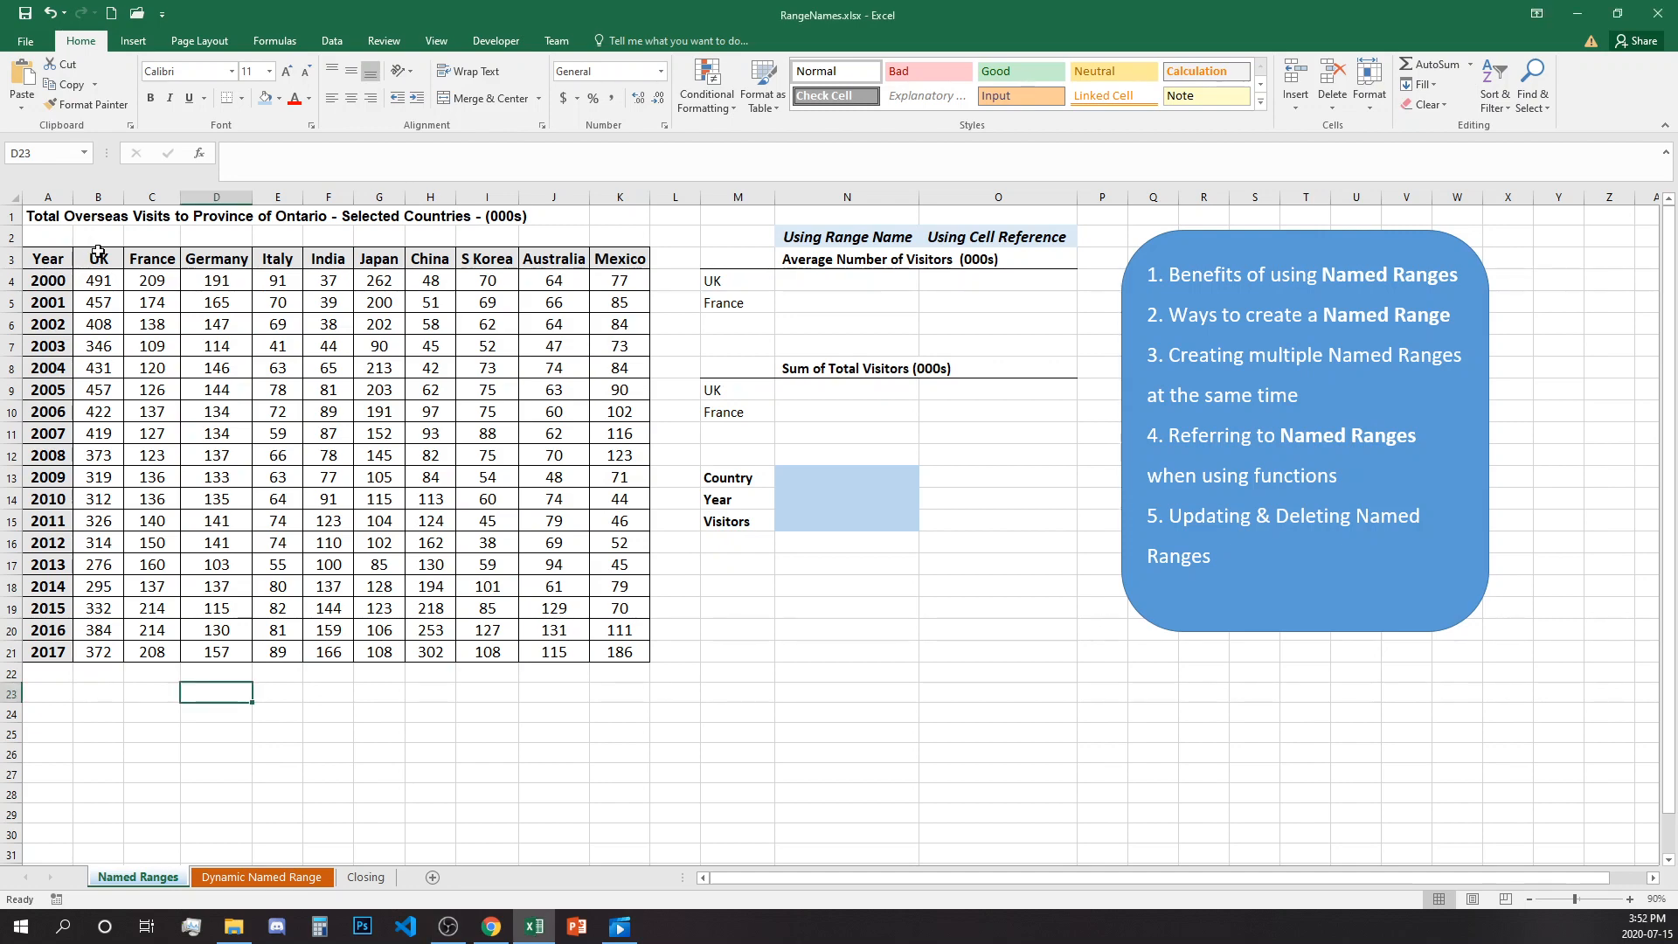
drag(94, 258, 618, 254)
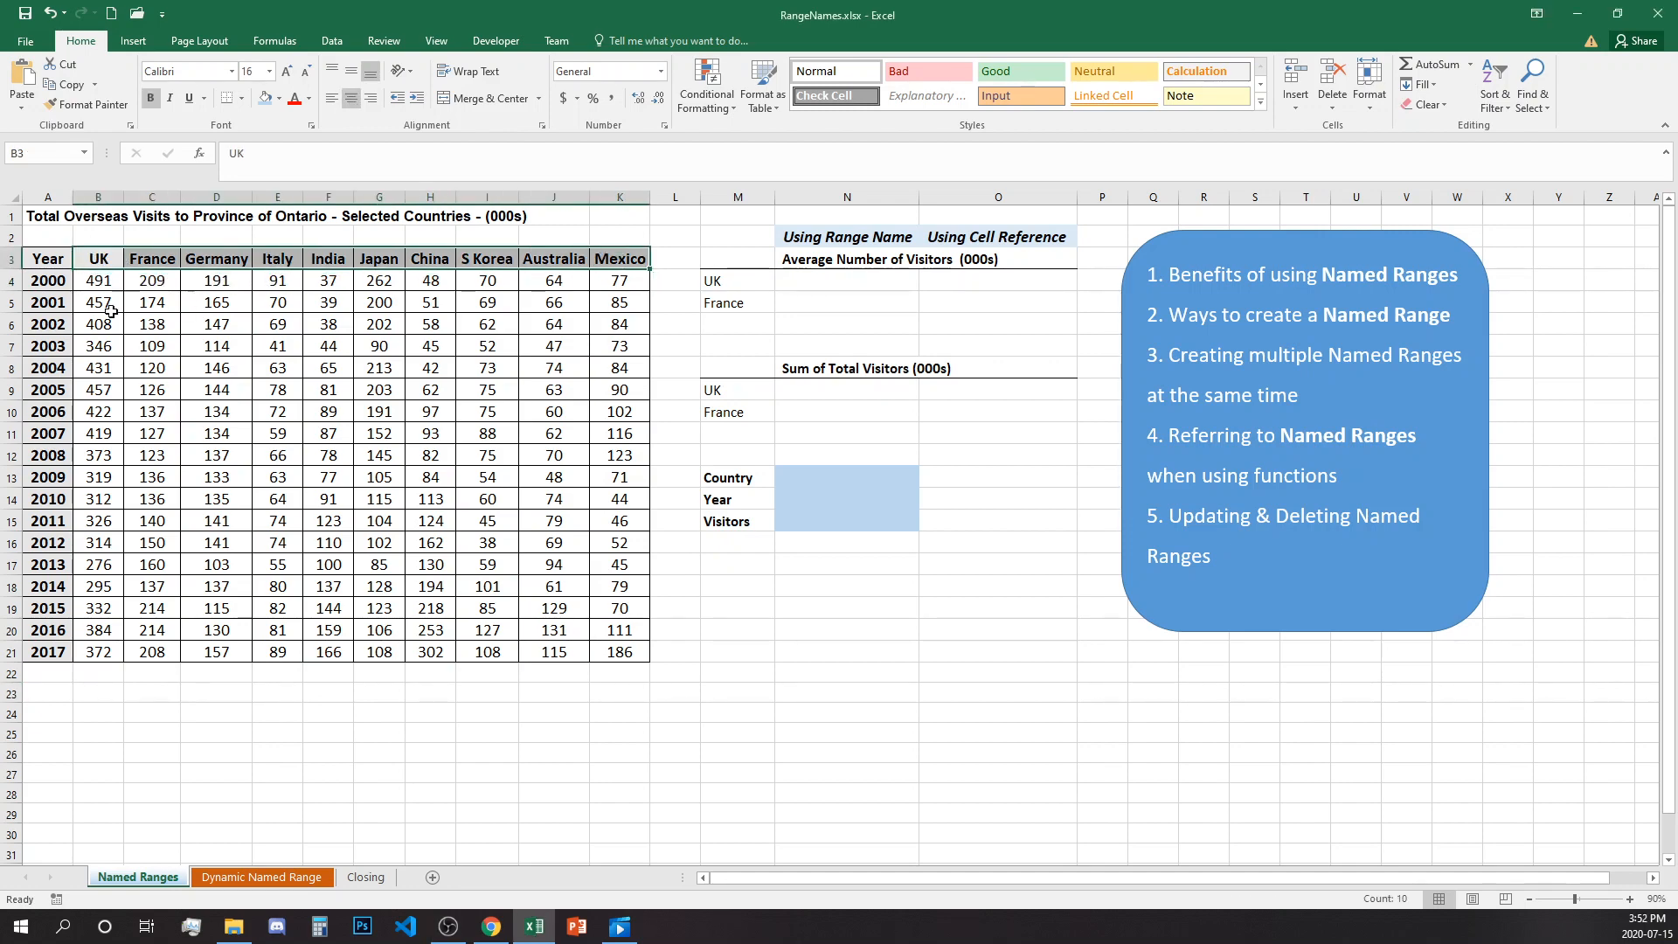
drag(45, 280, 63, 629)
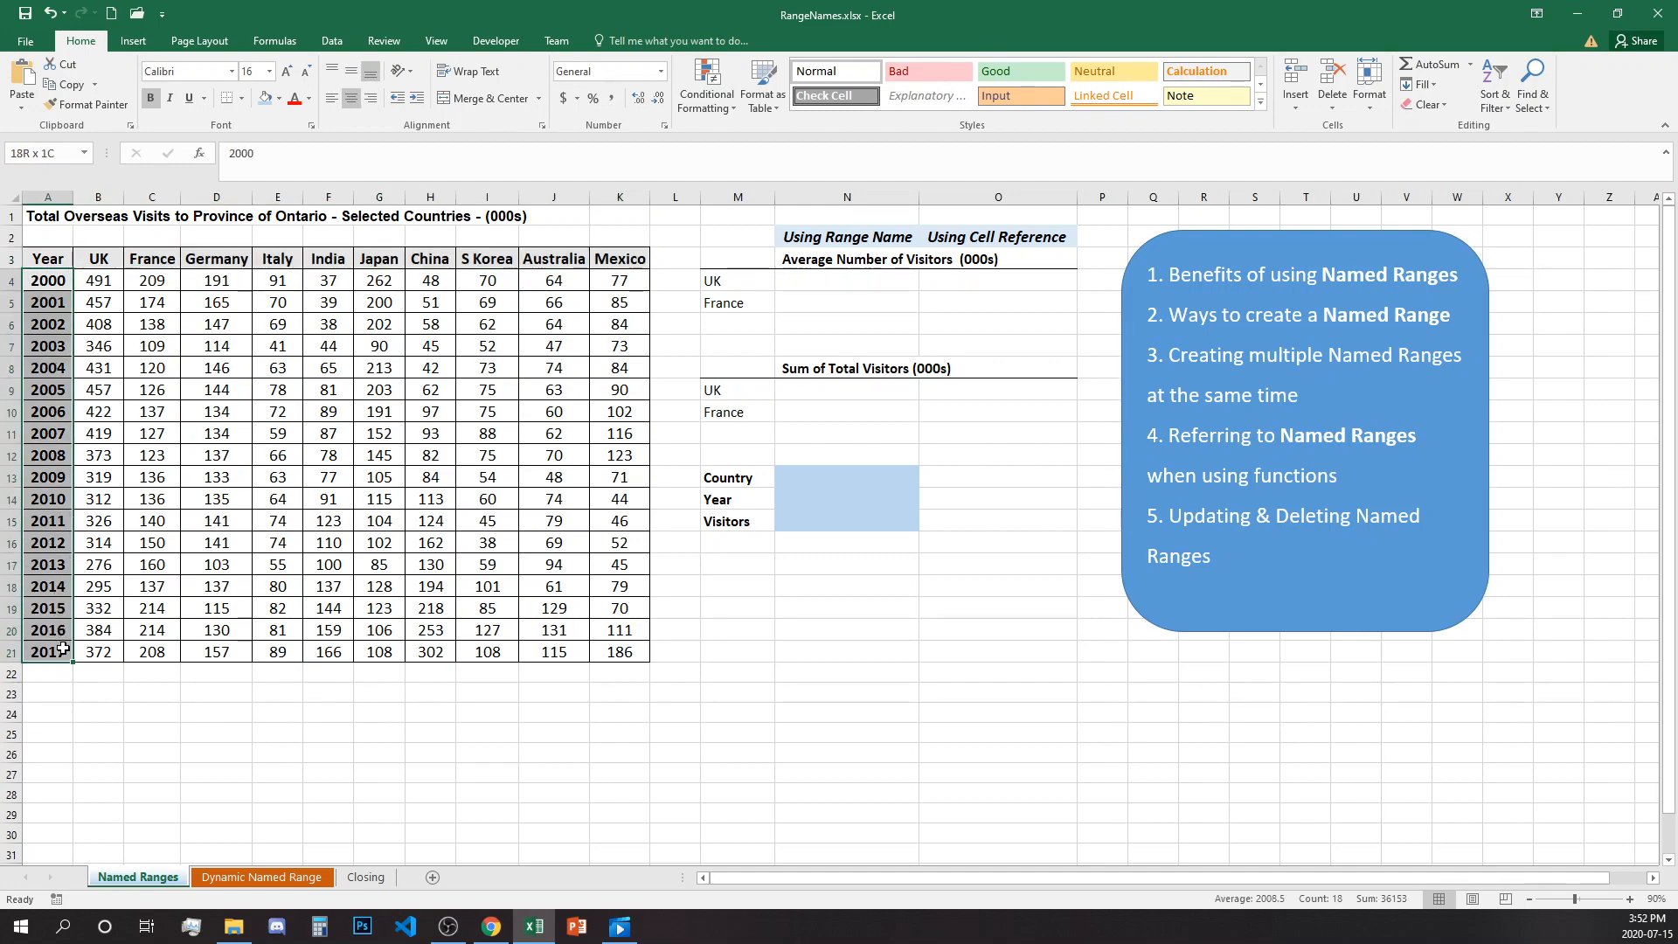
click(101, 382)
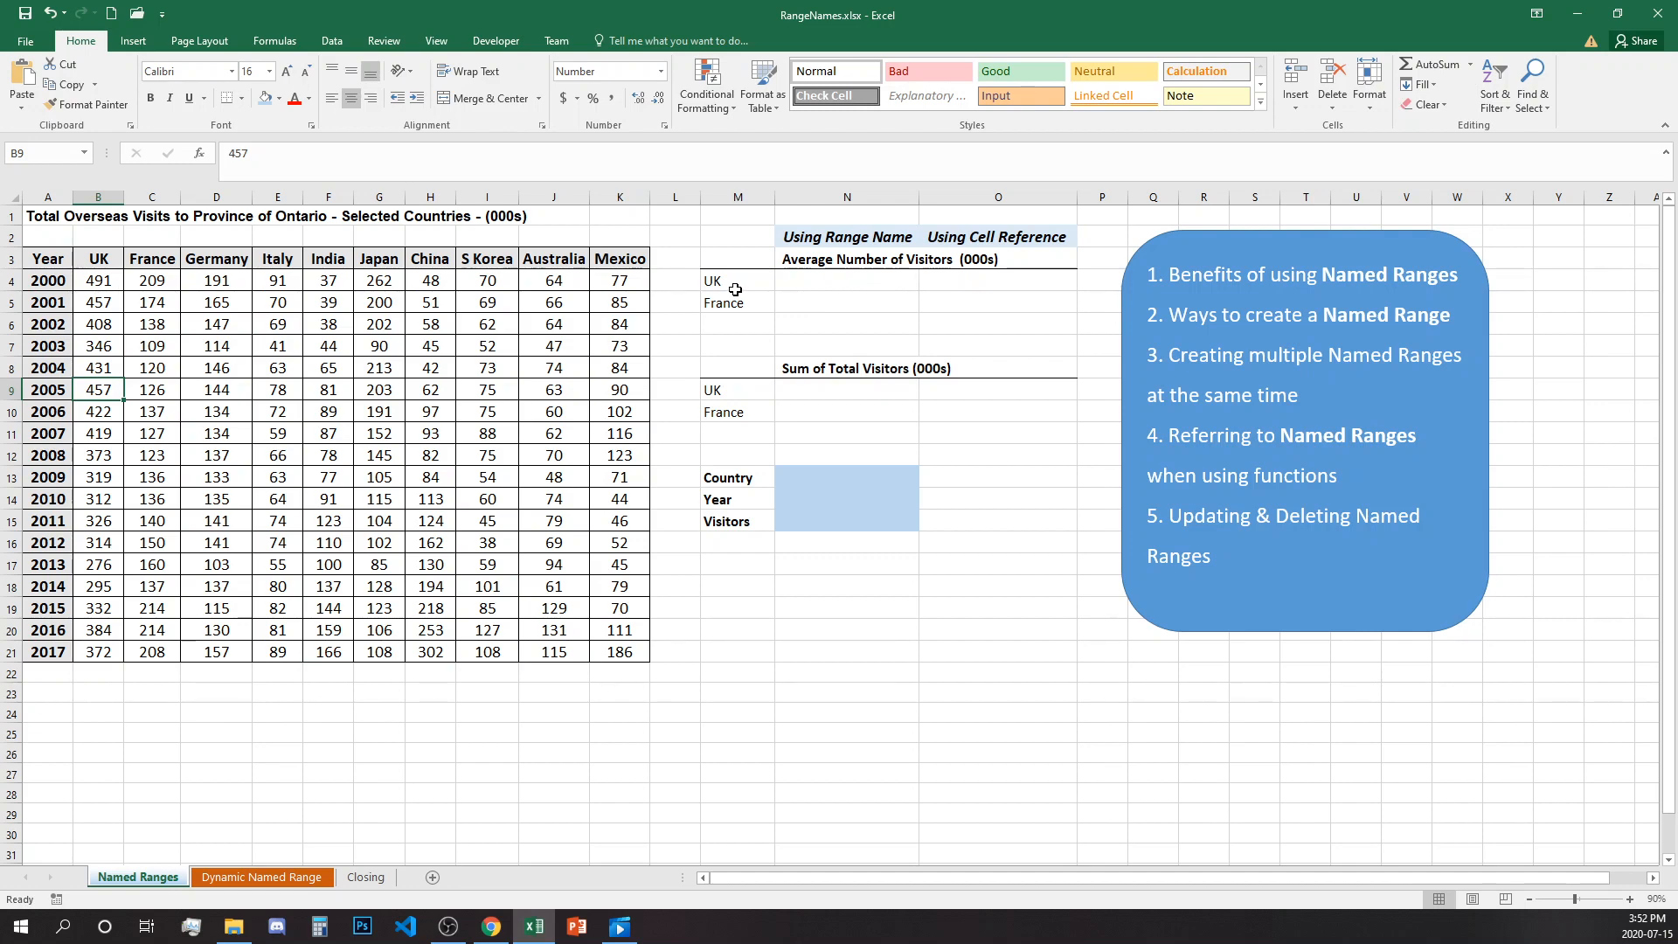
Calculate the UK's average number of visitors in cell O4 with AVERAGE over the cell range B4:B21.
click(972, 284)
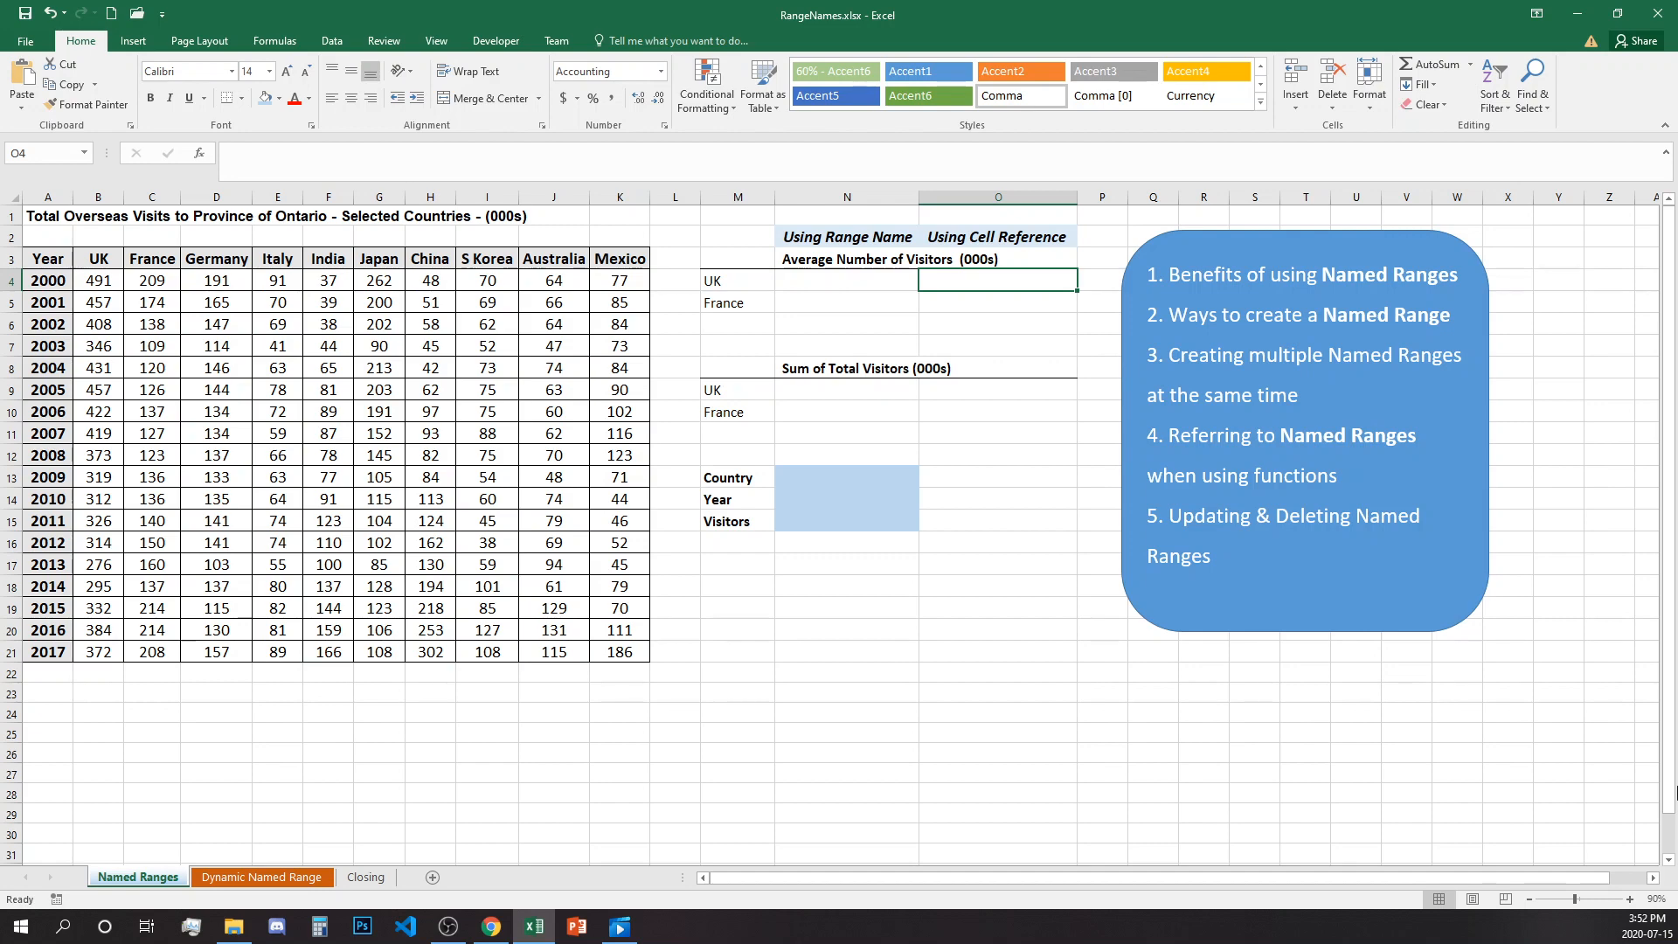
text(=AVERAGE()
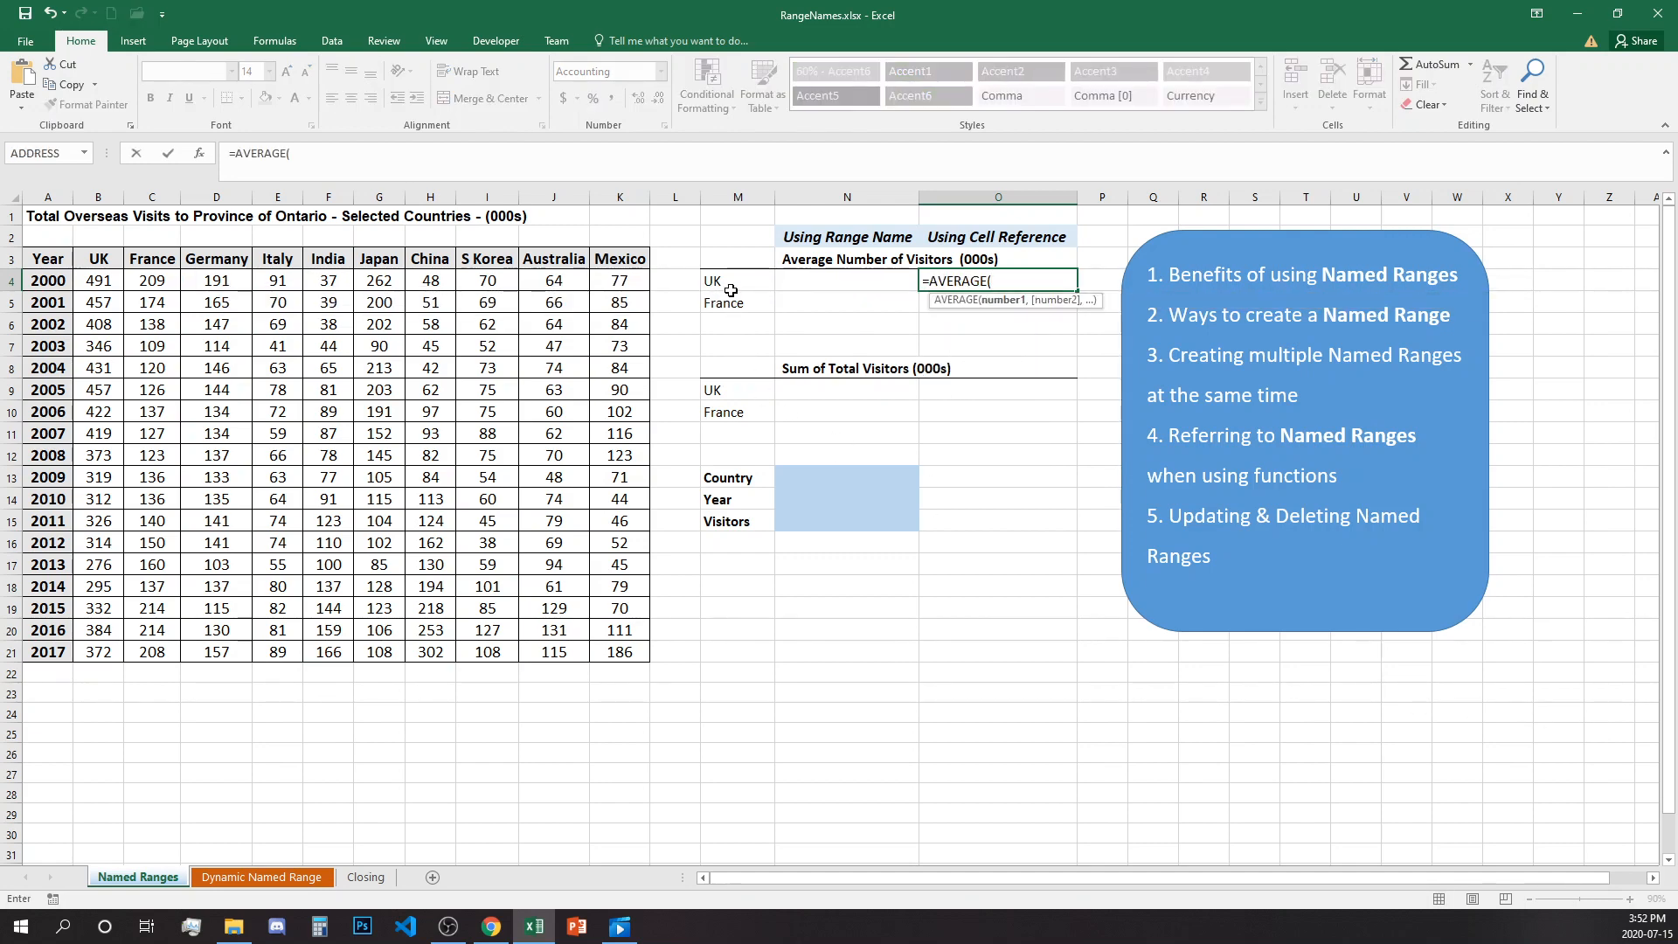
click(102, 279)
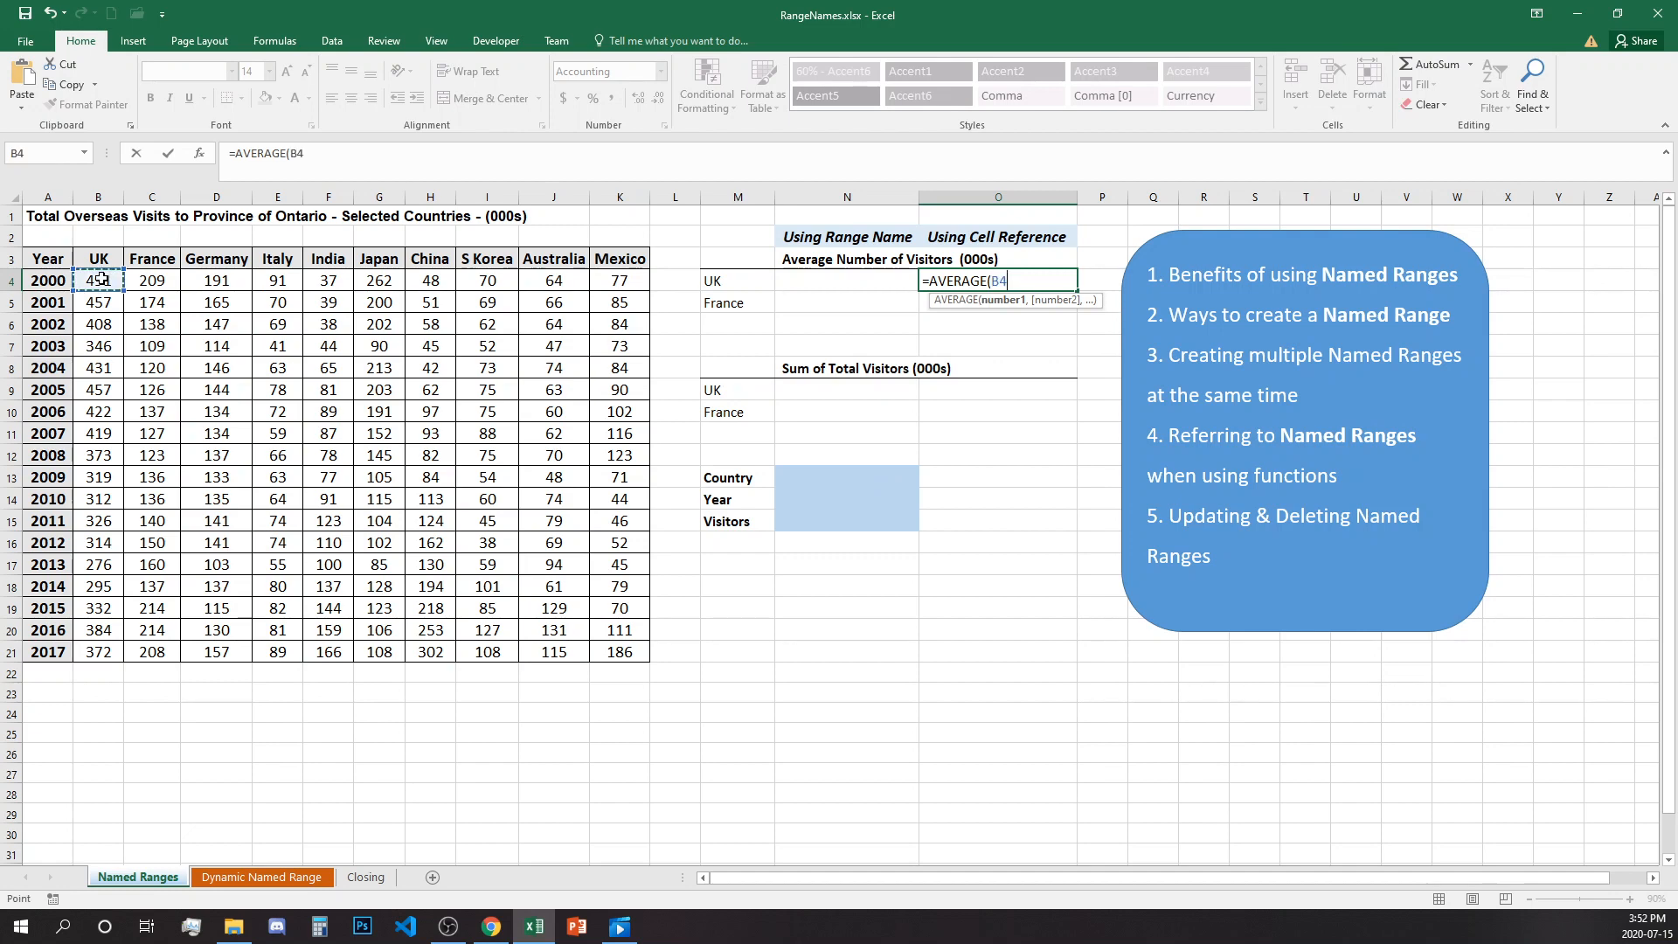
drag(103, 280, 105, 647)
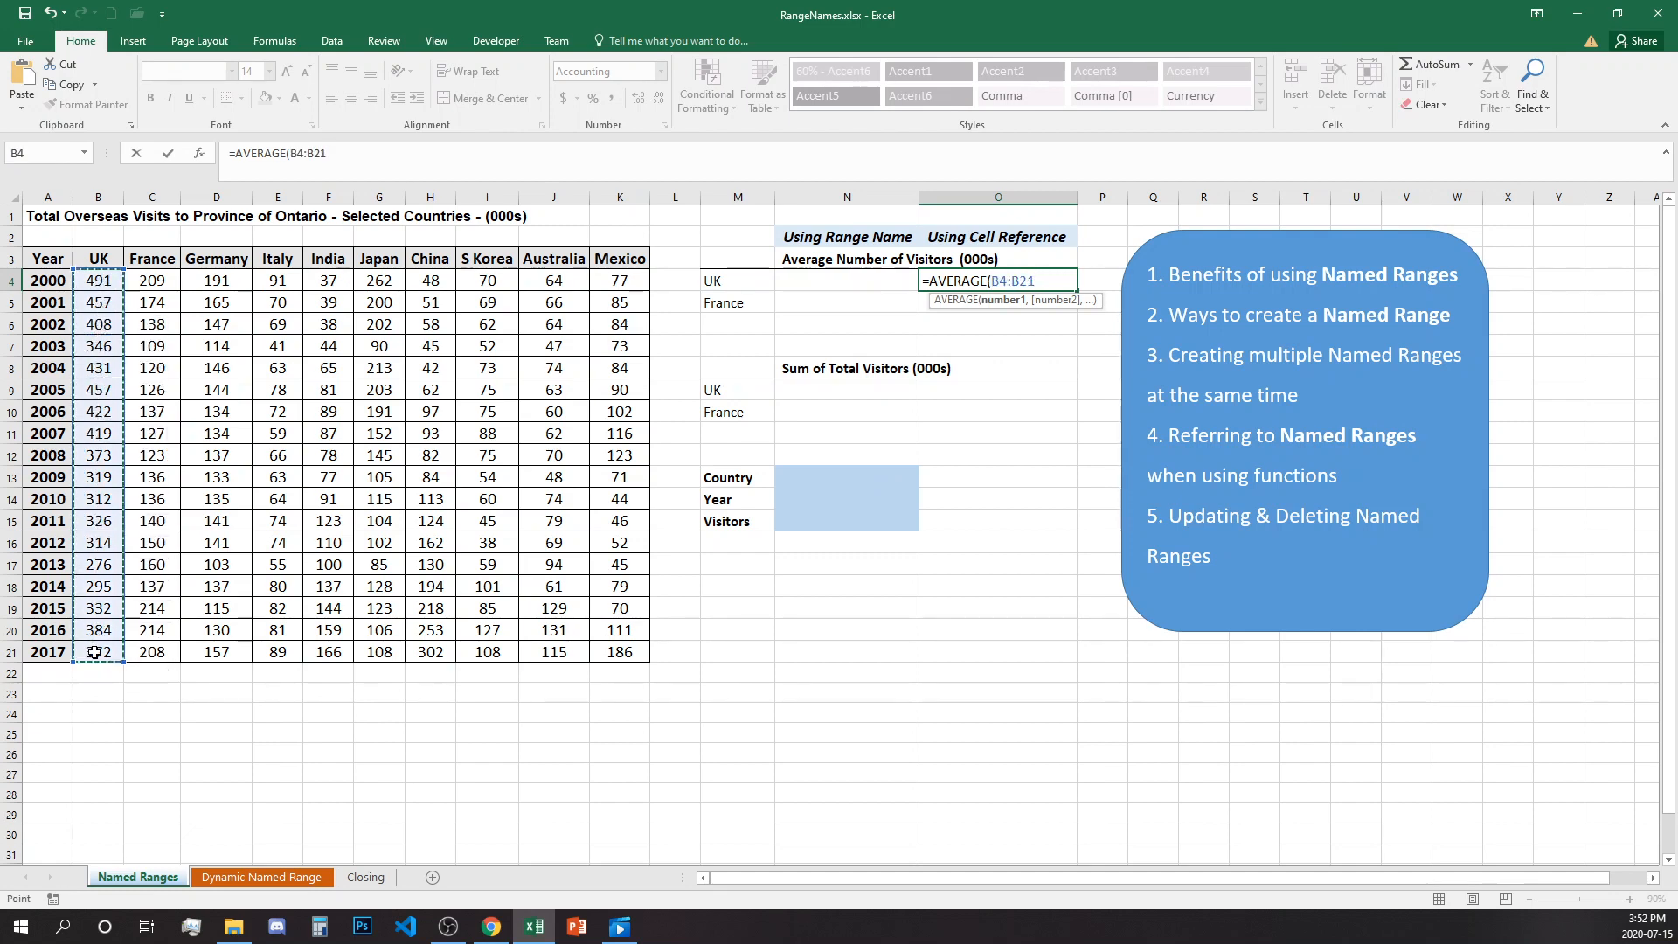
key(Return)
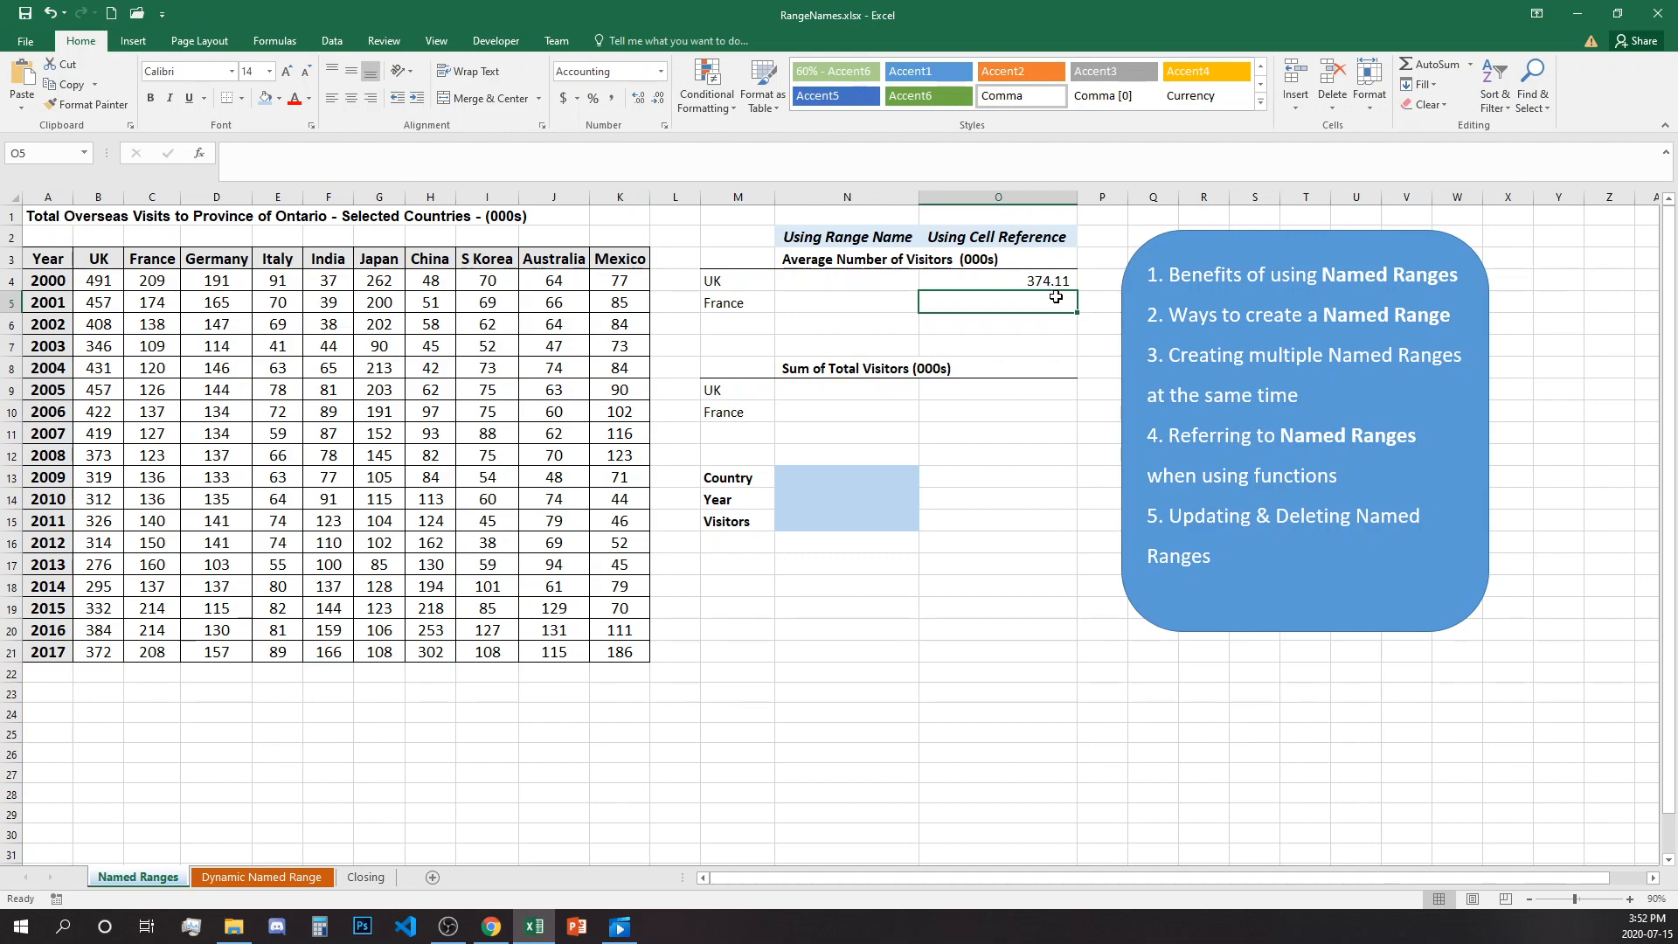
Calculate France's average number of visitors in cell O5 with AVERAGE over the cell range C4:C21.
text(=ave)
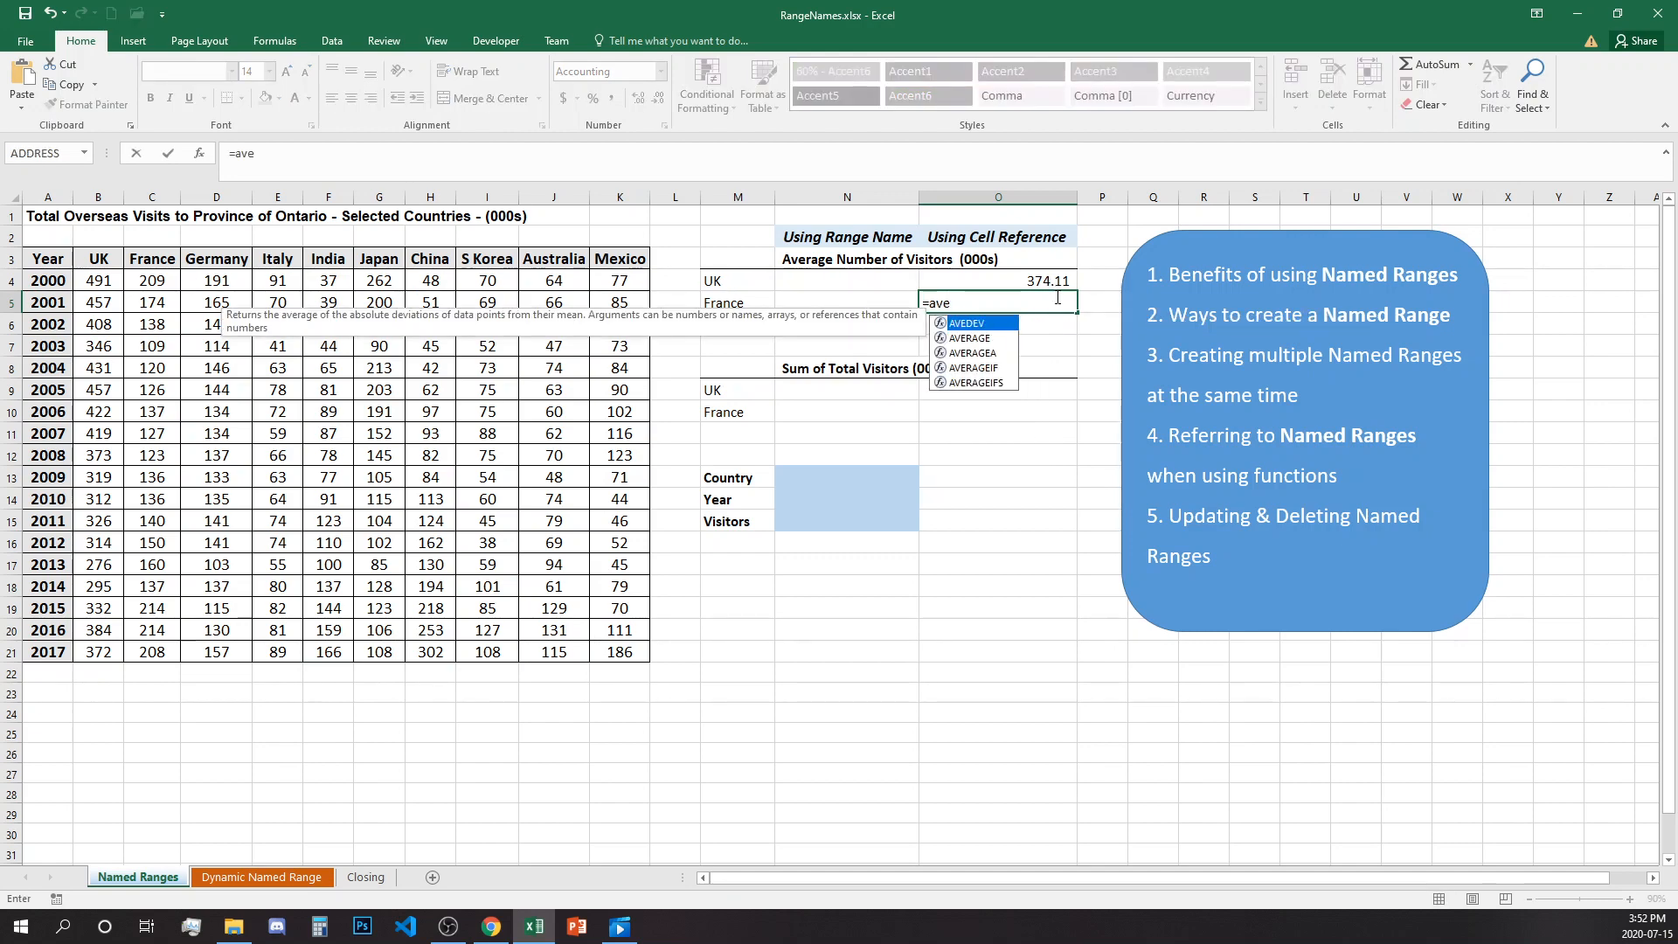
key(Tab)
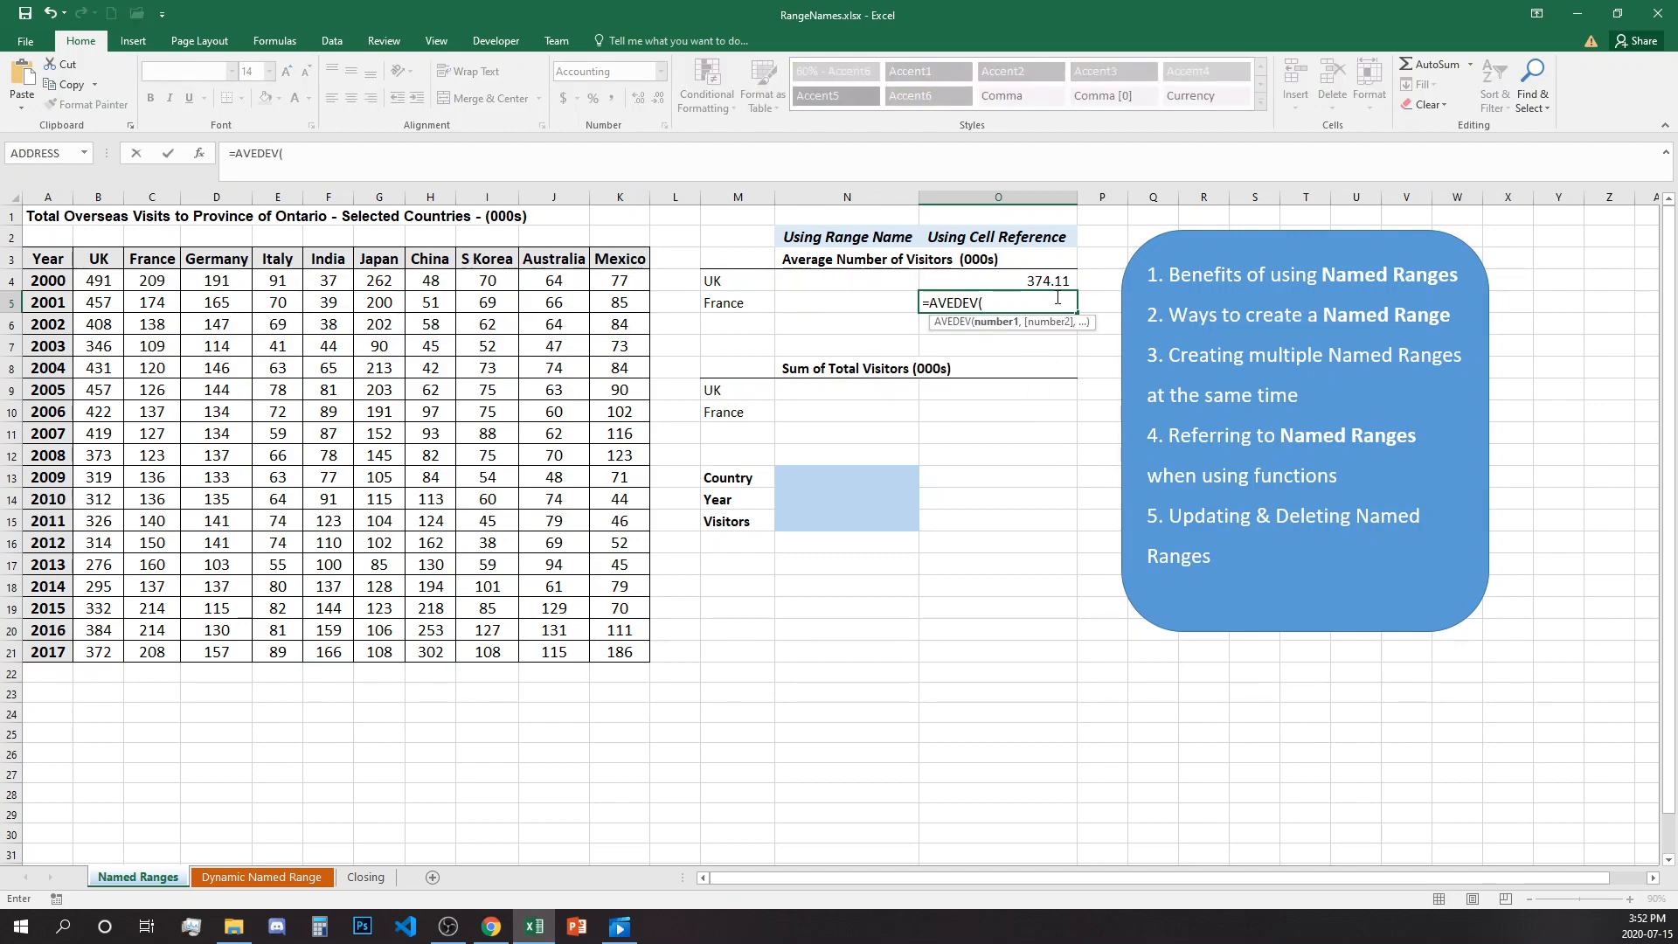
key(BackSpace)
key(BackSpace)
key(BackSpace)
key(BackSpace)
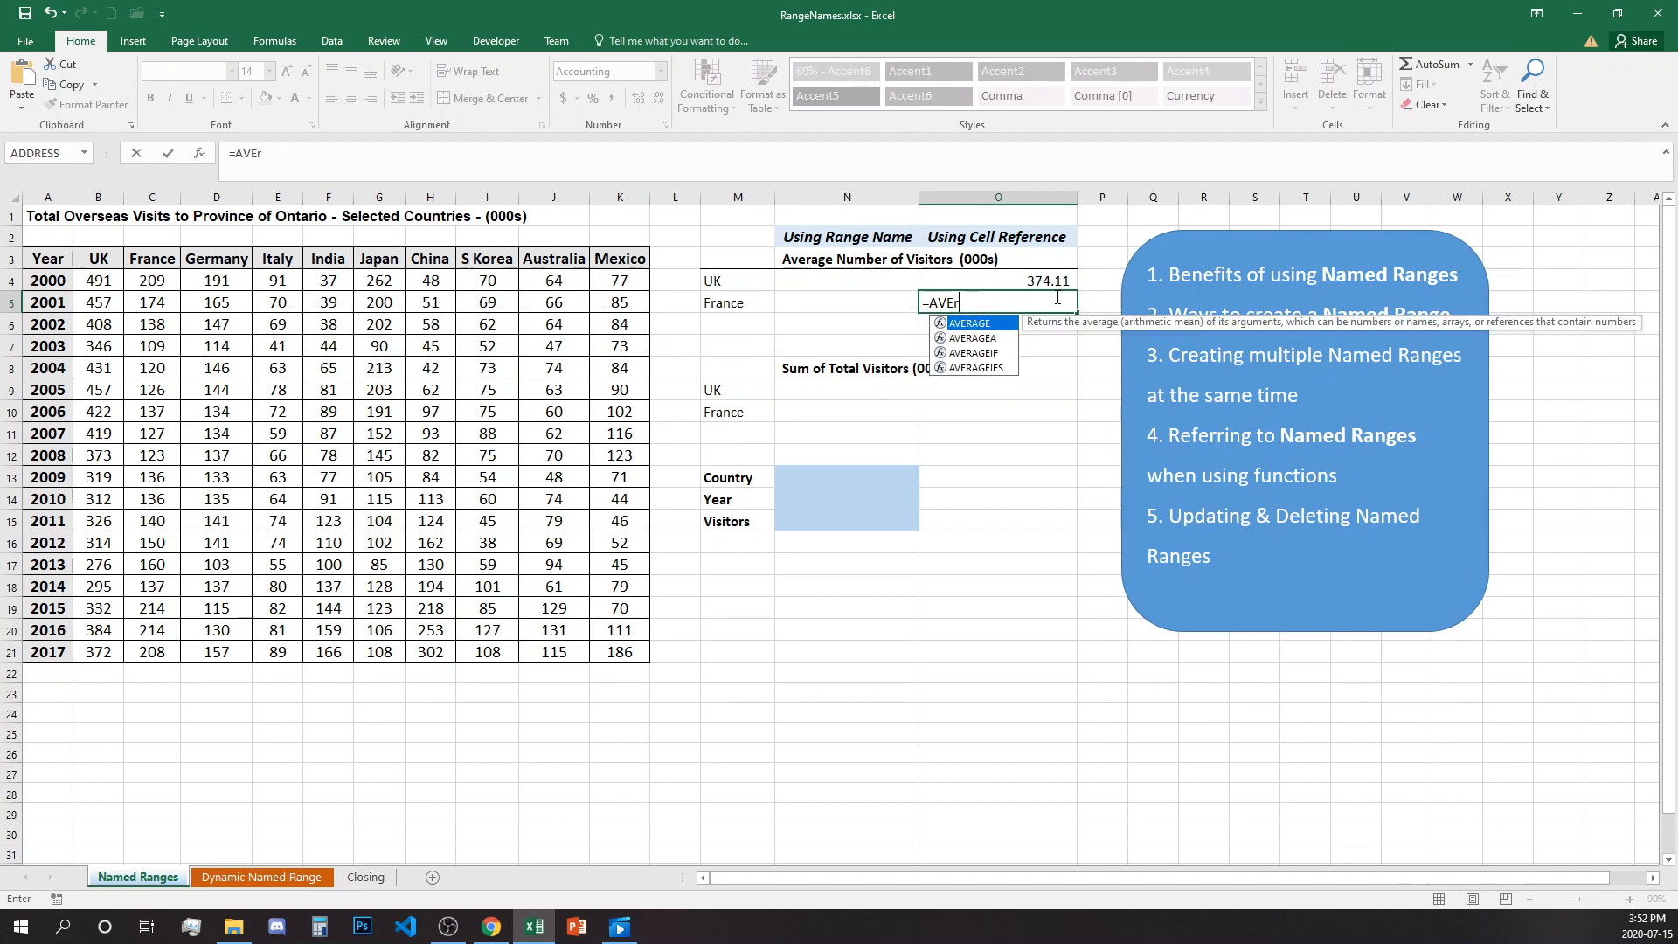
text(rage()
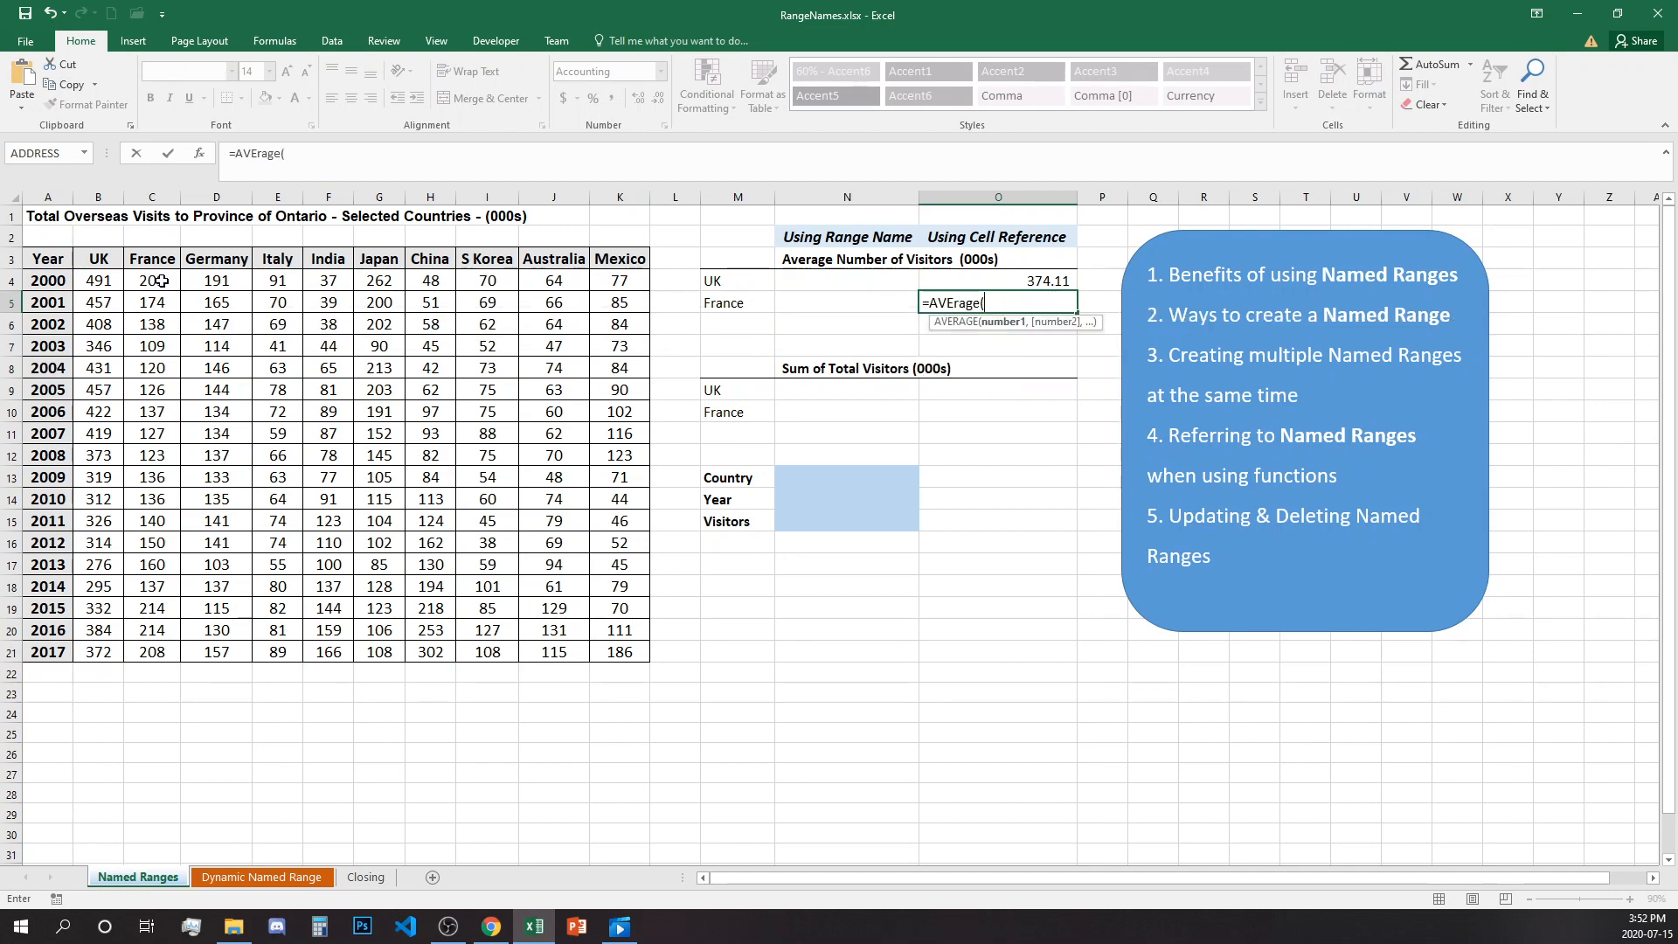
drag(161, 282, 198, 636)
key(Return)
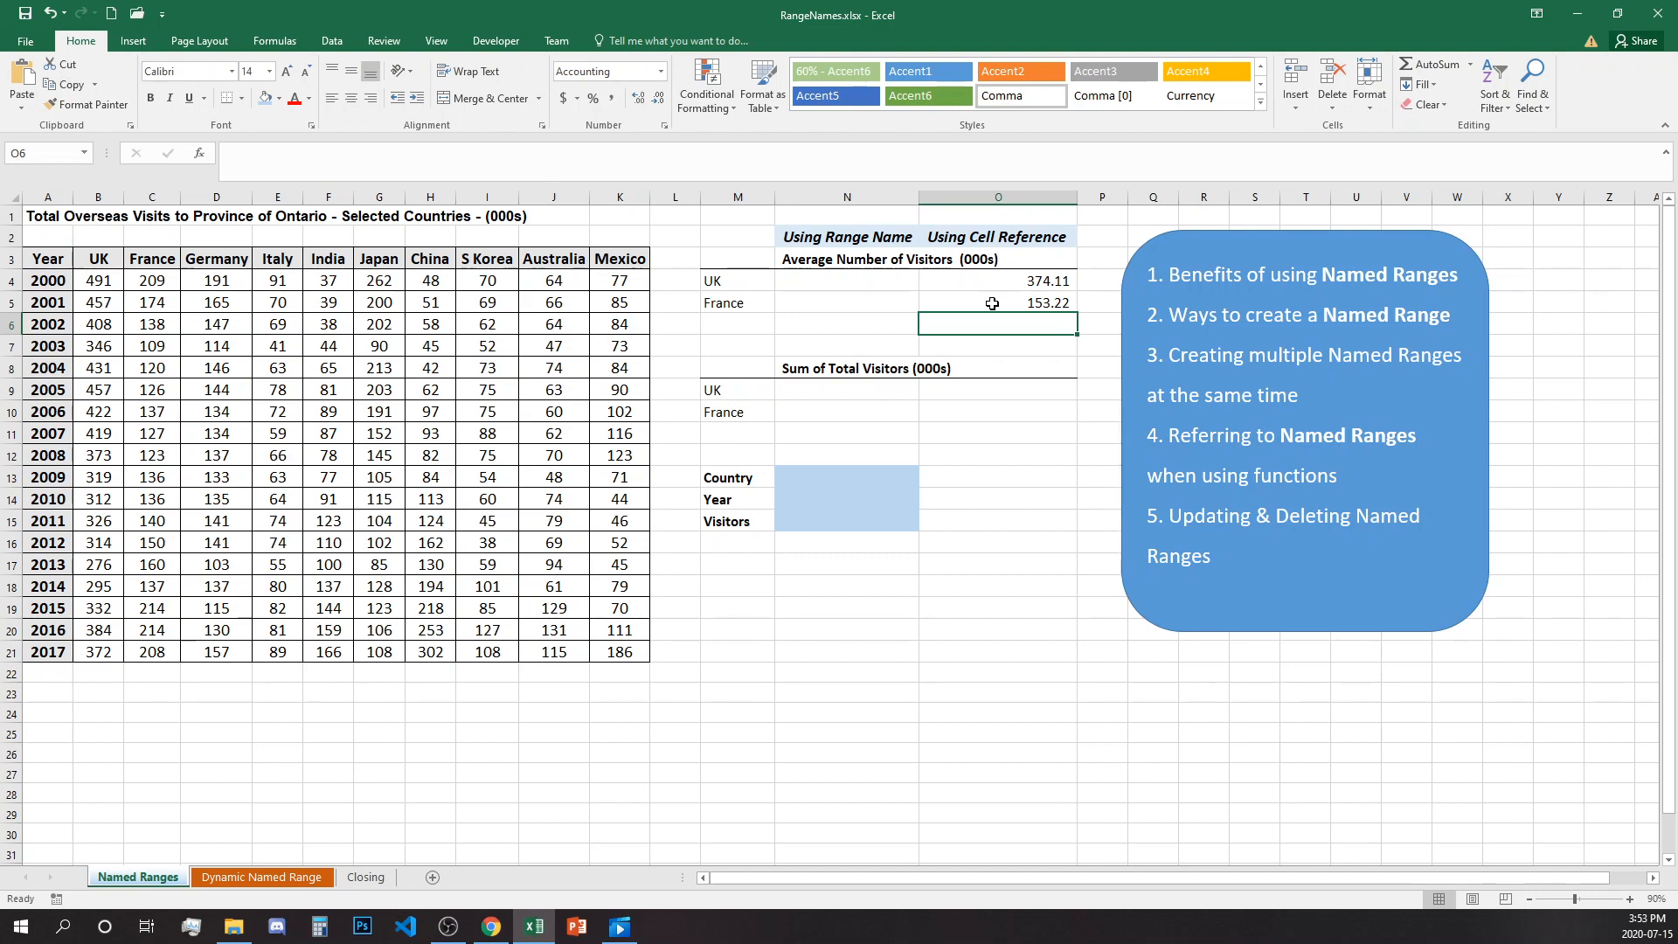
Calculate the UK's total visitors in cell O9 with the formula =SUM(B2:B21).
click(1013, 387)
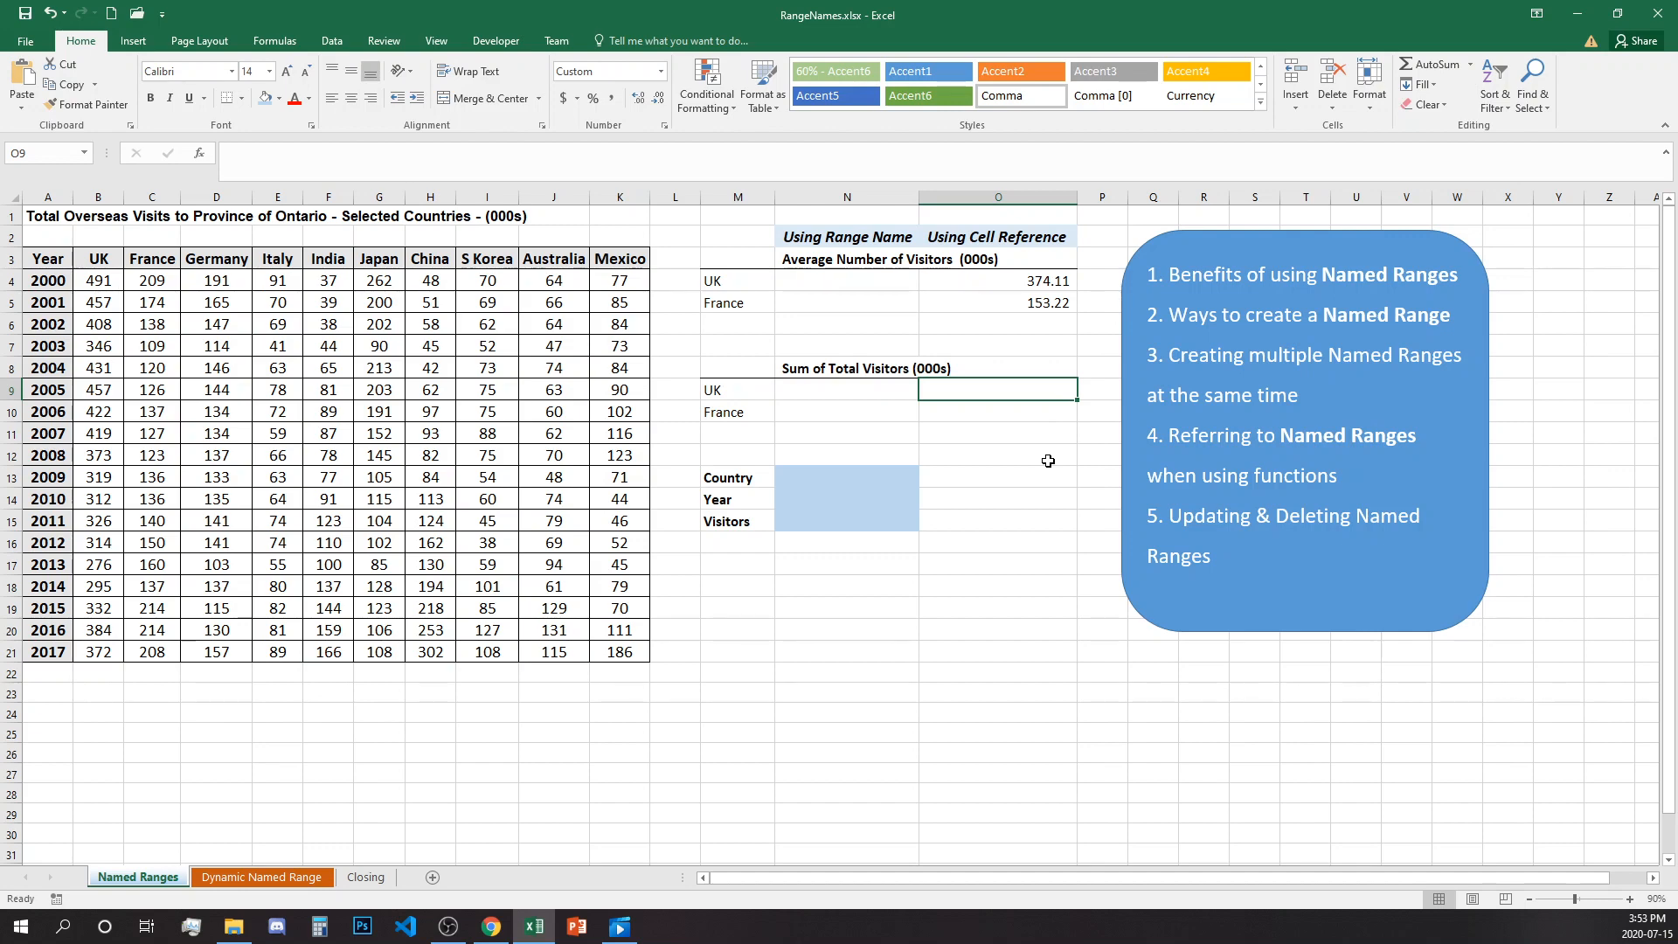
text(=su)
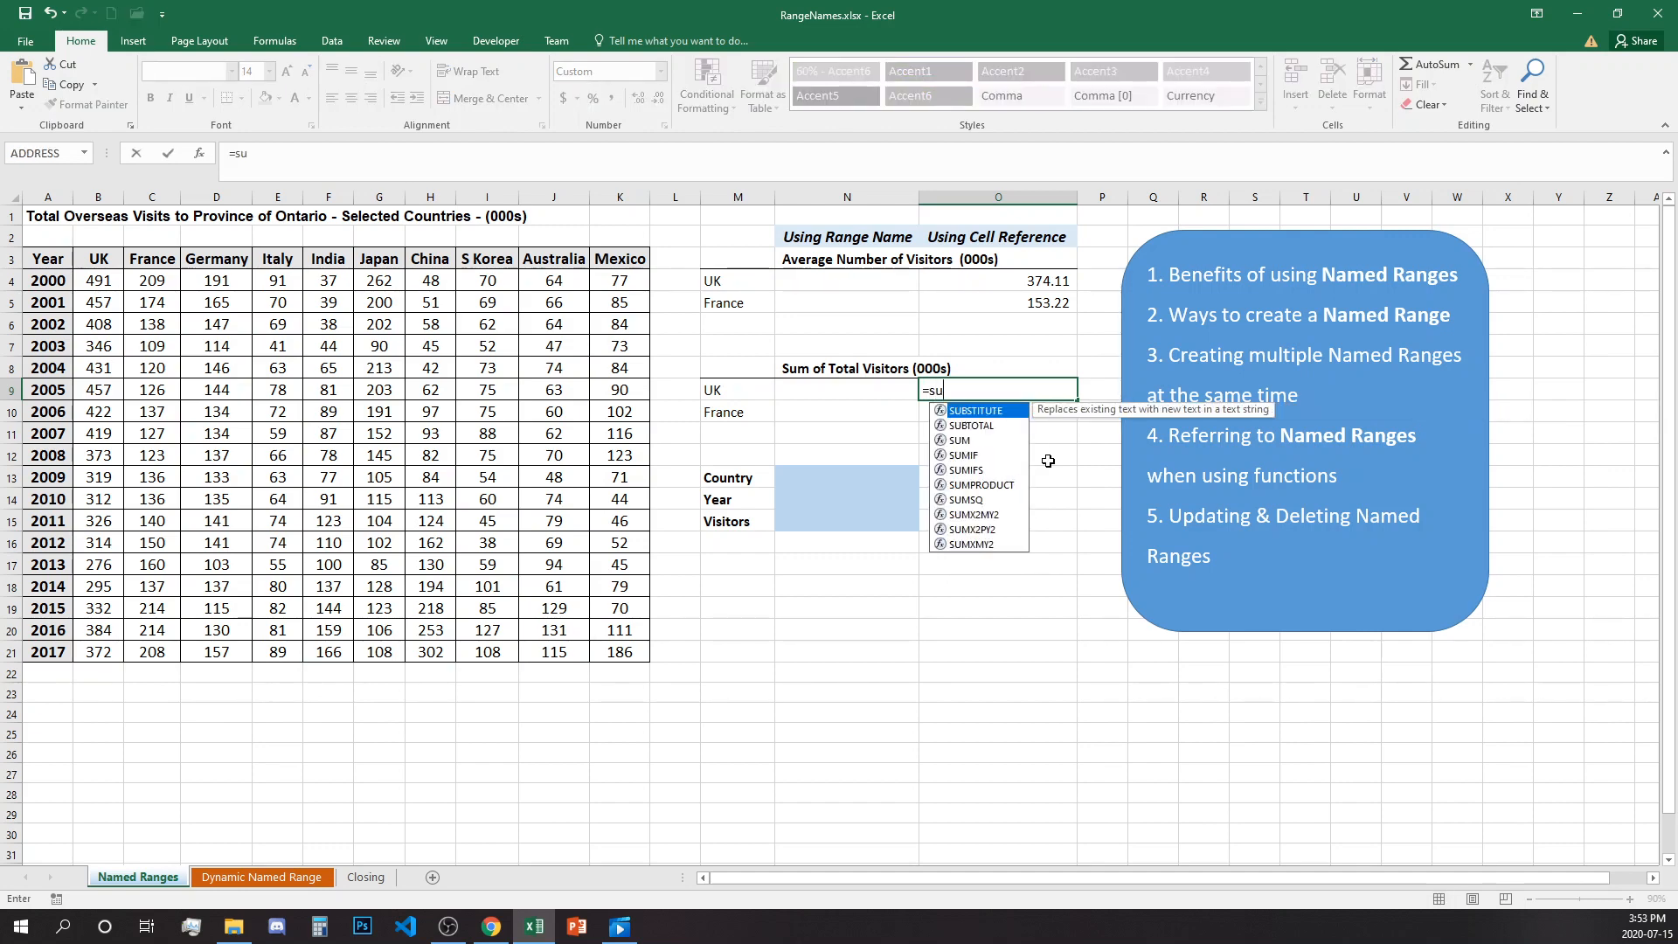
text(m()
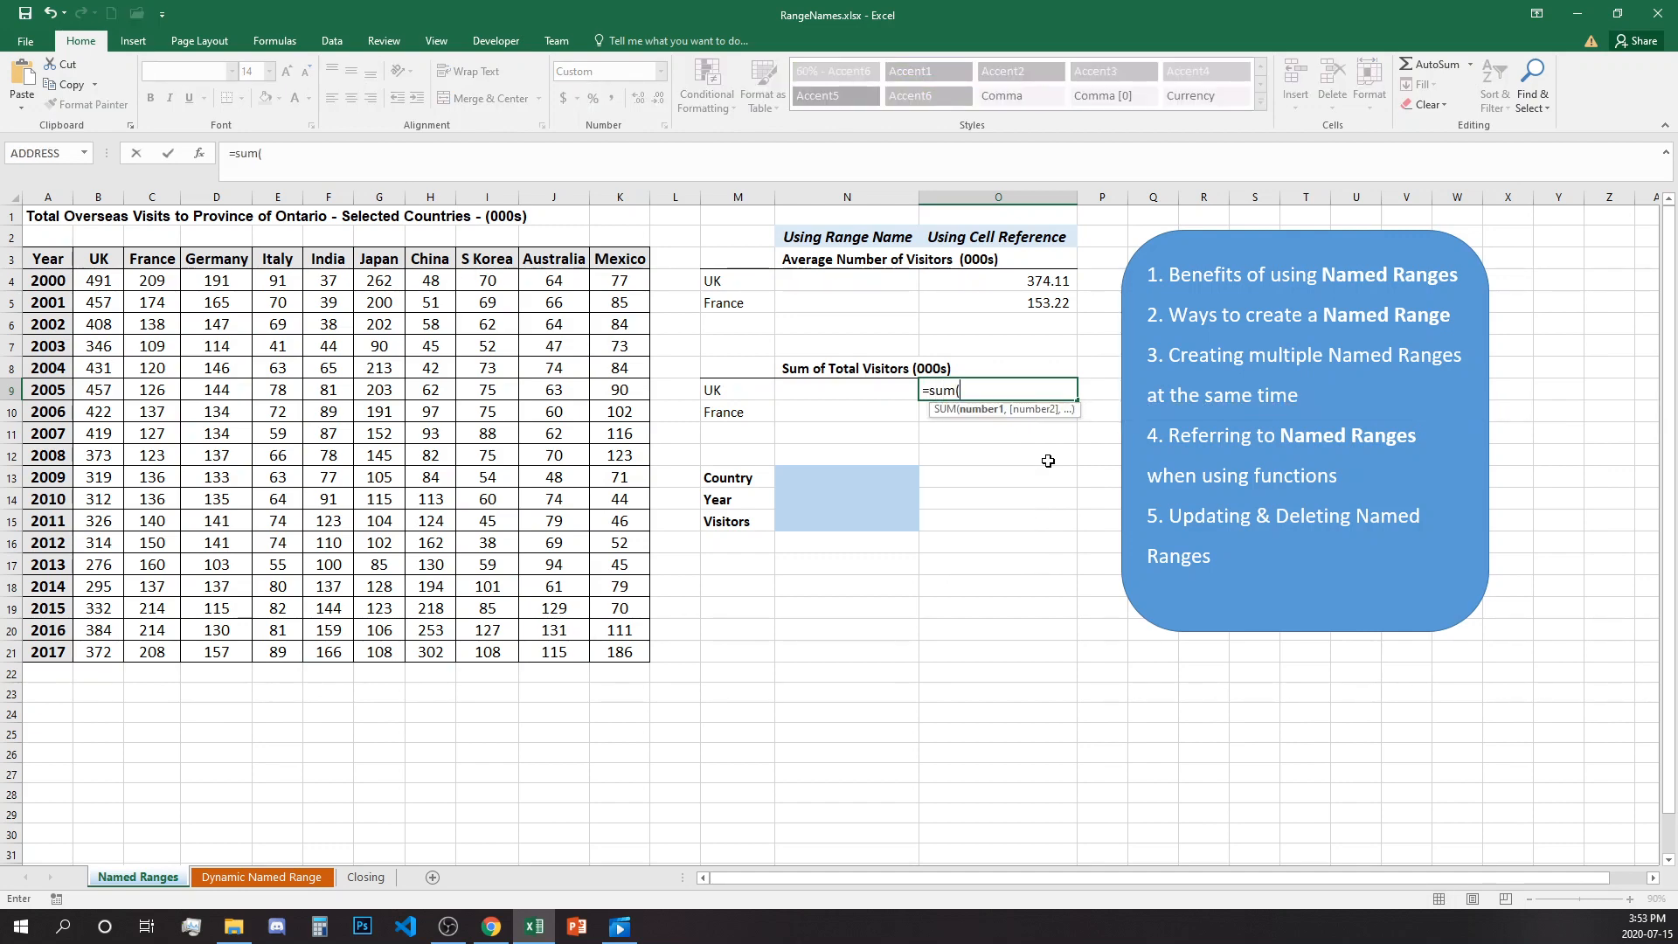
text(b2:b21)
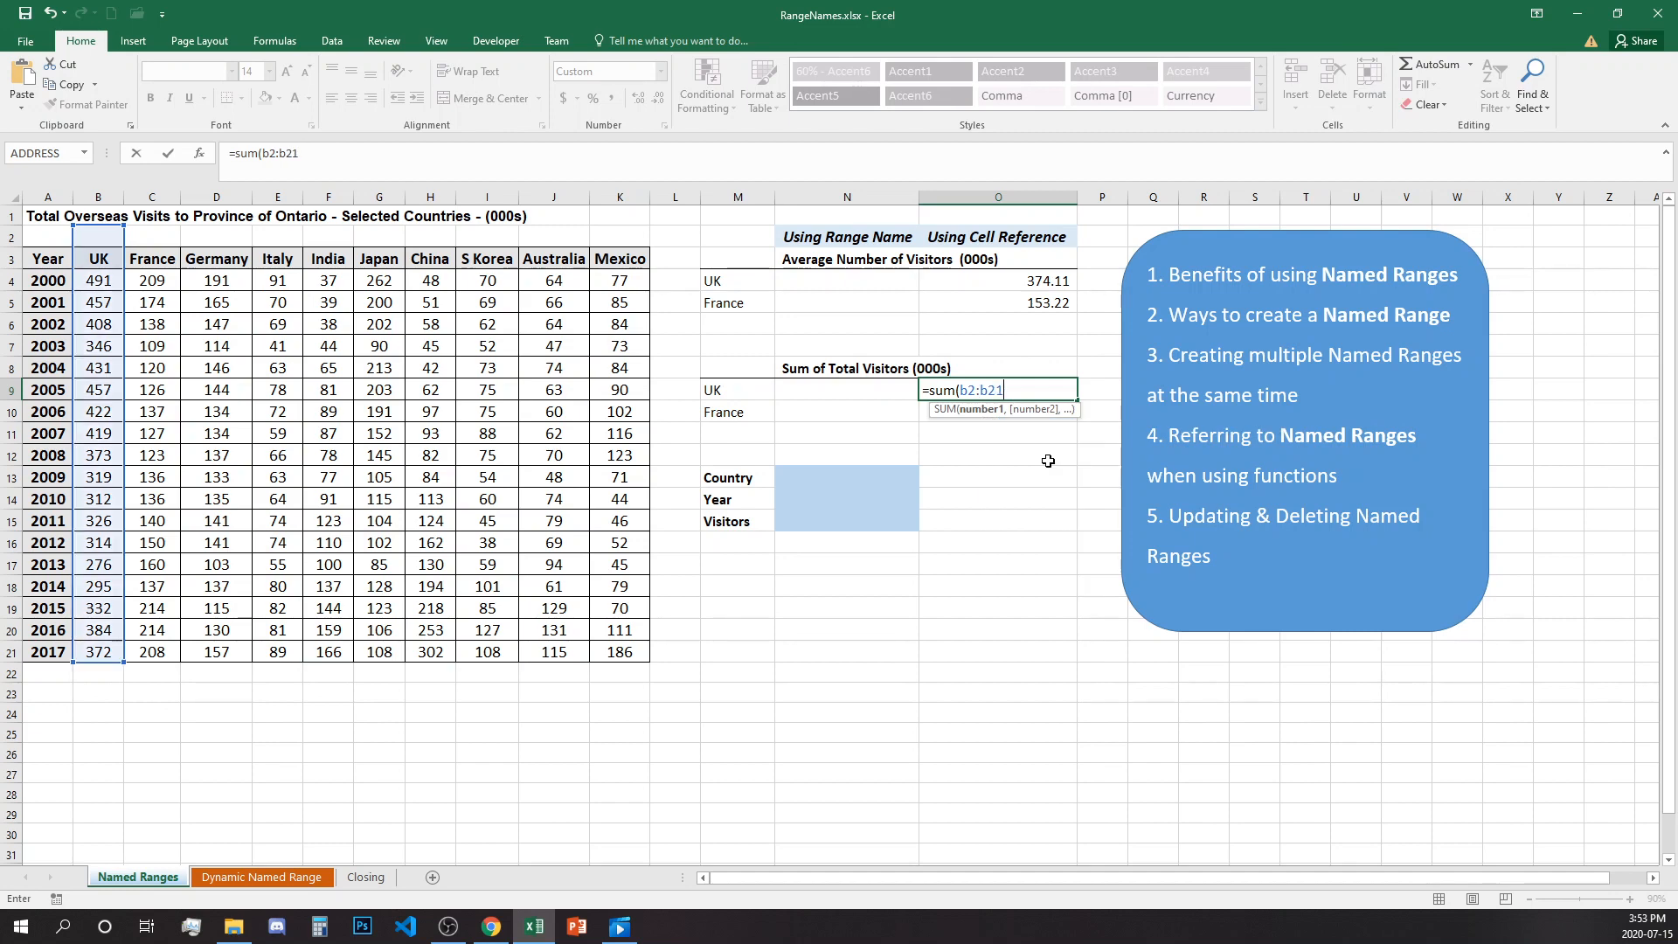
key(Return)
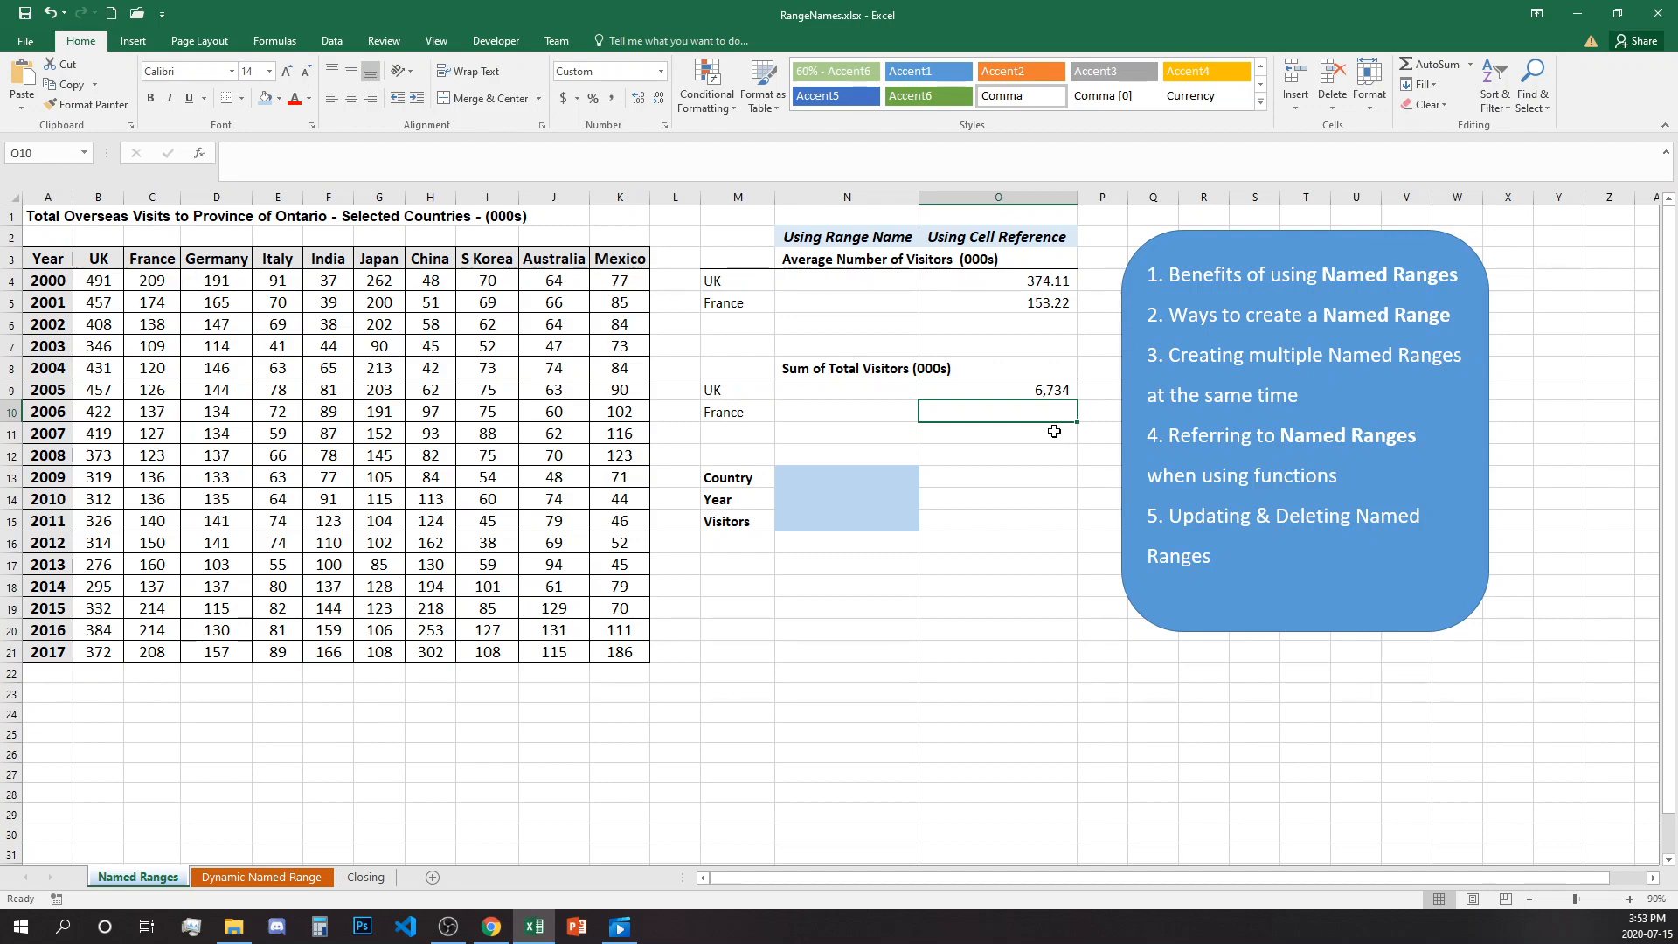
Calculate France's total visitors in cell O10 with SUM over the cell range C4:C21.
text(=)
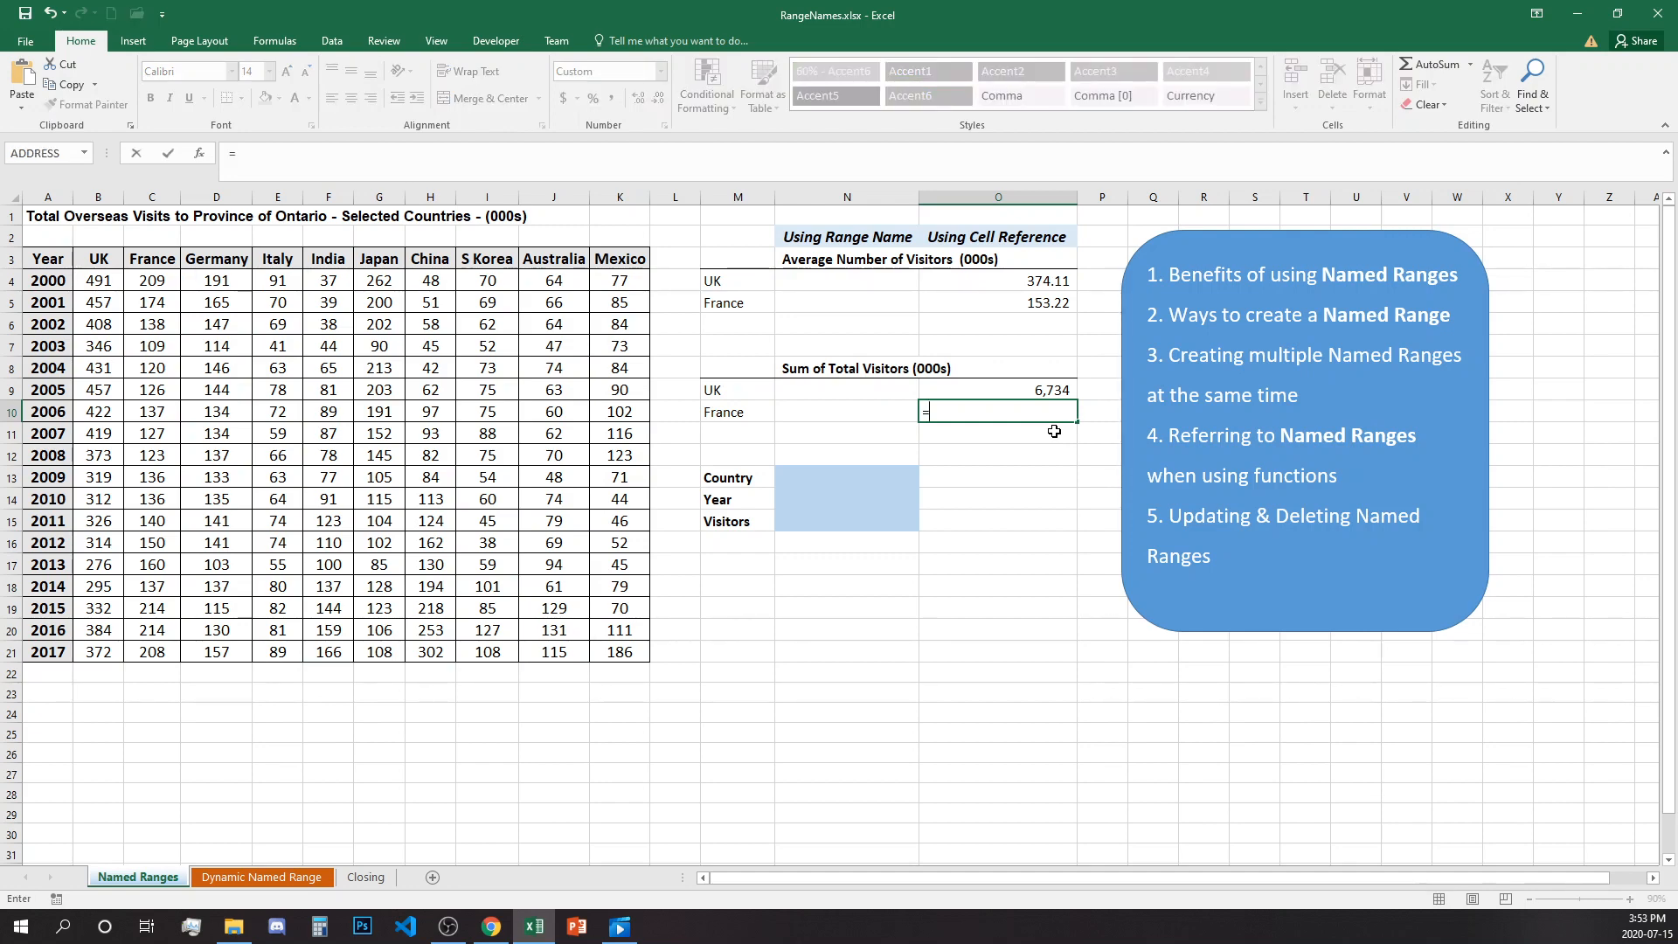
text(sum()
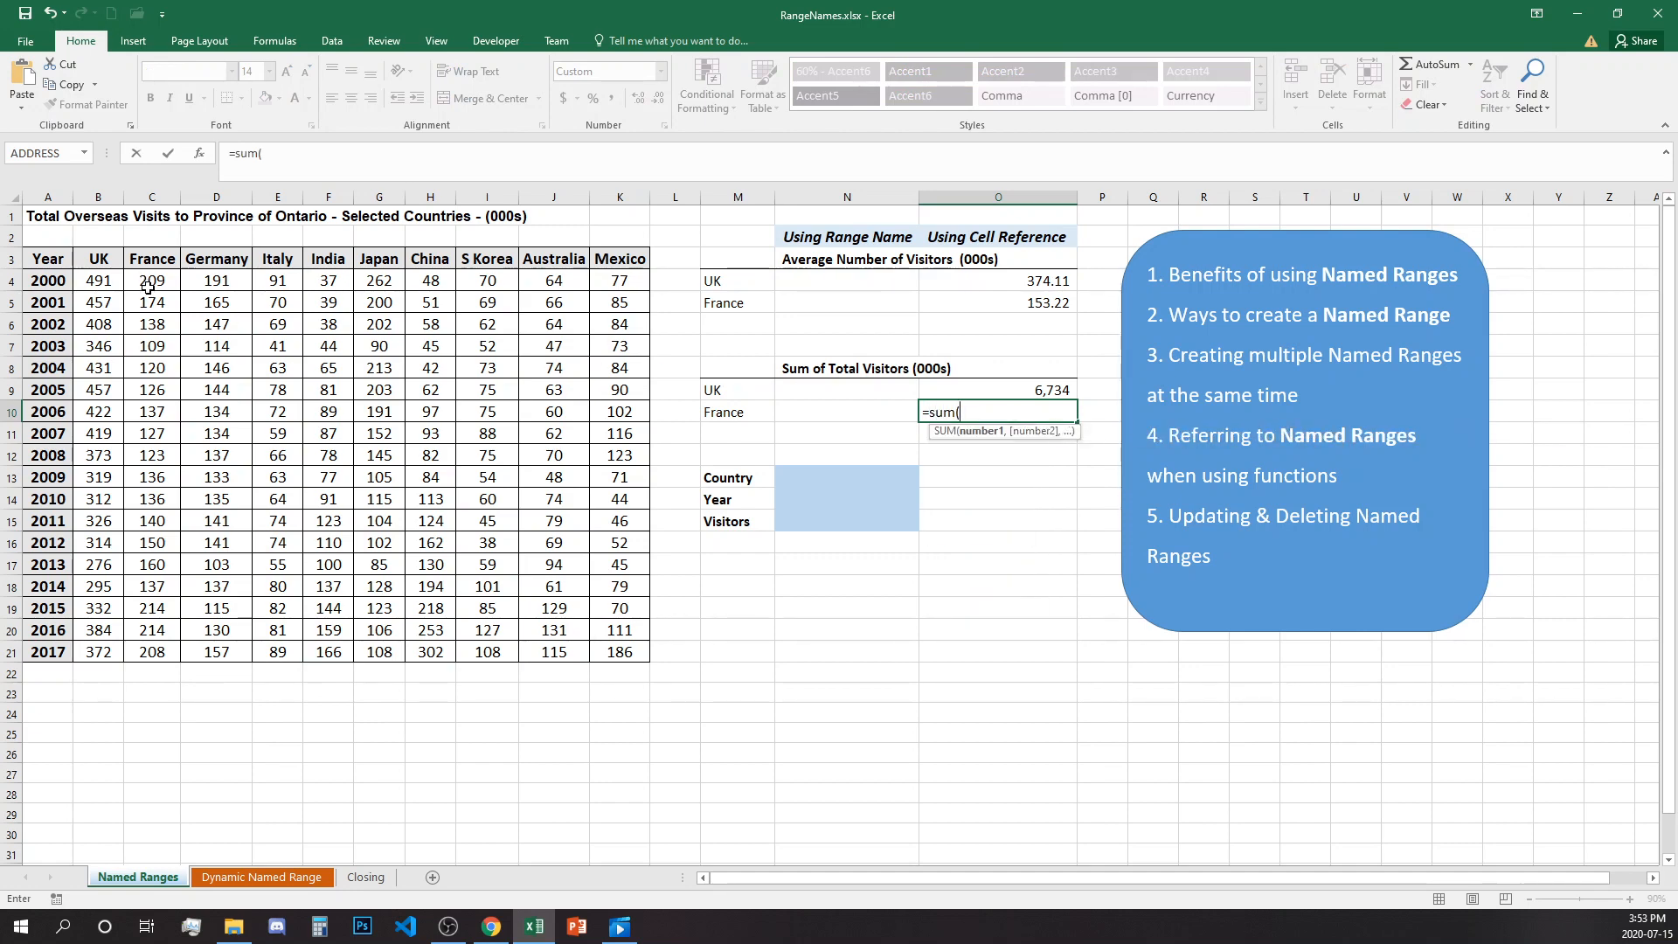
drag(147, 282, 156, 655)
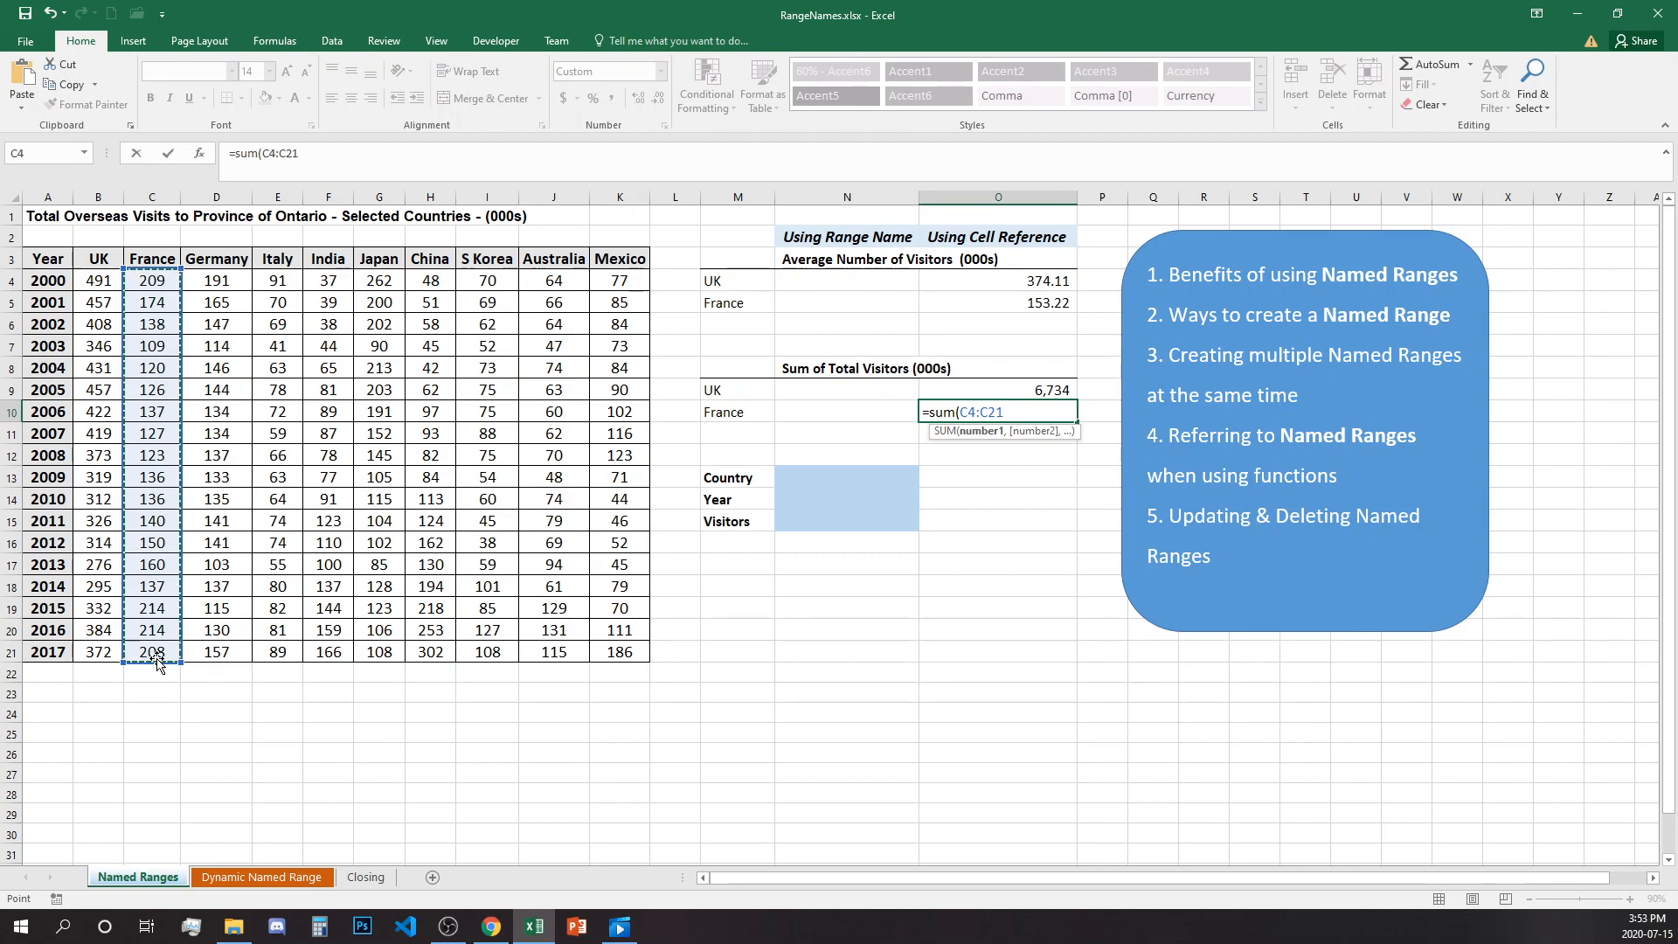
key(Return)
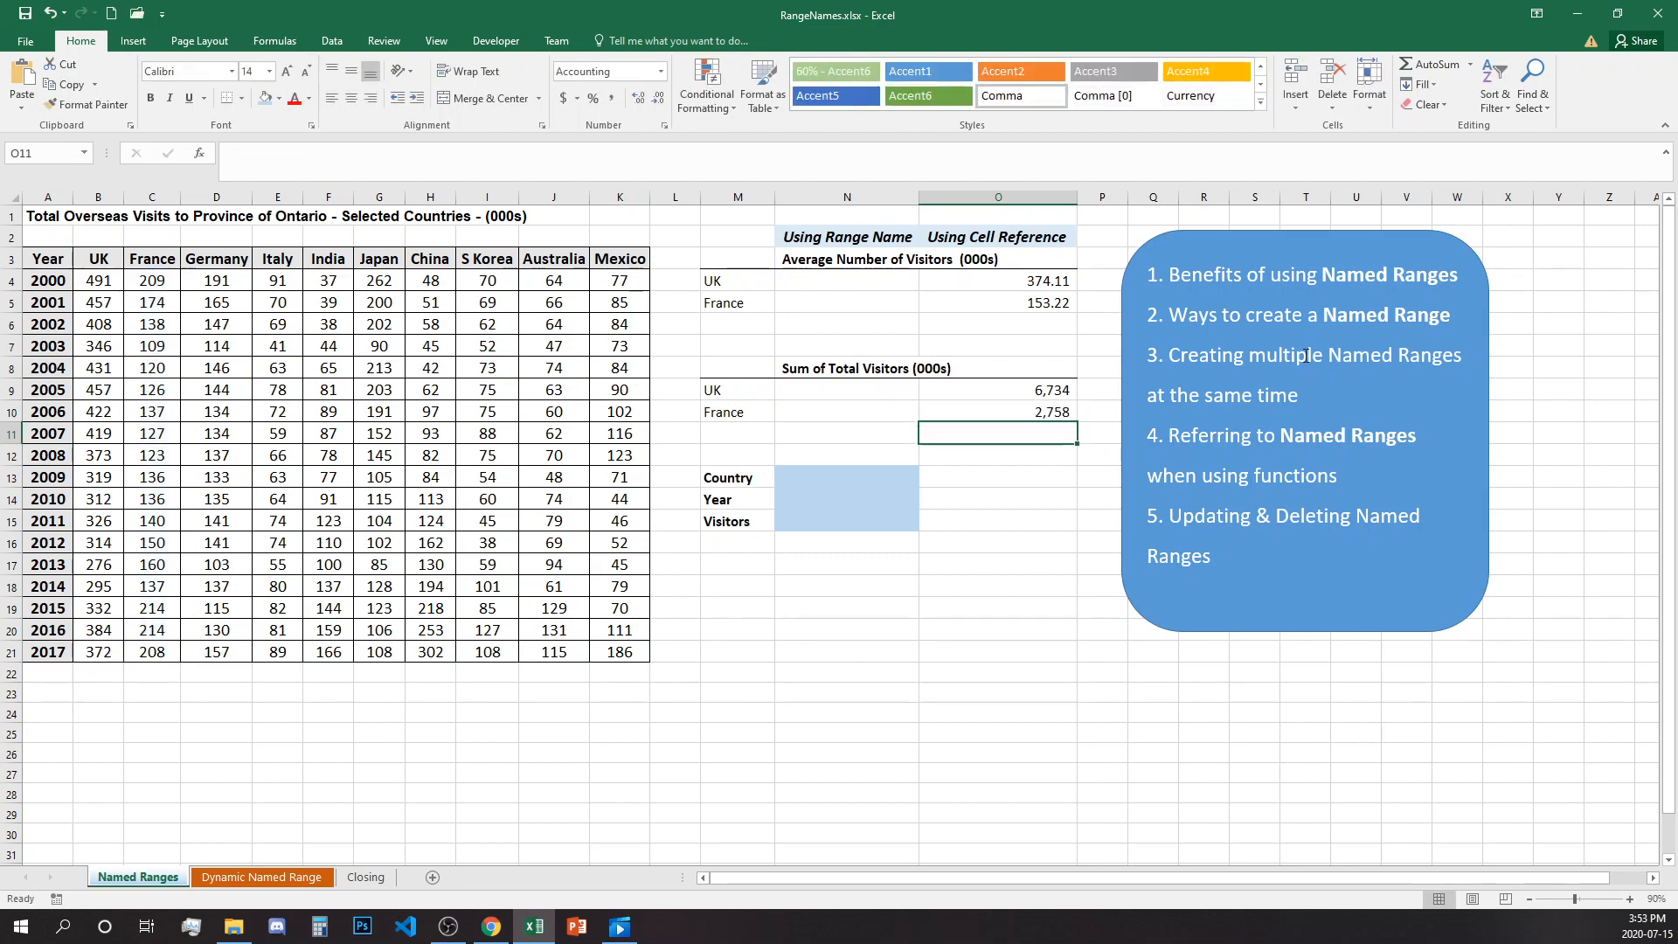
click(1058, 412)
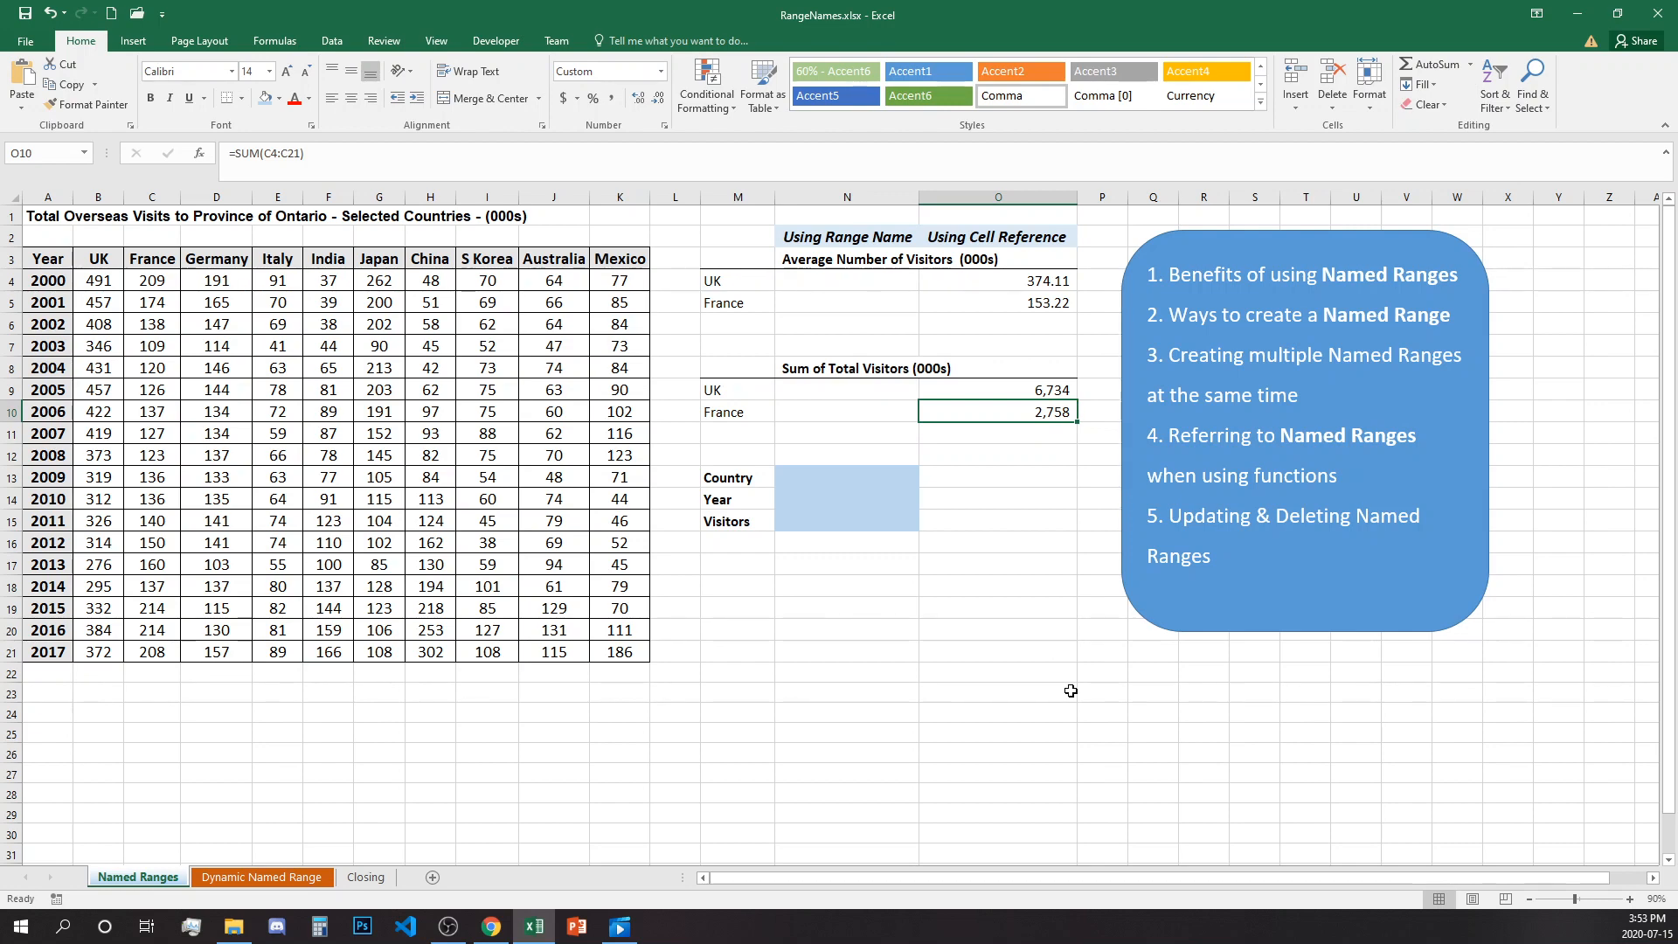
Define the name UK with workbook scope for the UK visitor figures in B4:B21.
click(818, 279)
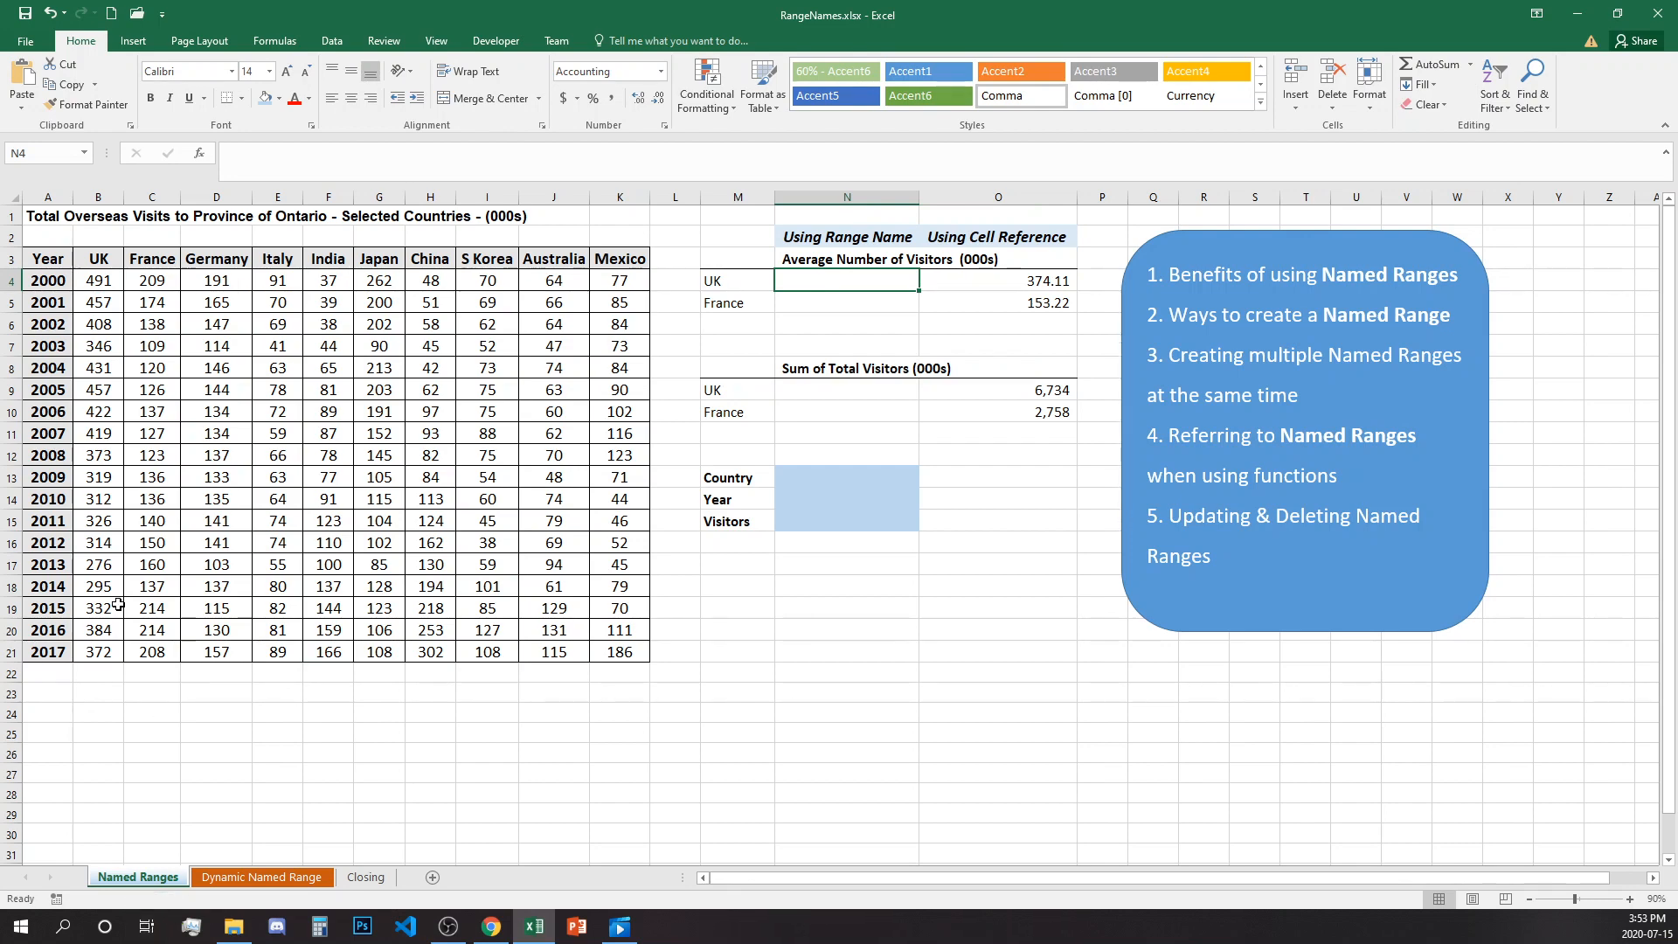
click(98, 278)
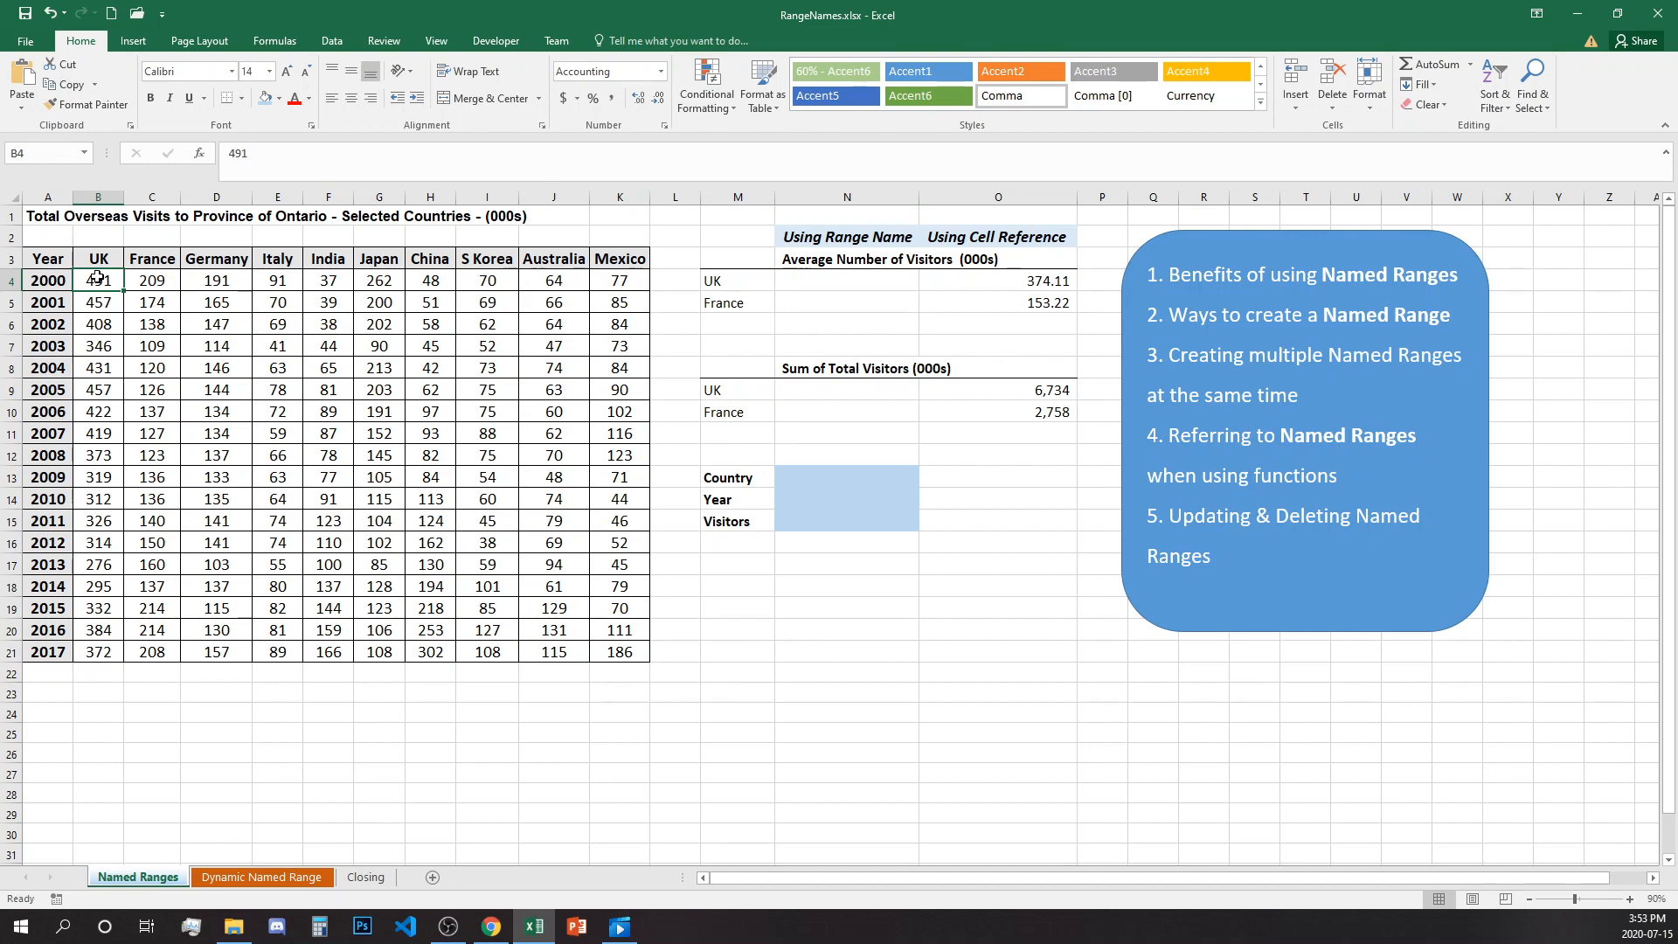
drag(98, 278, 102, 654)
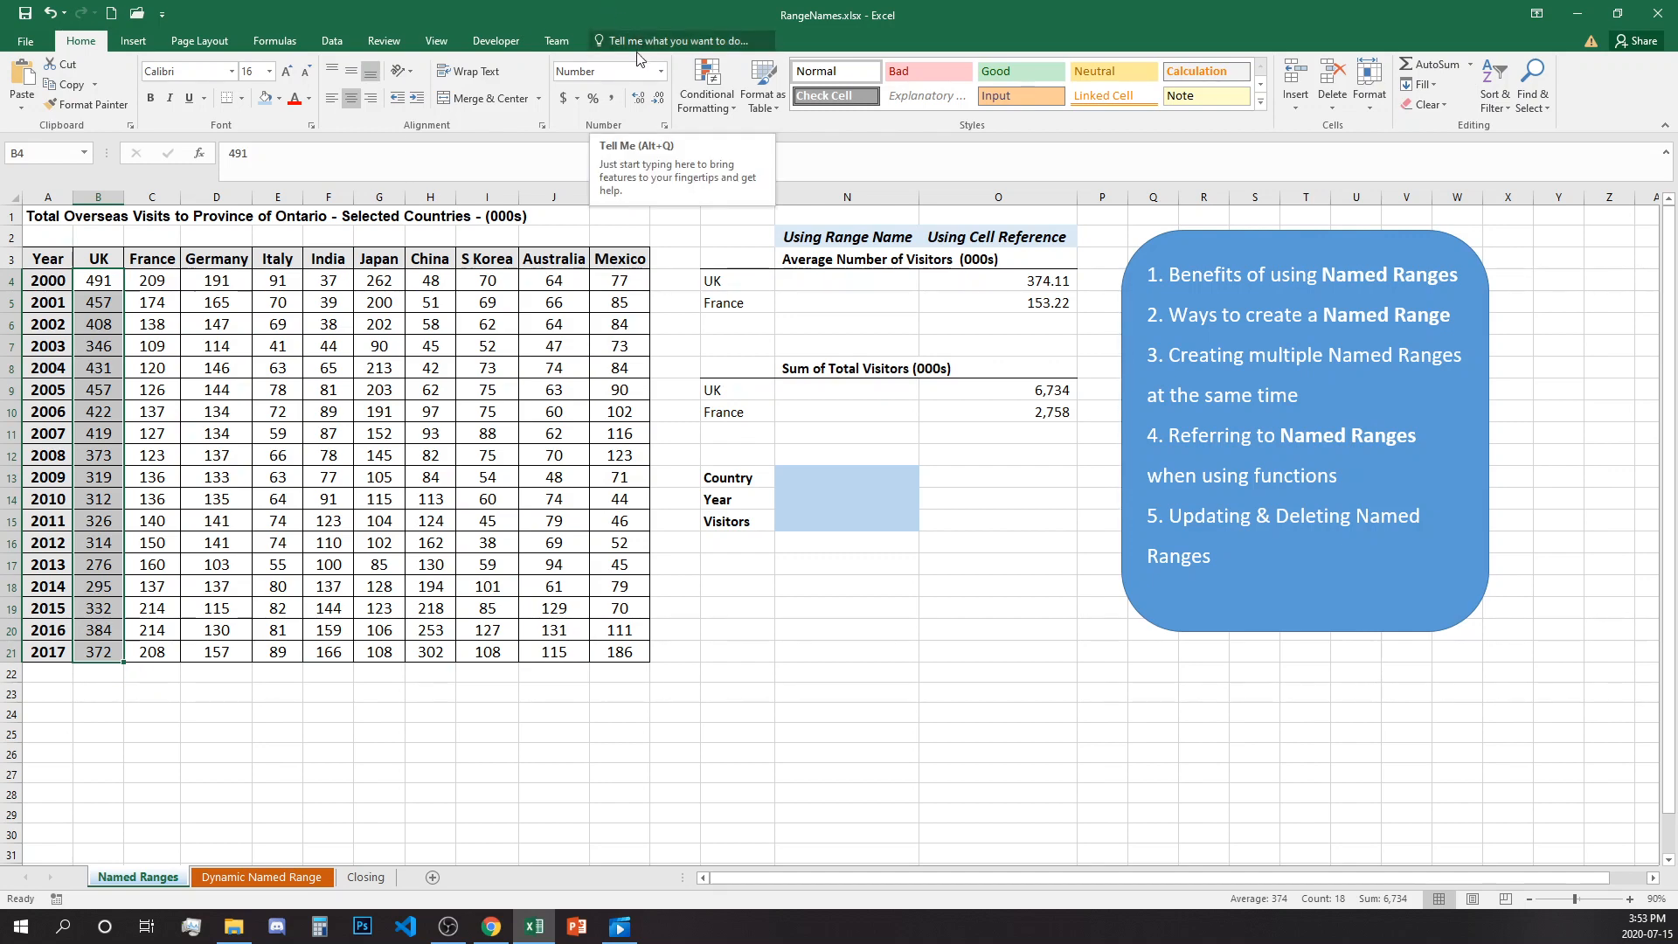
click(291, 46)
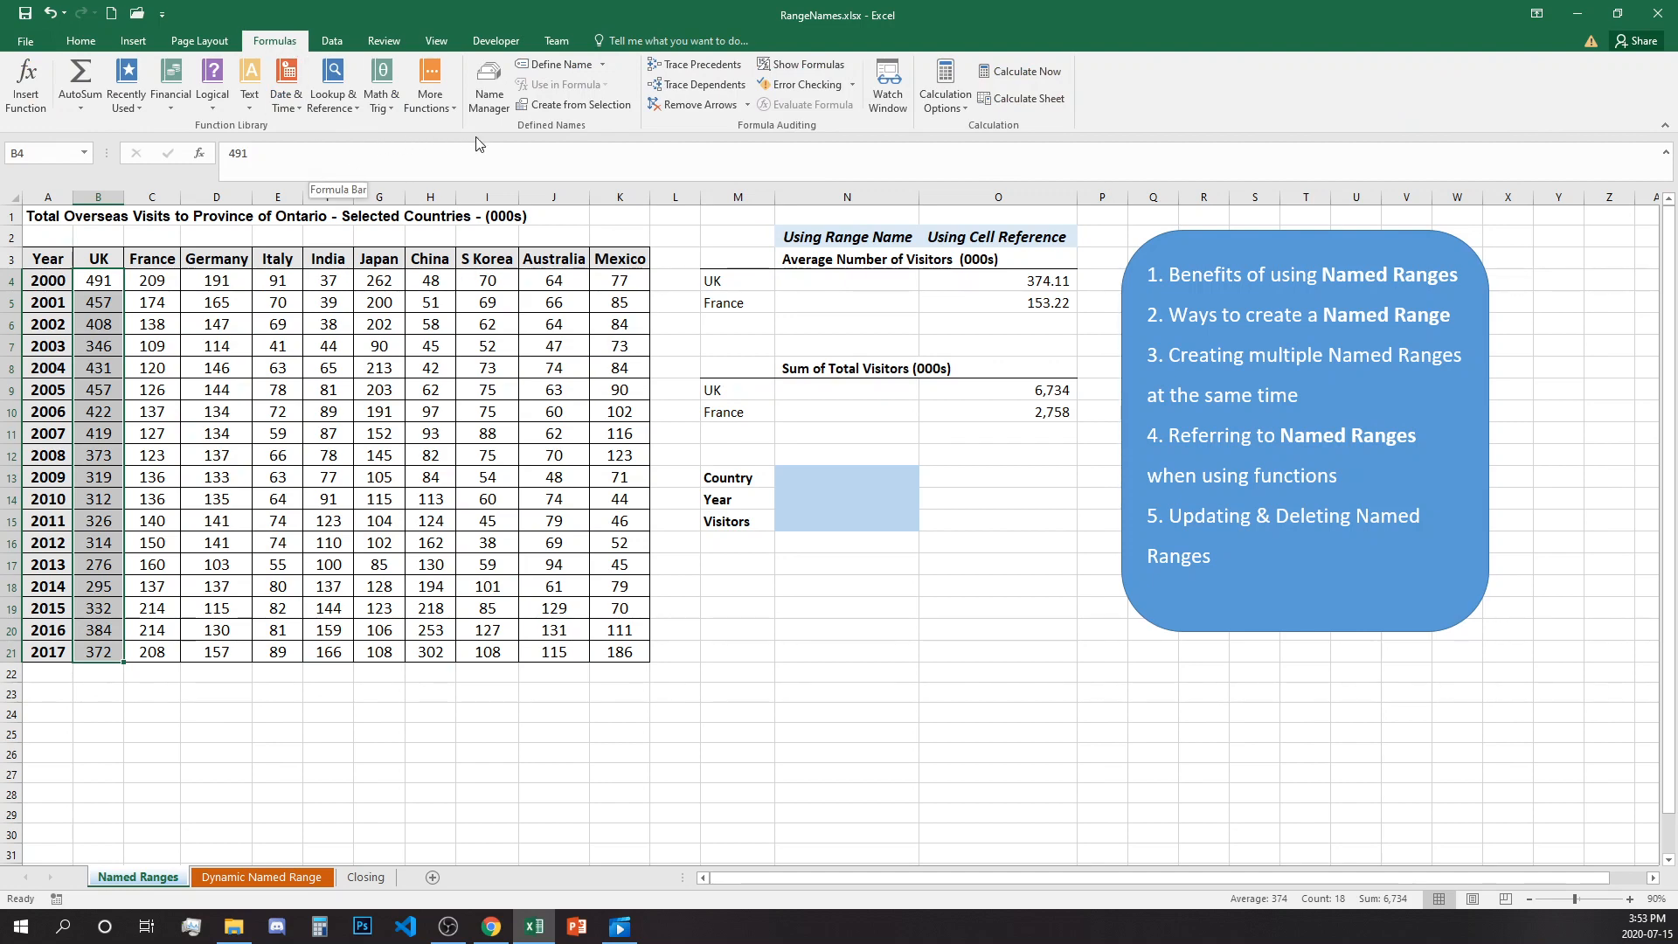
click(543, 65)
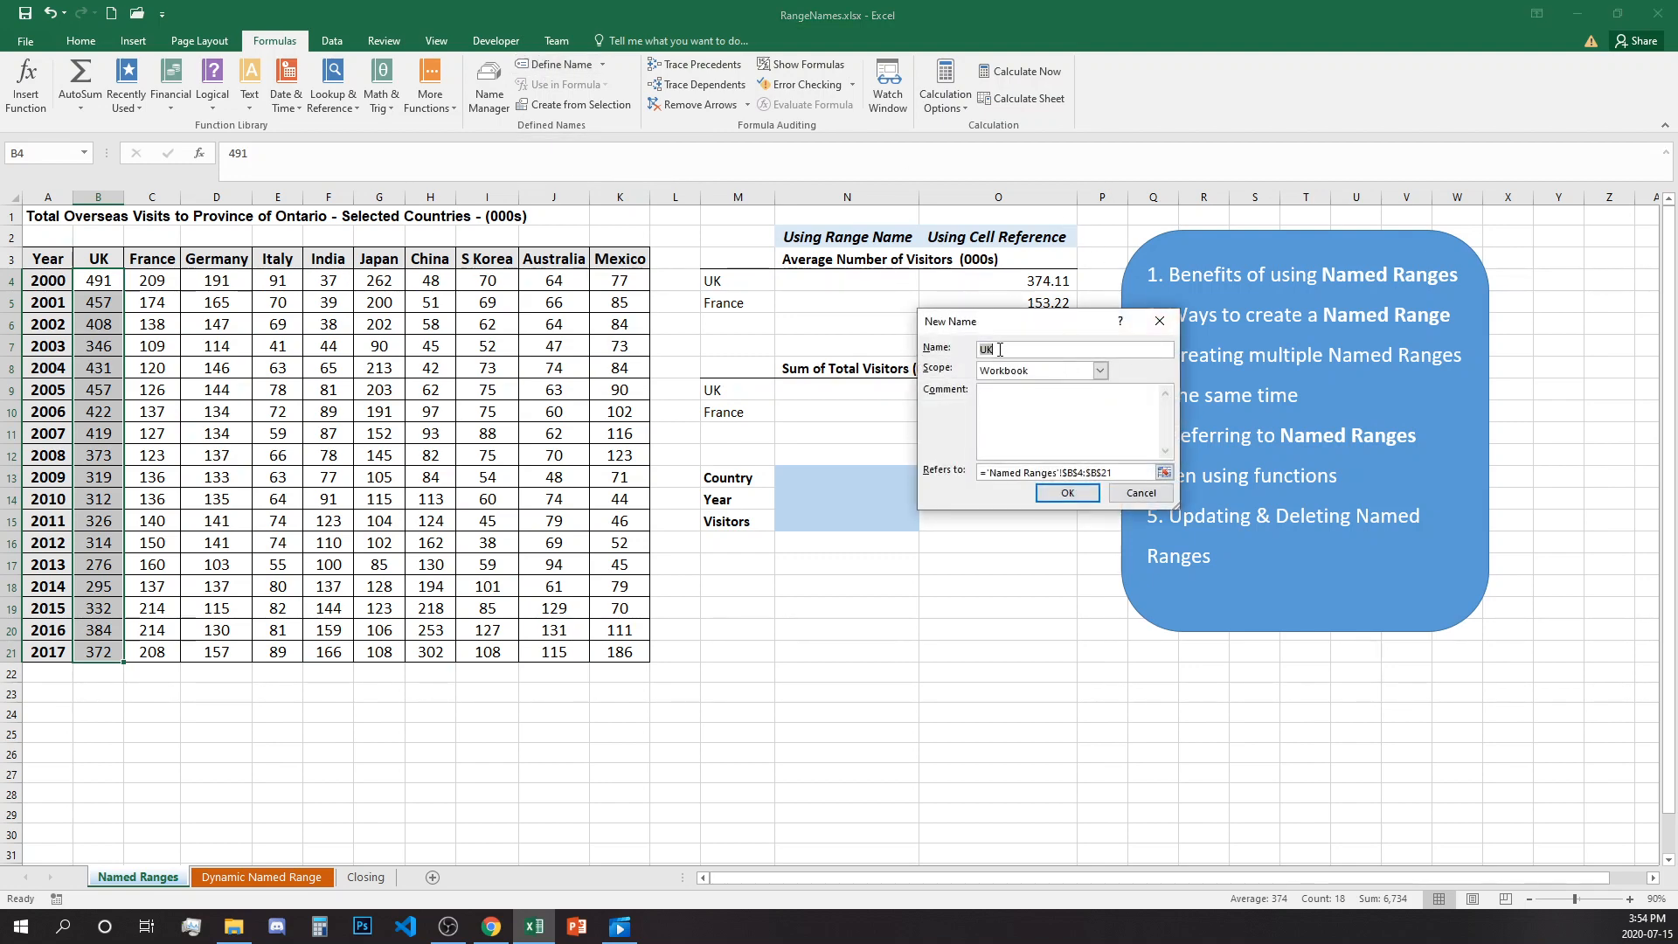
click(1004, 350)
click(1093, 495)
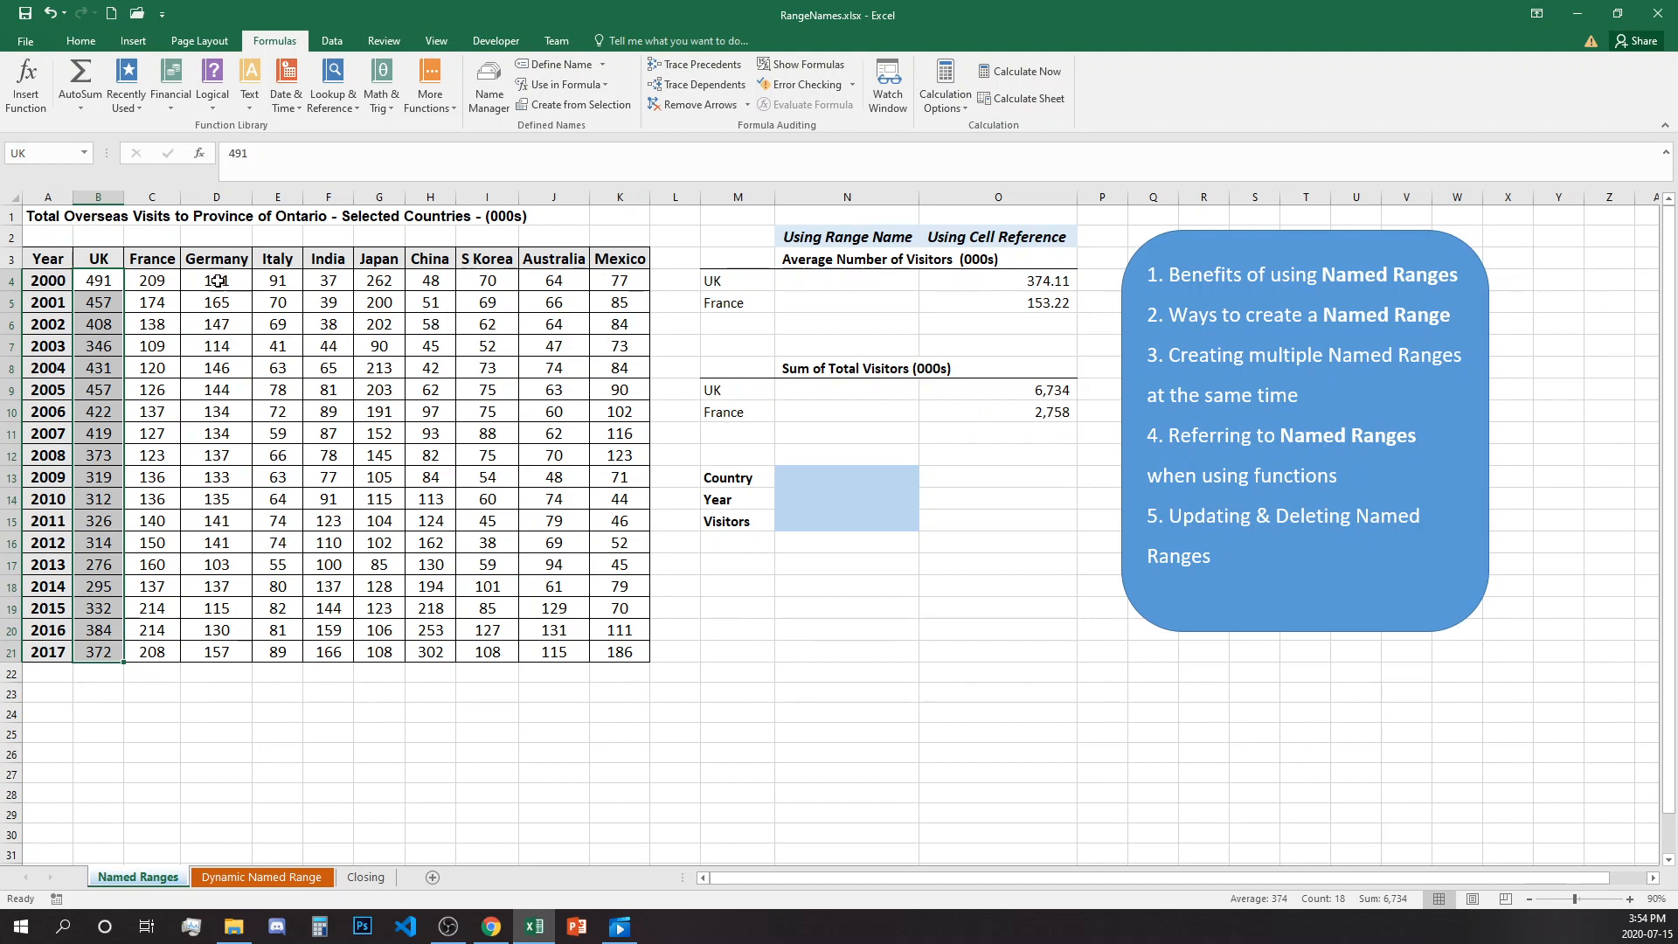
Check the list of defined names and the range that UK refers to in the Name Manager.
click(84, 154)
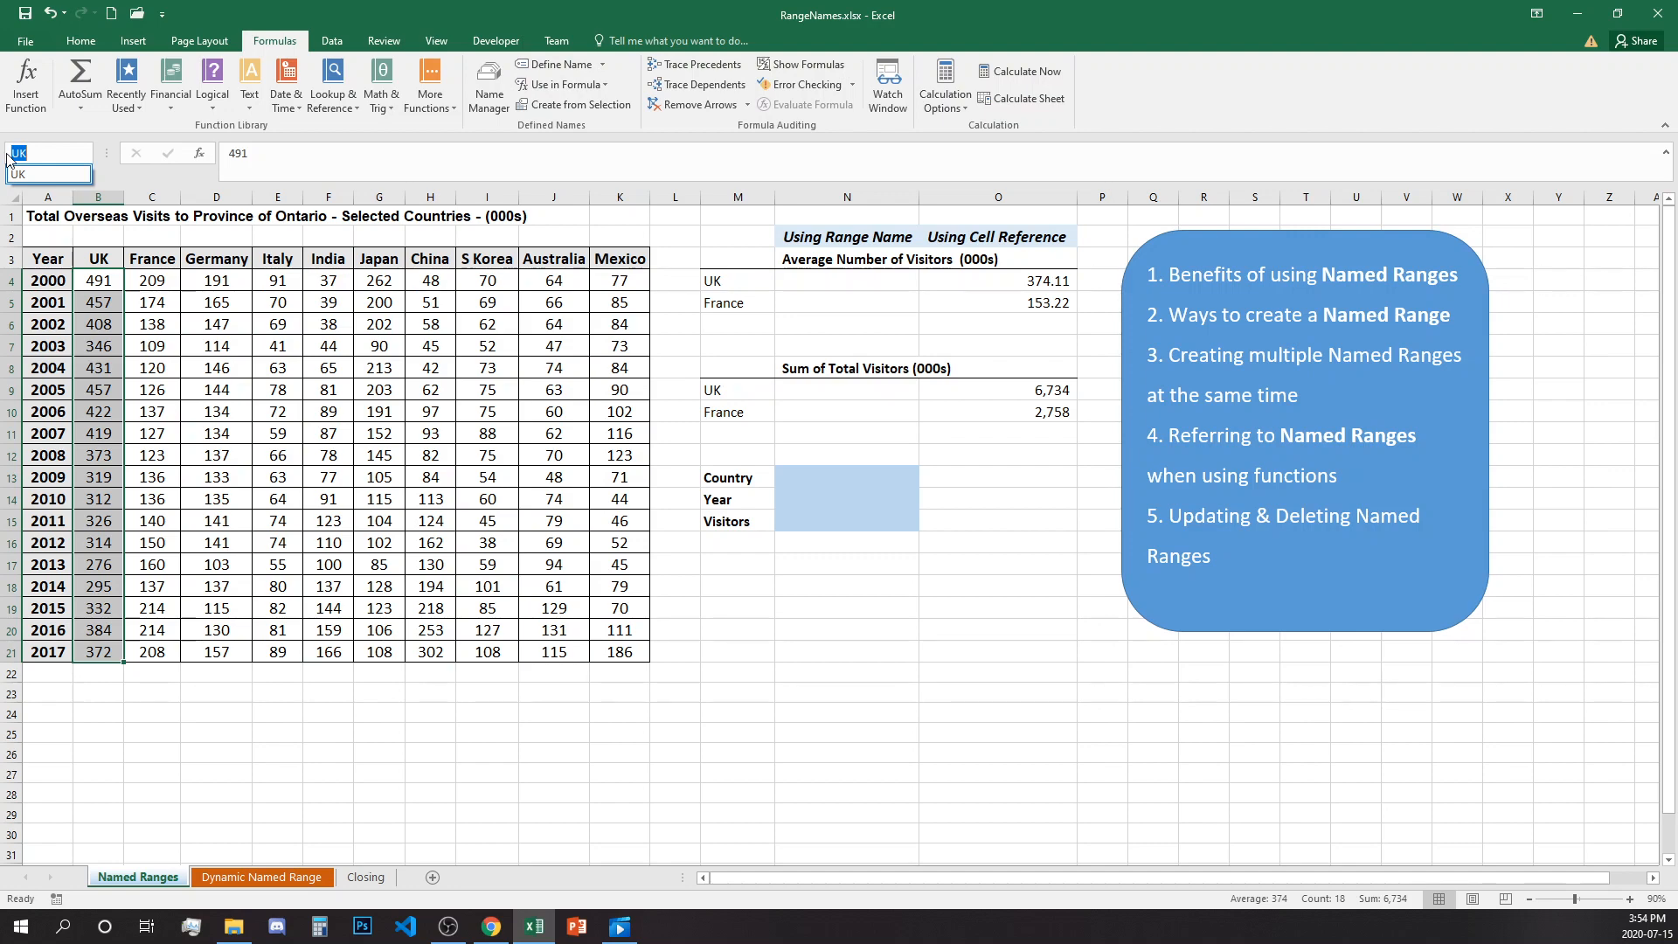
click(486, 91)
click(486, 96)
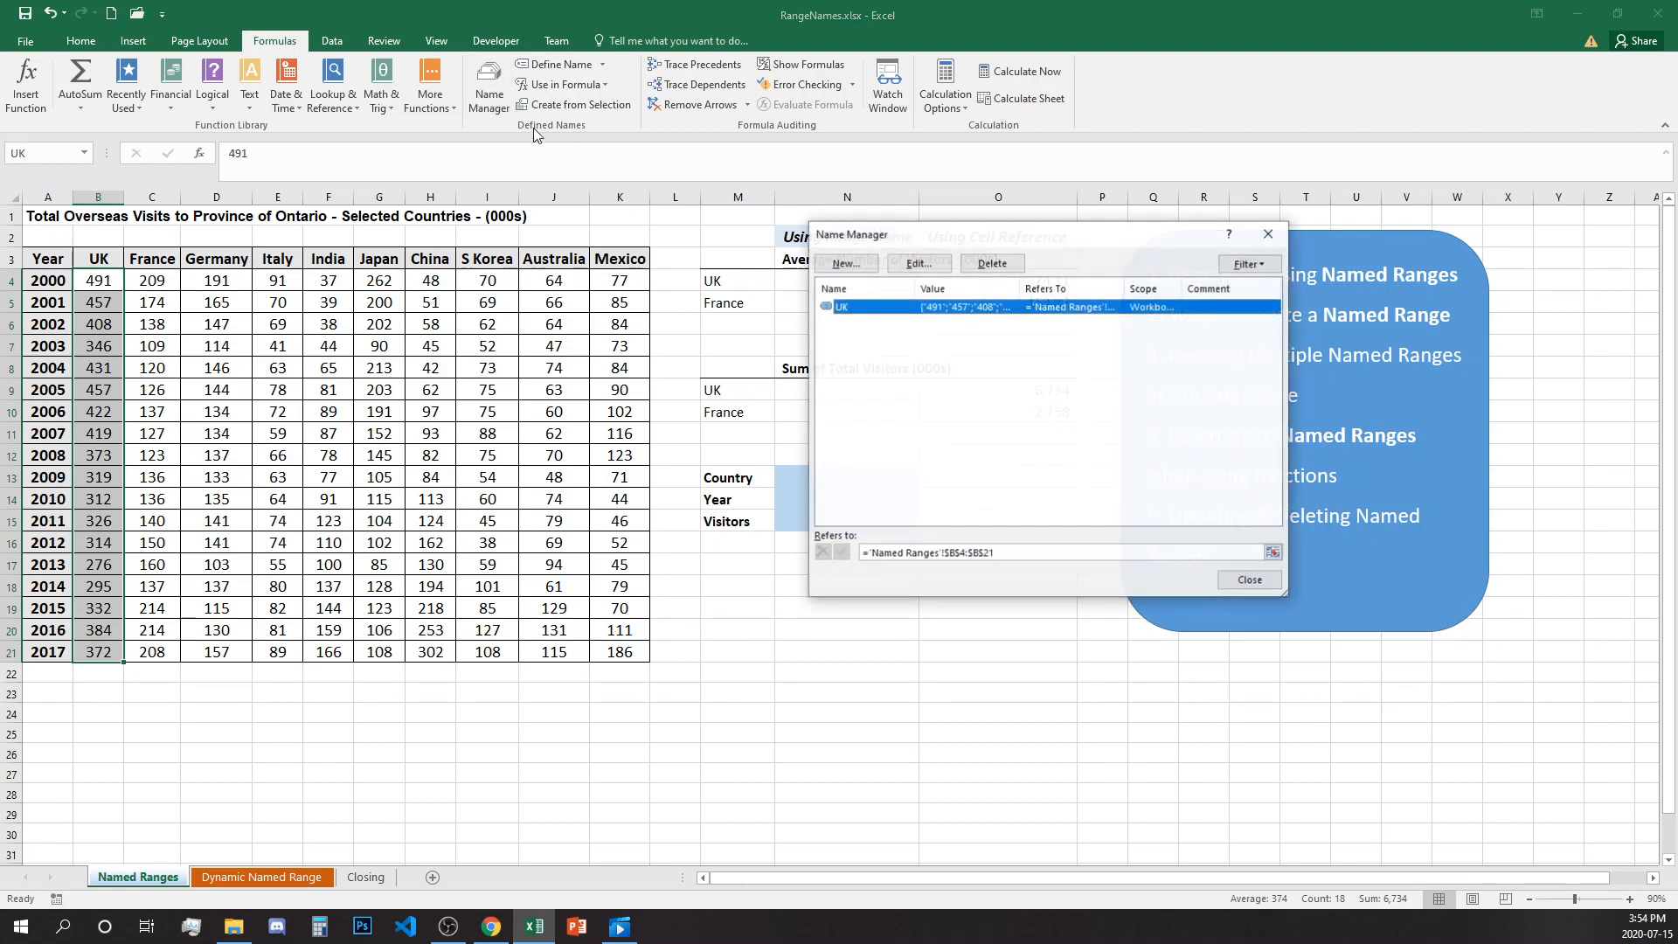
click(1269, 233)
Jump from a cell elsewhere in the table to the UK named range by its name.
click(487, 521)
click(84, 153)
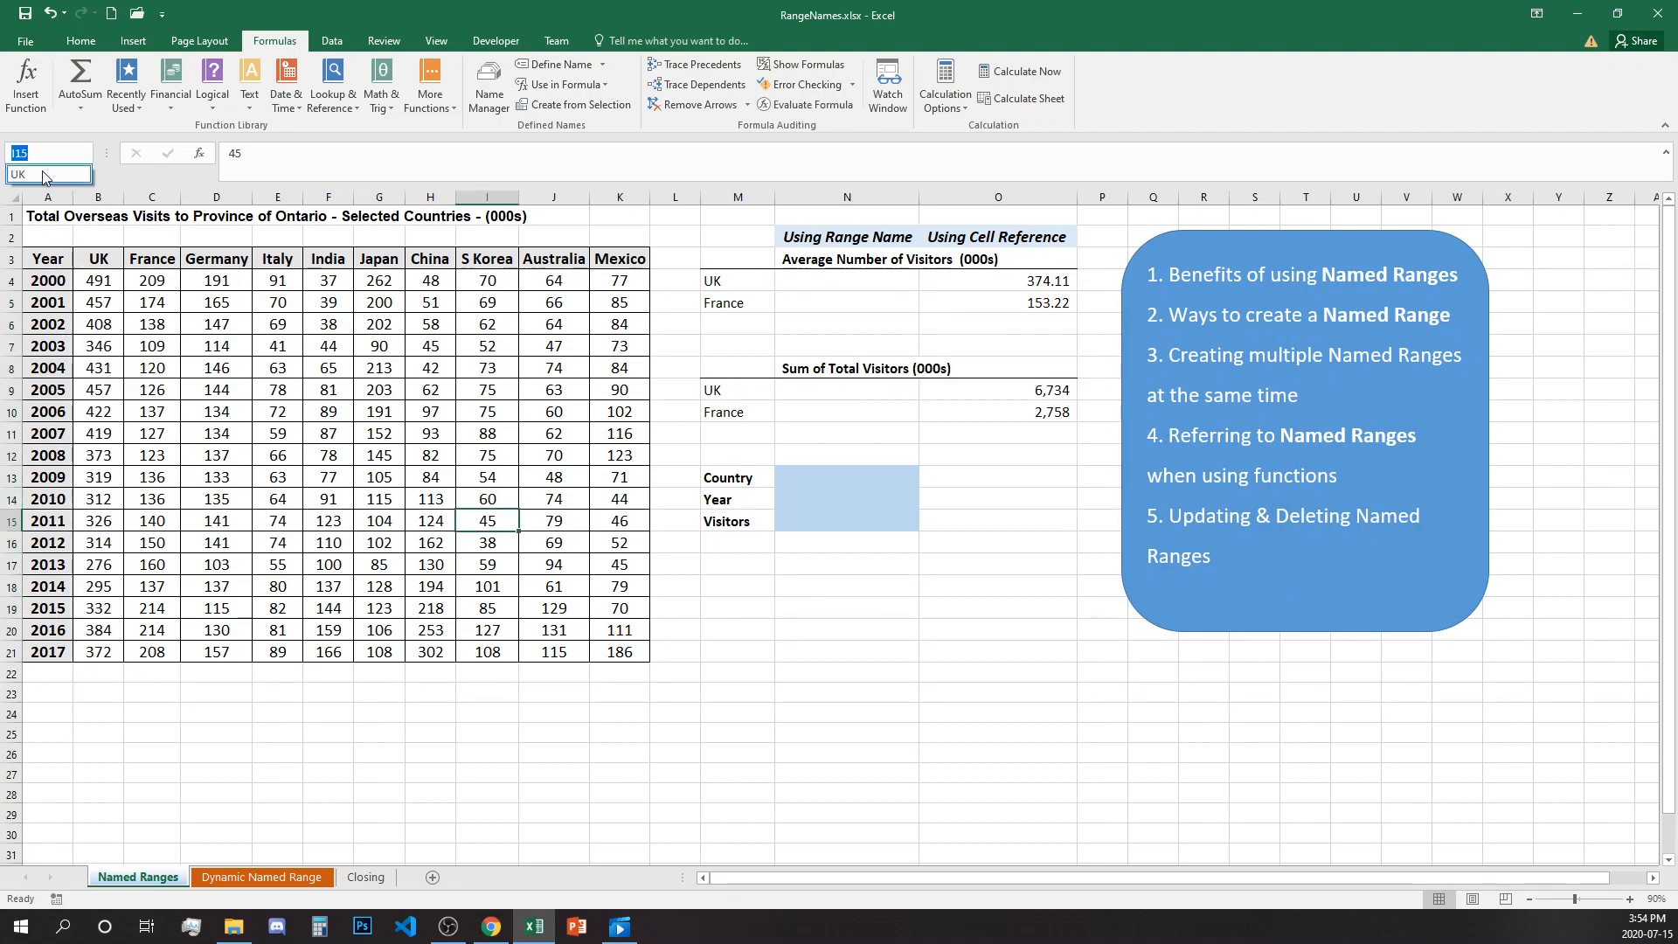
click(44, 174)
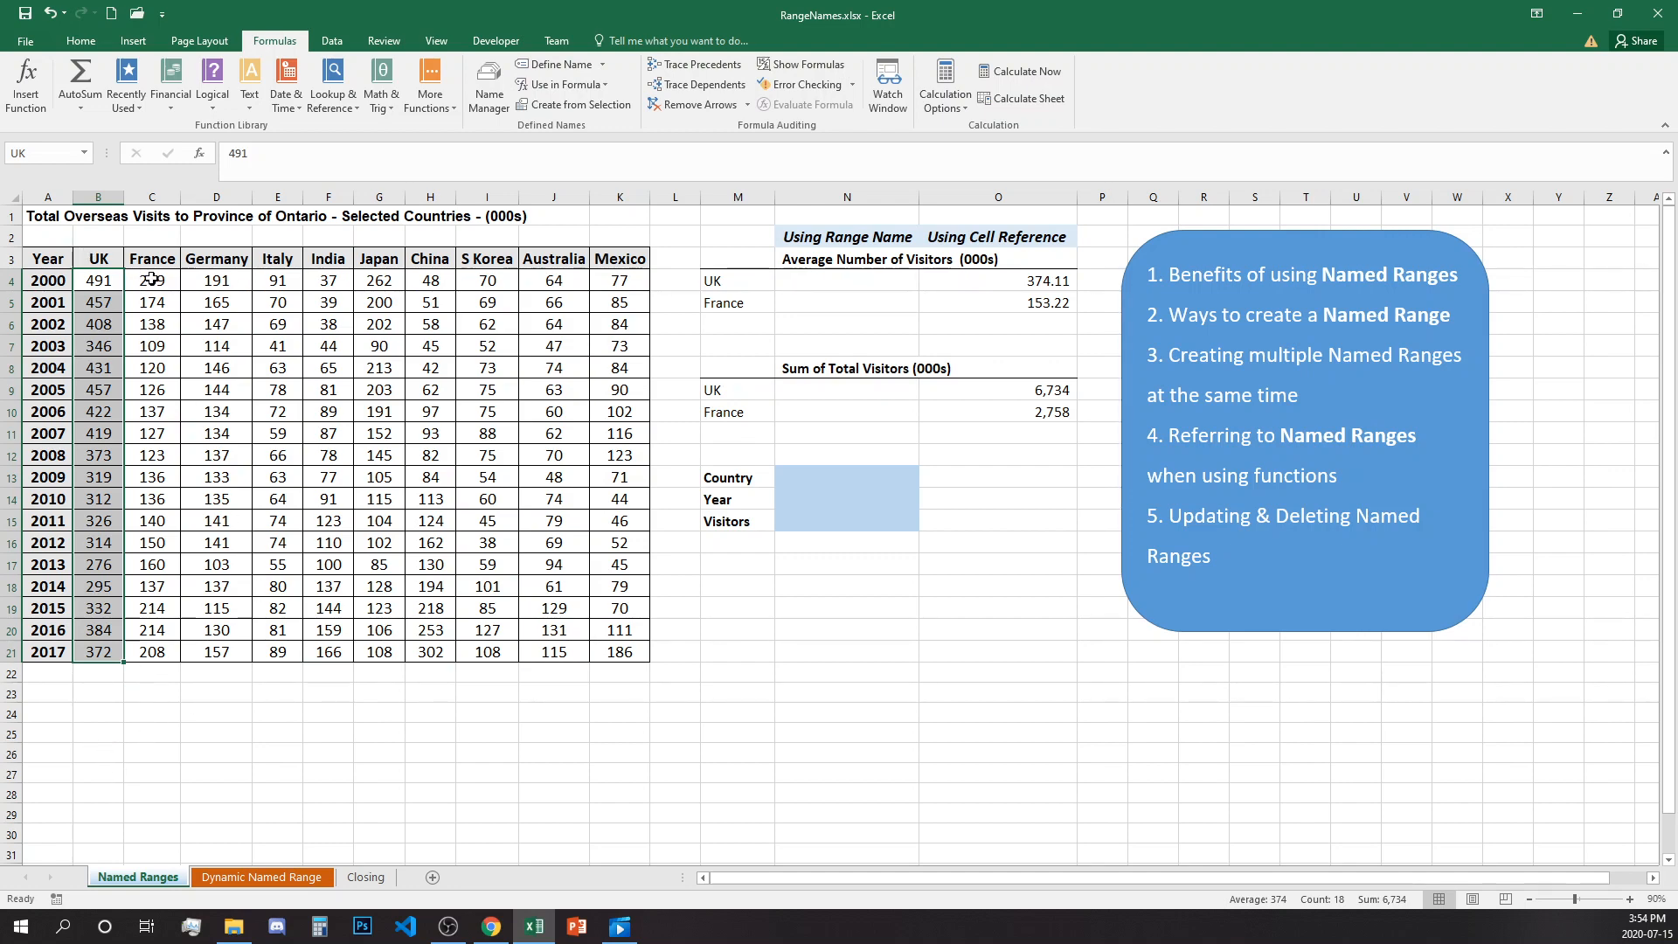
Define the name France with workbook scope for the France visitor figures in C4:C21.
drag(153, 279, 147, 650)
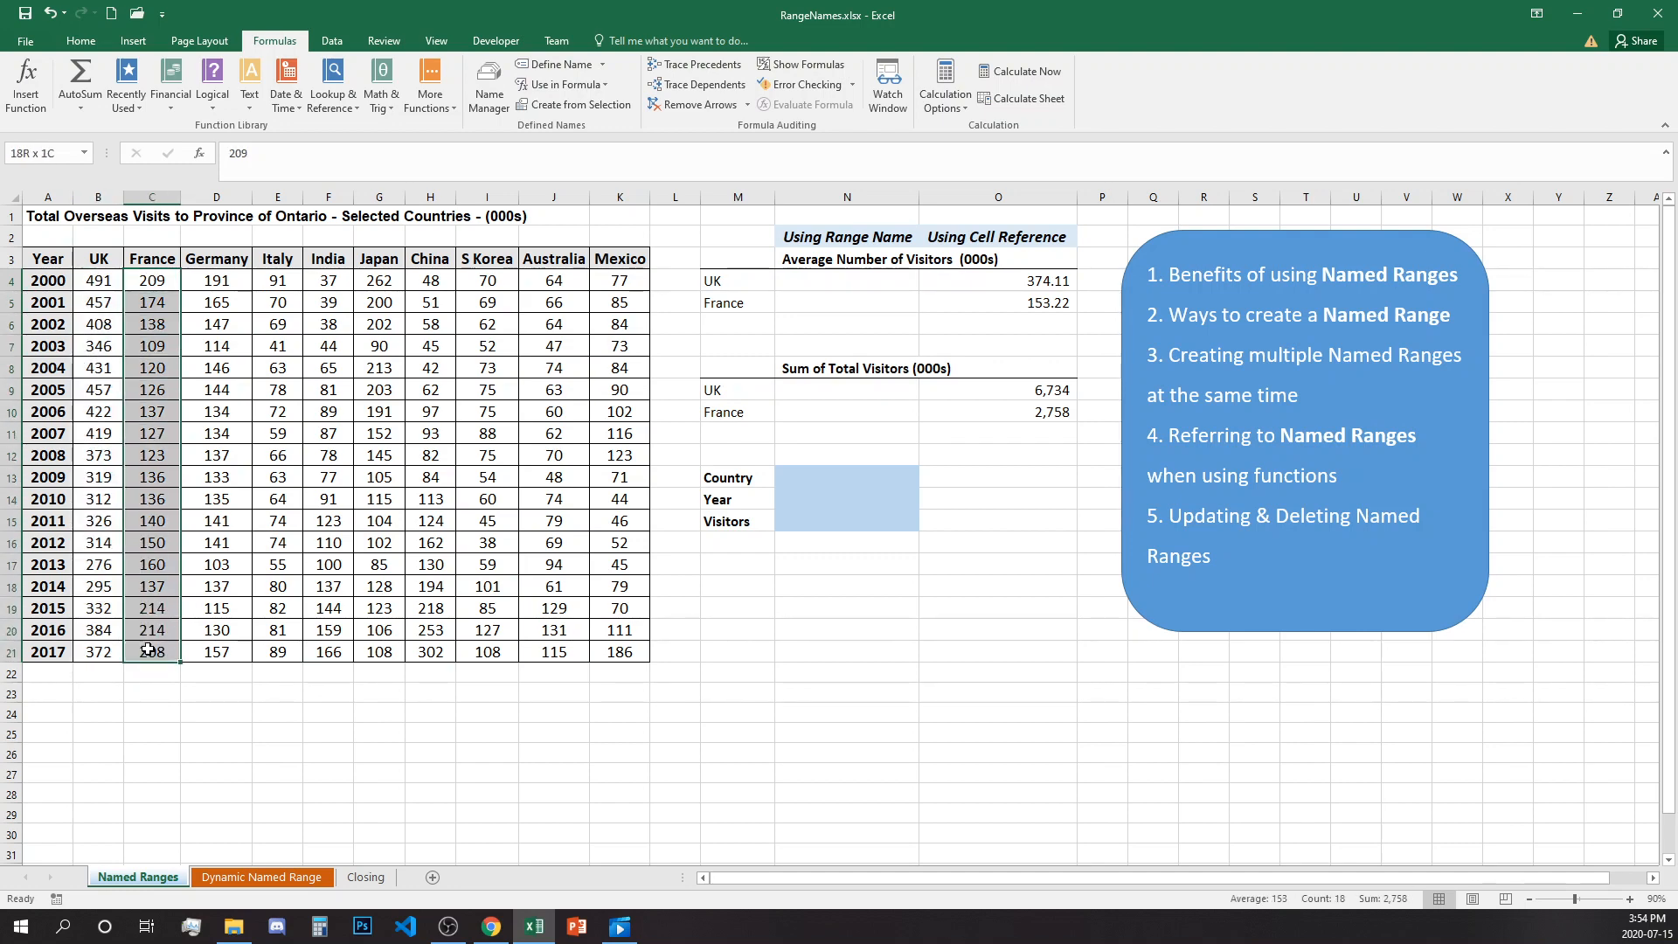
click(559, 64)
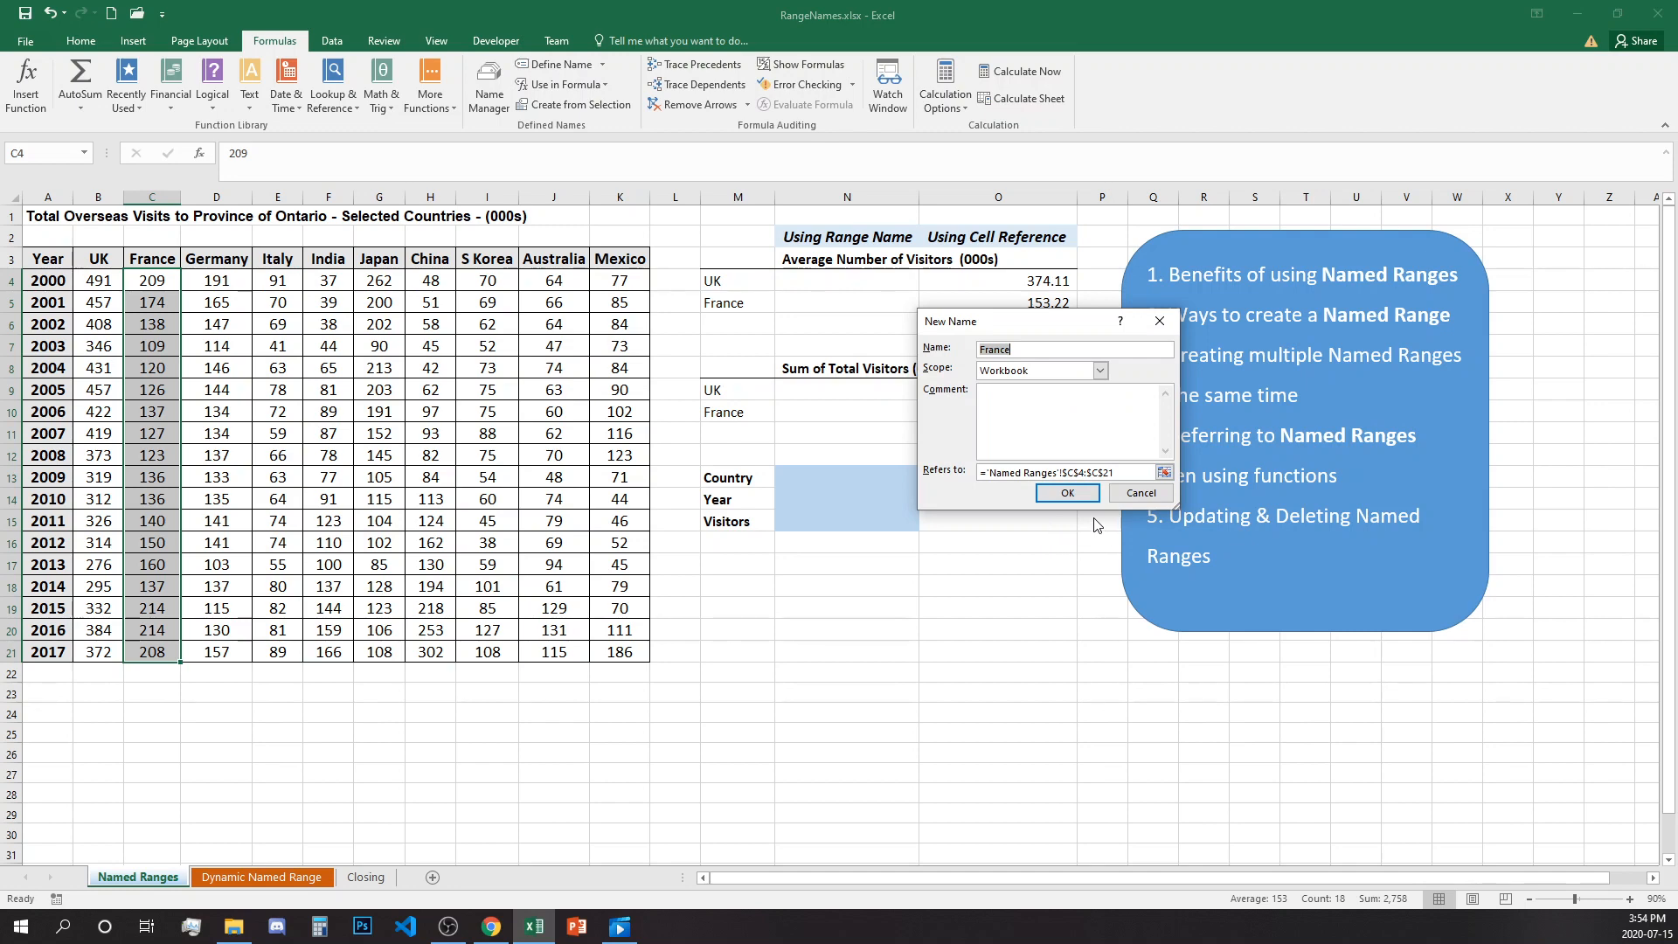
click(1067, 492)
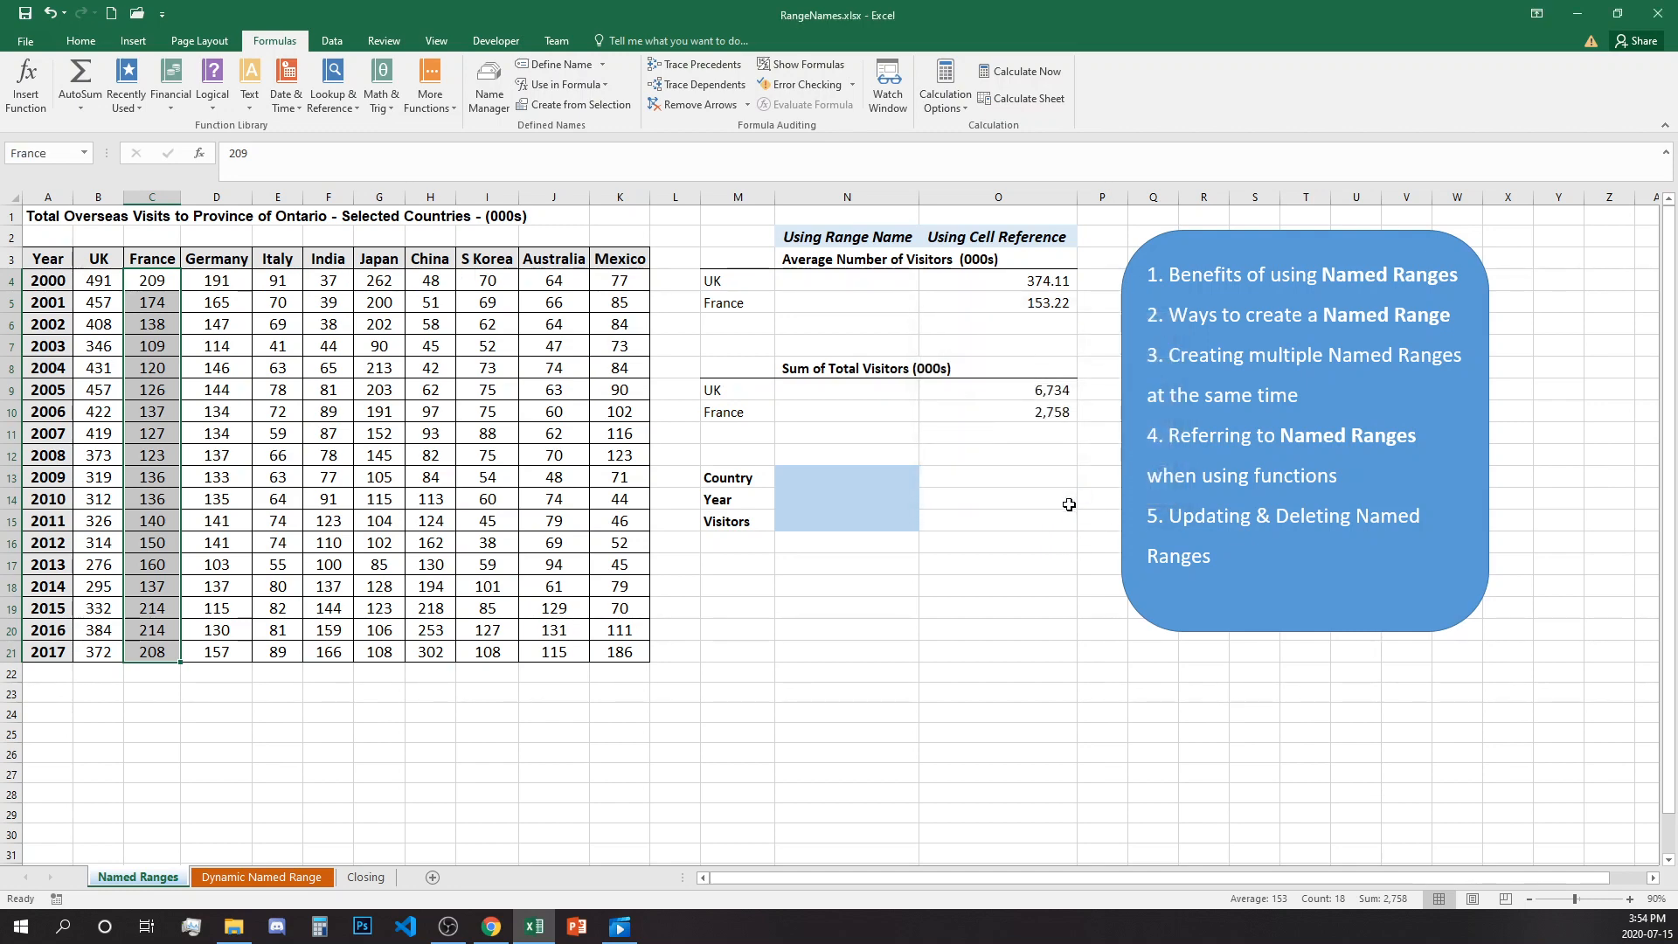
Check the defined names in the name list and the Name Manager, narrowing the Value column there.
click(86, 155)
click(86, 155)
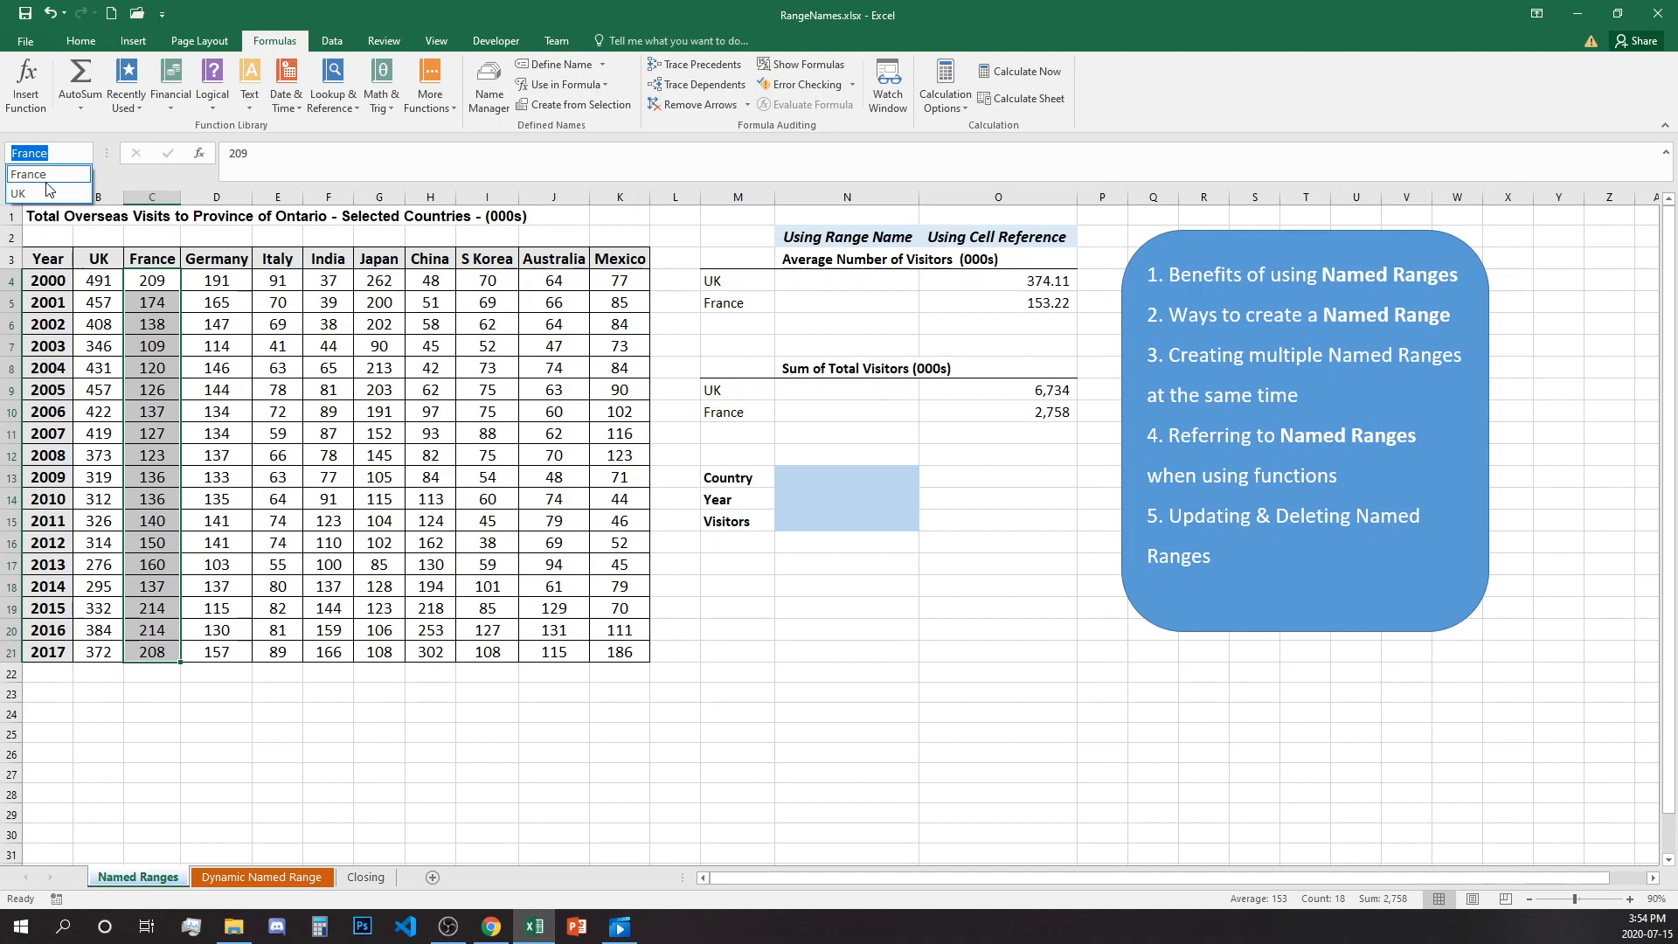
click(498, 98)
click(495, 98)
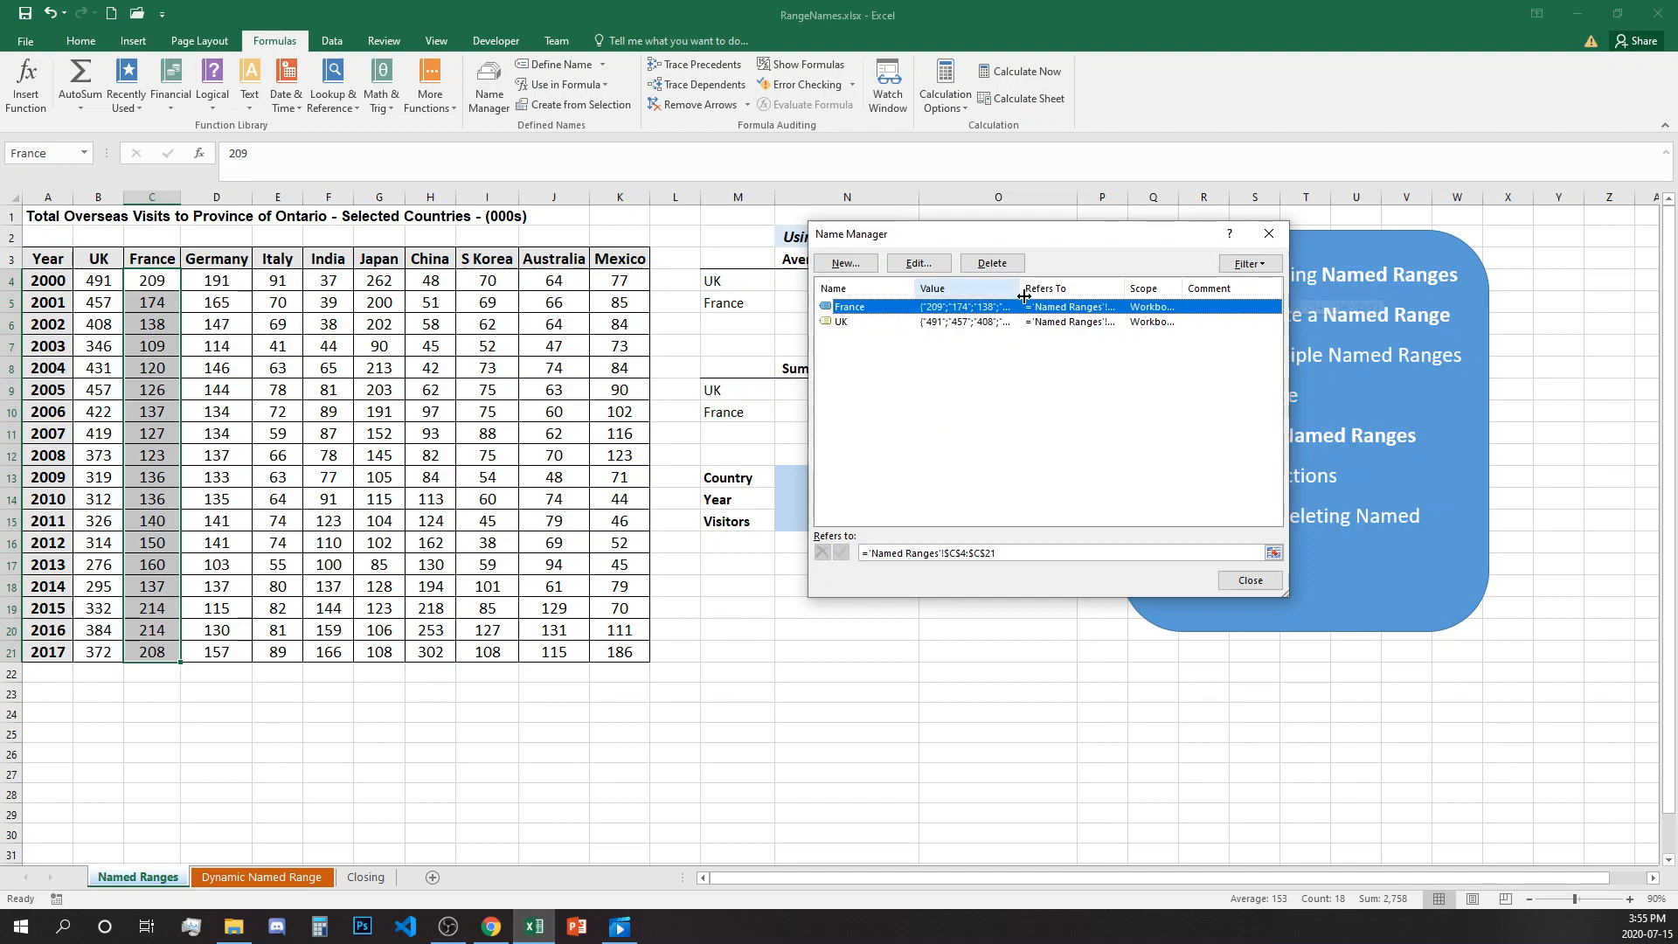
drag(1021, 288, 981, 288)
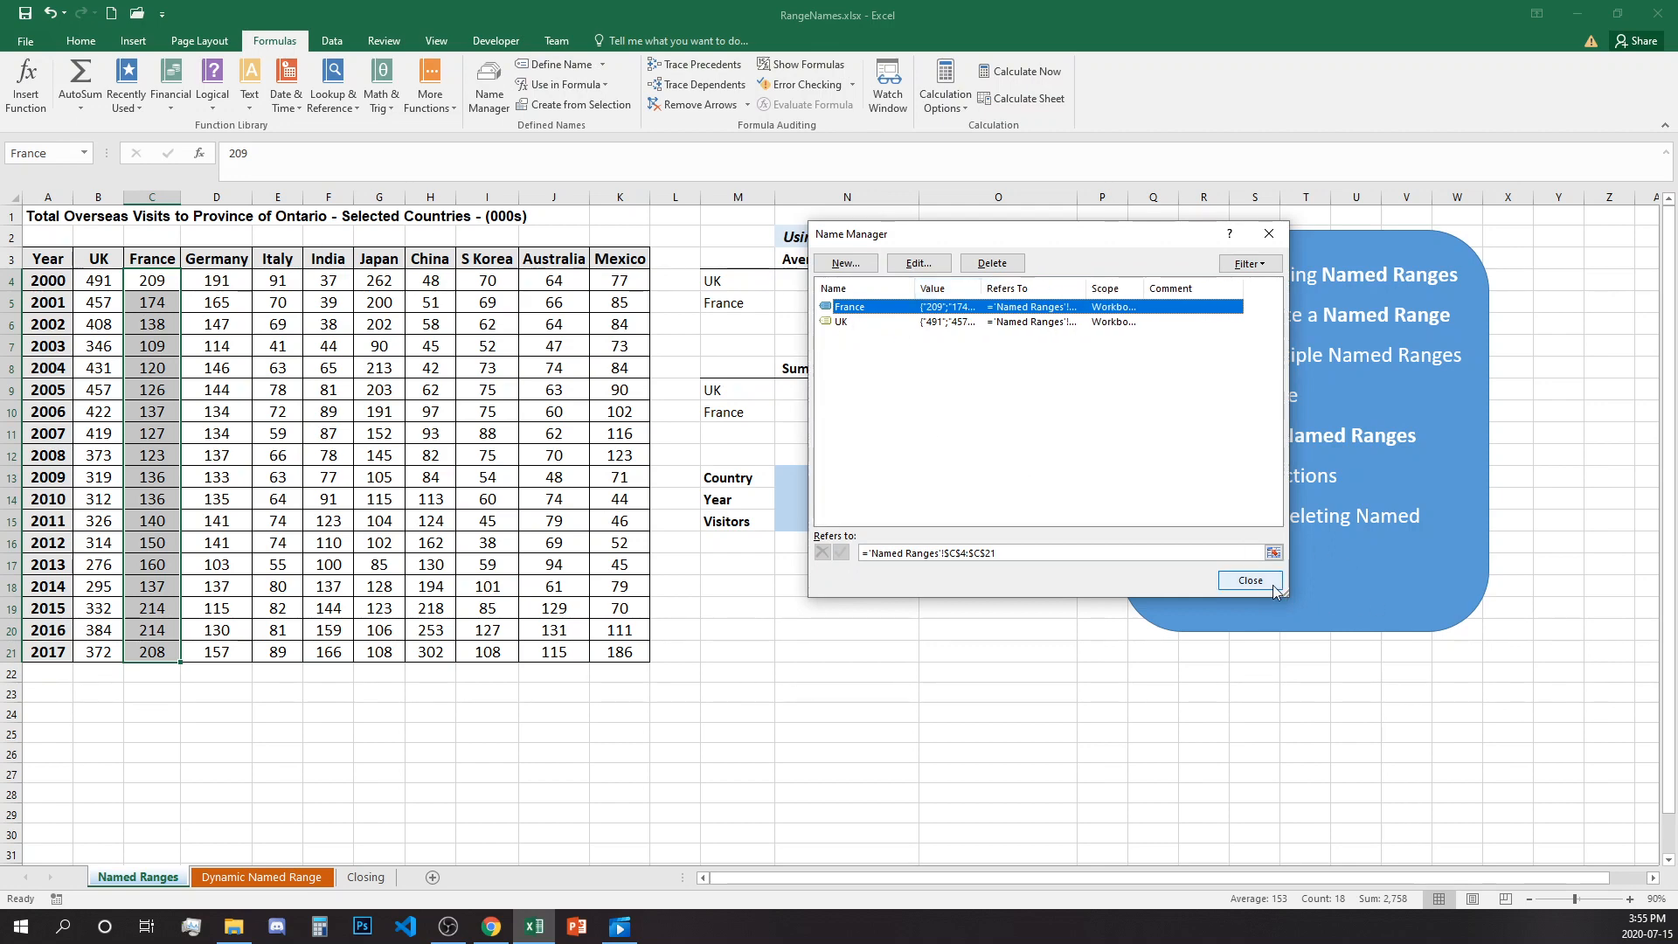
click(1250, 580)
Calculate the UK's average number of visitors in cell N4 with AVERAGE over the named range UK.
click(846, 280)
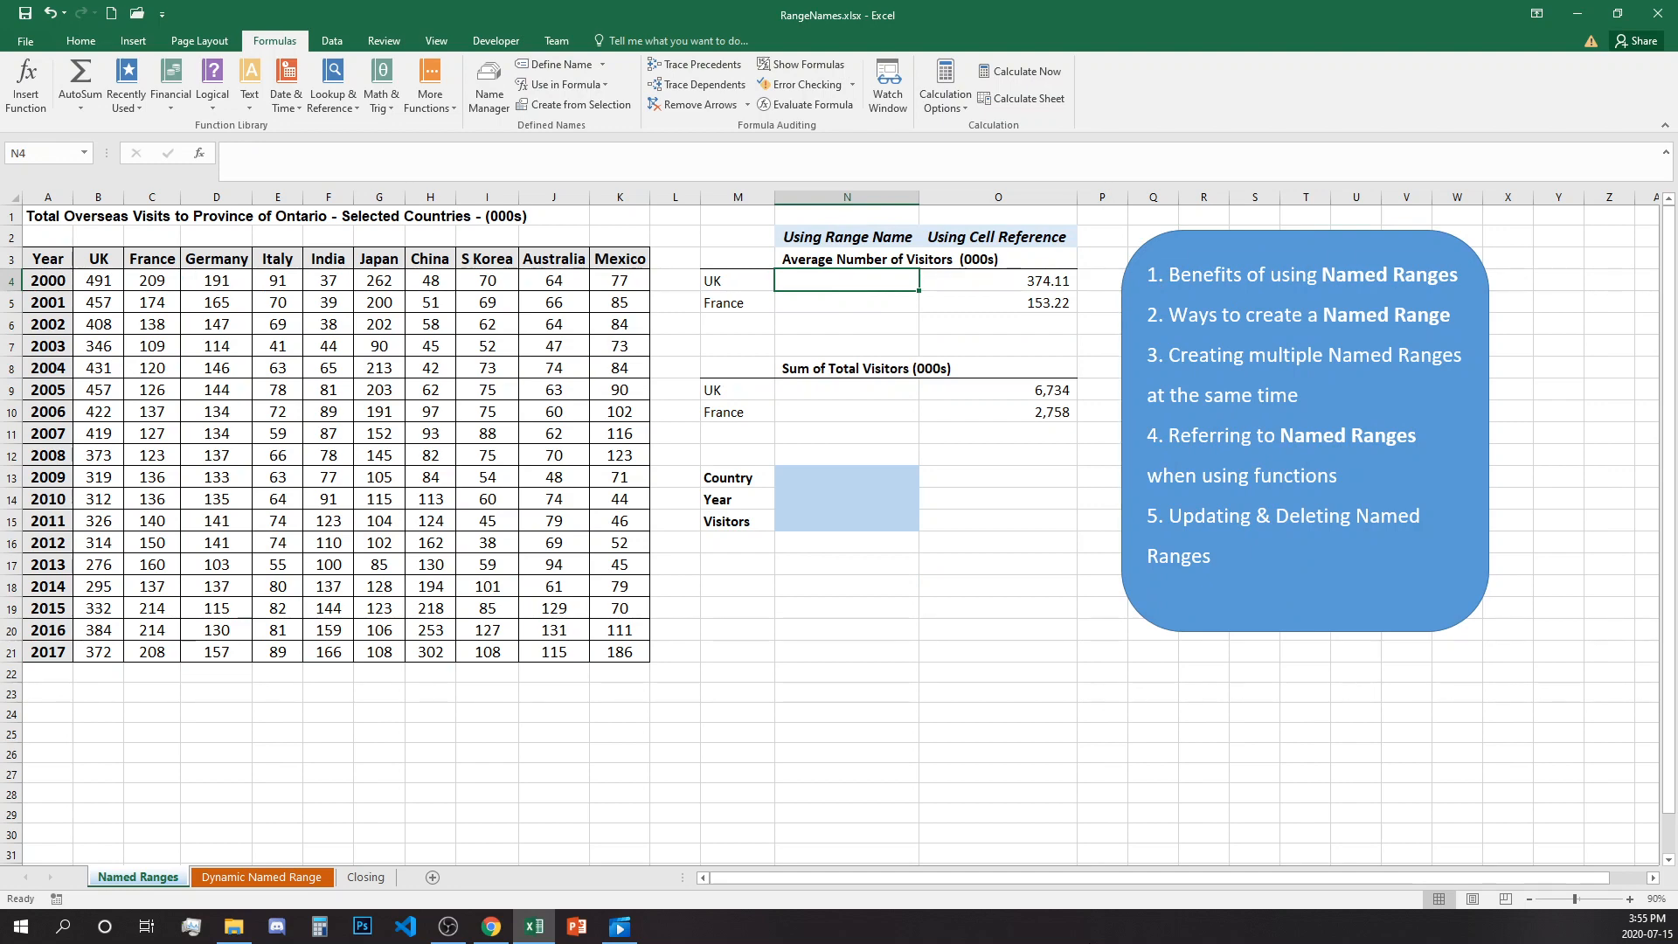
text(=aver)
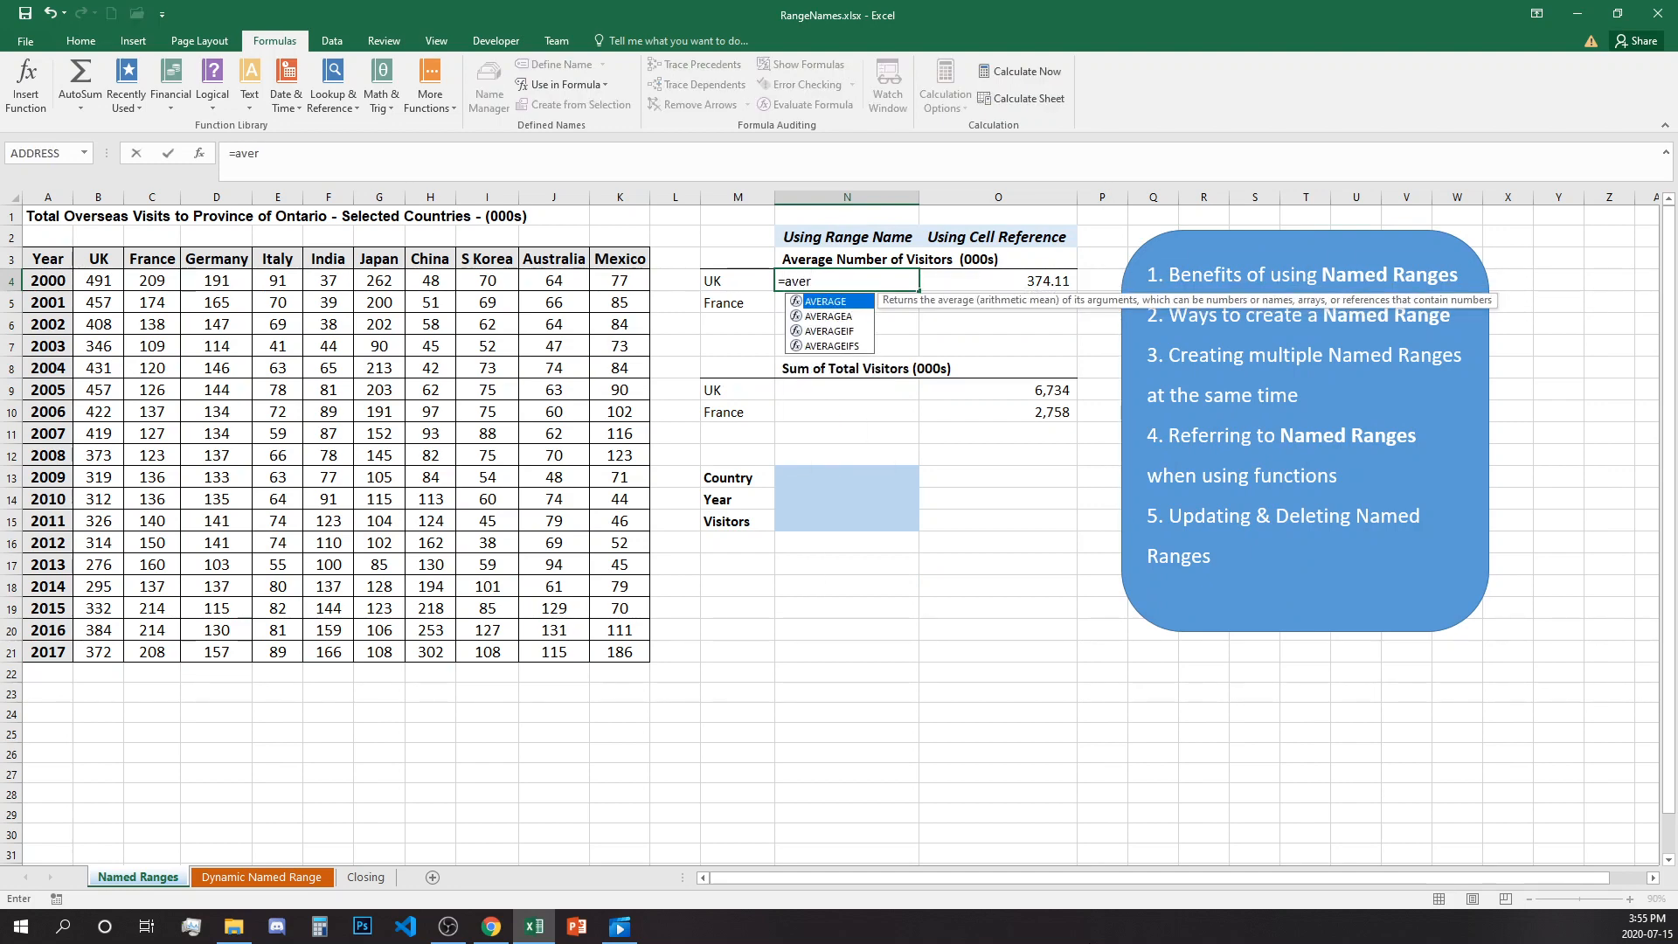
key(Tab)
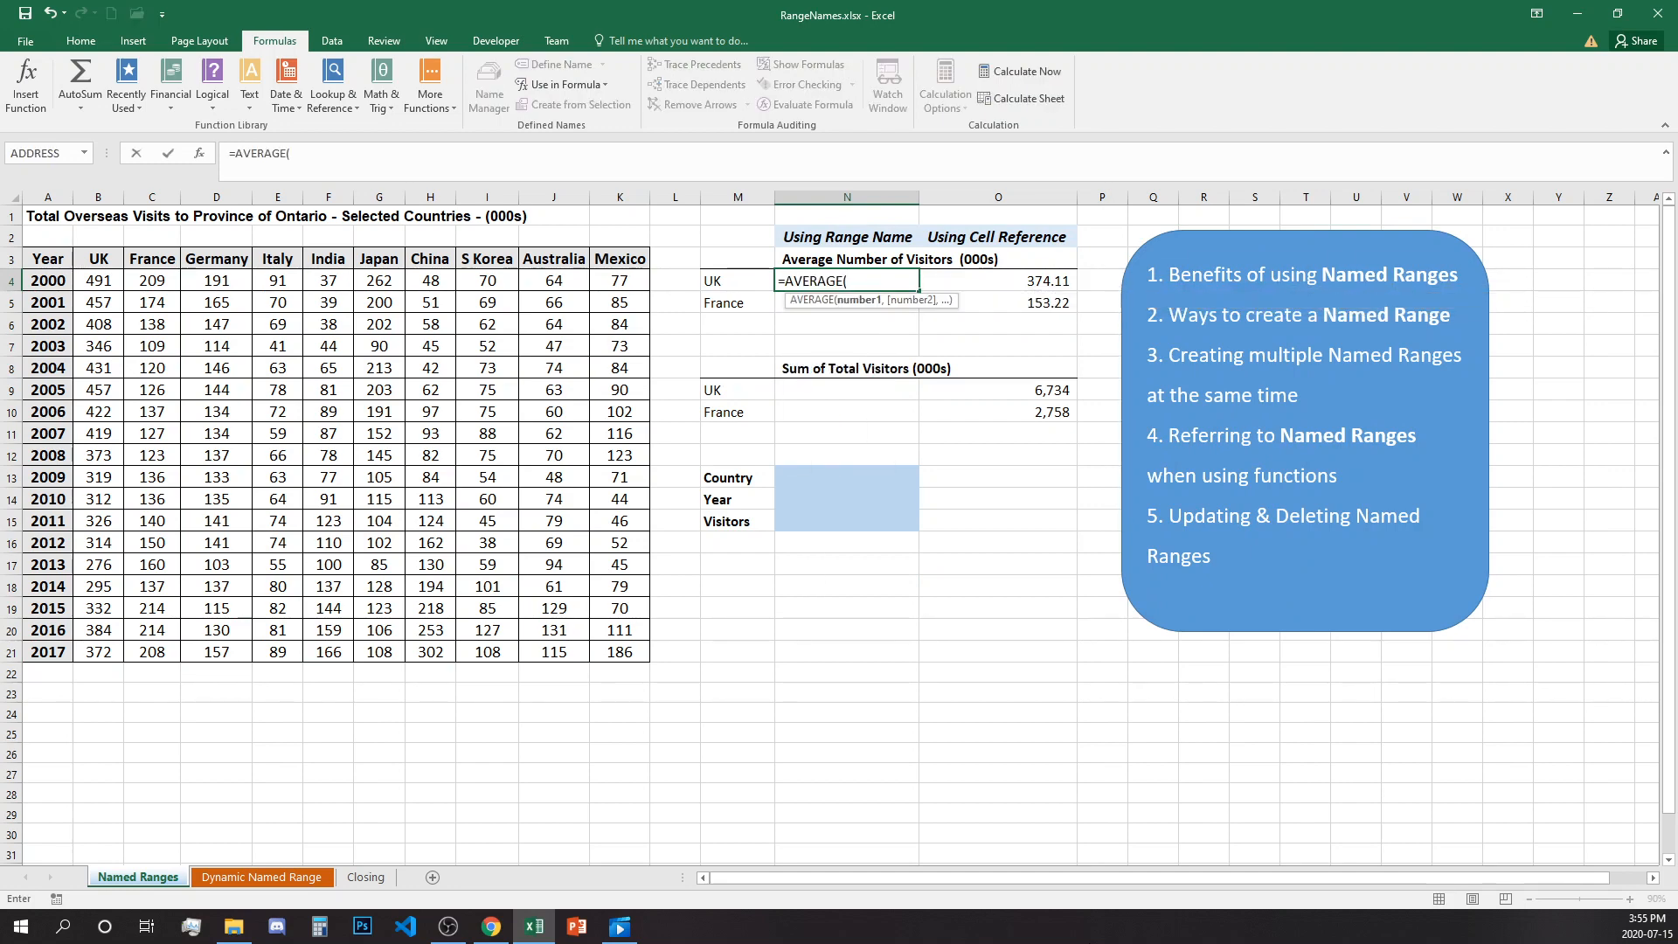
text(u)
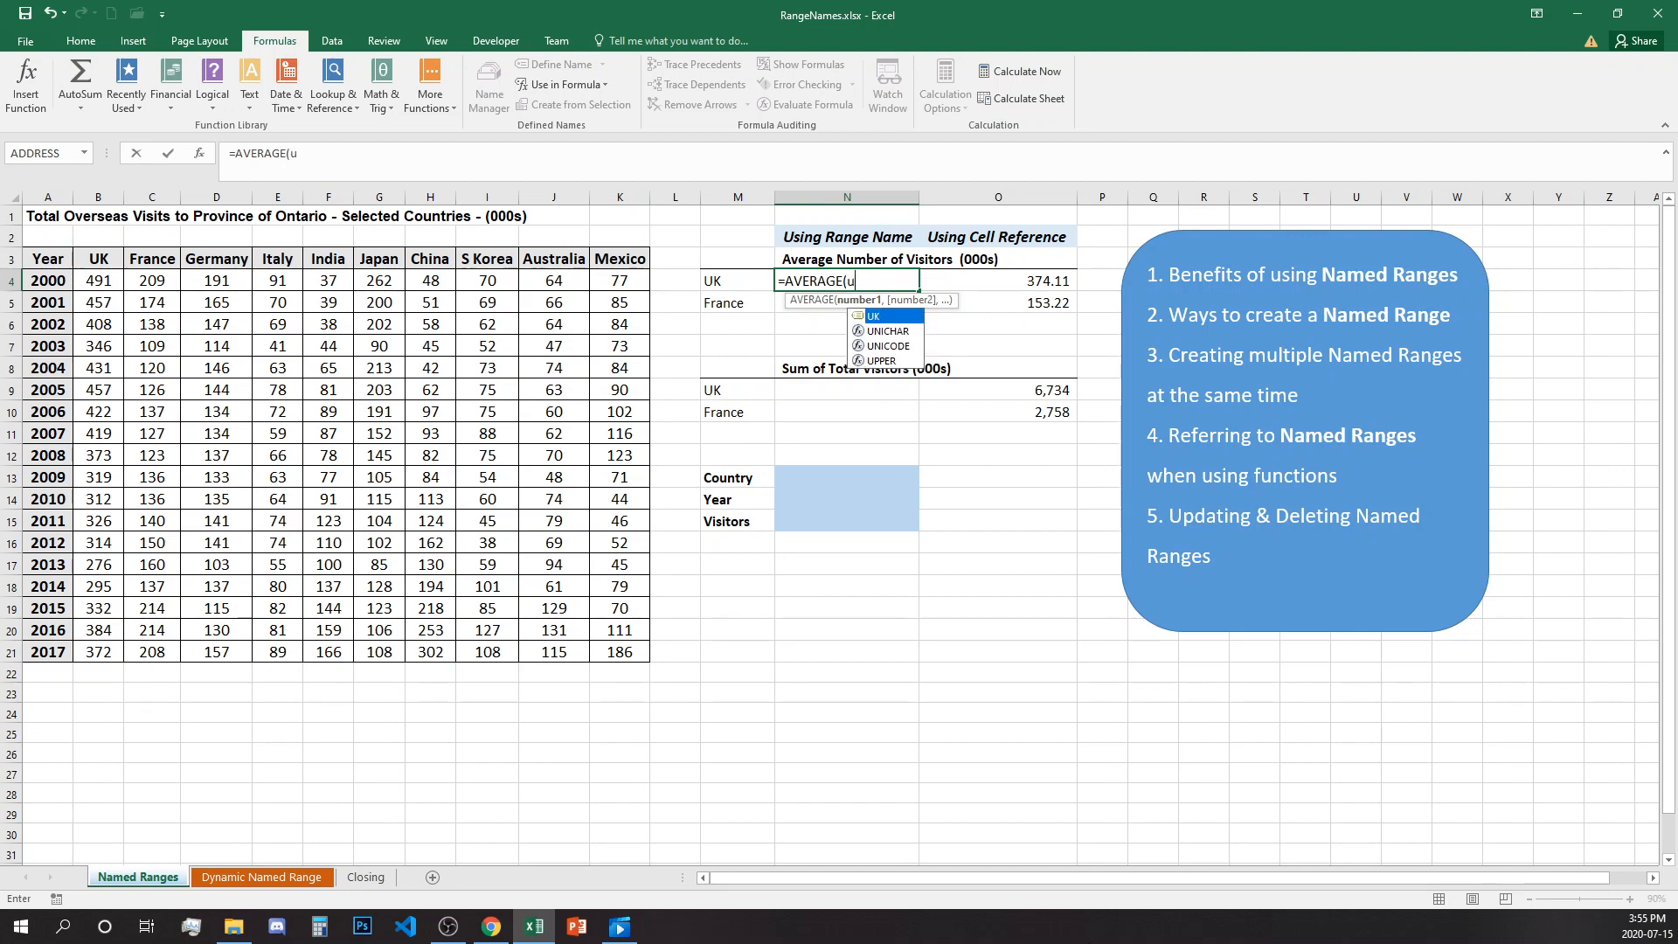
double_click(881, 316)
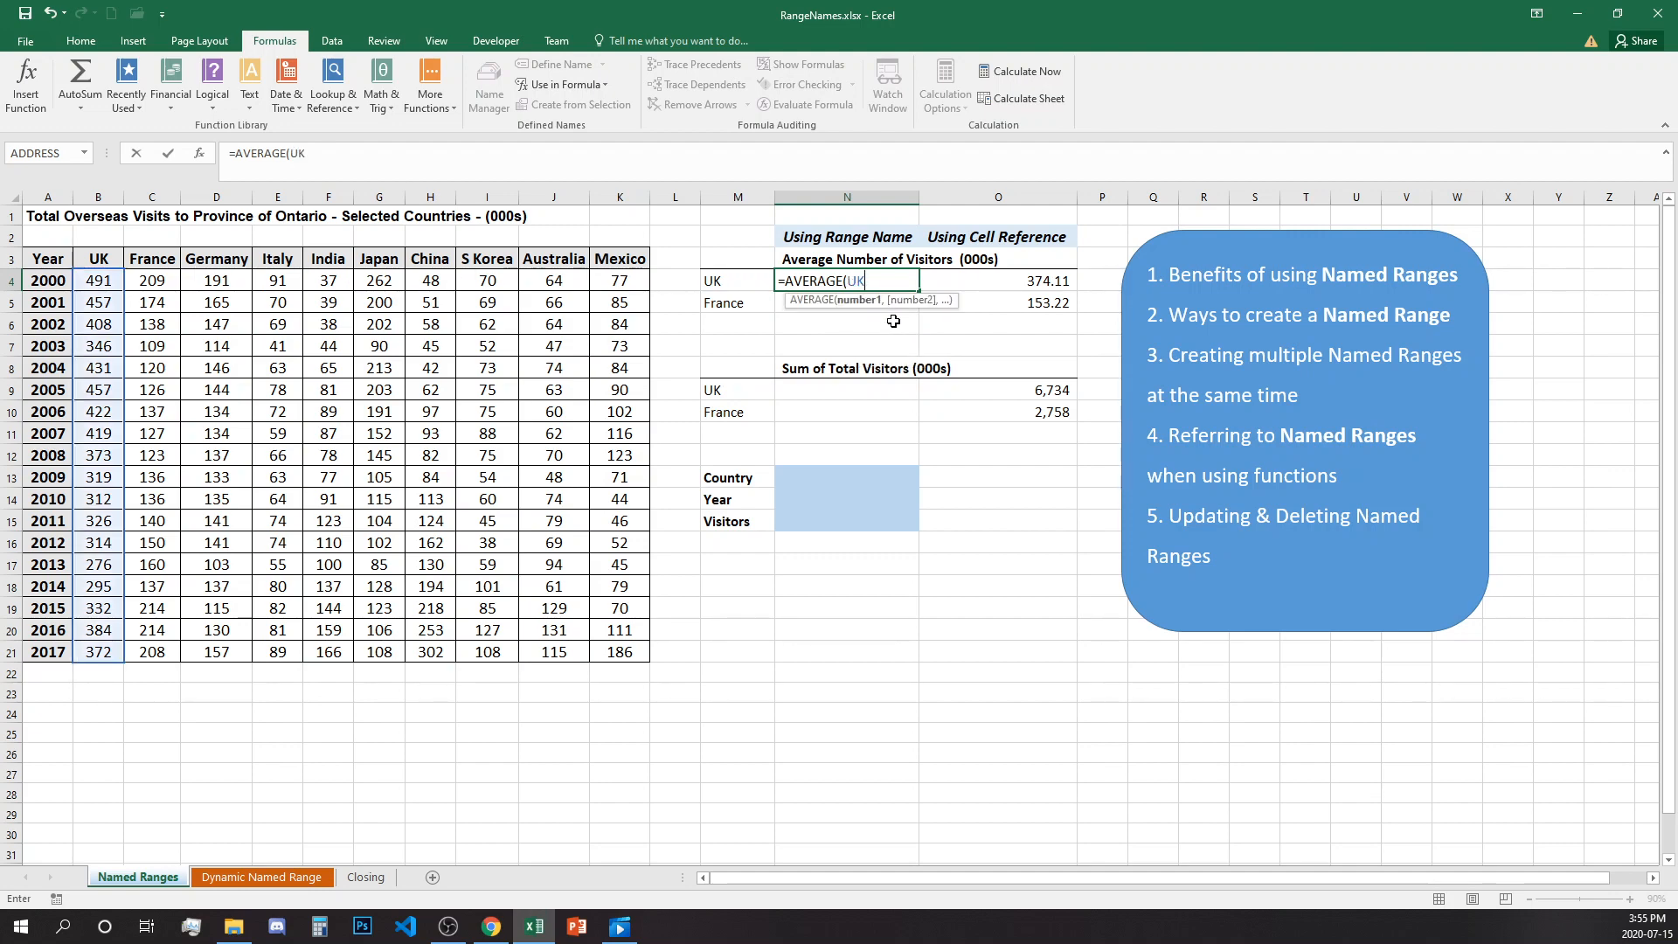
key(Return)
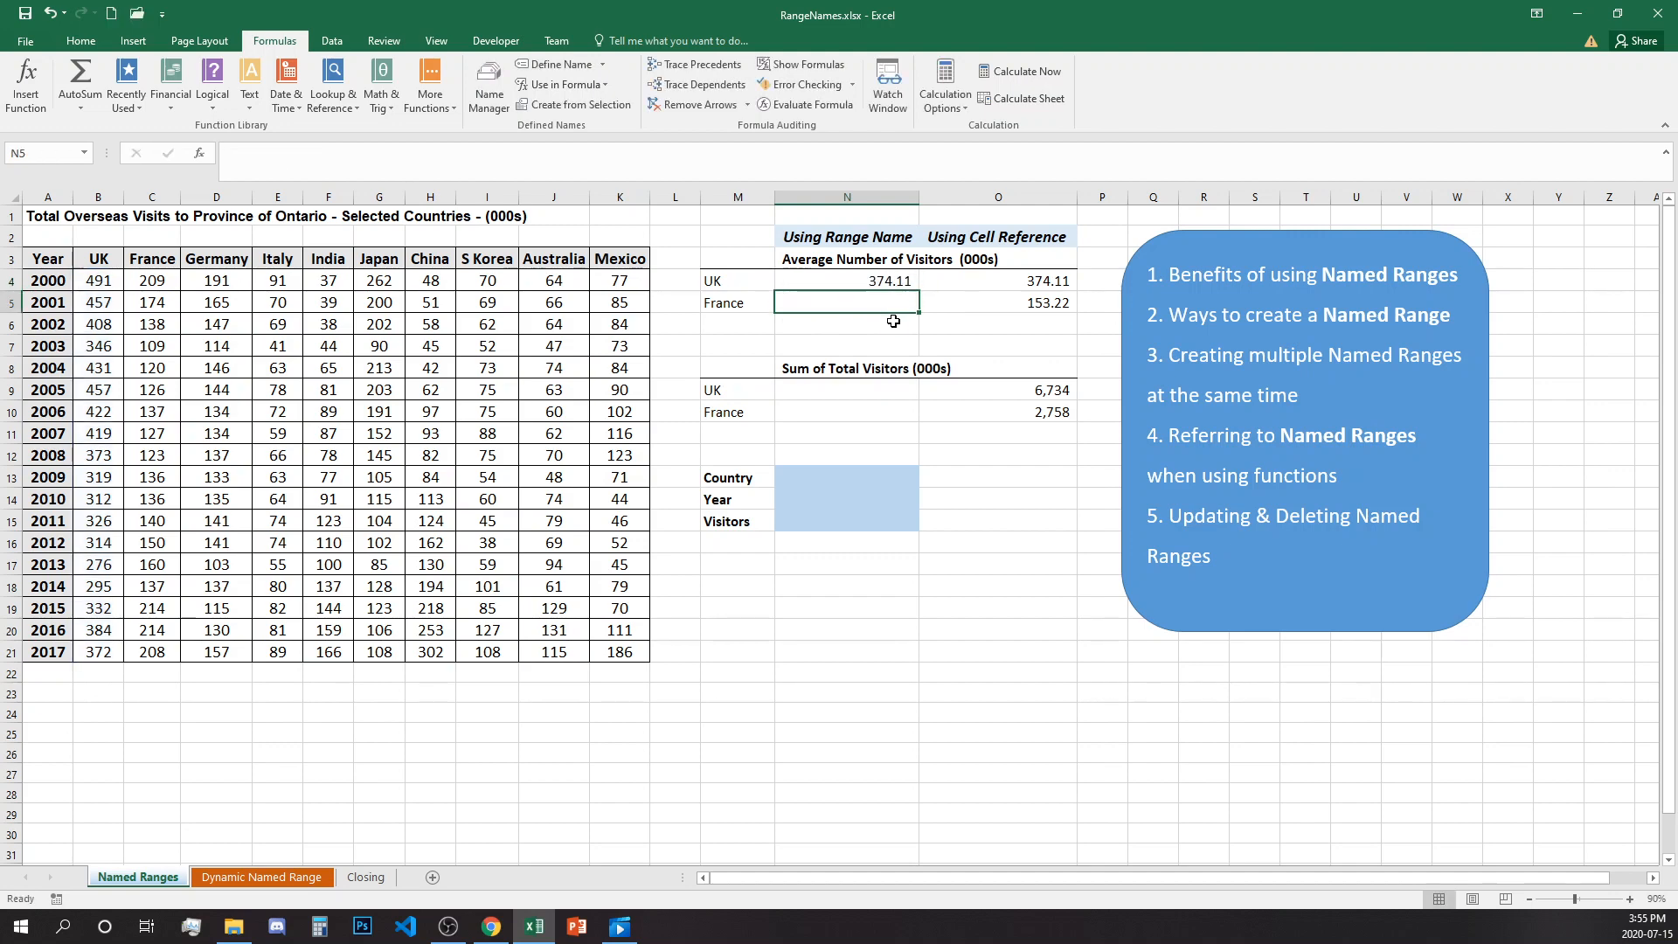
Calculate France's average number of visitors in cell N5 with AVERAGE over the named range France.
text(=)
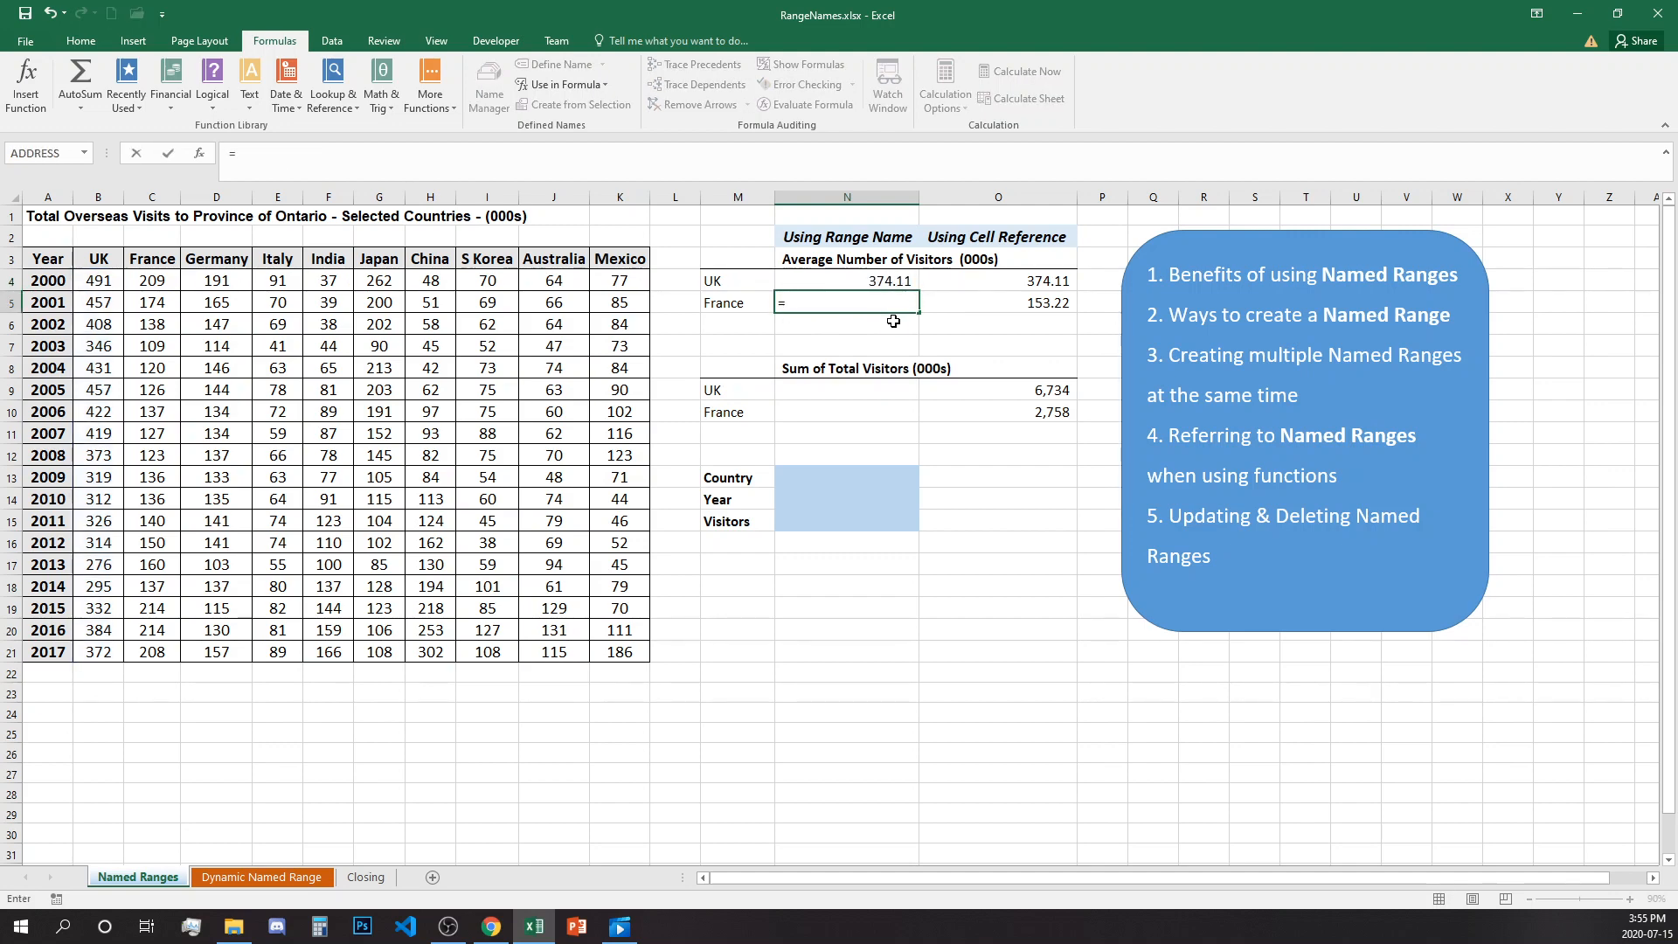
text(aver)
key(Tab)
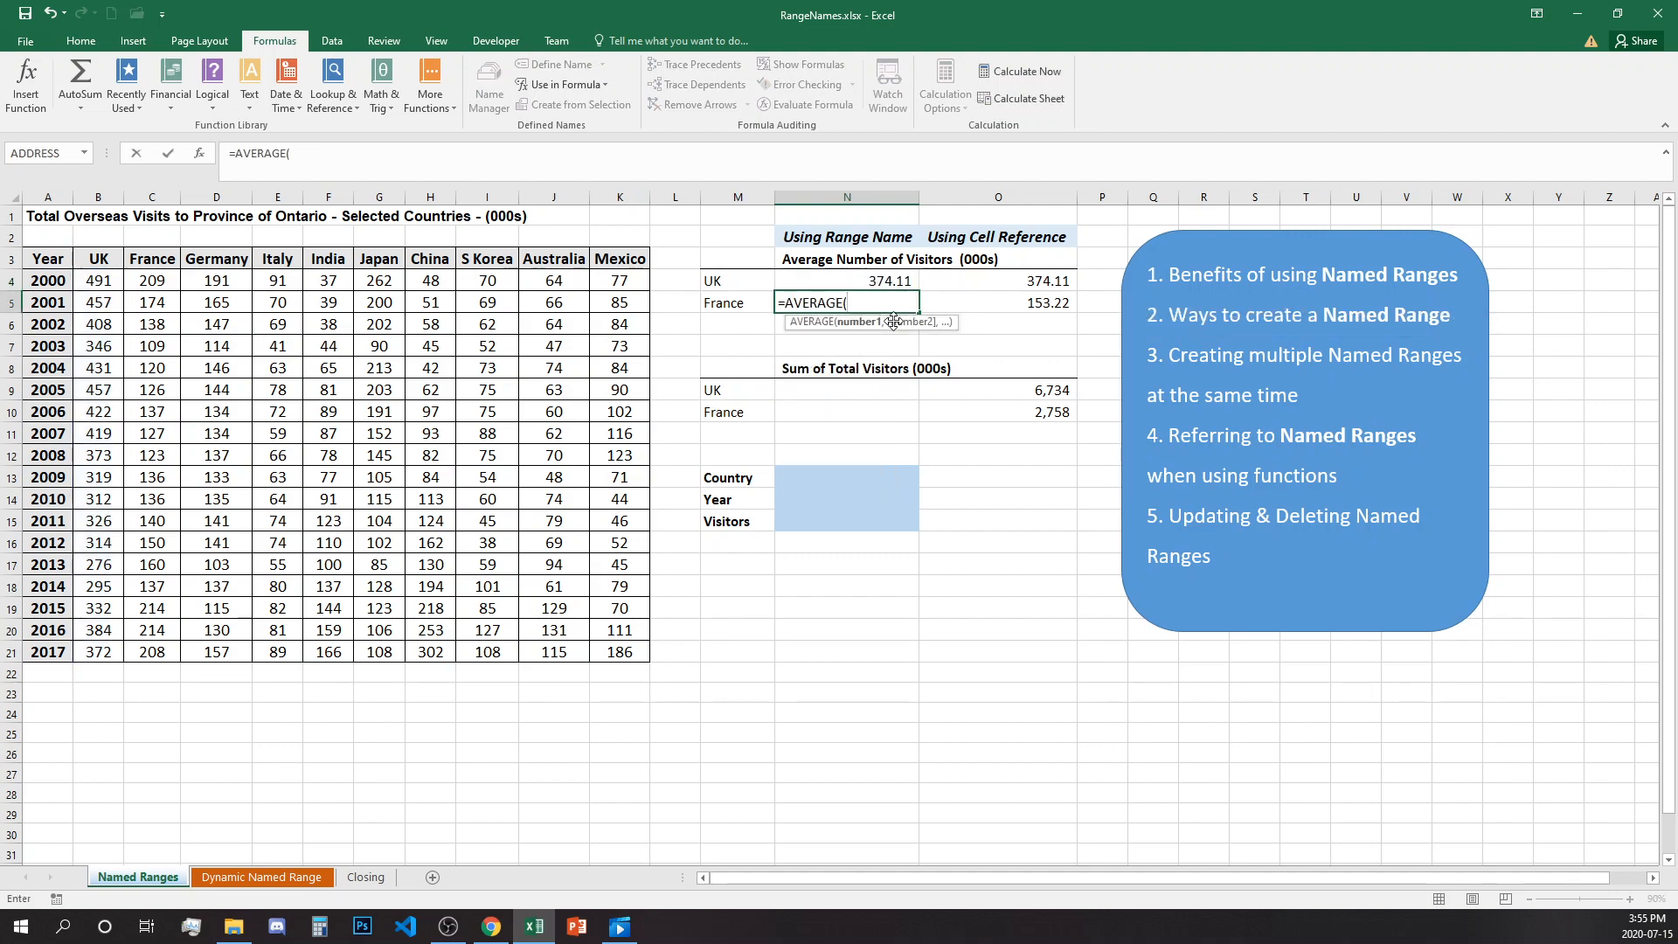
text(france))
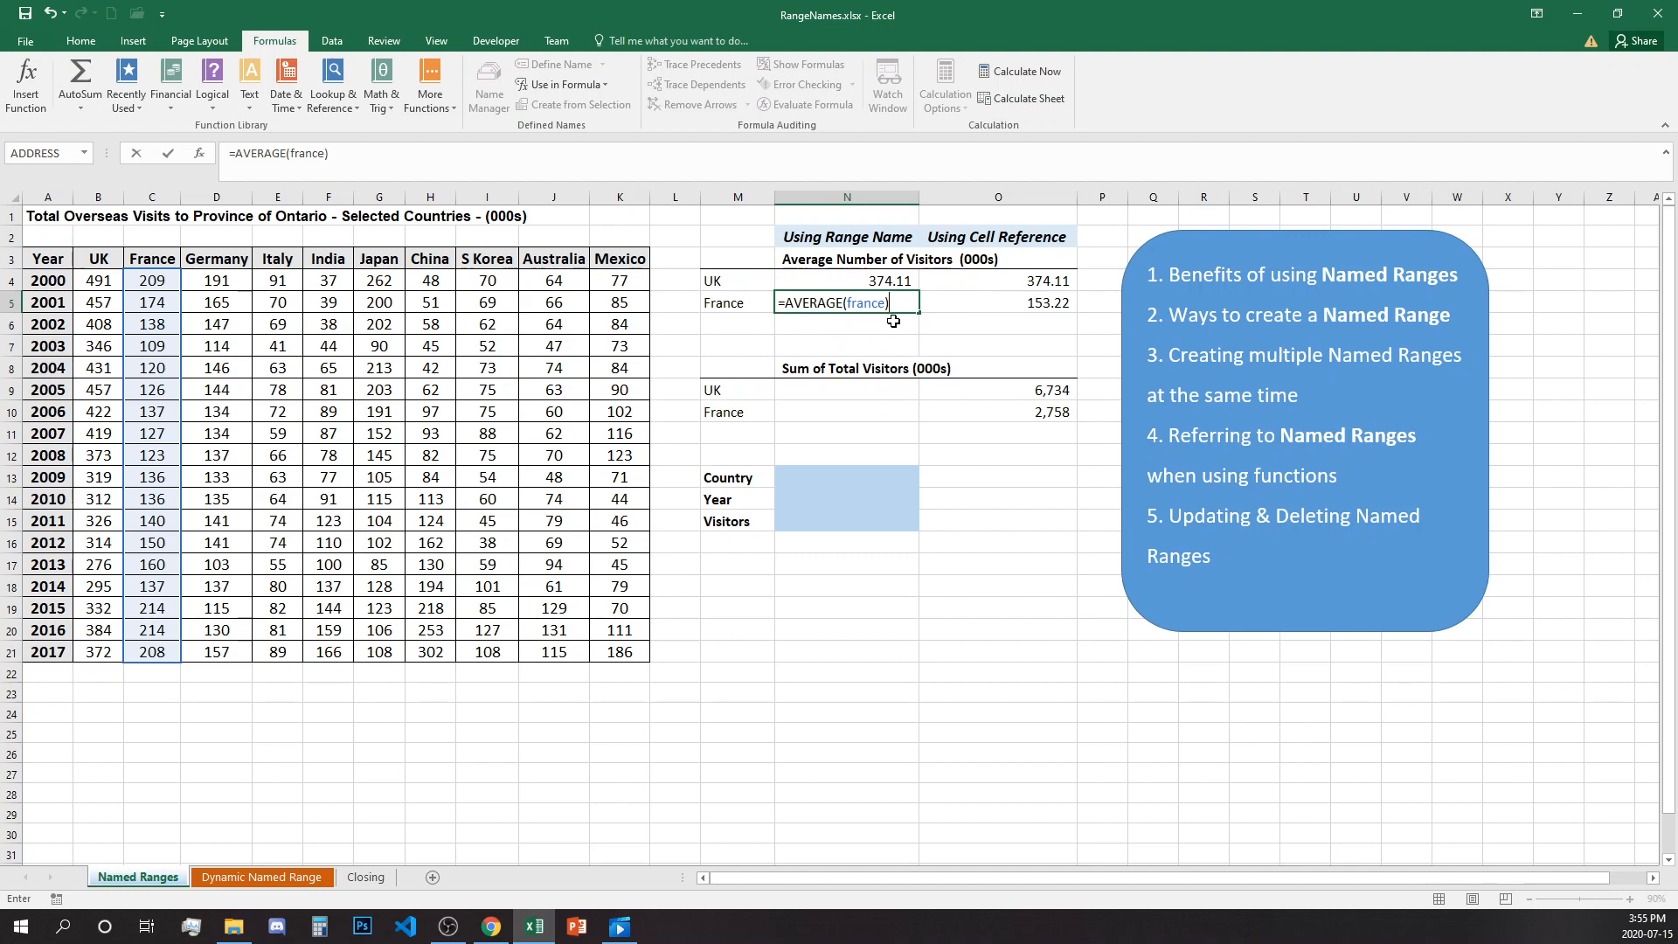
key(Return)
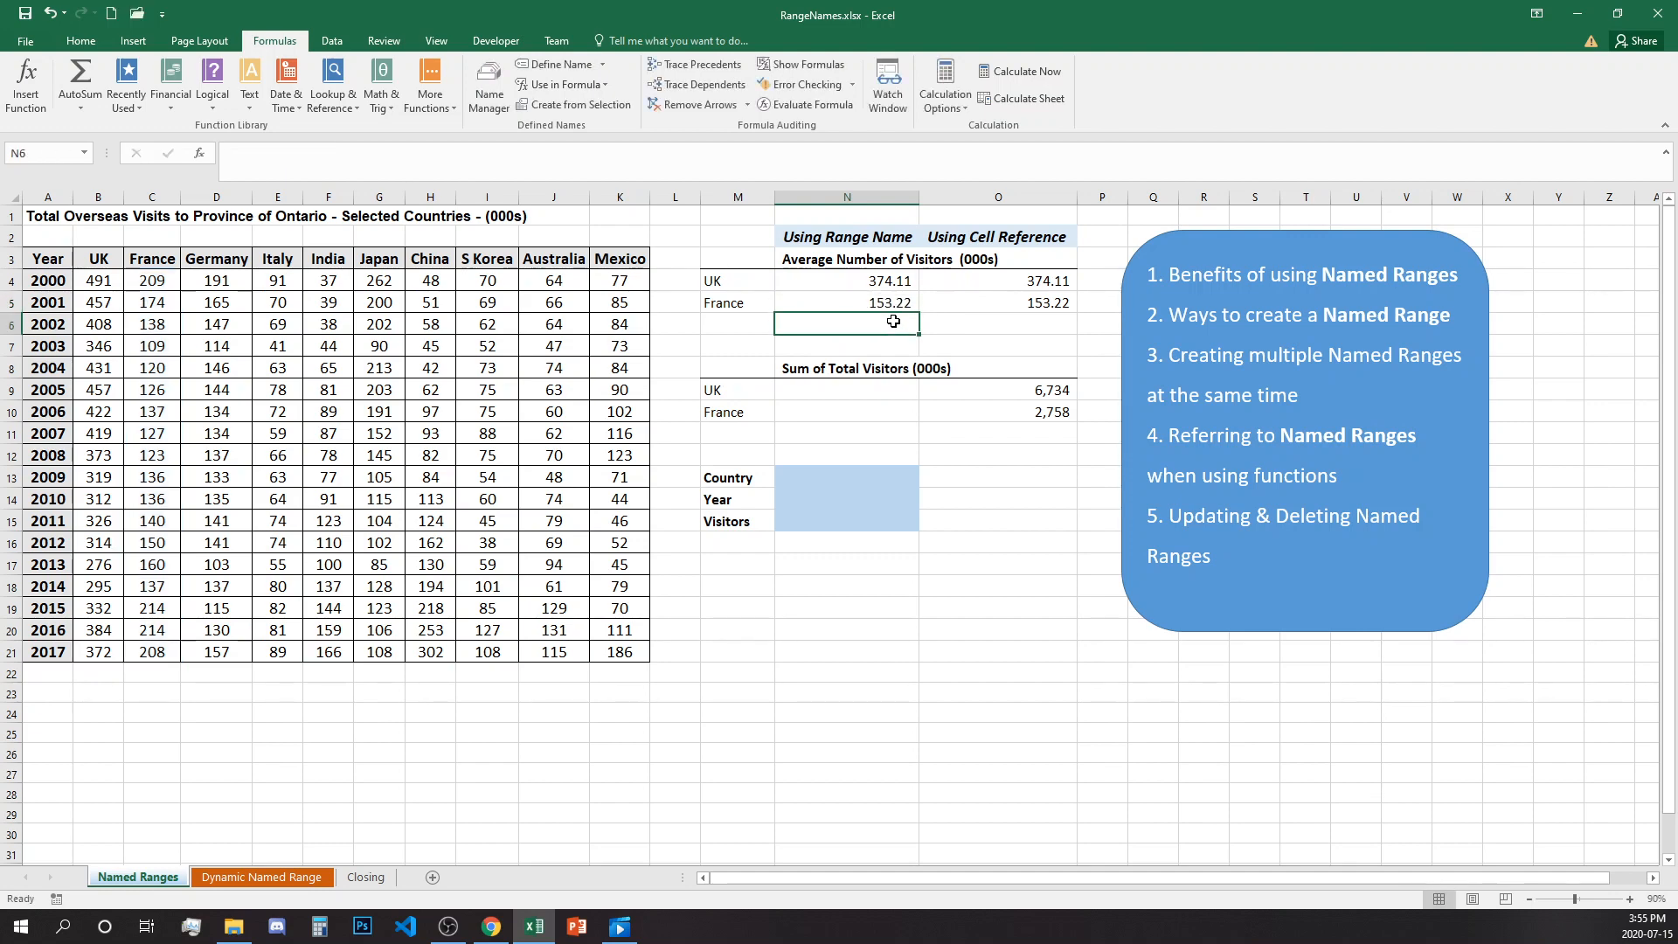
Review the named-range average formulas in cells N4 and N5.
key(Up)
key(Up)
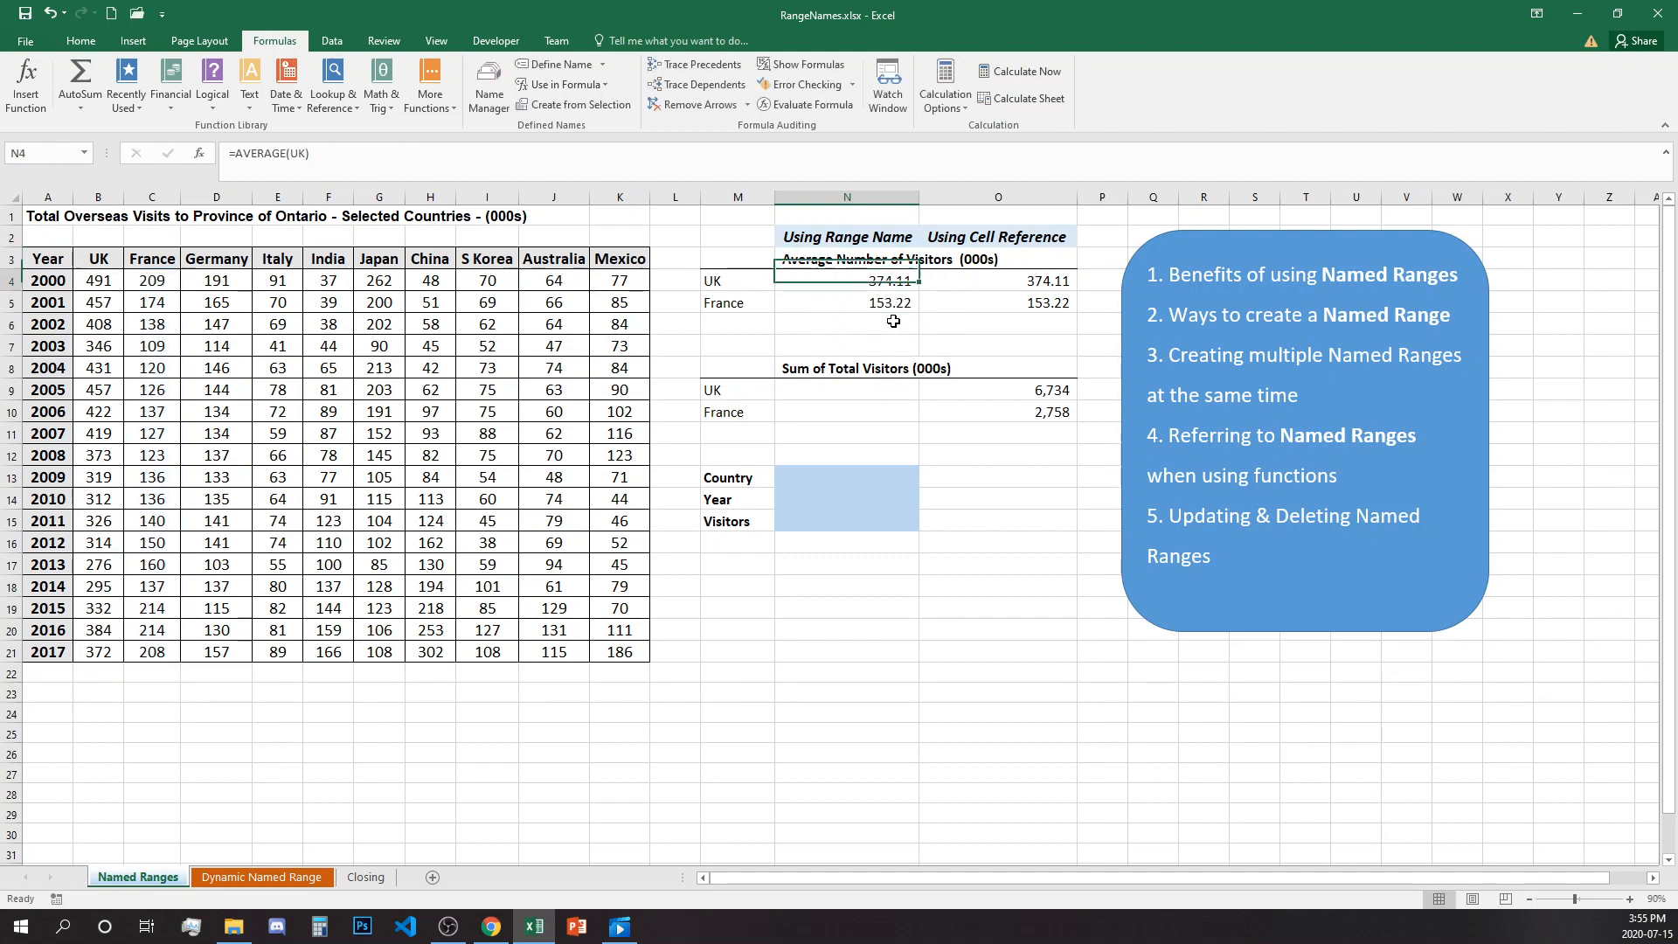
key(Down)
click(386, 166)
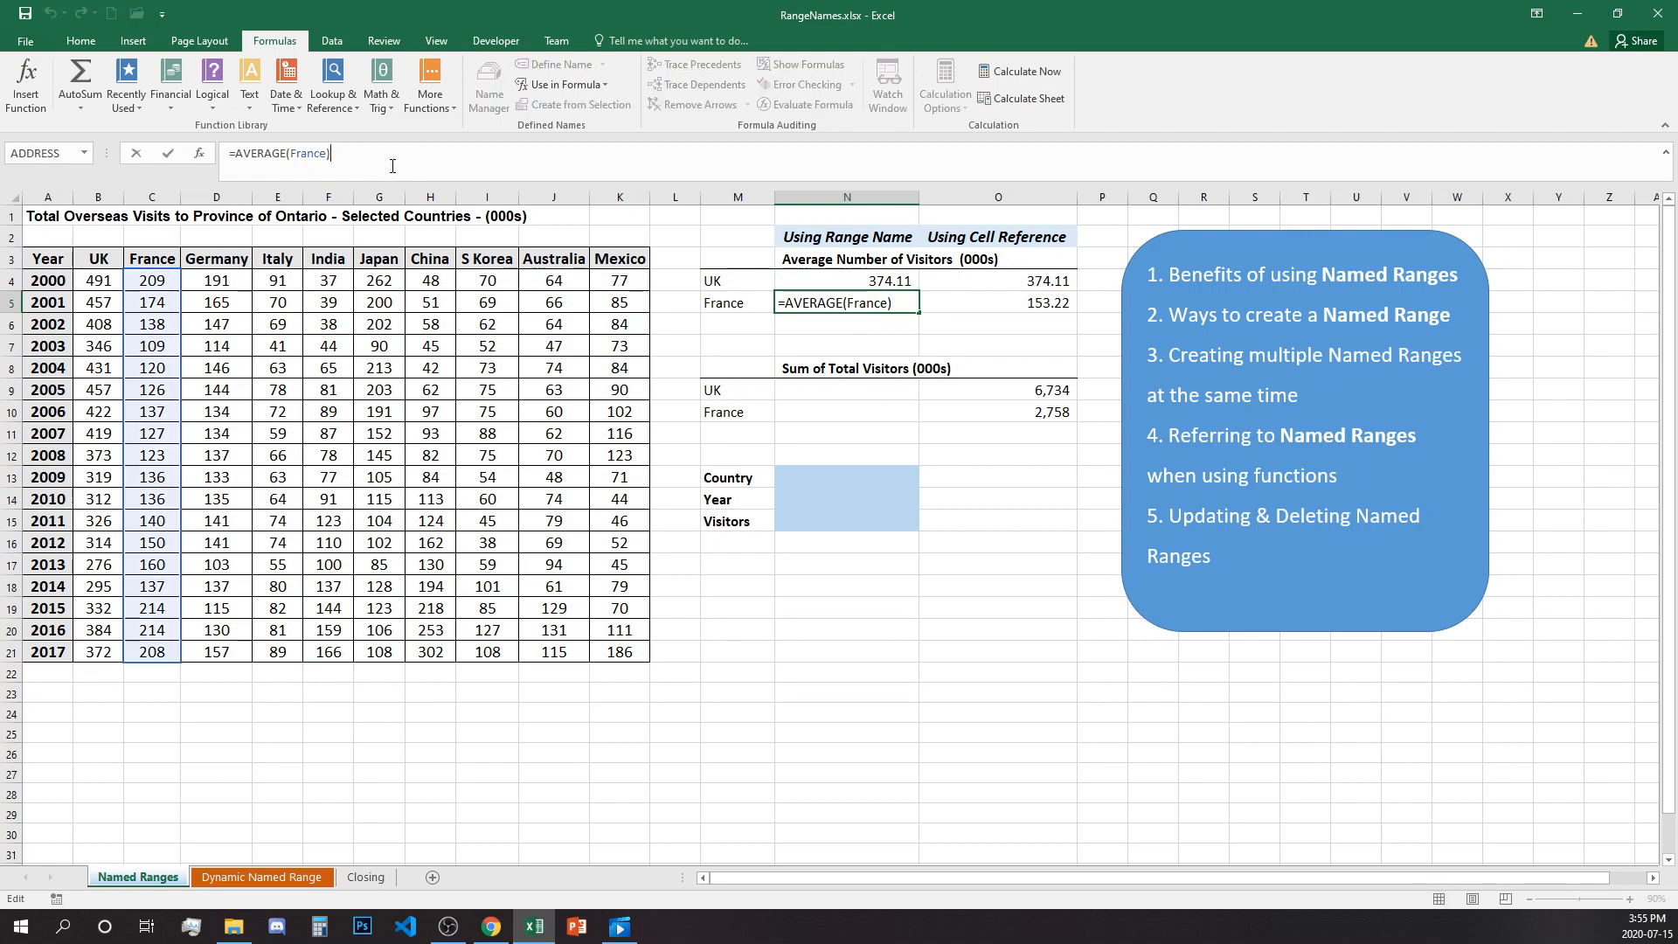
key(Return)
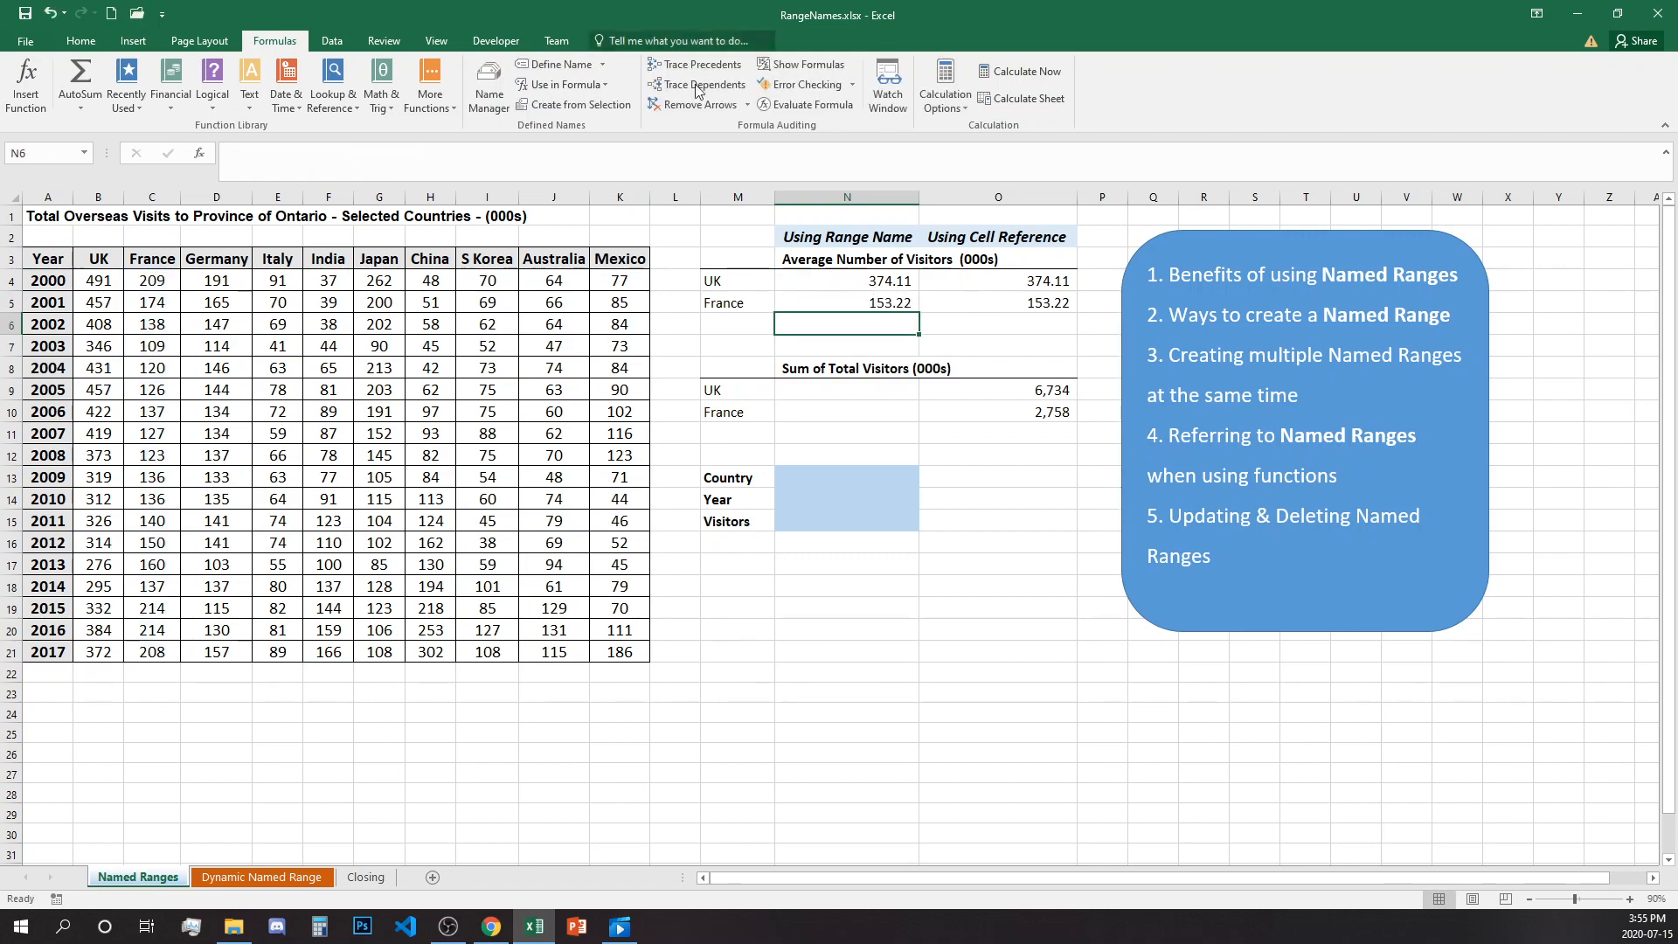
Calculate the UK's total visitors in cell N9 with SUM over the named range UK.
click(882, 391)
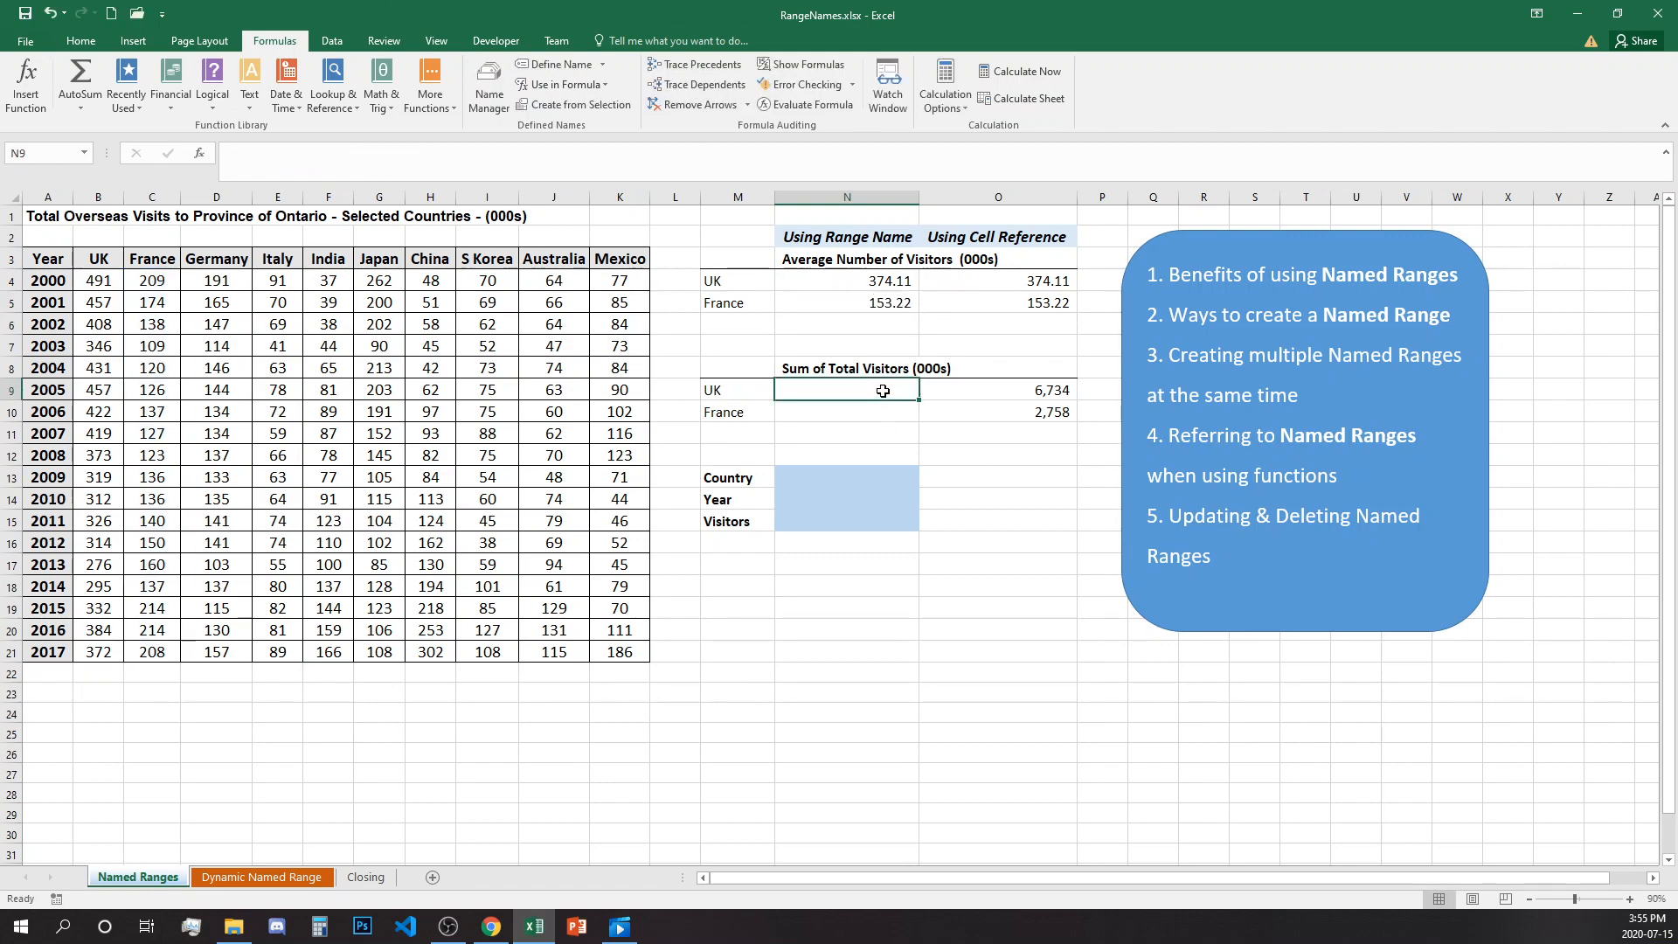
text(=sum)
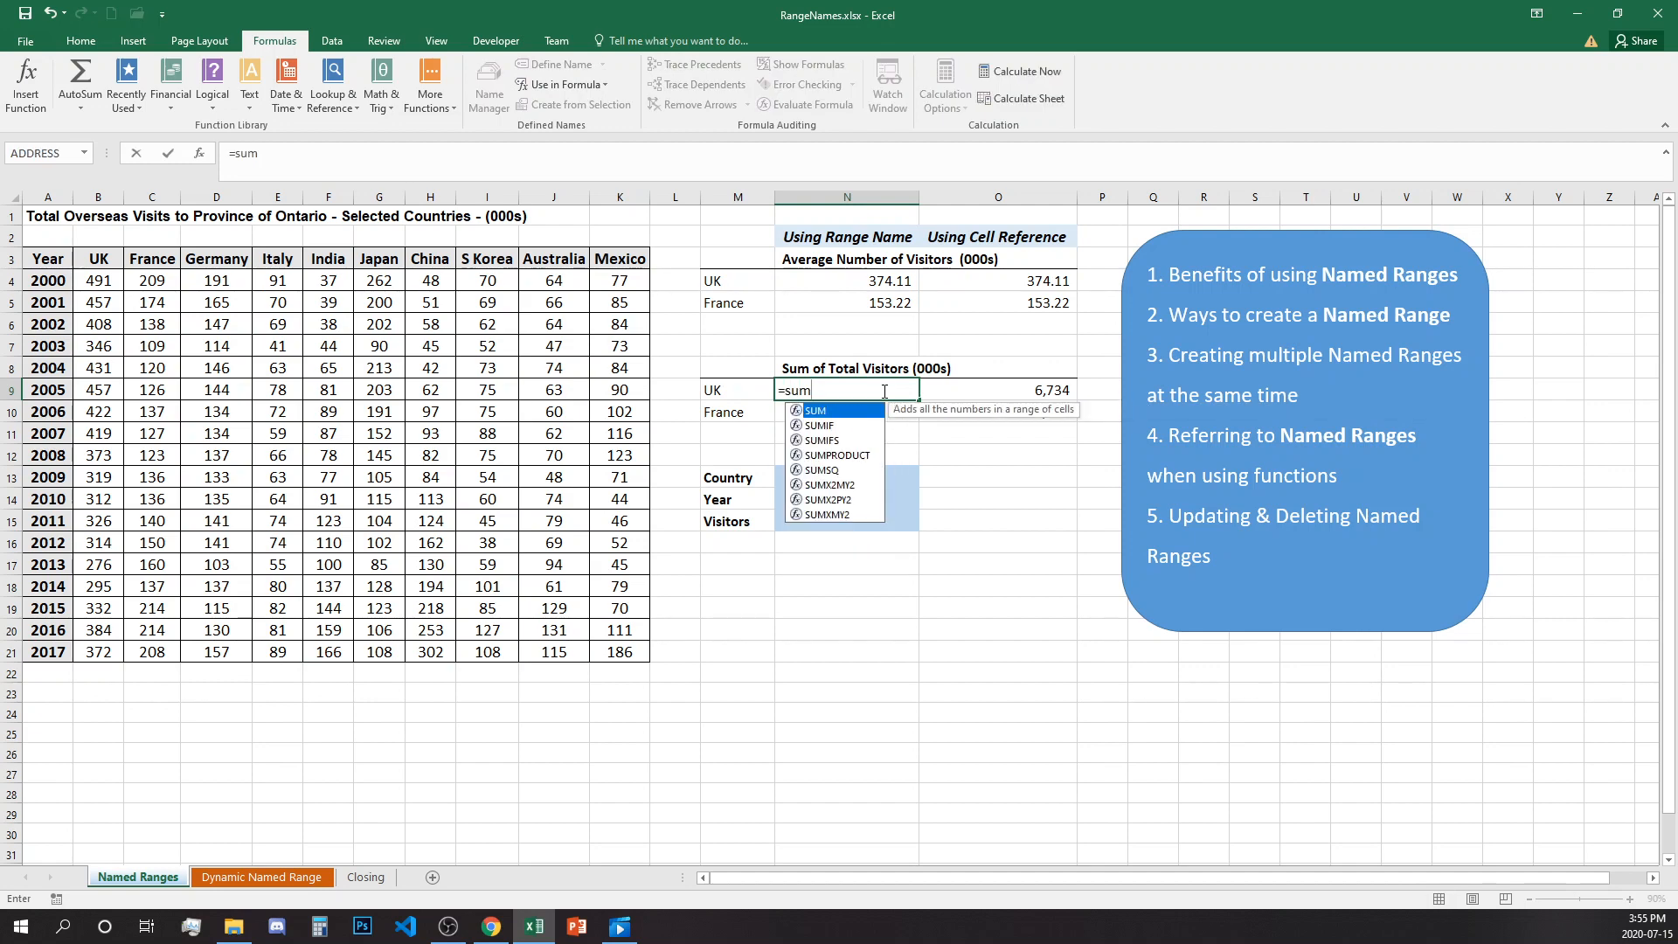
key(Tab)
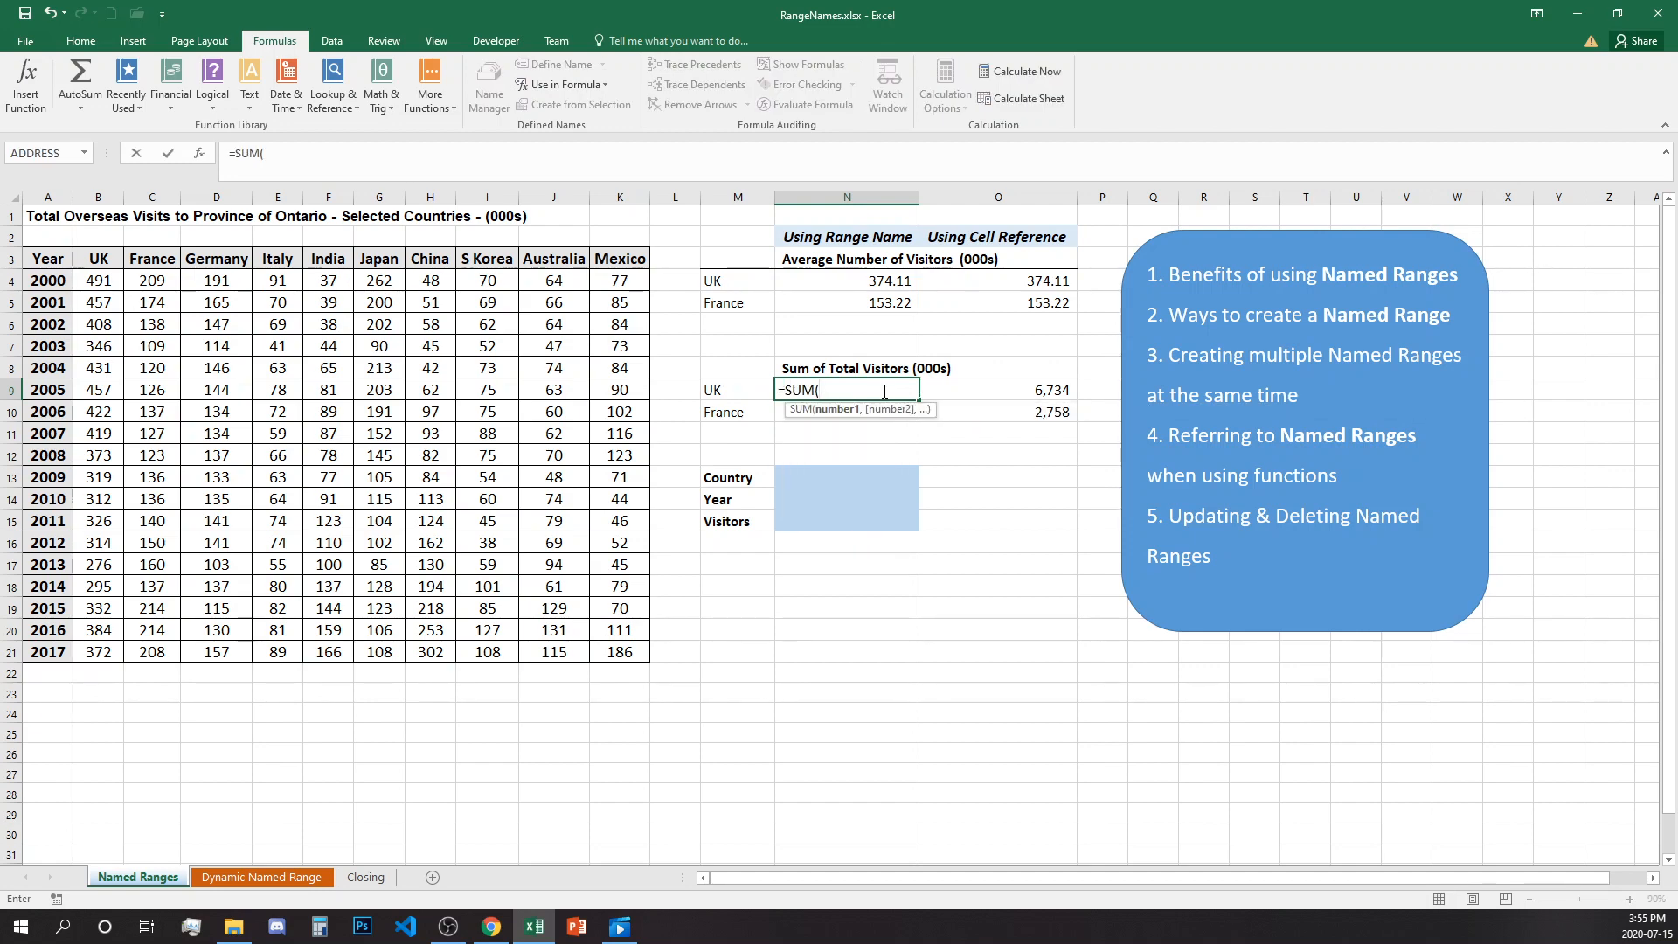
text(UK))
key(Return)
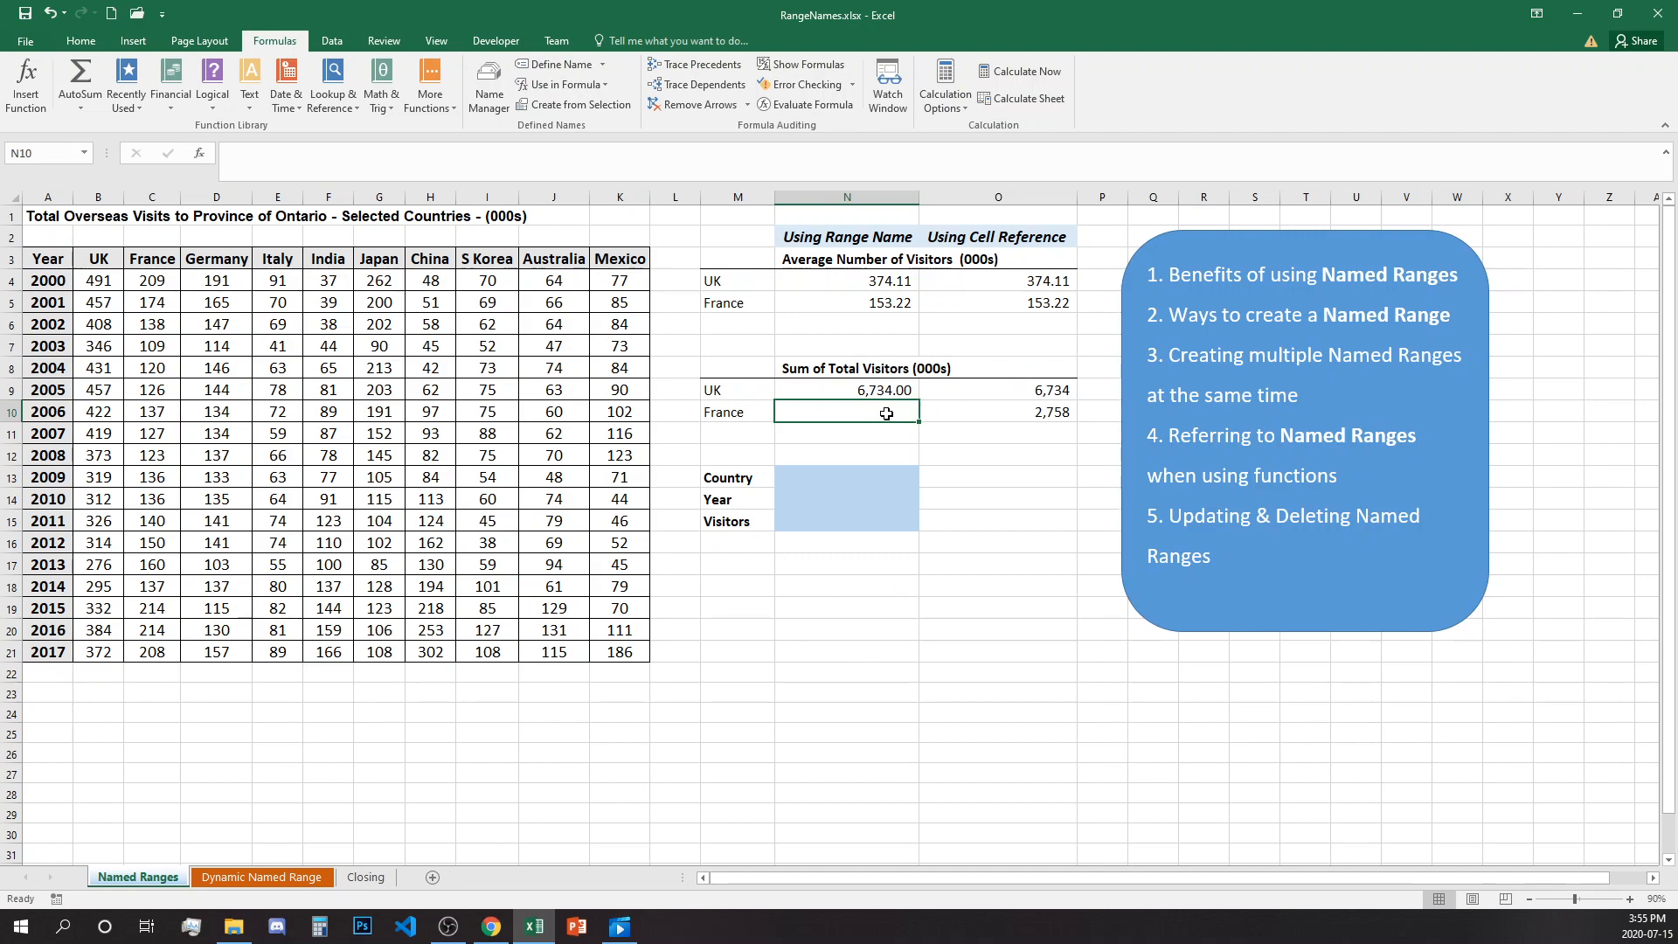
Calculate France's total visitors in cell N10 with SUM over the named range France.
text(=sum)
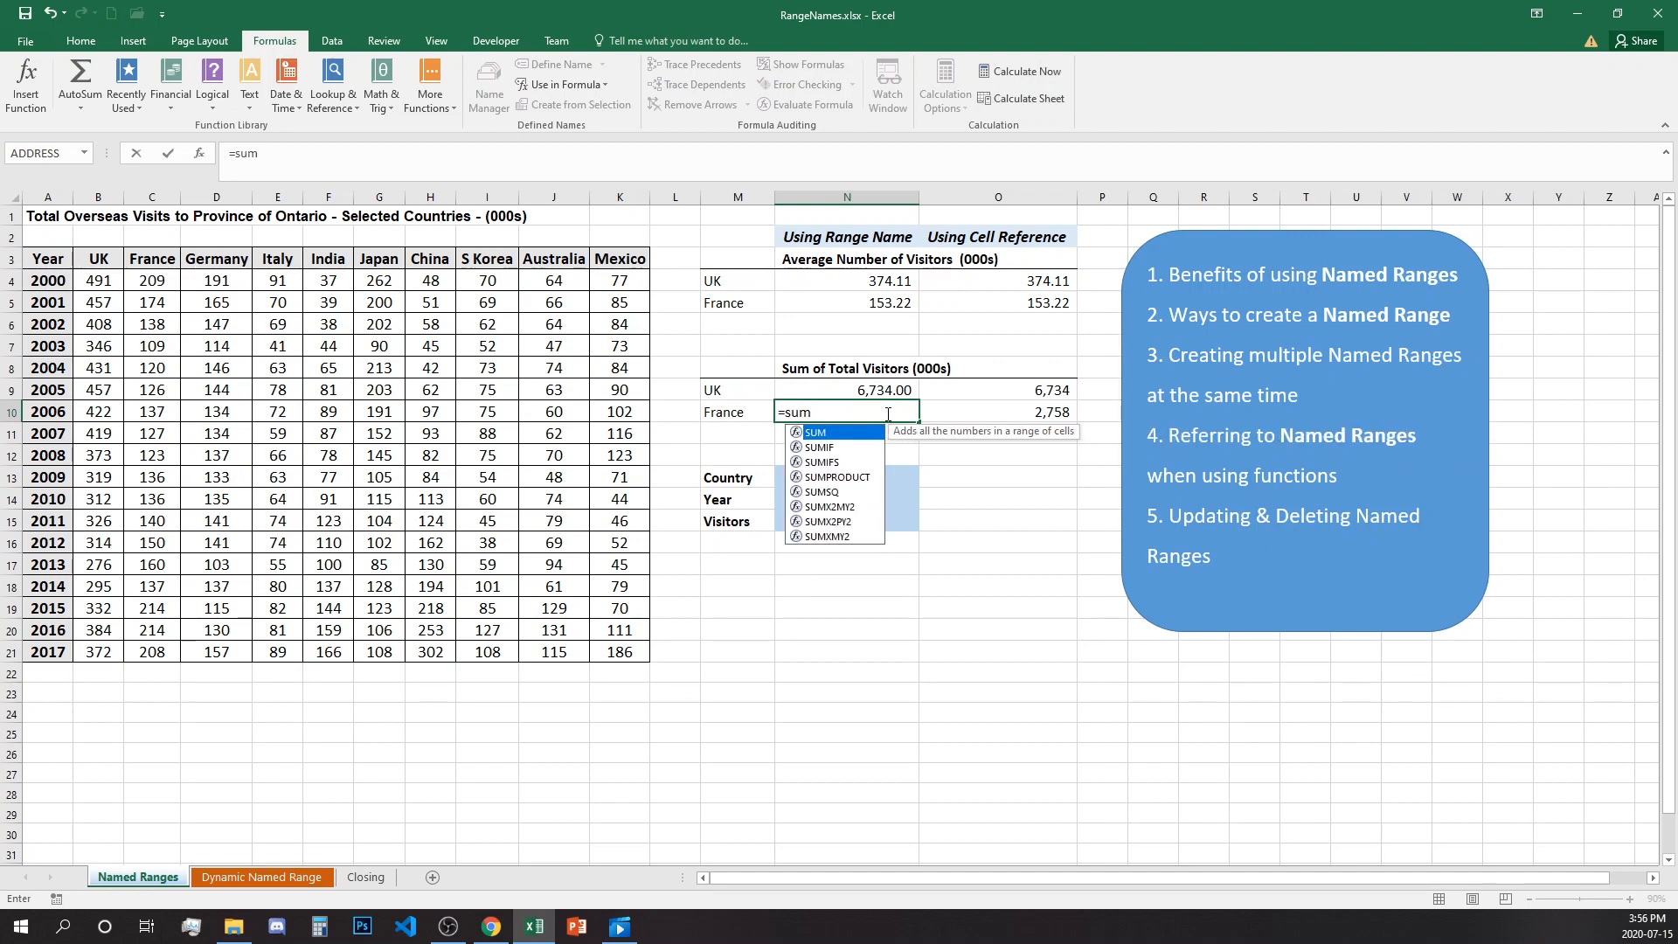
text((fra)
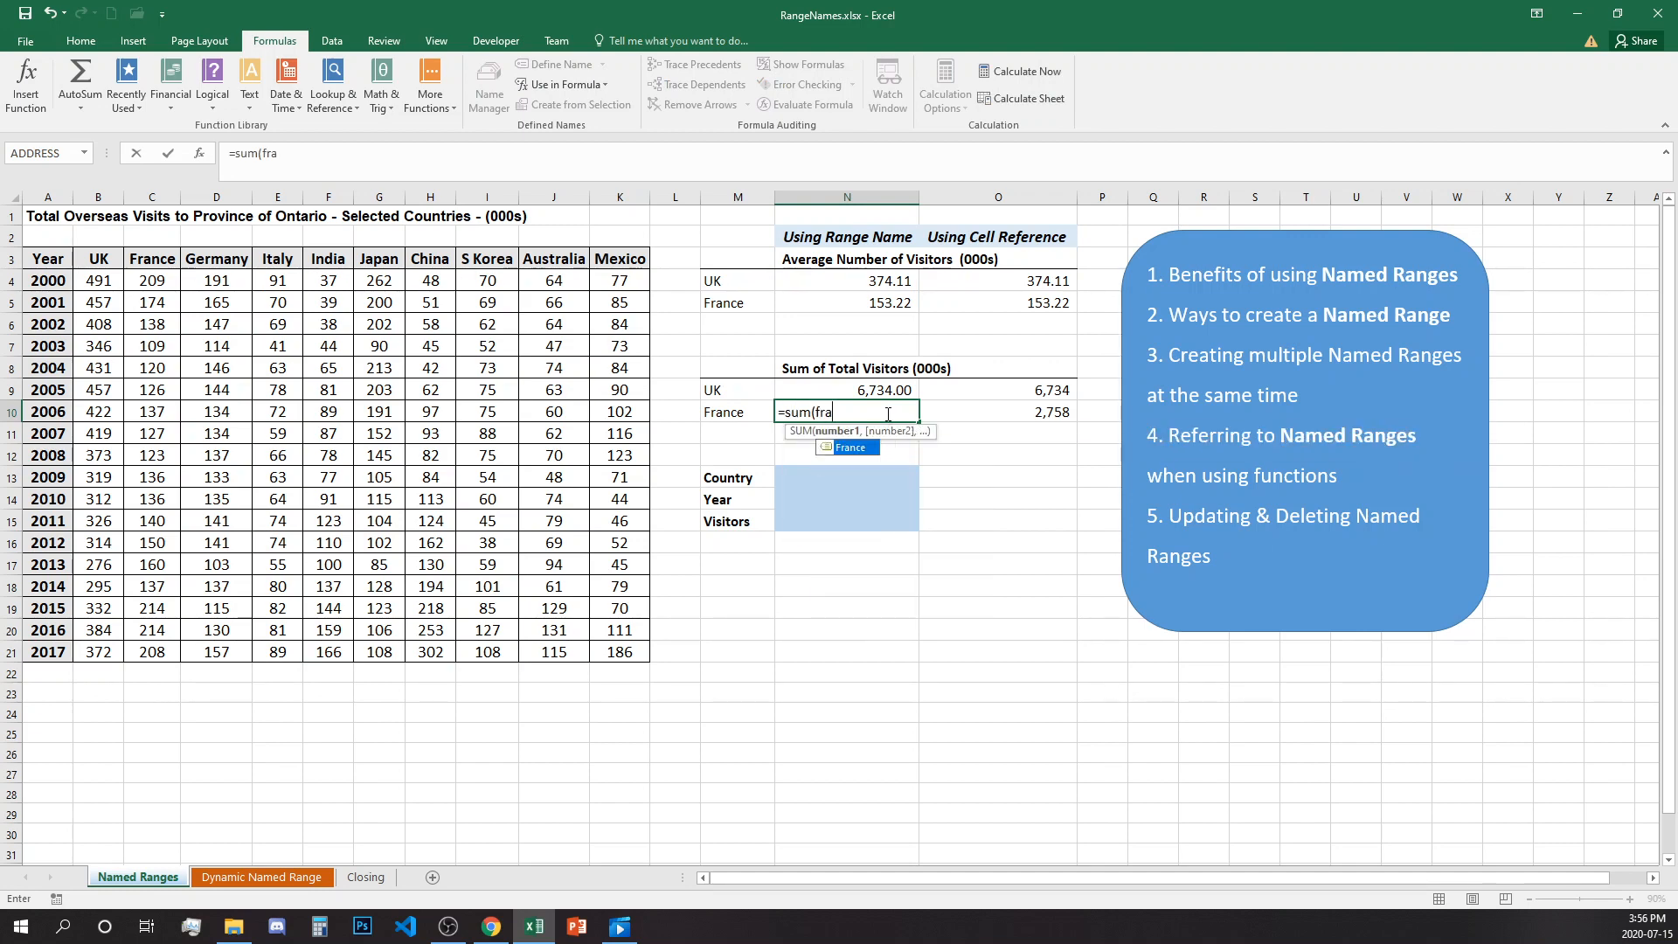
text(nce))
key(Return)
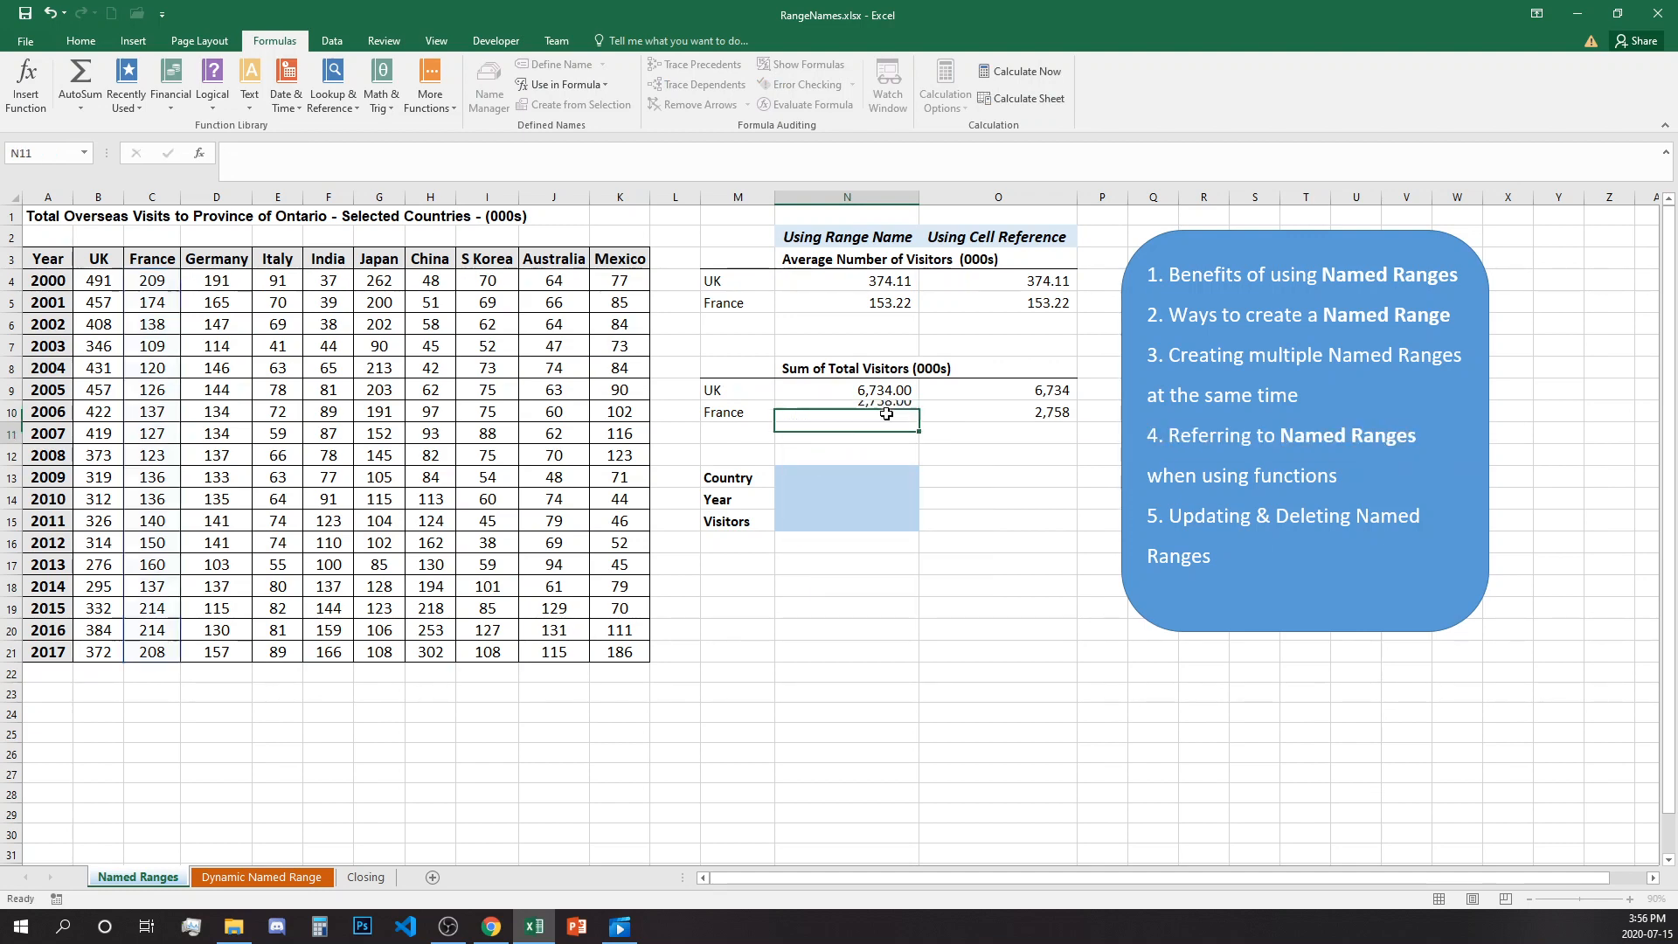
drag(896, 391, 892, 414)
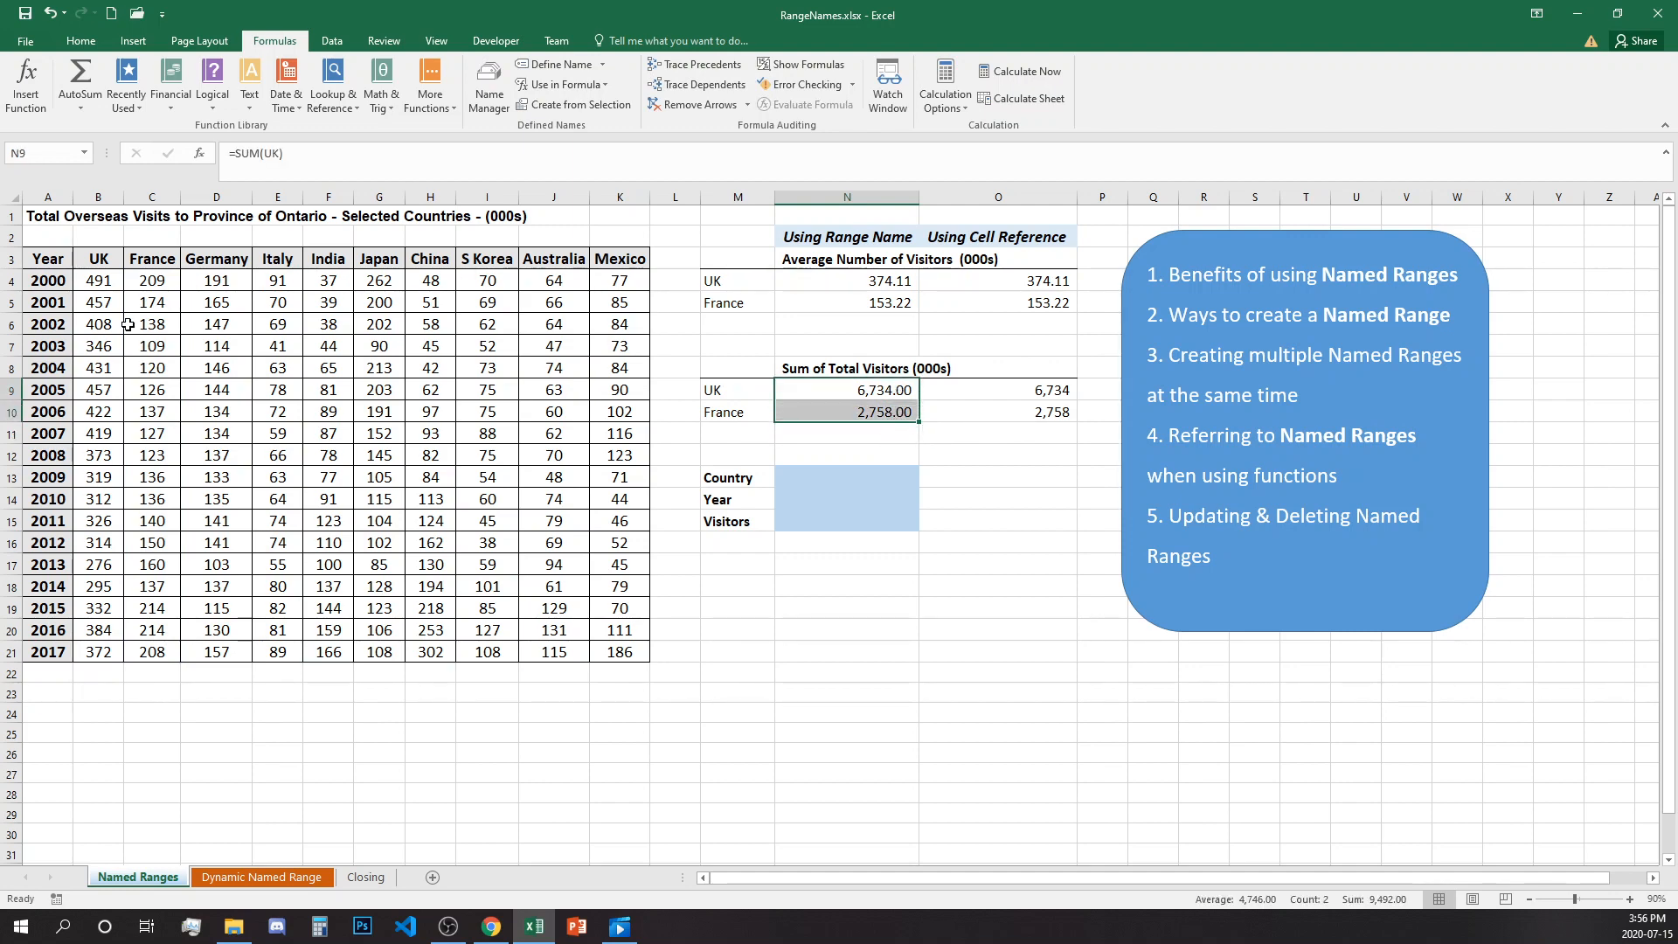
click(140, 279)
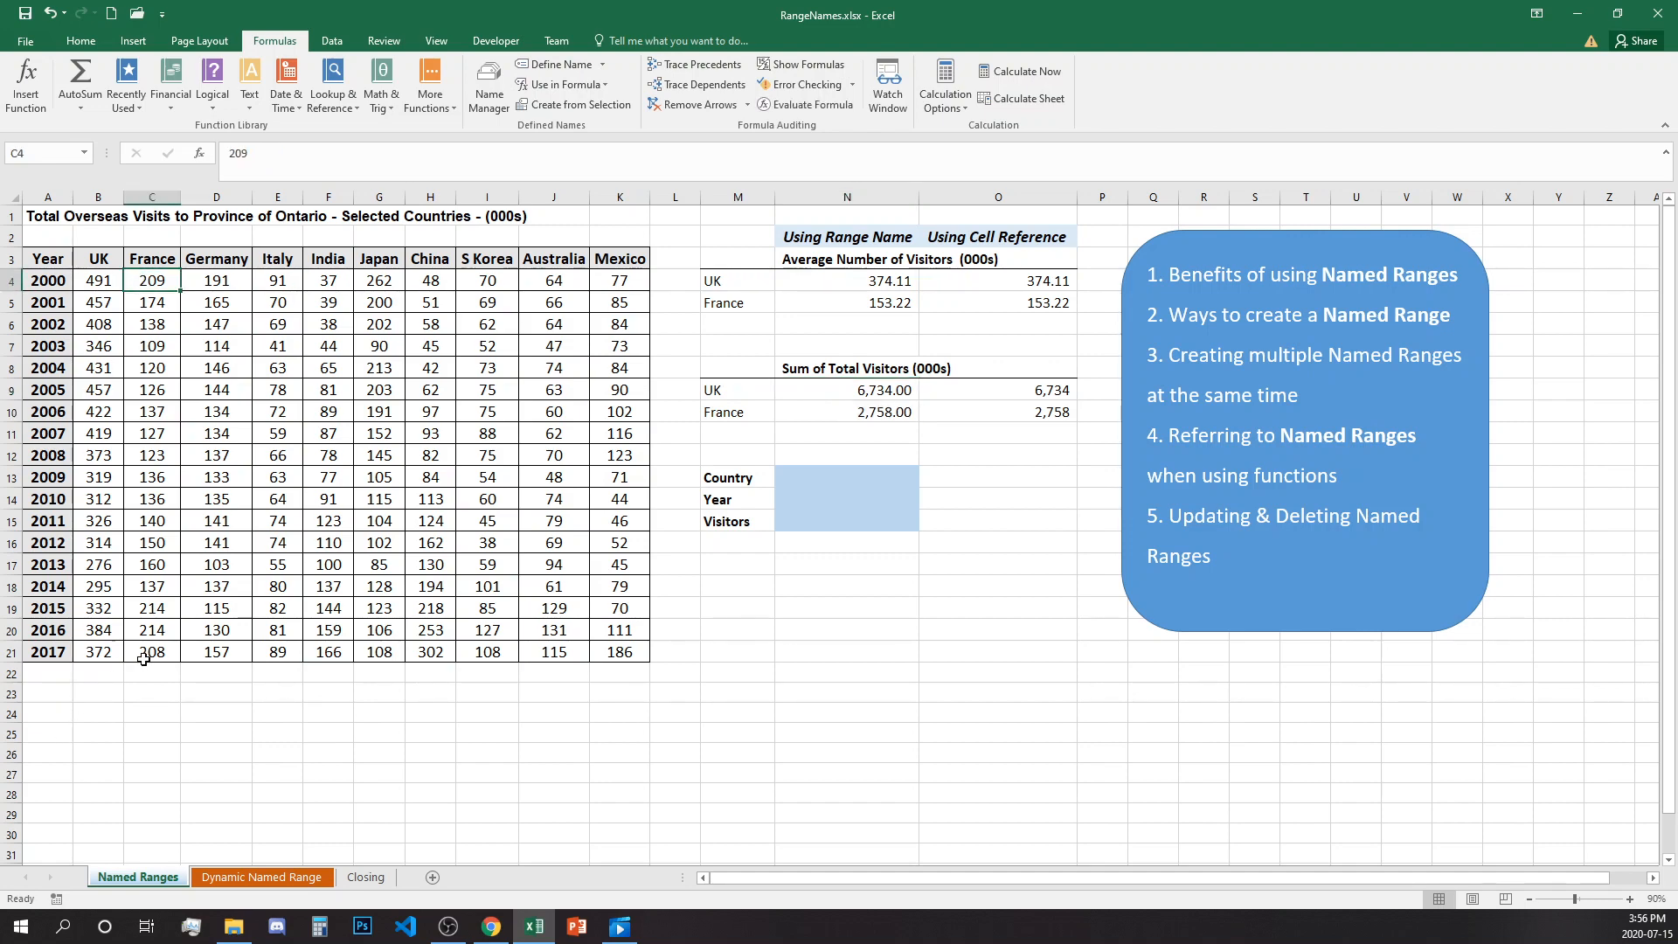
click(965, 579)
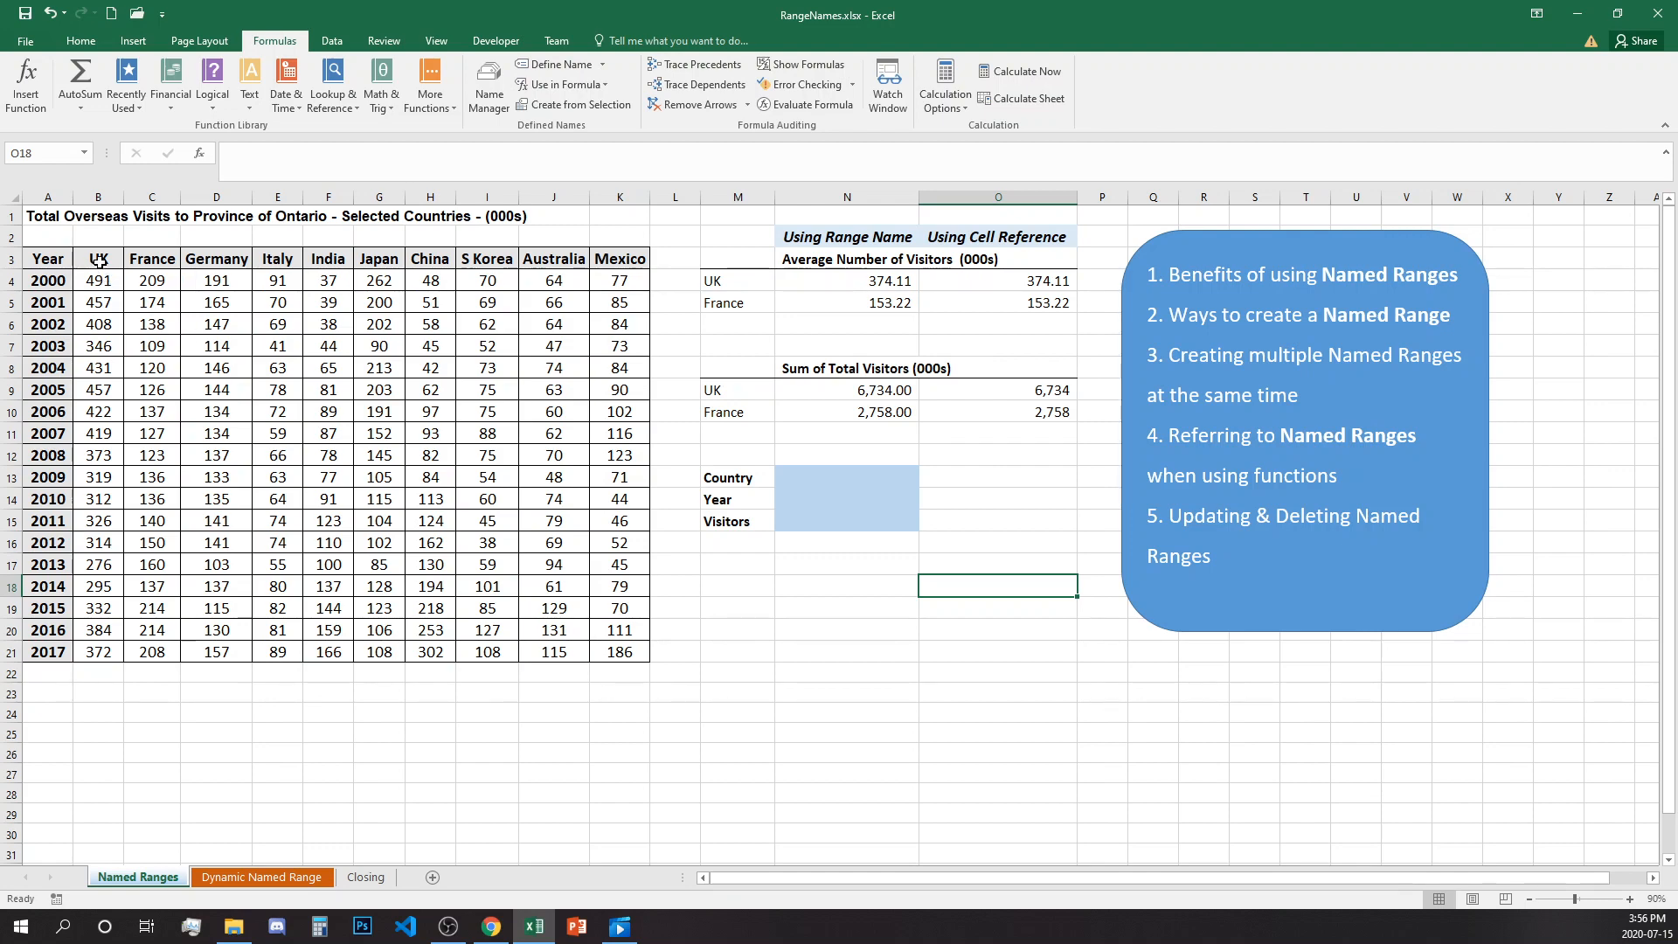
Create named ranges for all countries at once from the selection B3:K21, using the top row as names.
drag(99, 260, 600, 654)
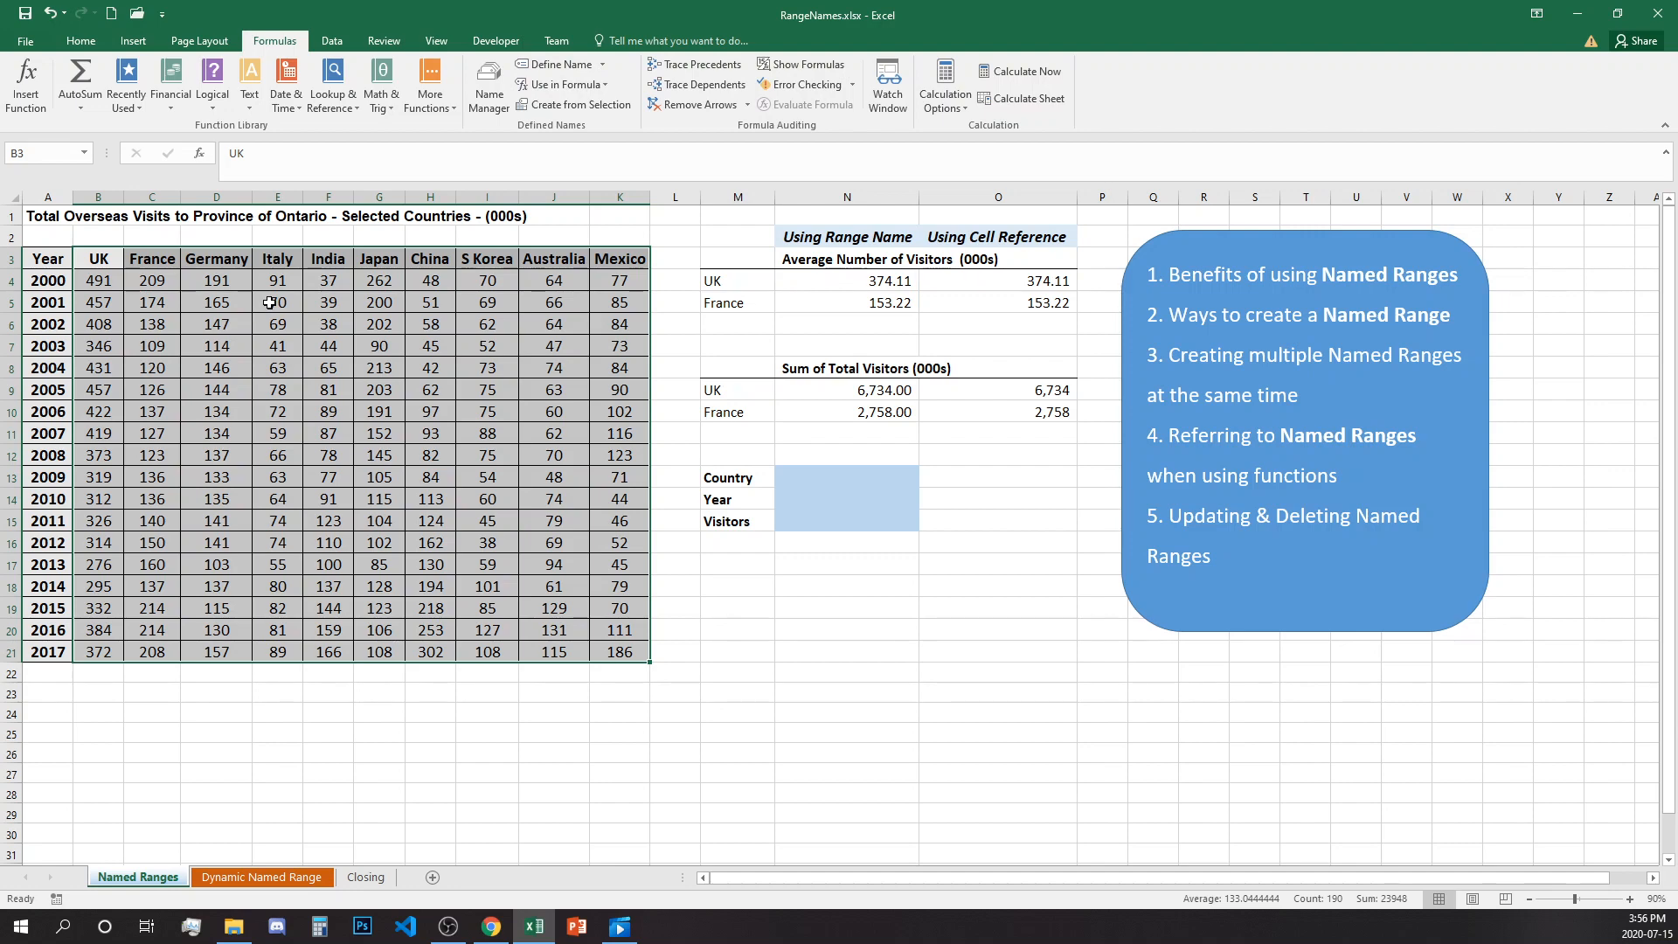
click(558, 107)
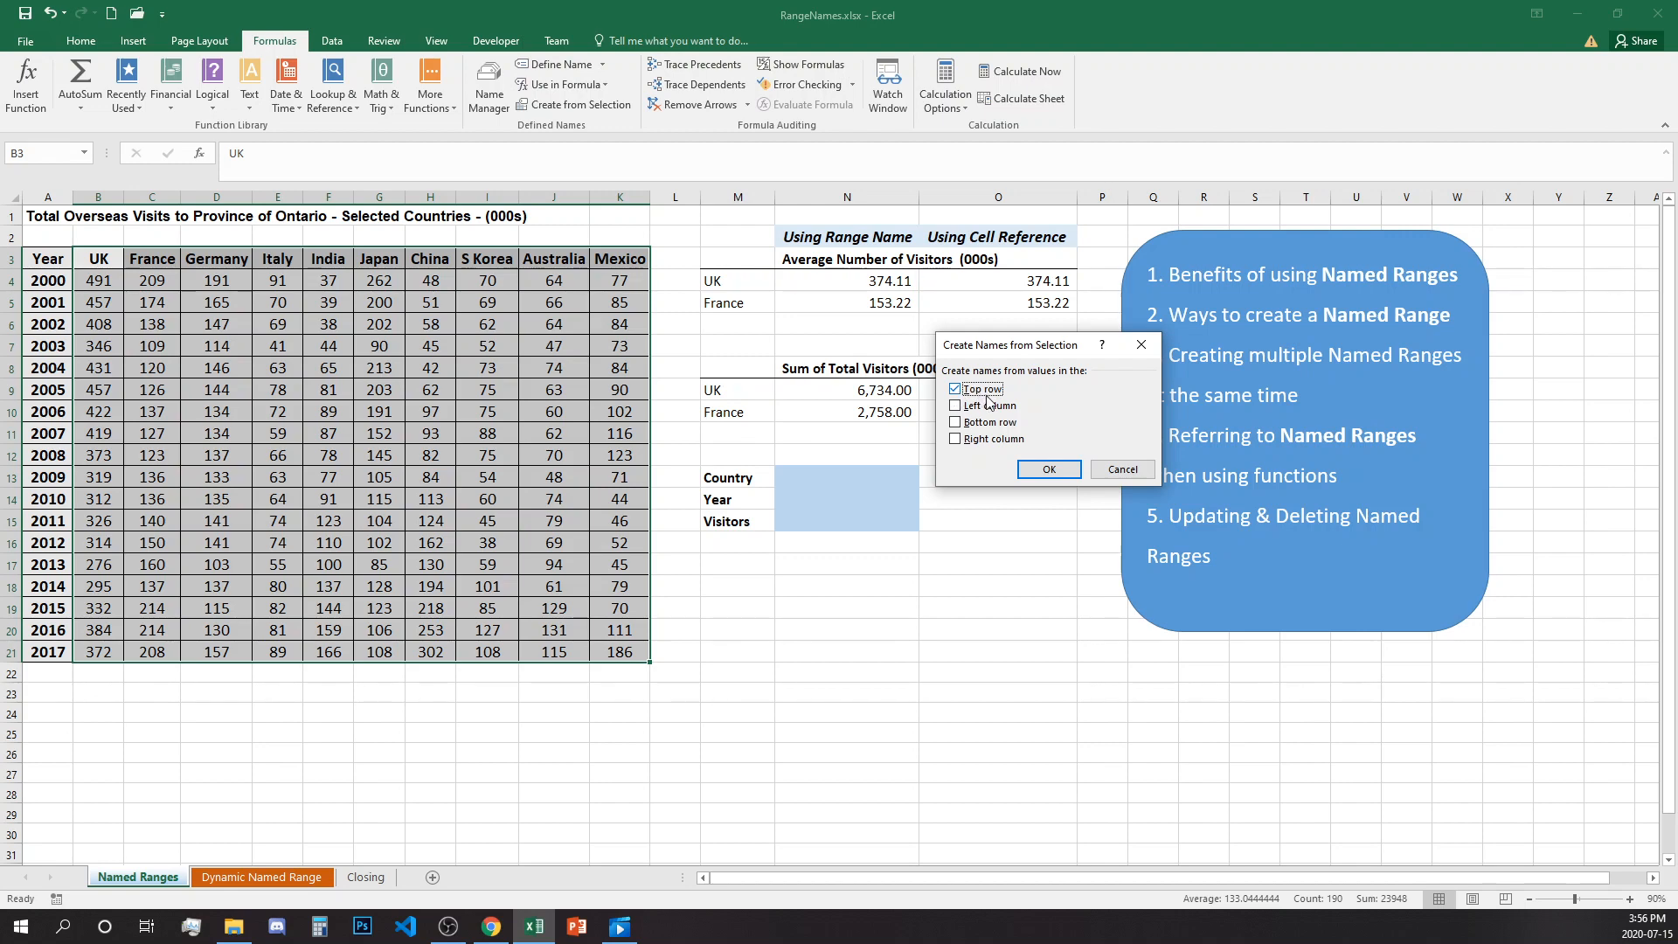
click(1052, 470)
Check the country names in the name list and the Name Manager, then deselect the table.
click(84, 153)
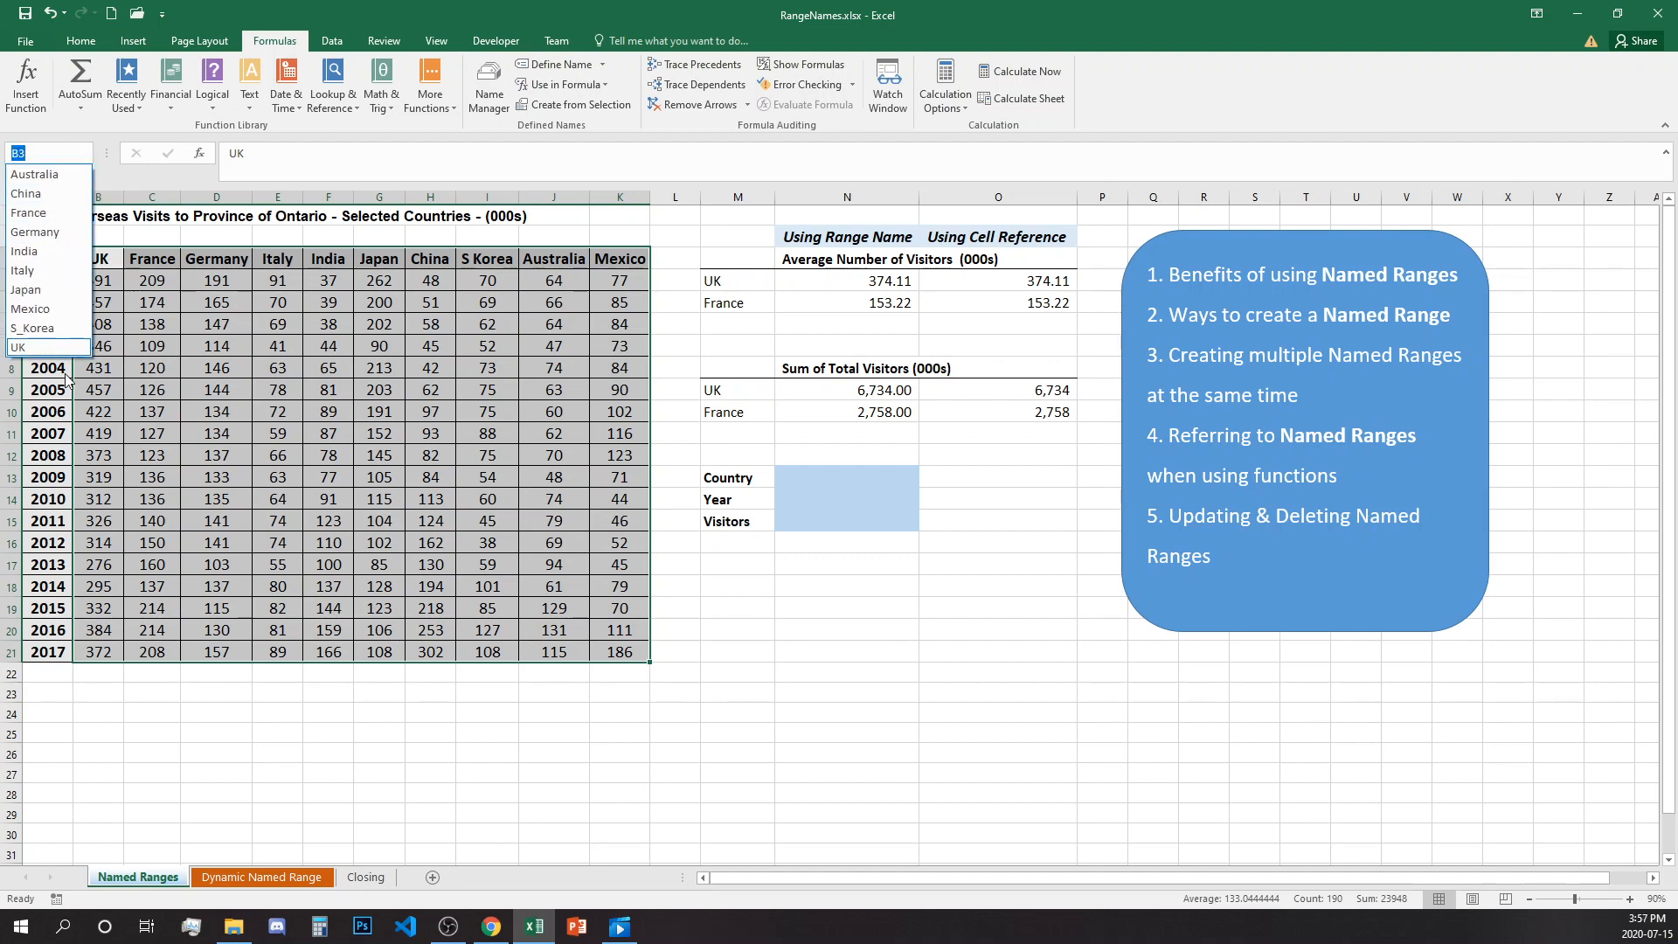
click(483, 95)
click(483, 94)
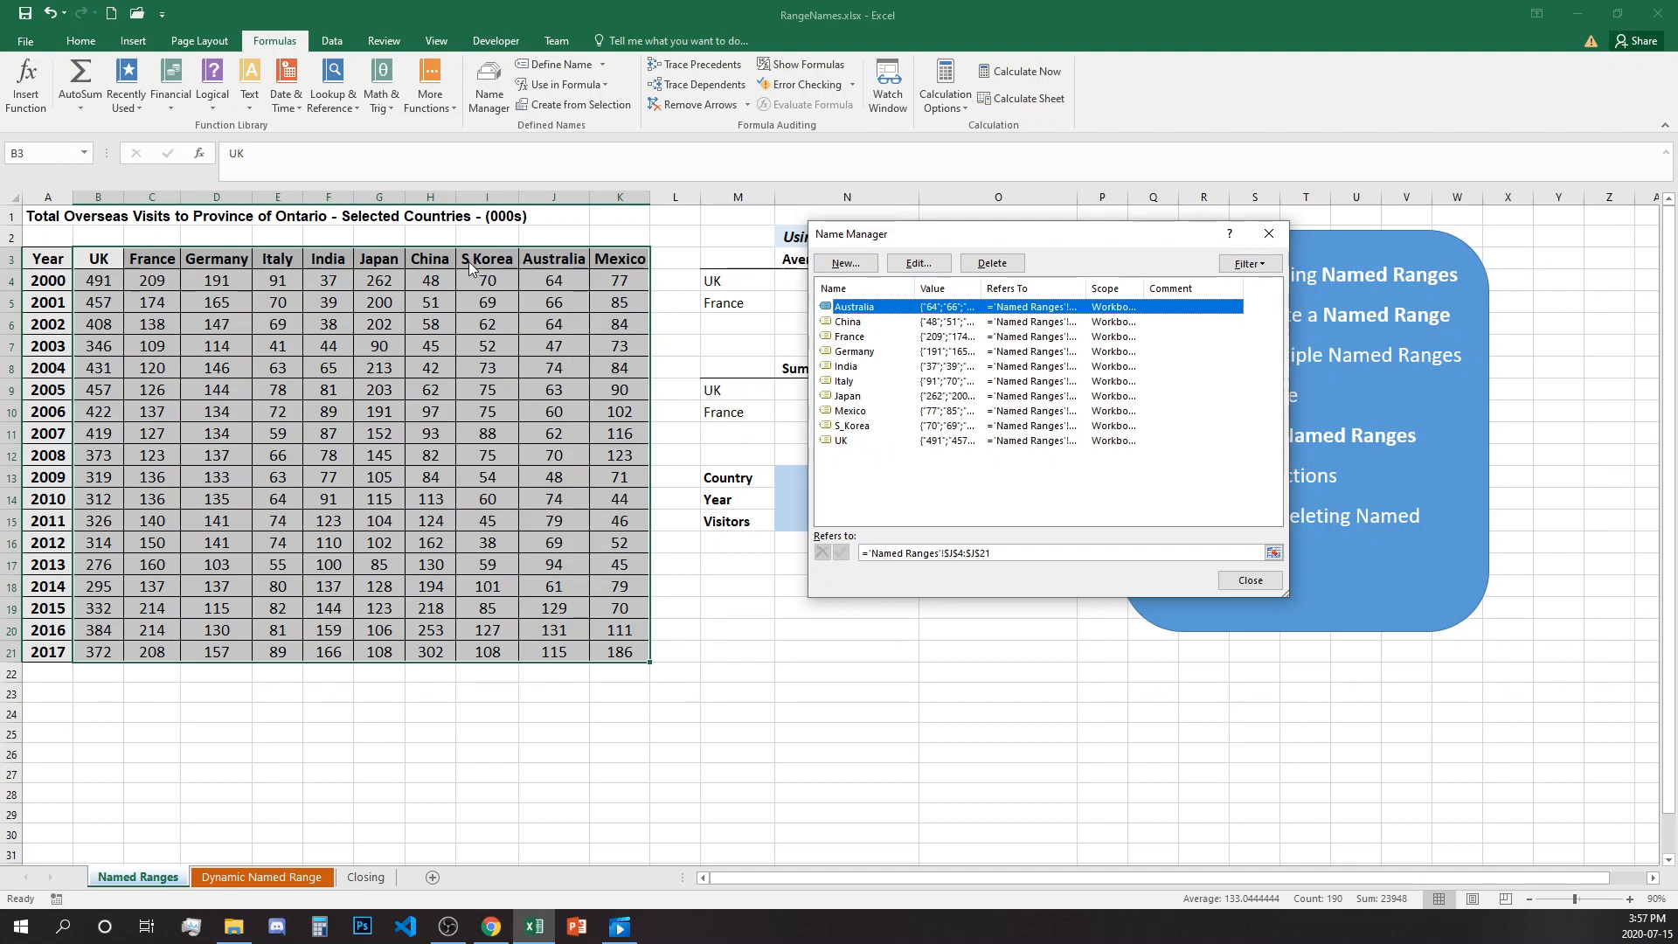
click(1251, 581)
click(675, 749)
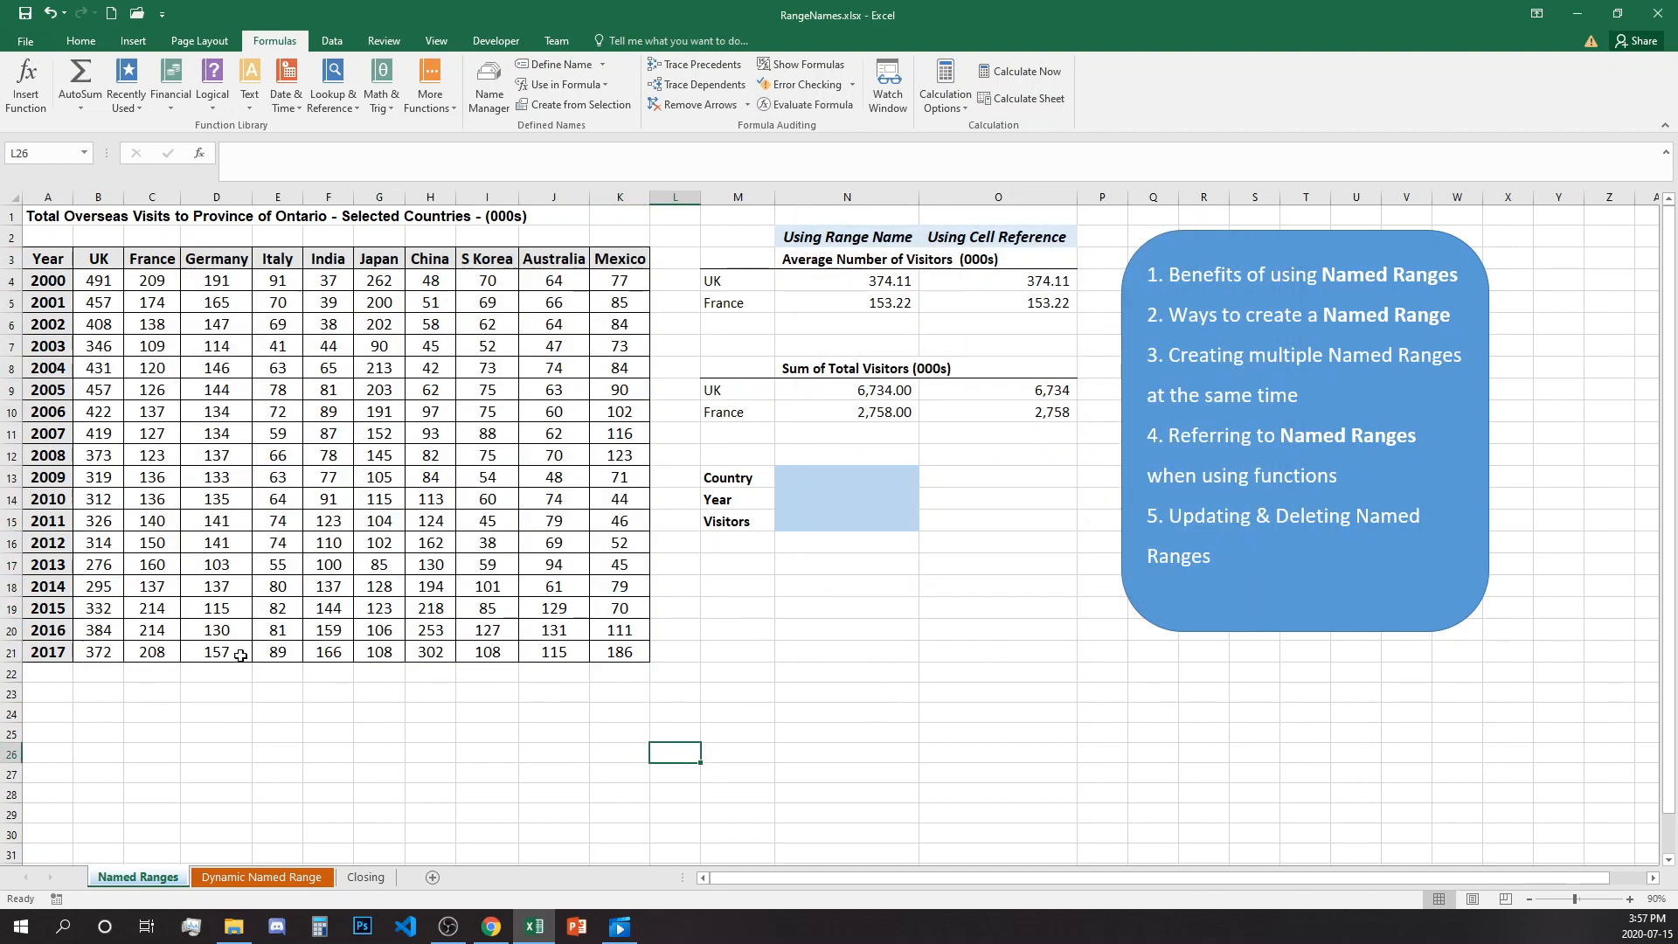
Try to create year named ranges from the selection A4:K21 using the left column, and check the Name Manager for them.
drag(43, 279, 619, 638)
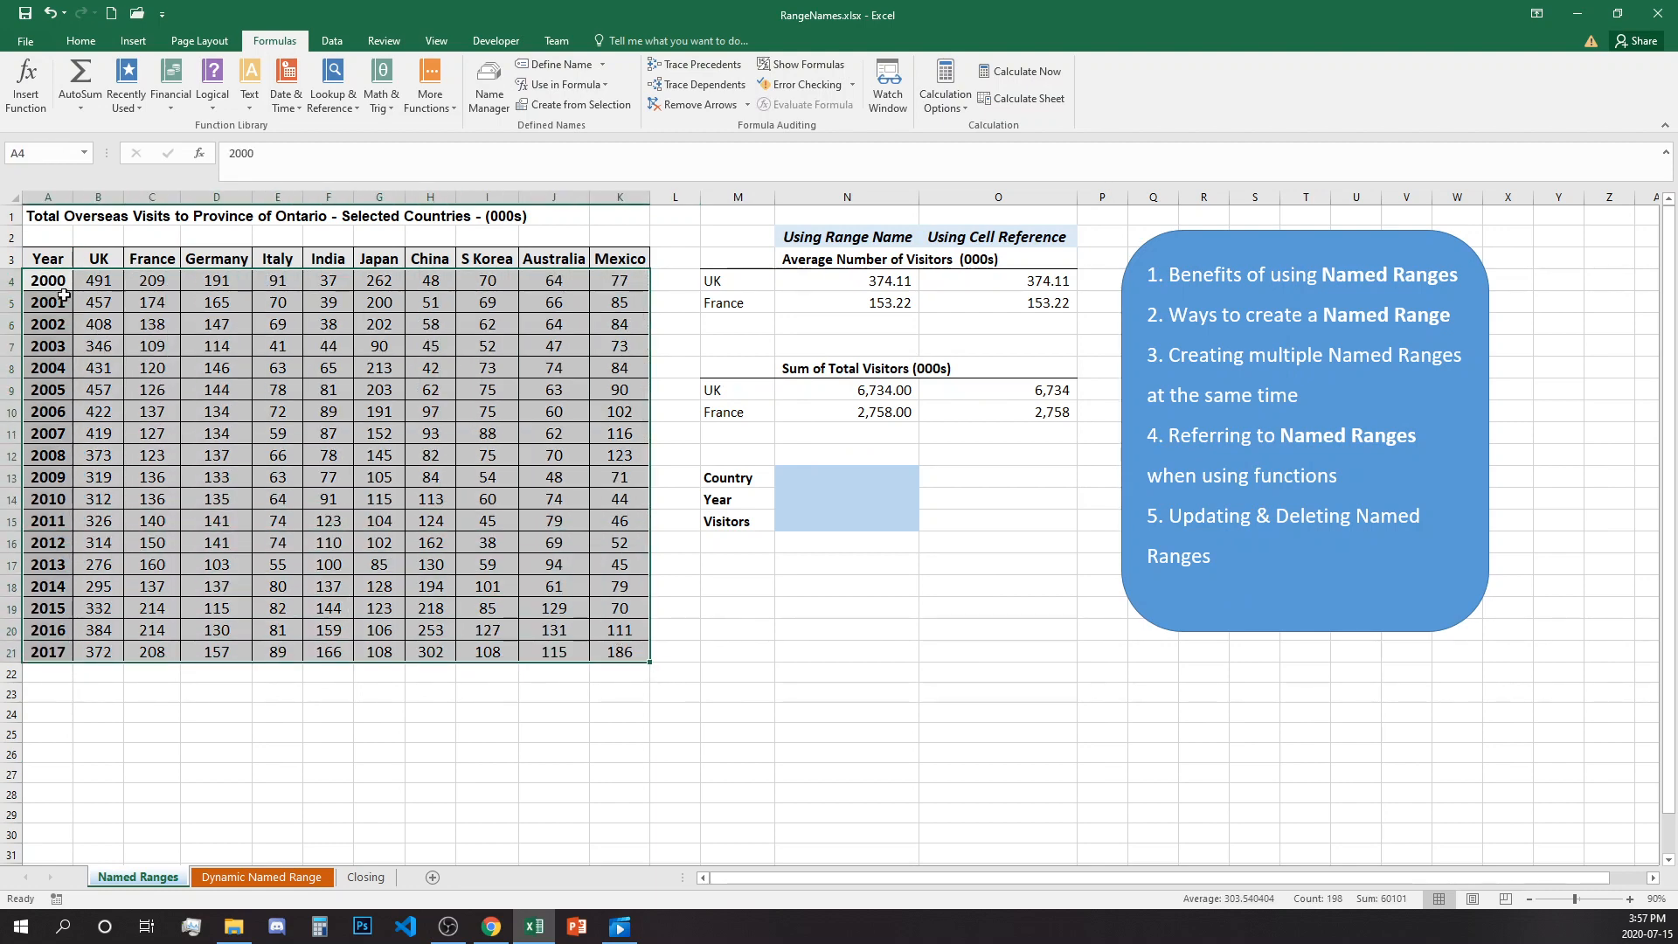
click(579, 104)
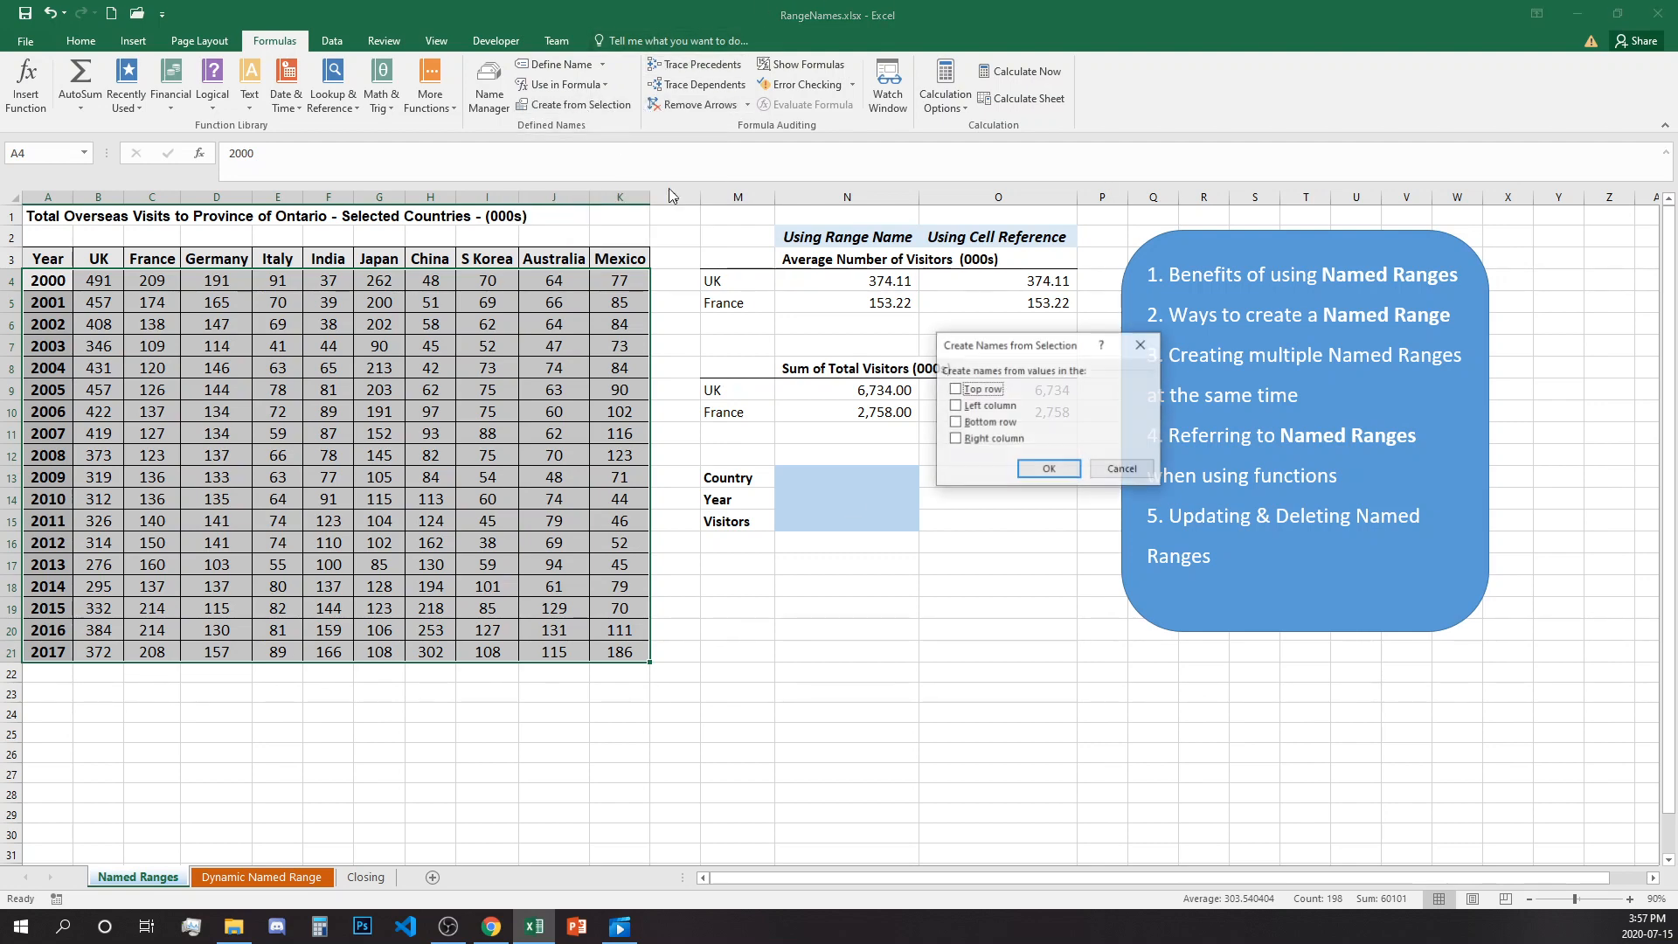
click(992, 407)
click(1049, 470)
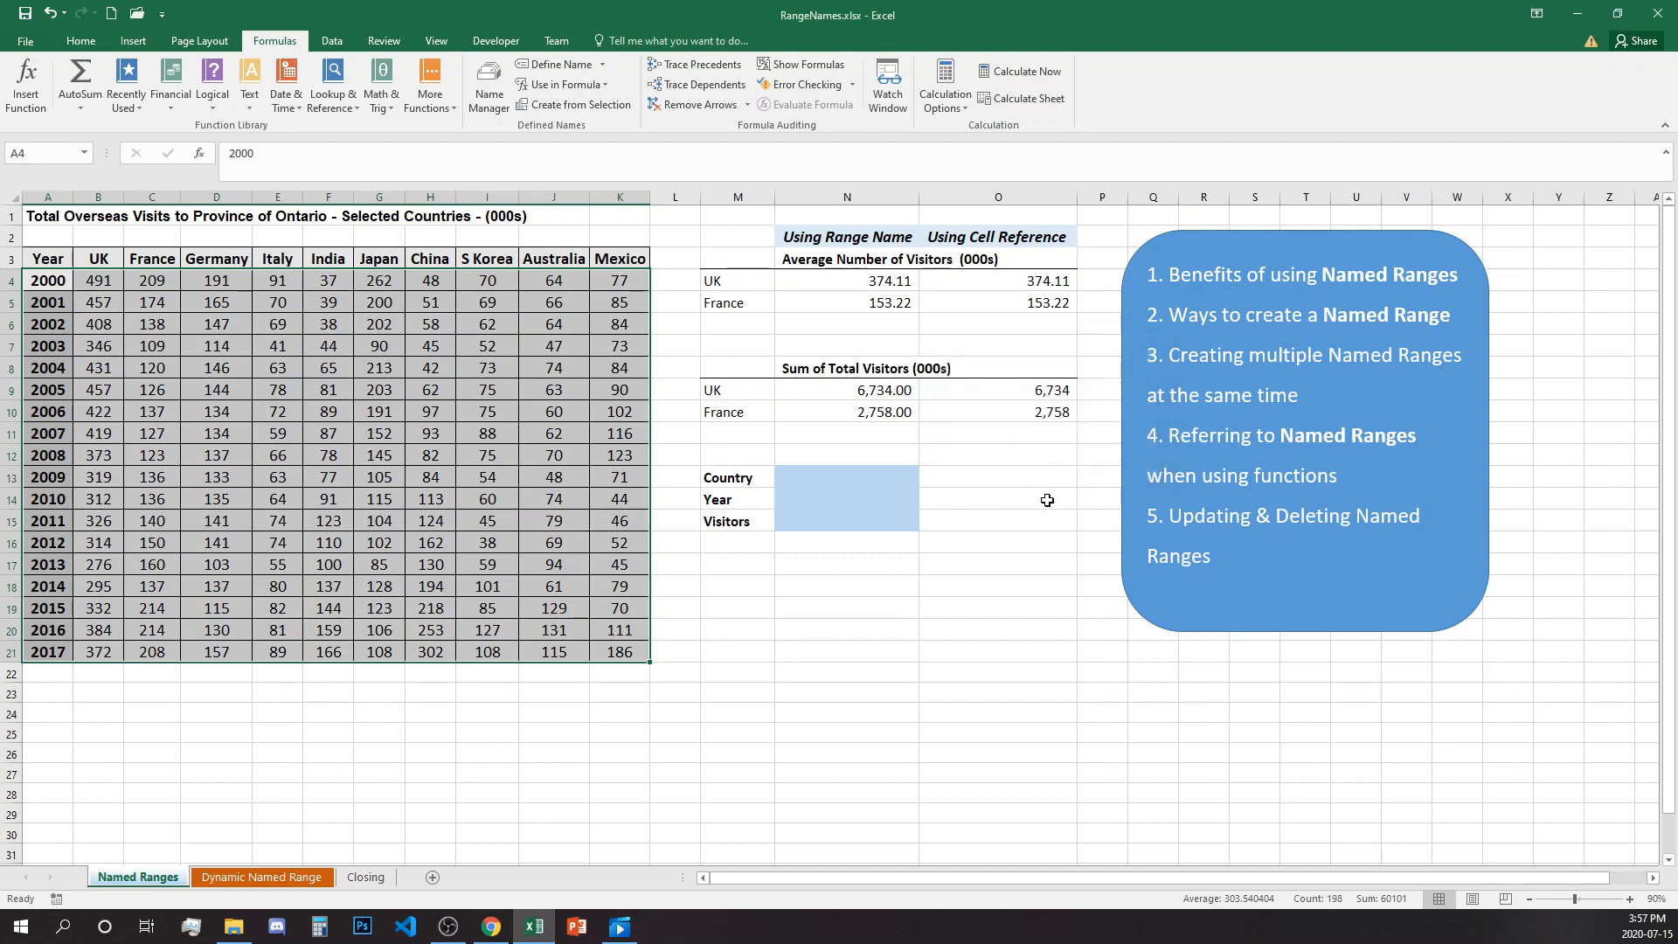
click(489, 88)
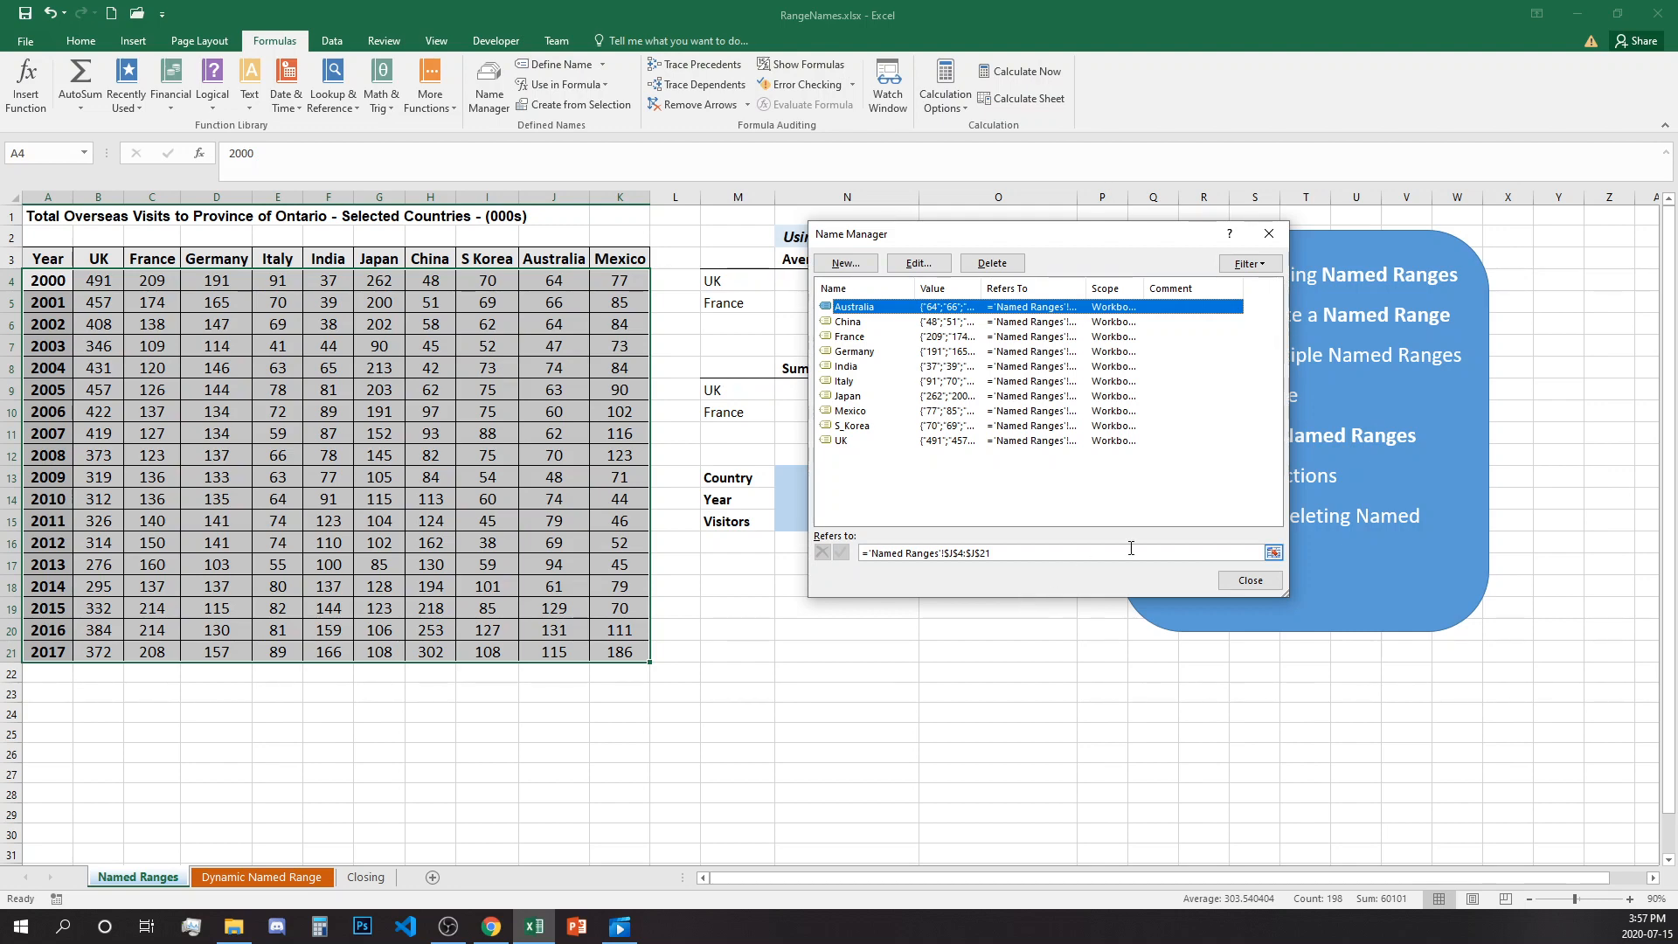
click(1249, 581)
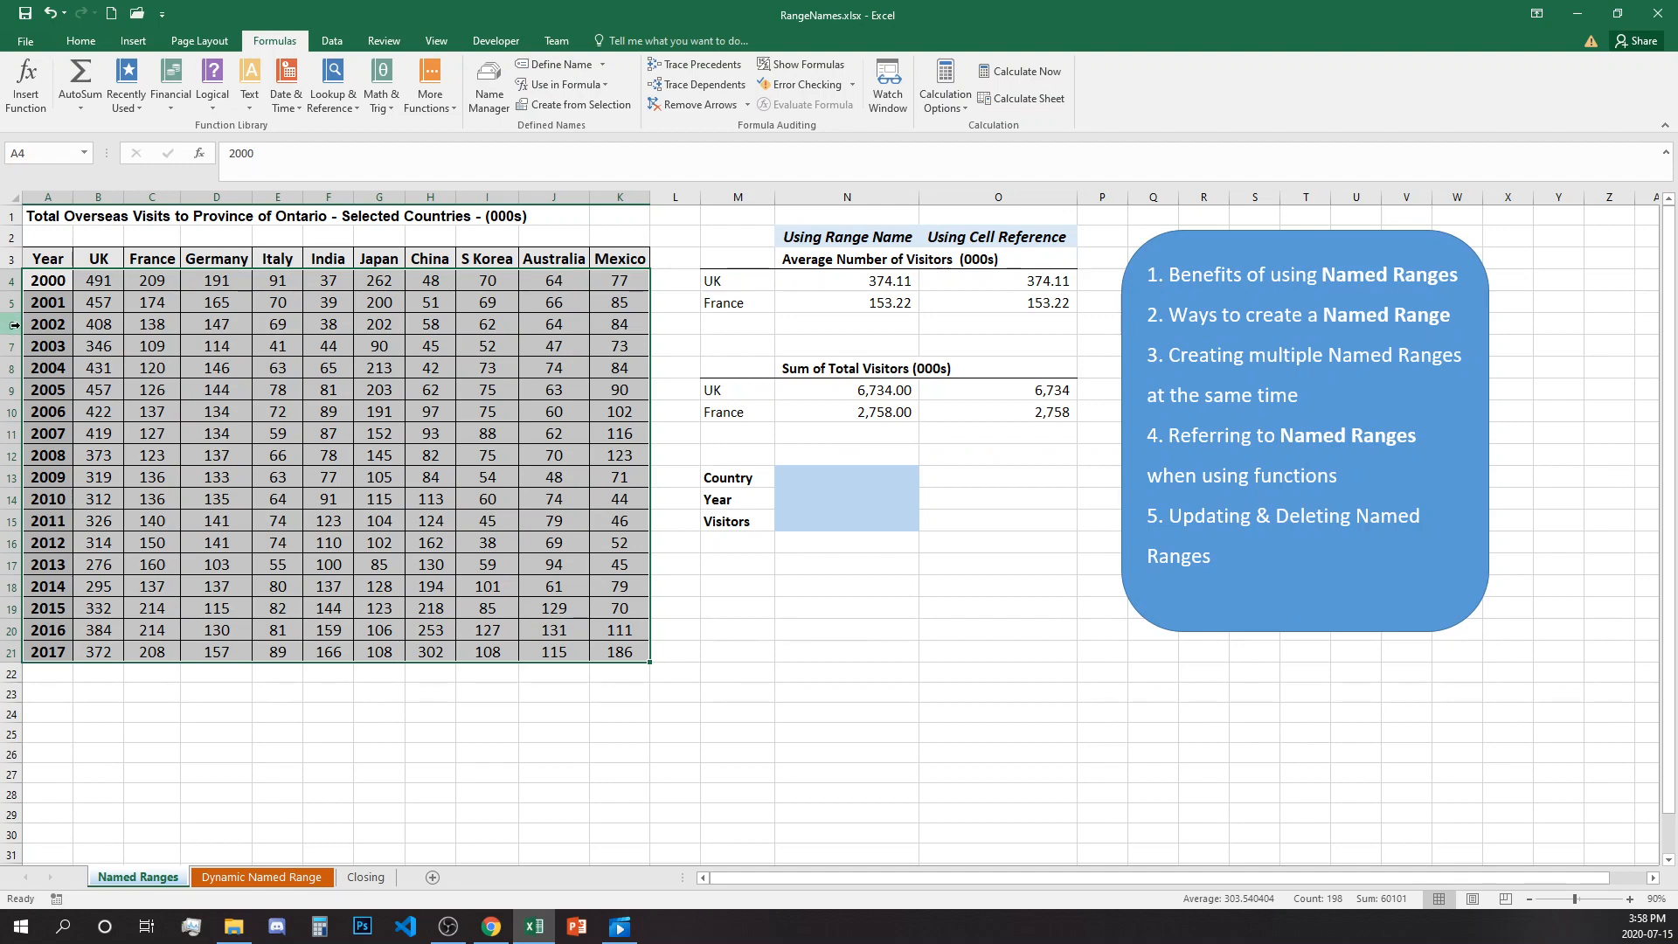
Replace every 20 with Y20 in the year labels A4:A21 so that each year starts with a letter.
drag(48, 280, 39, 654)
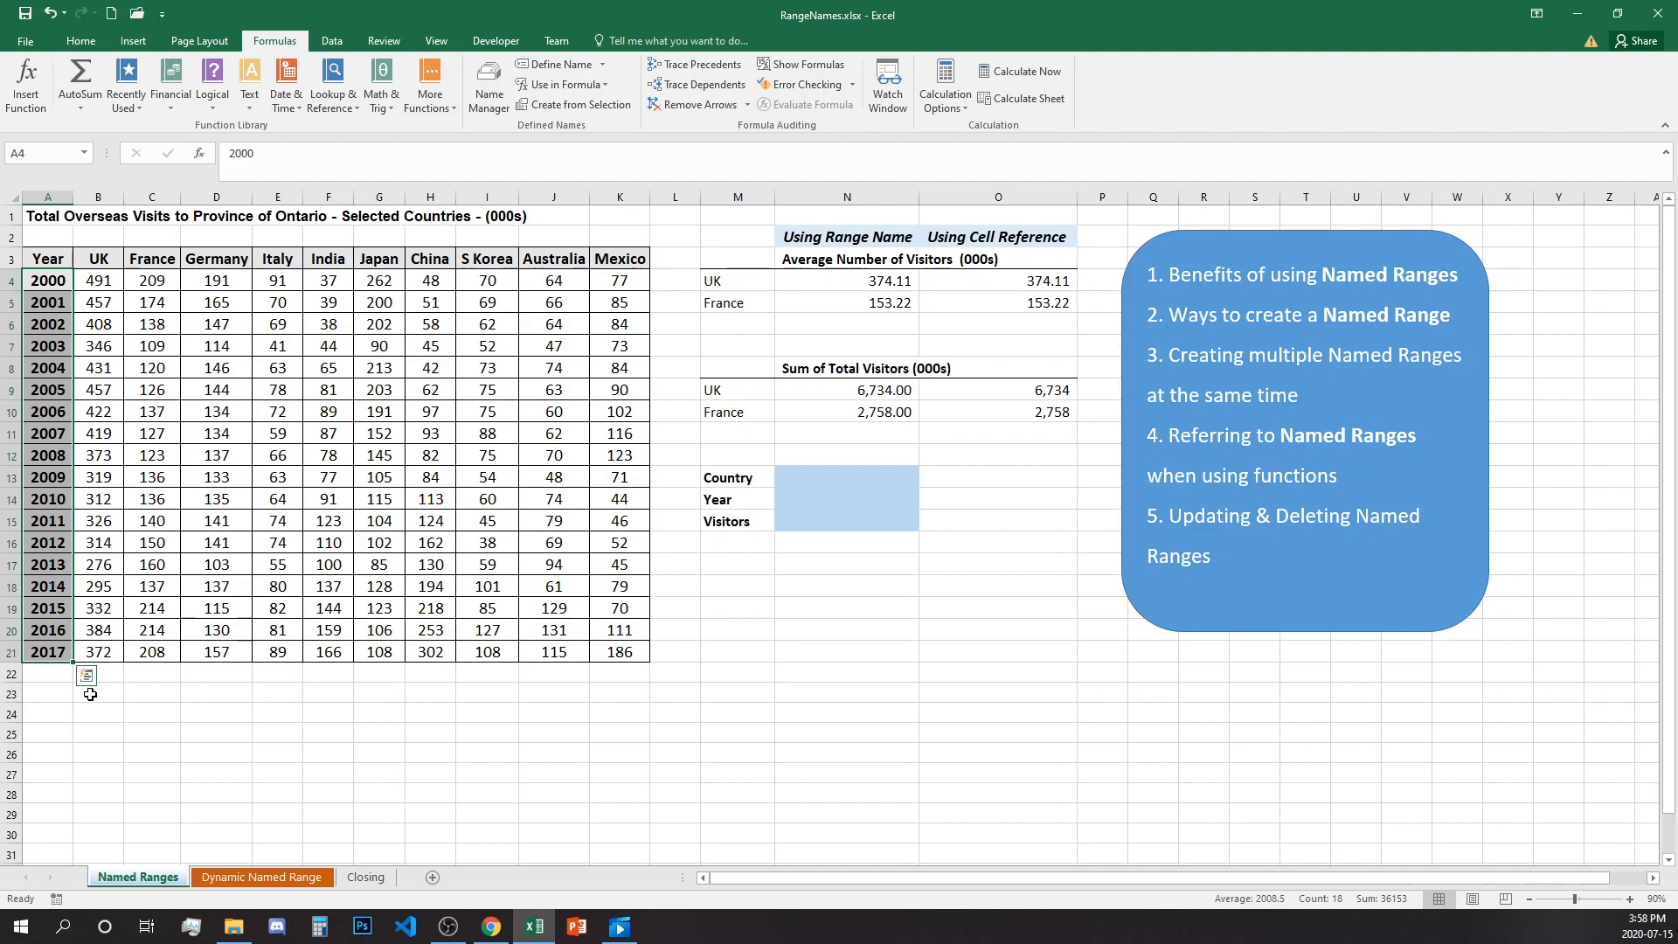
key(ctrl+f)
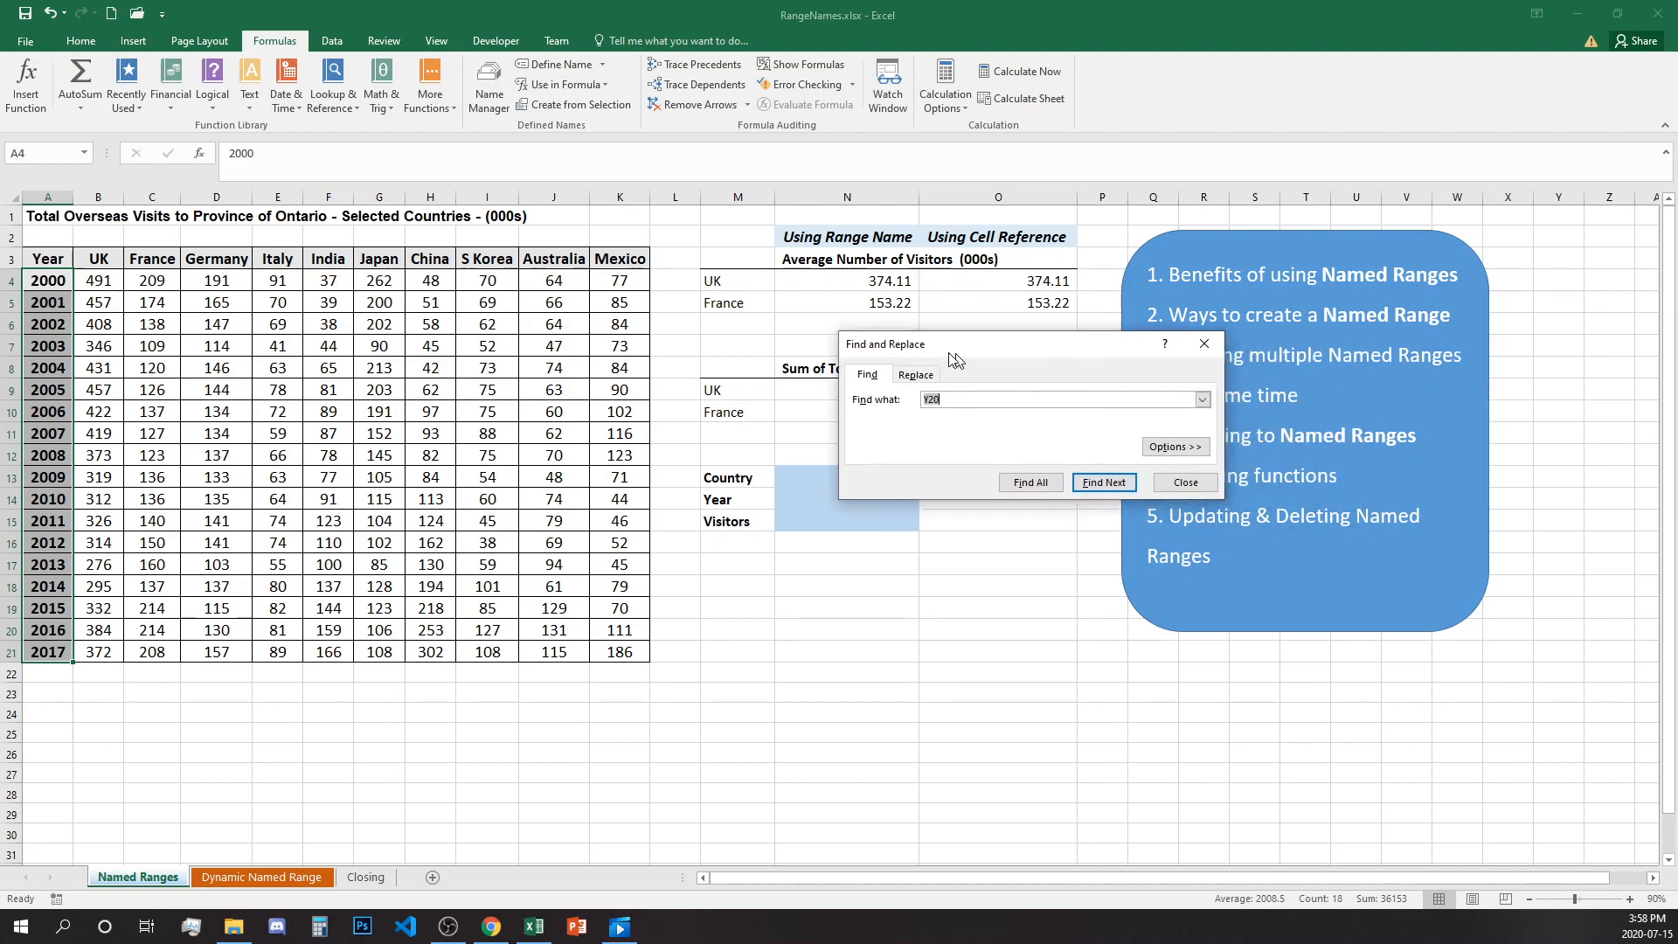
drag(956, 359, 806, 348)
click(777, 360)
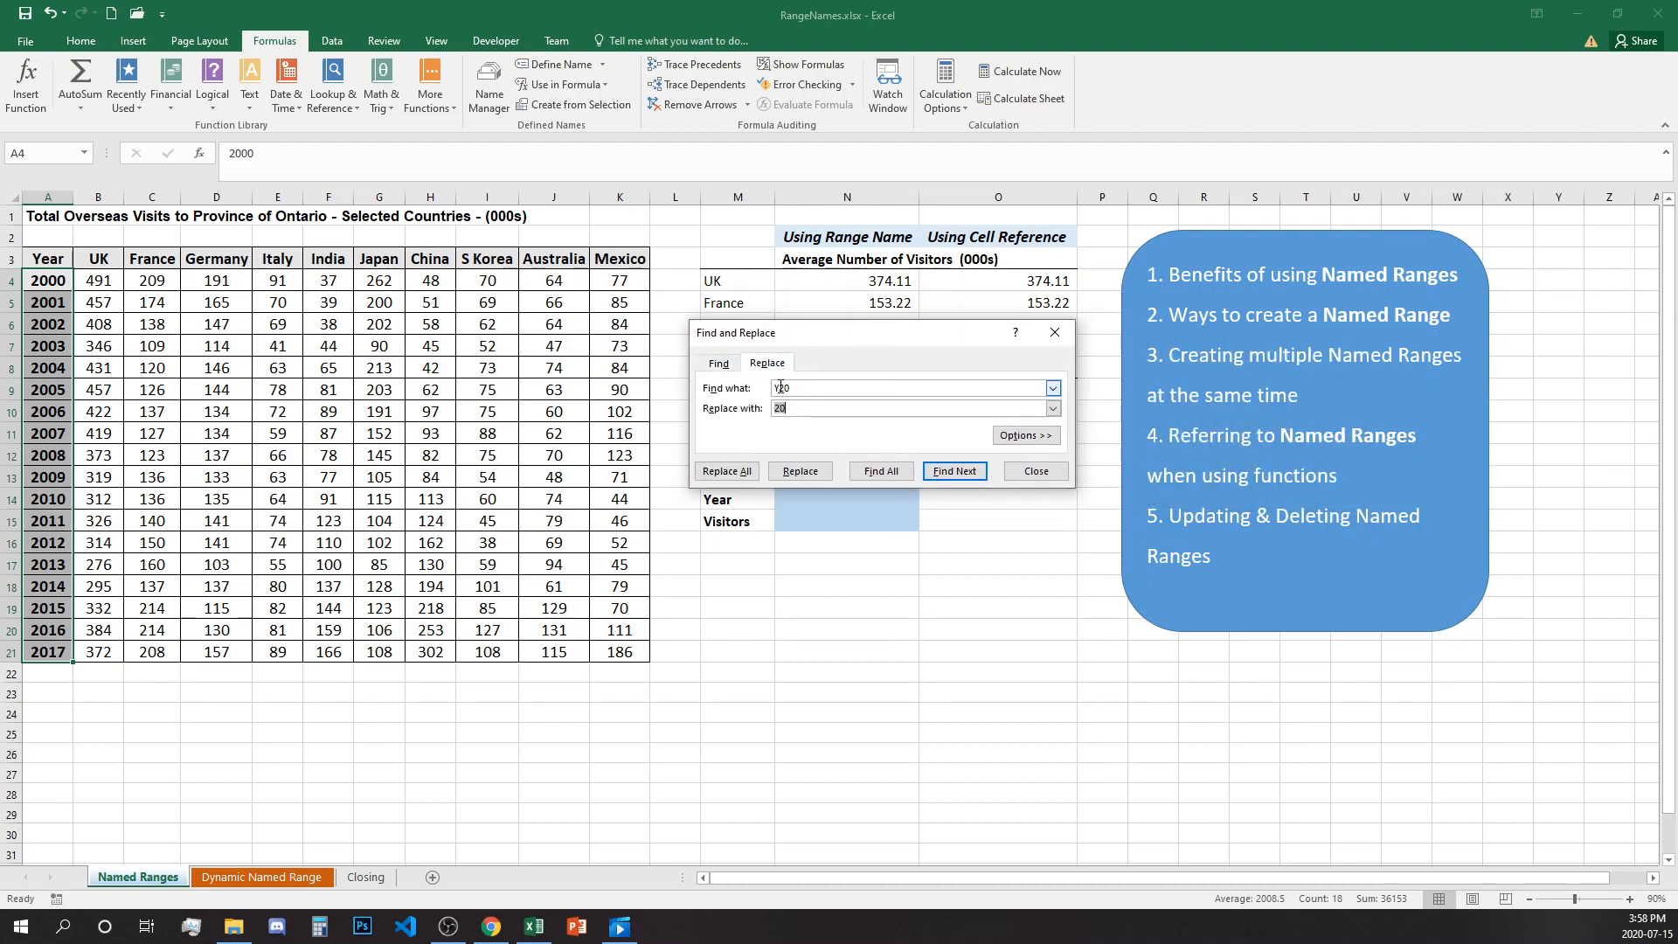
double_click(780, 387)
click(738, 476)
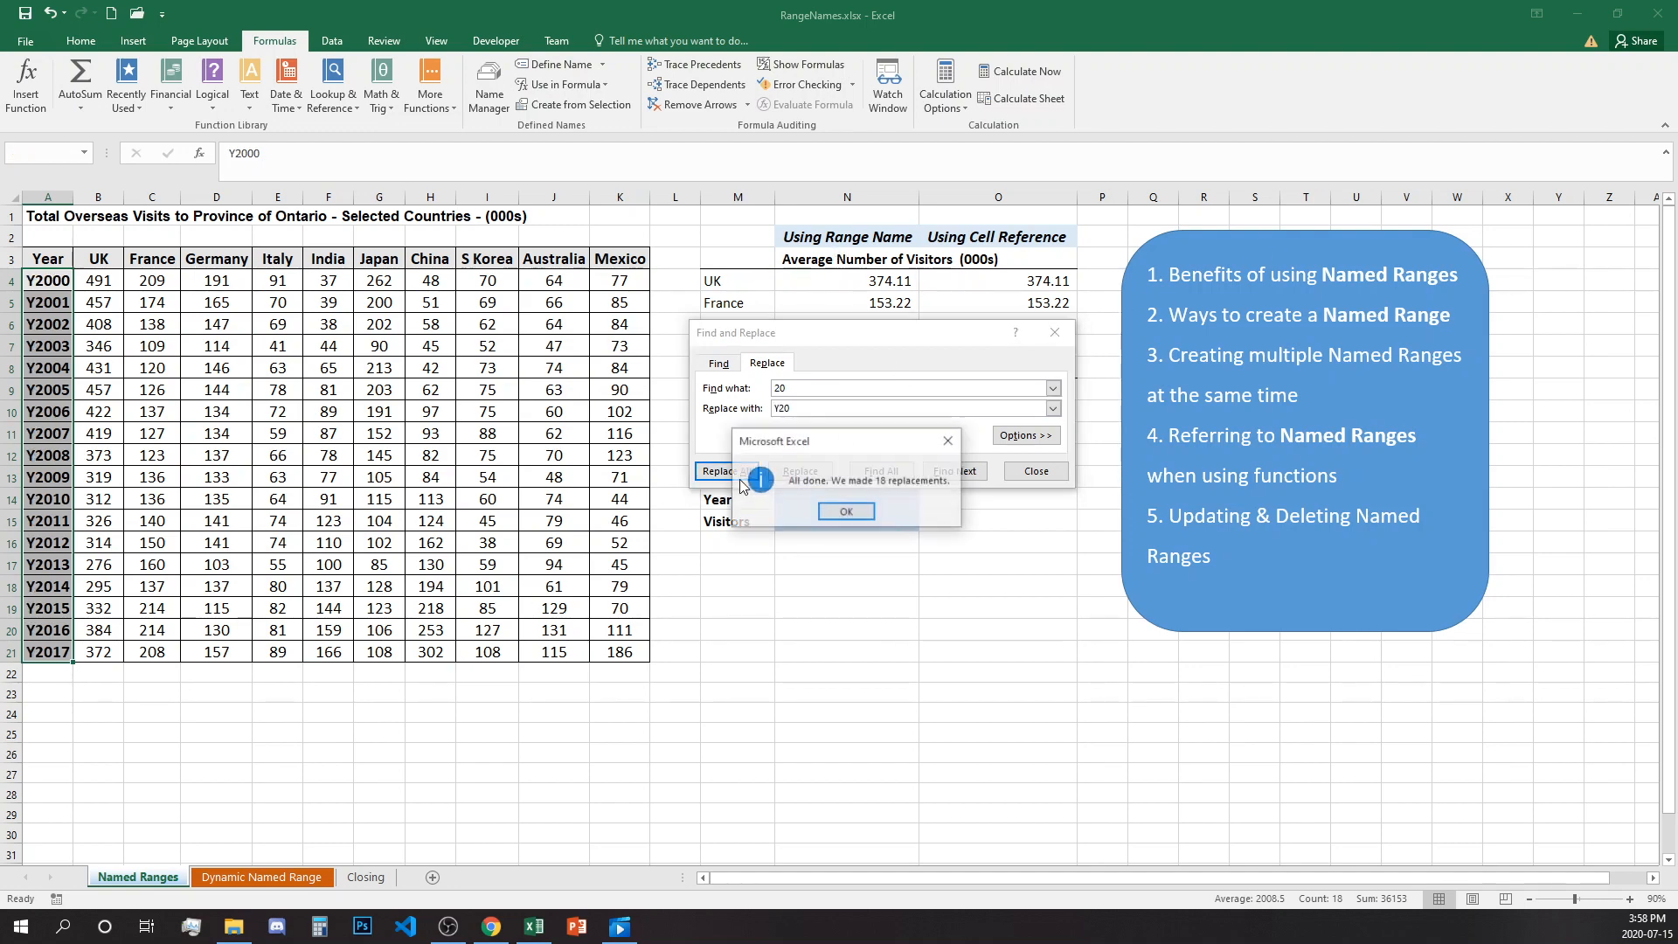
click(839, 513)
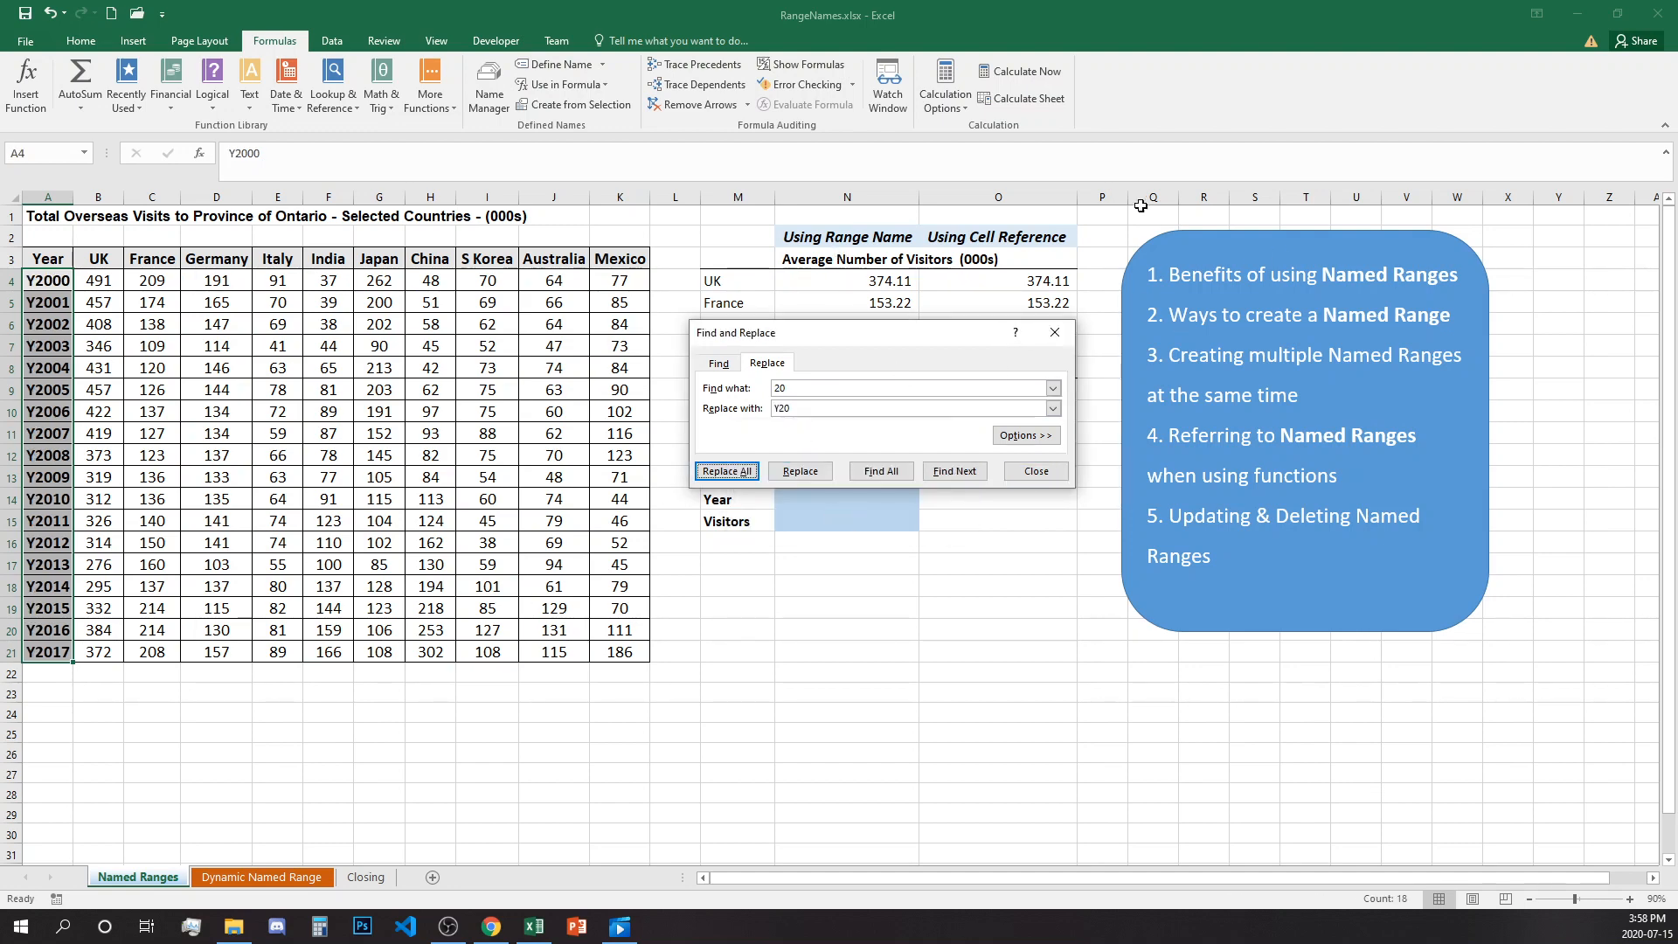
click(1055, 333)
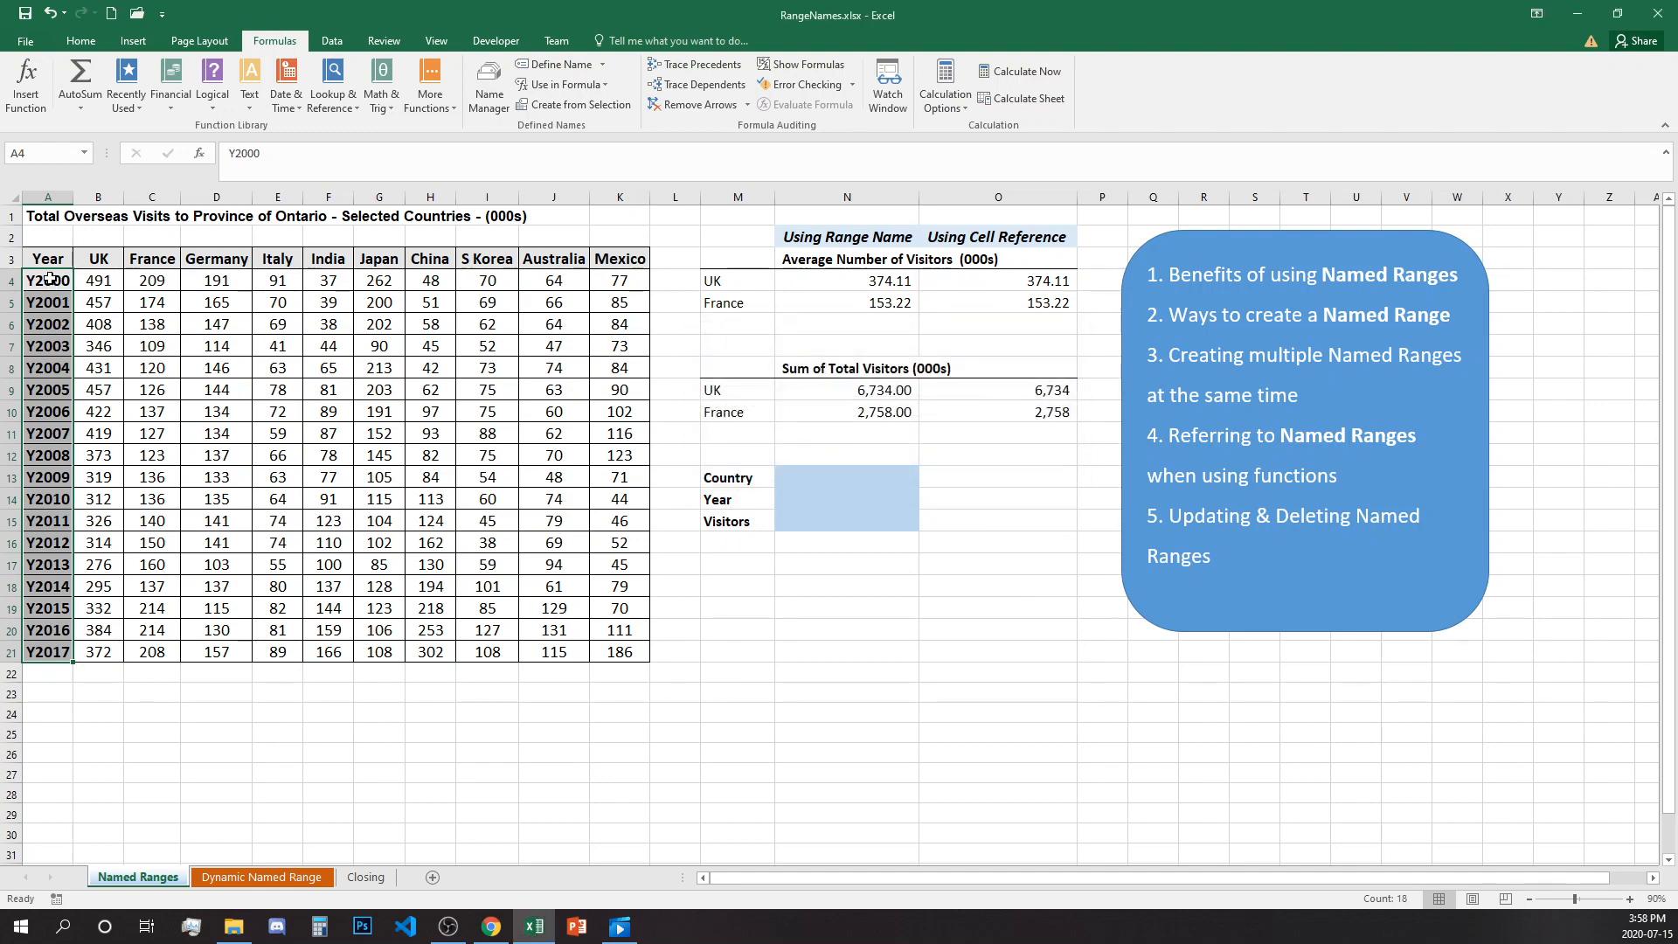
Create named ranges for all years from the selection A4:K21 using the left column, and check them in the Name Manager.
drag(49, 278, 622, 653)
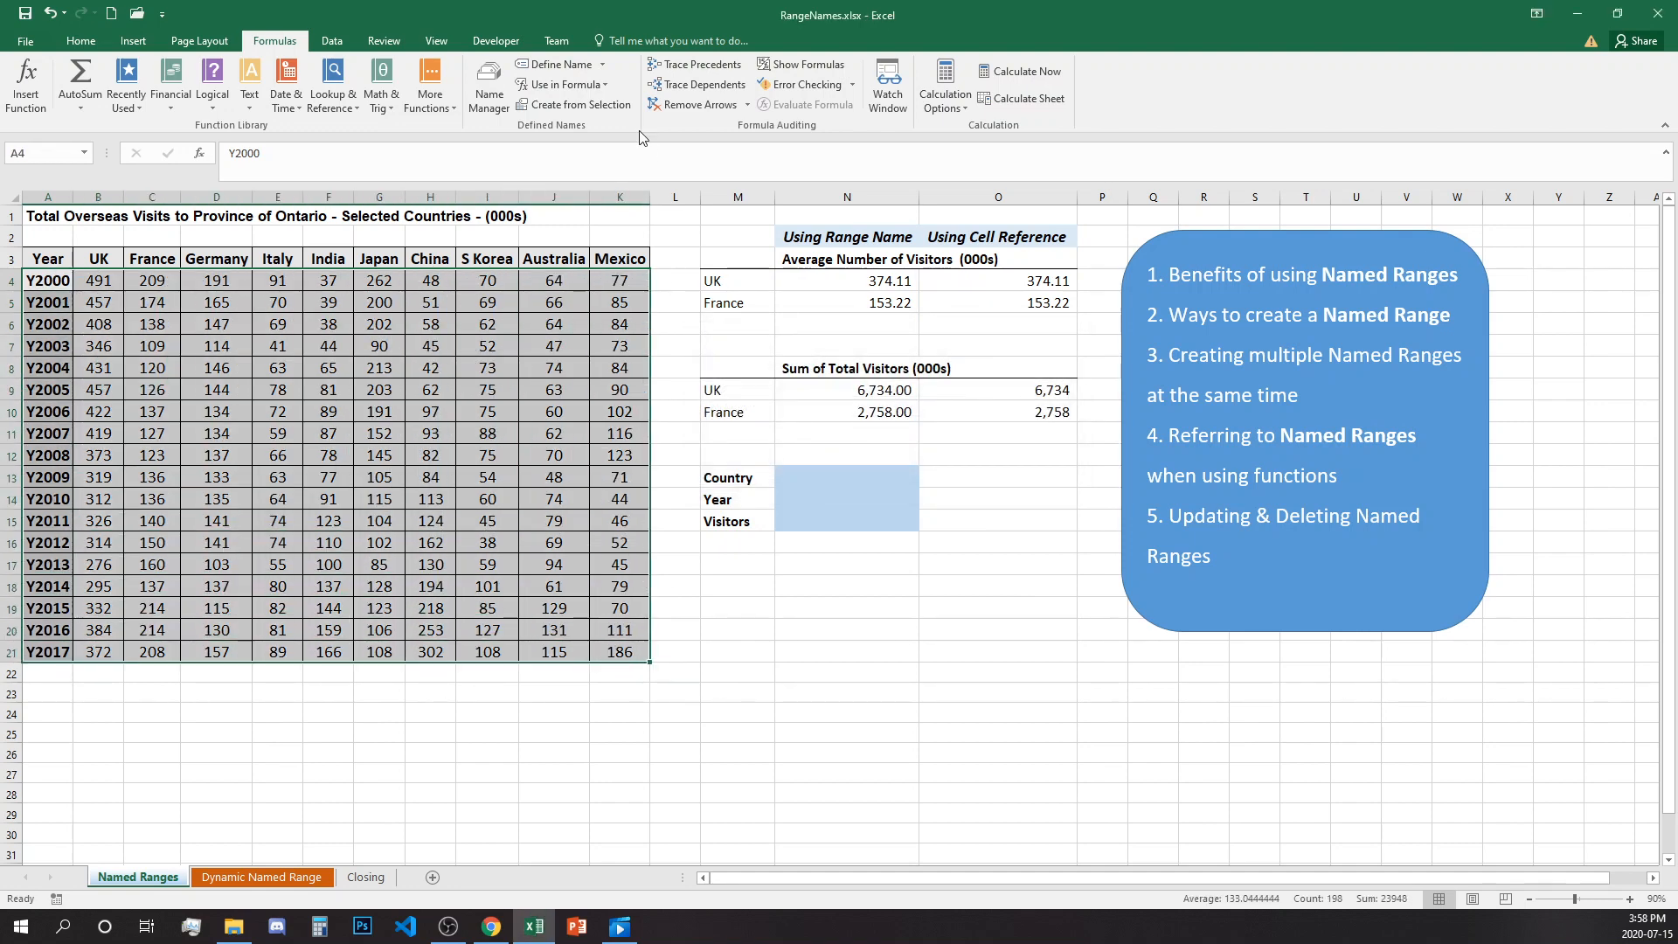
click(618, 104)
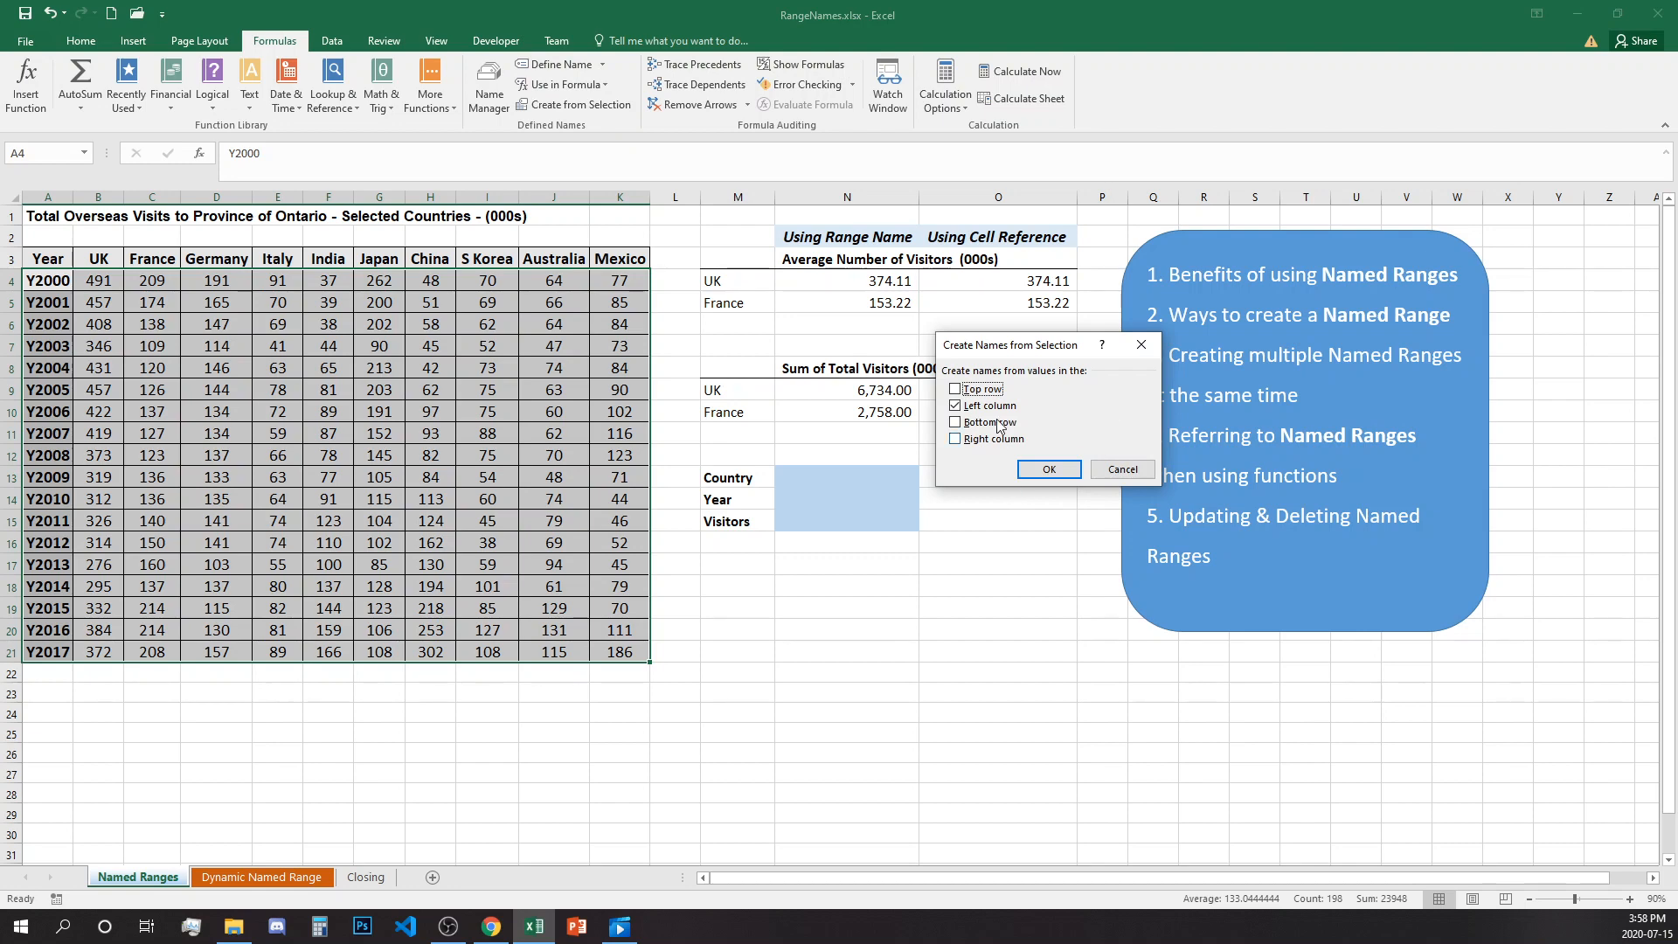
click(1048, 469)
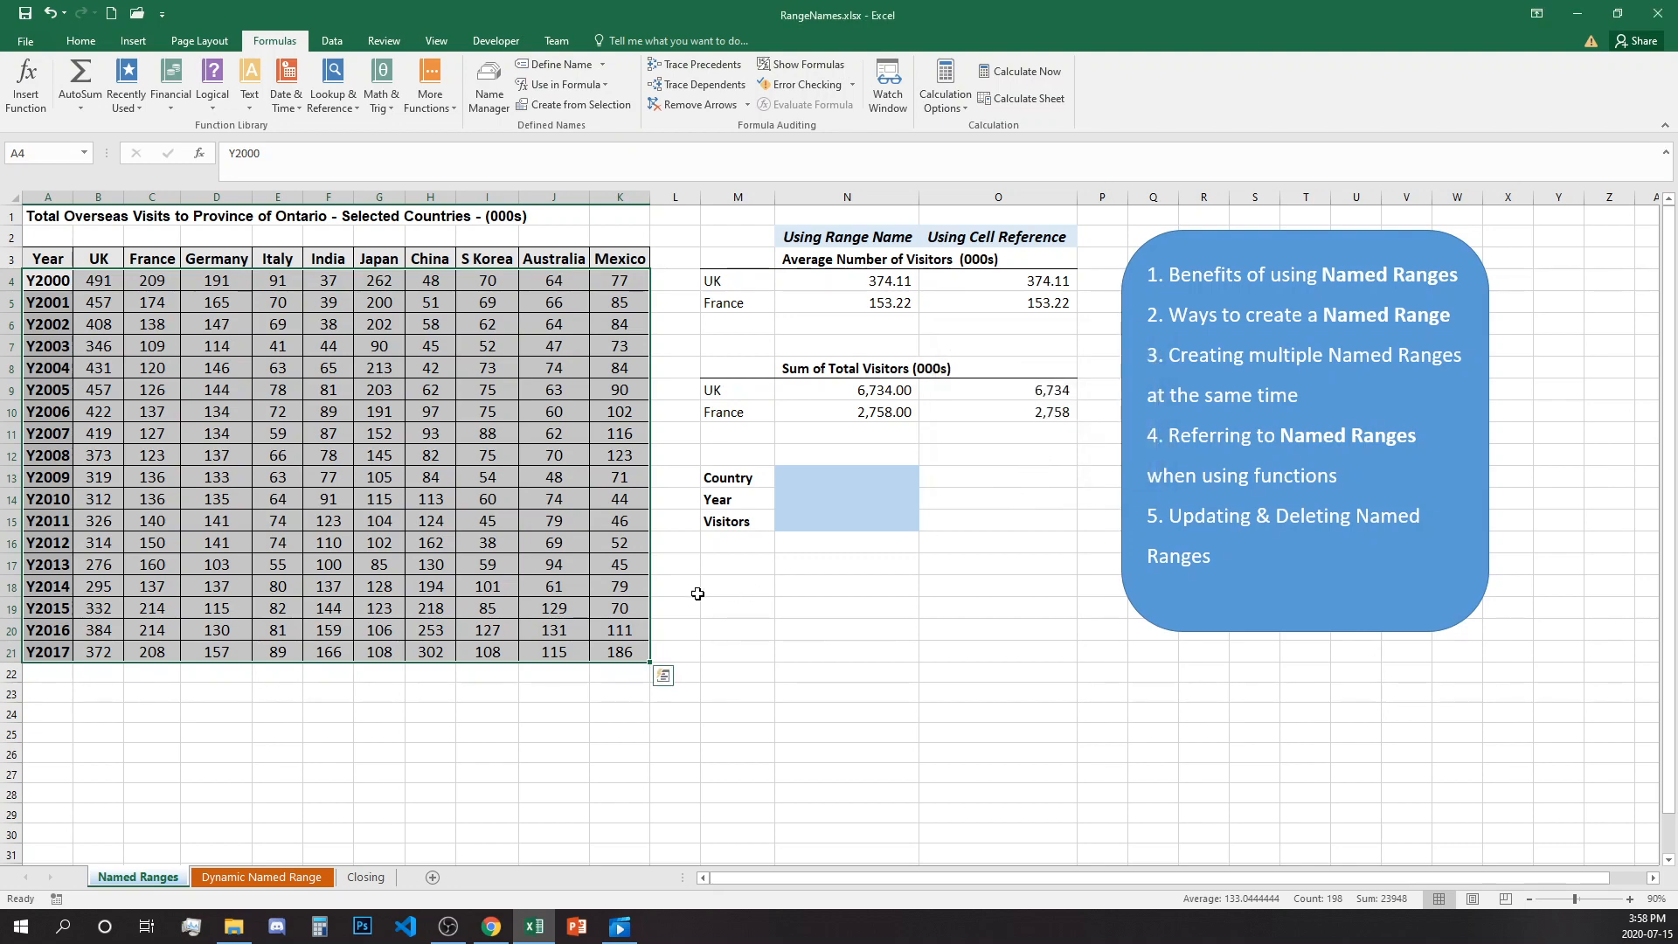
click(480, 117)
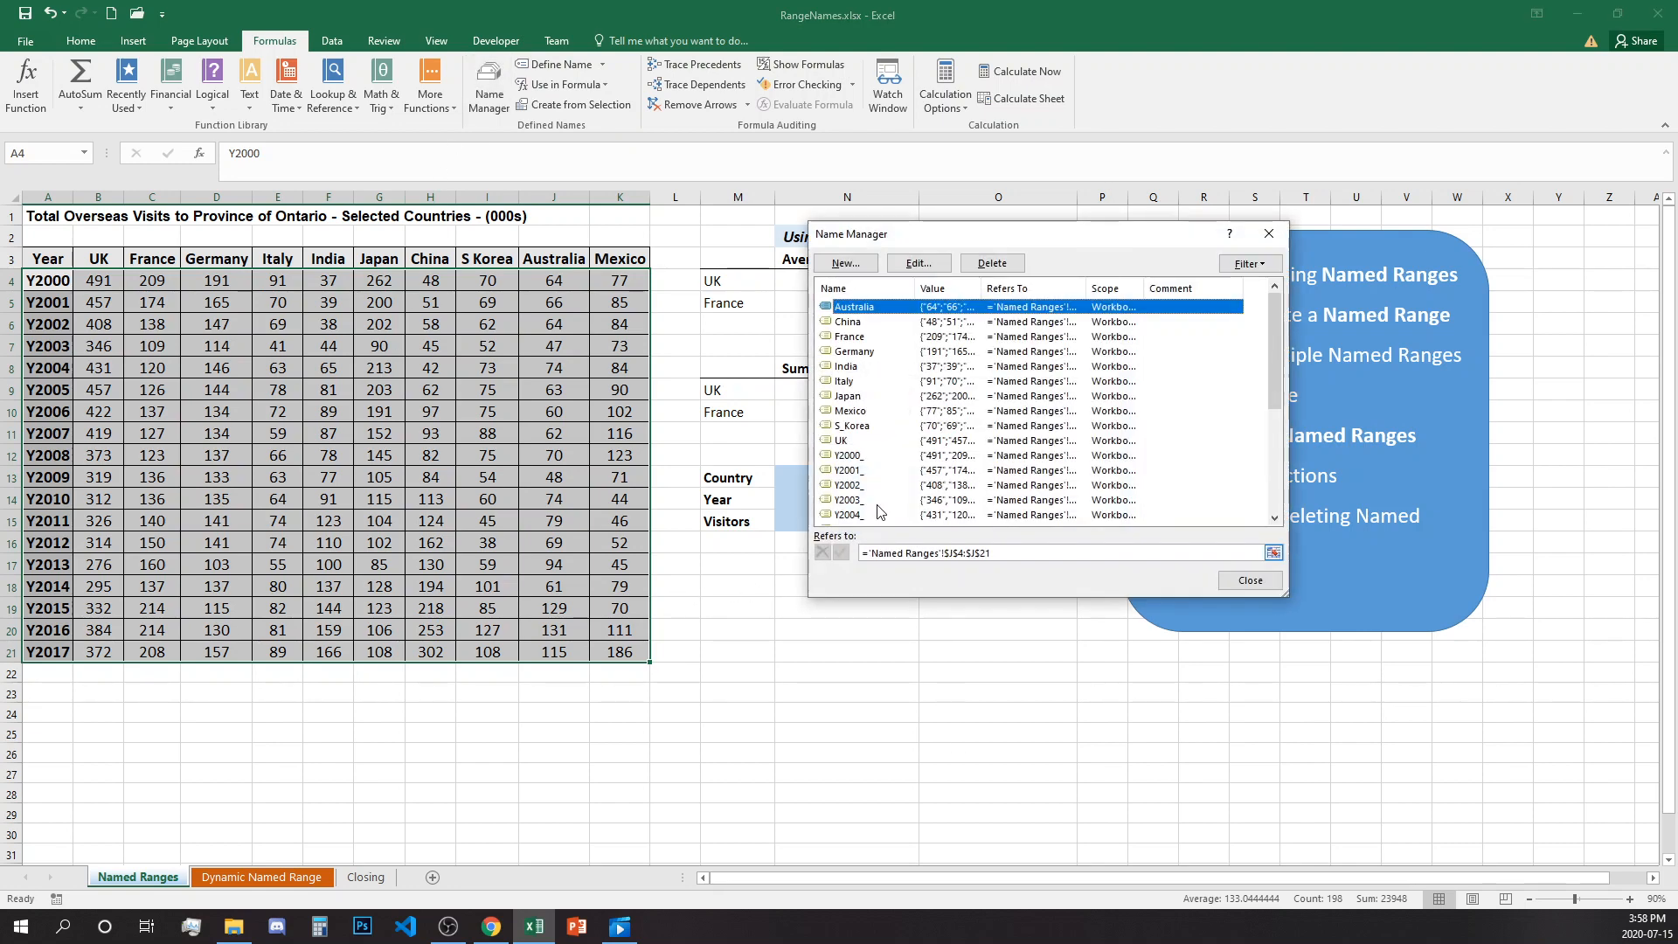
scroll(864, 470, down, 4)
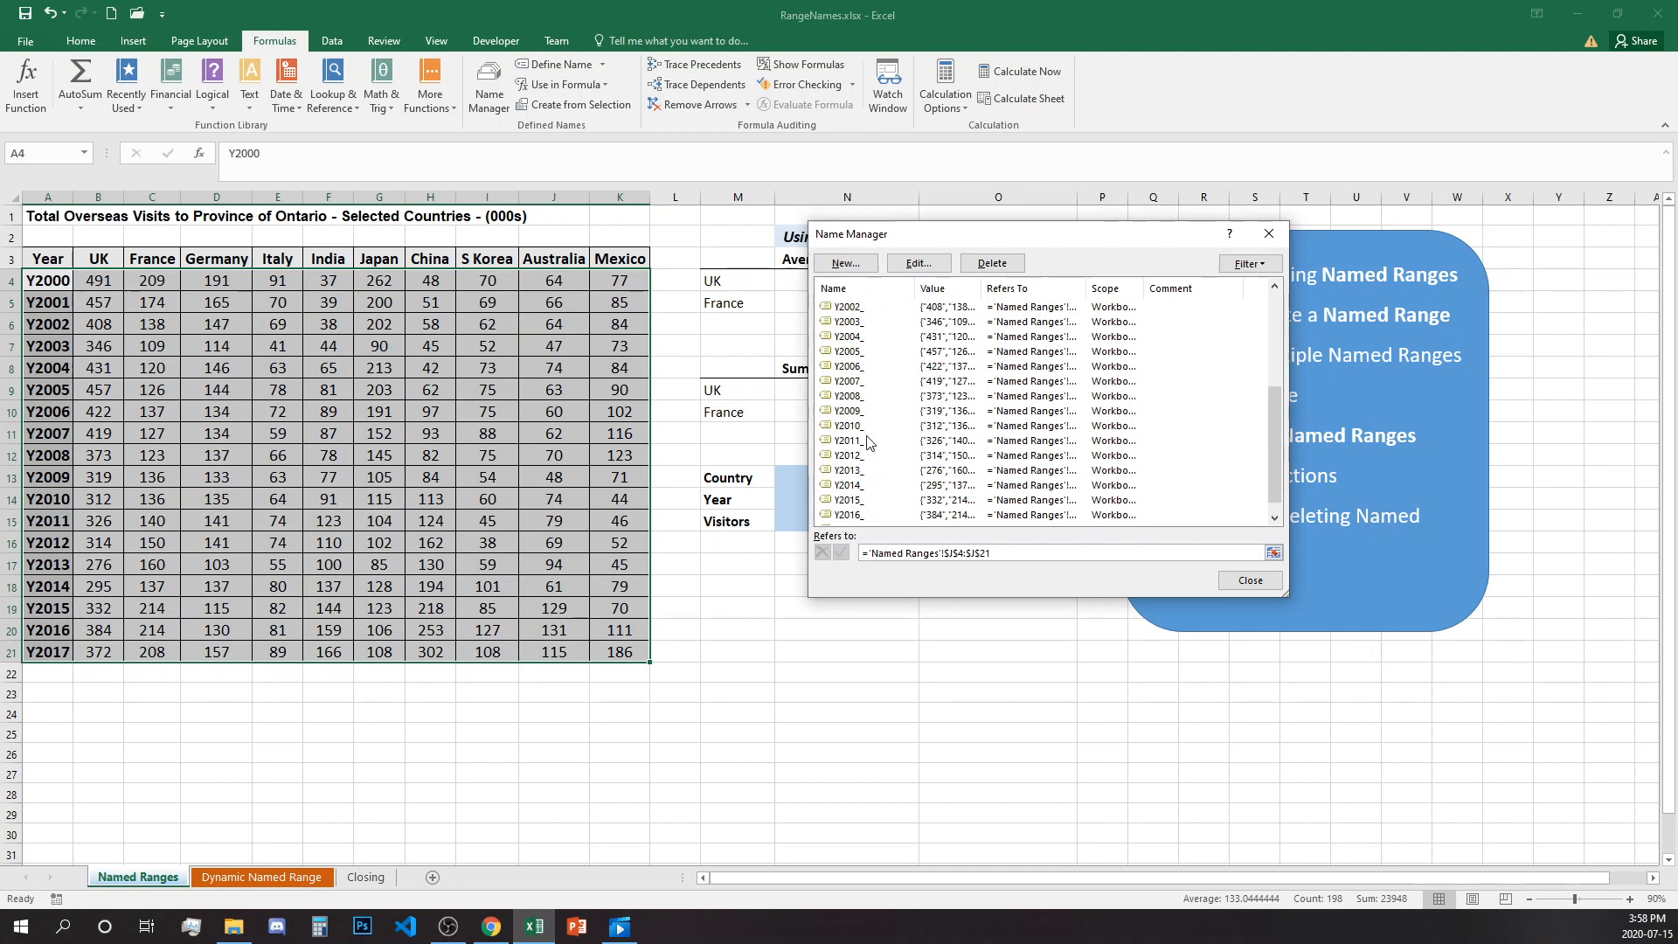
click(1250, 581)
Replace every Y20 with 20 in the year labels A4:A21, then deselect the range.
drag(43, 282, 26, 651)
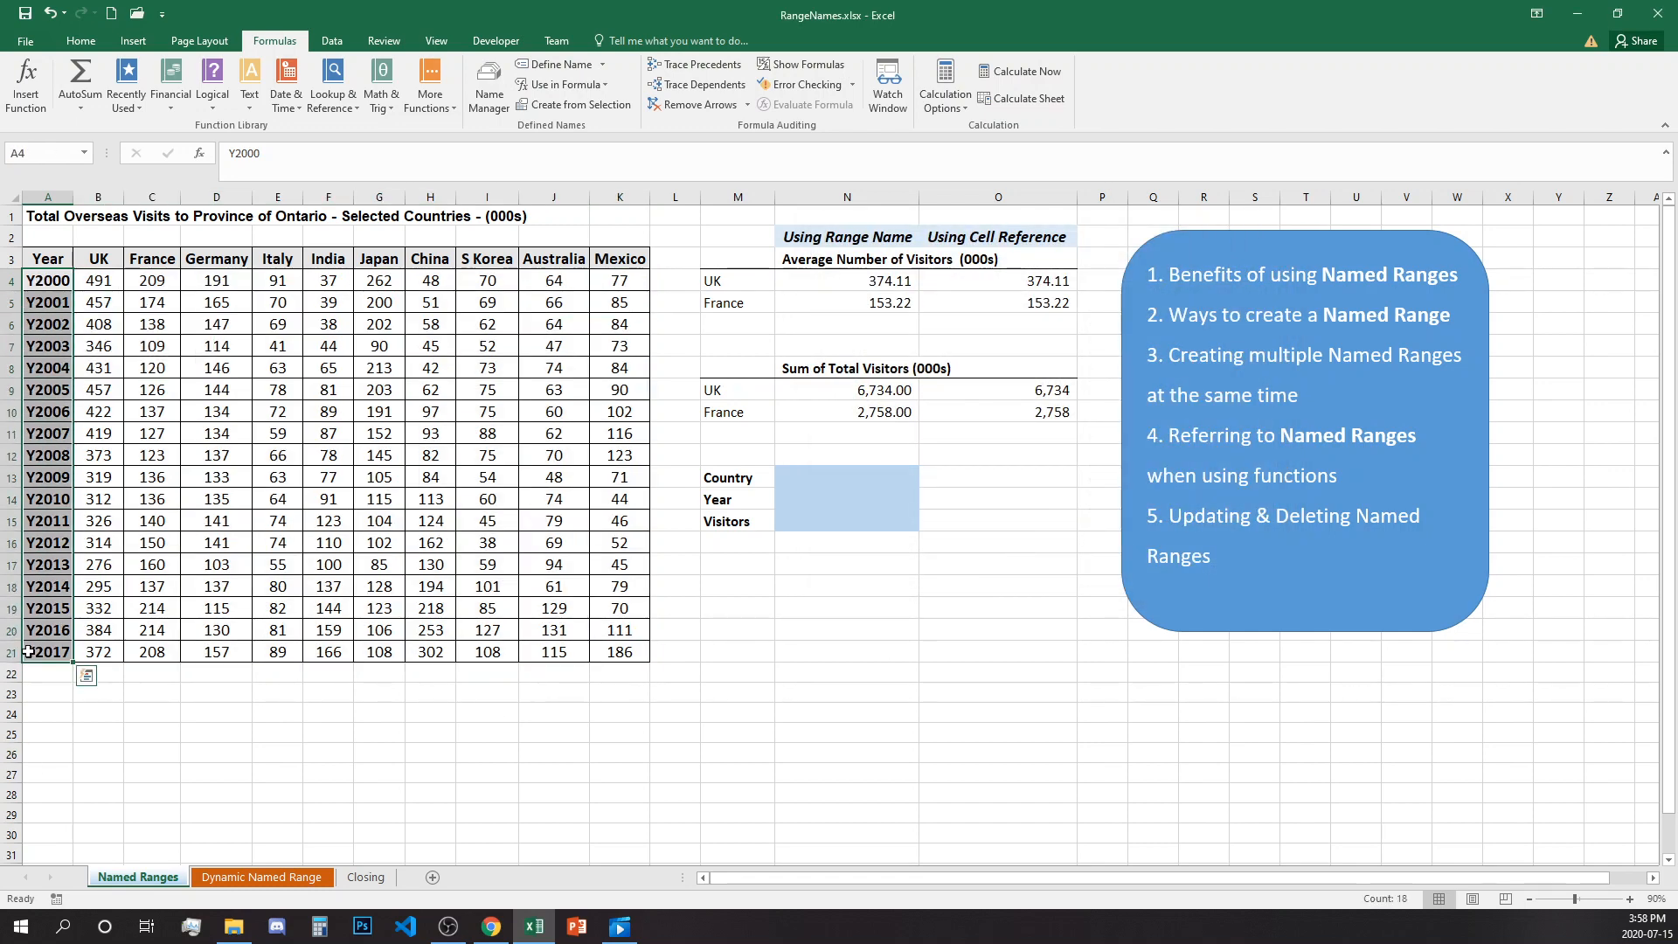
key(ctrl+f)
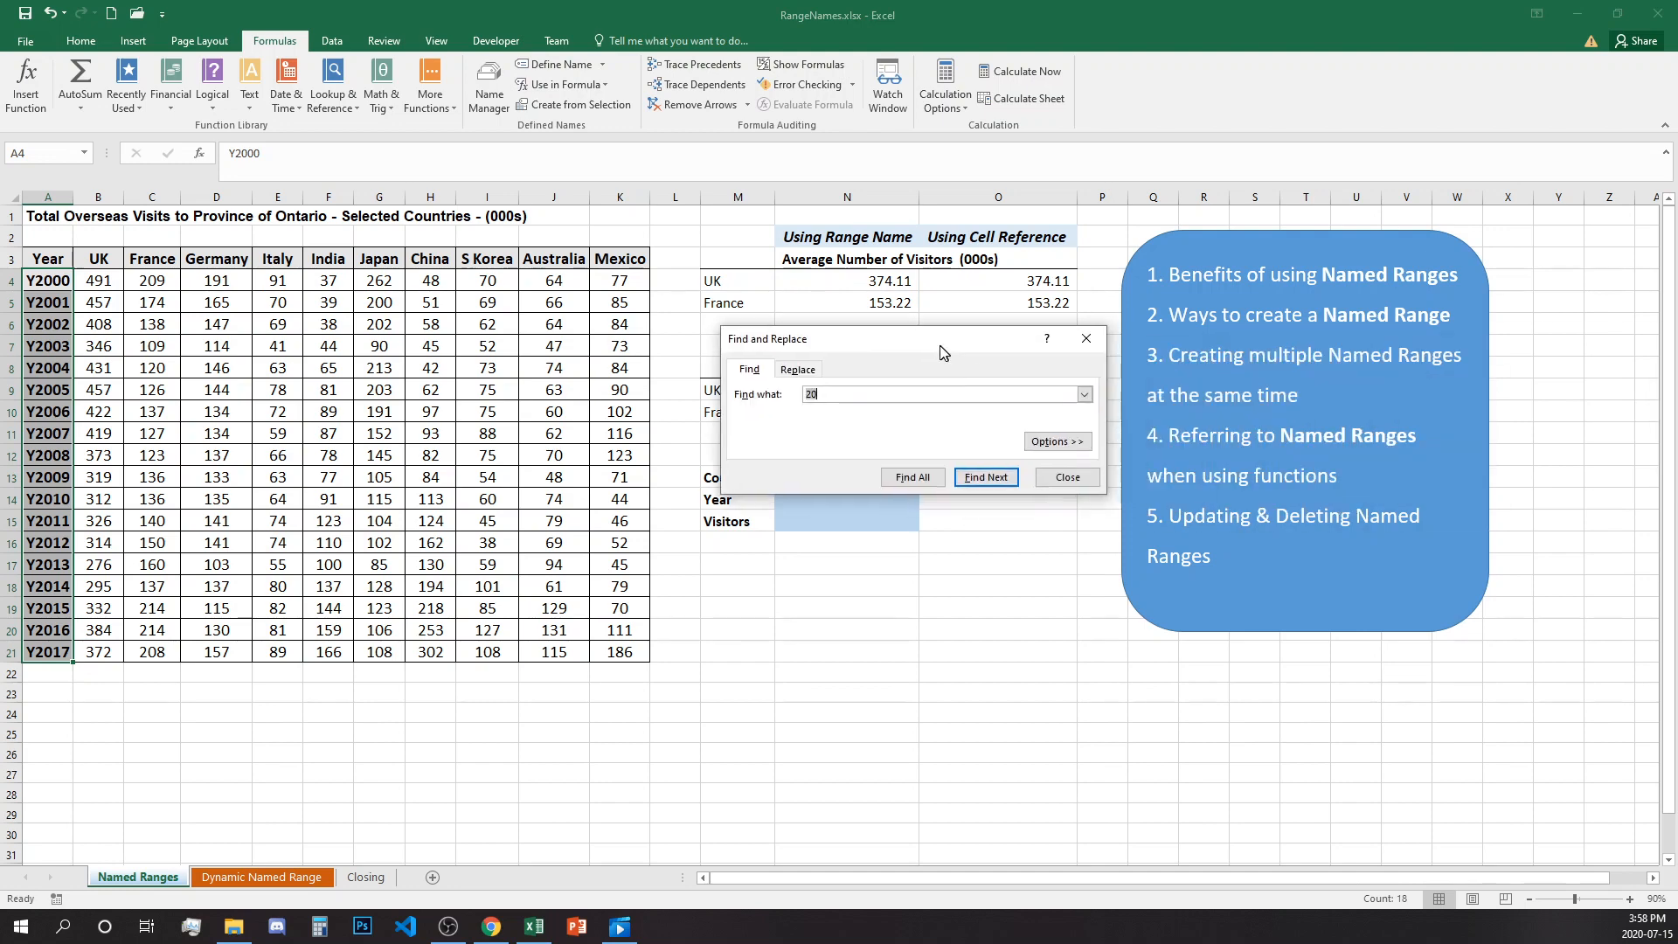
click(784, 361)
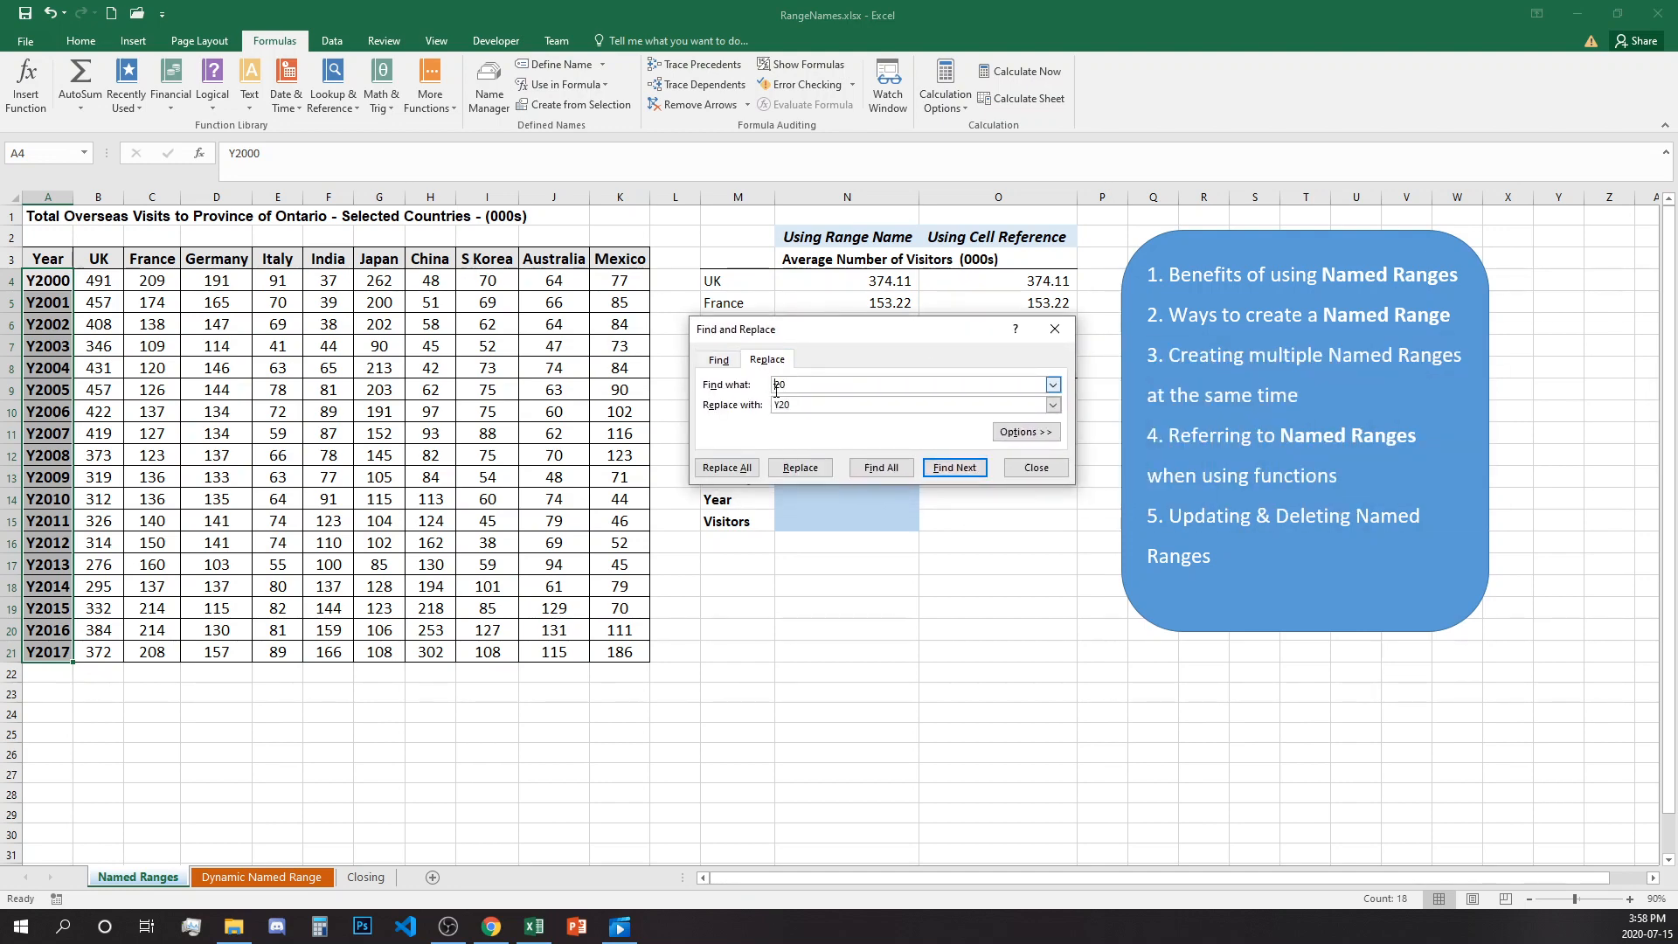
click(782, 406)
key(BackSpace)
click(755, 467)
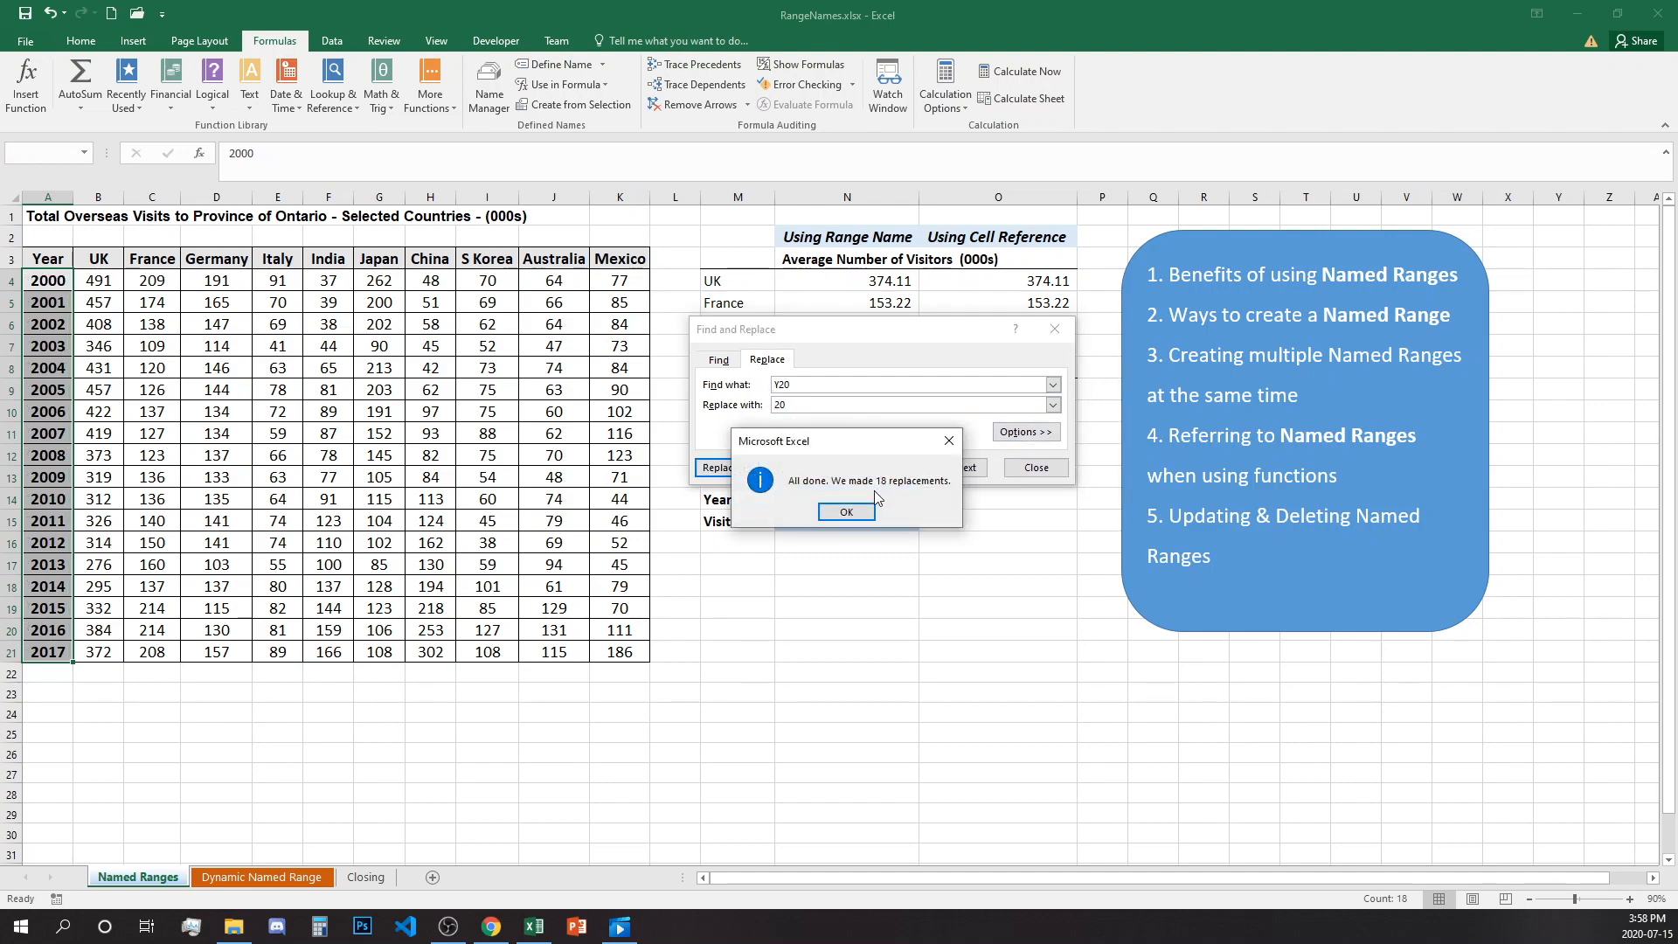
click(846, 513)
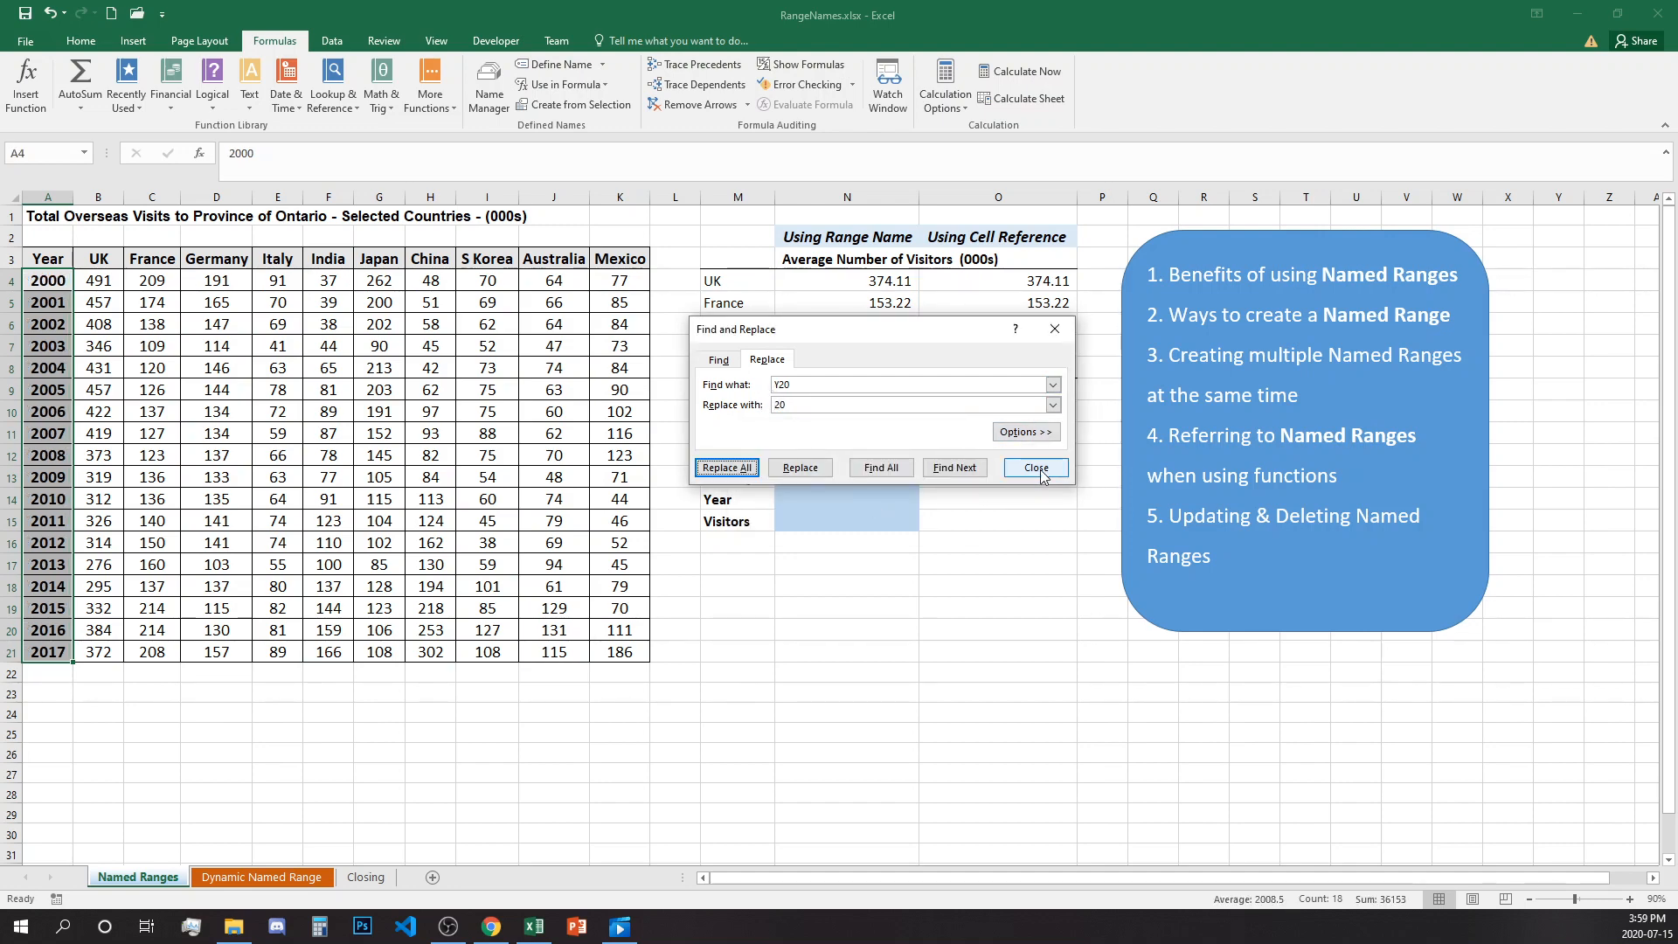
click(1036, 468)
click(987, 564)
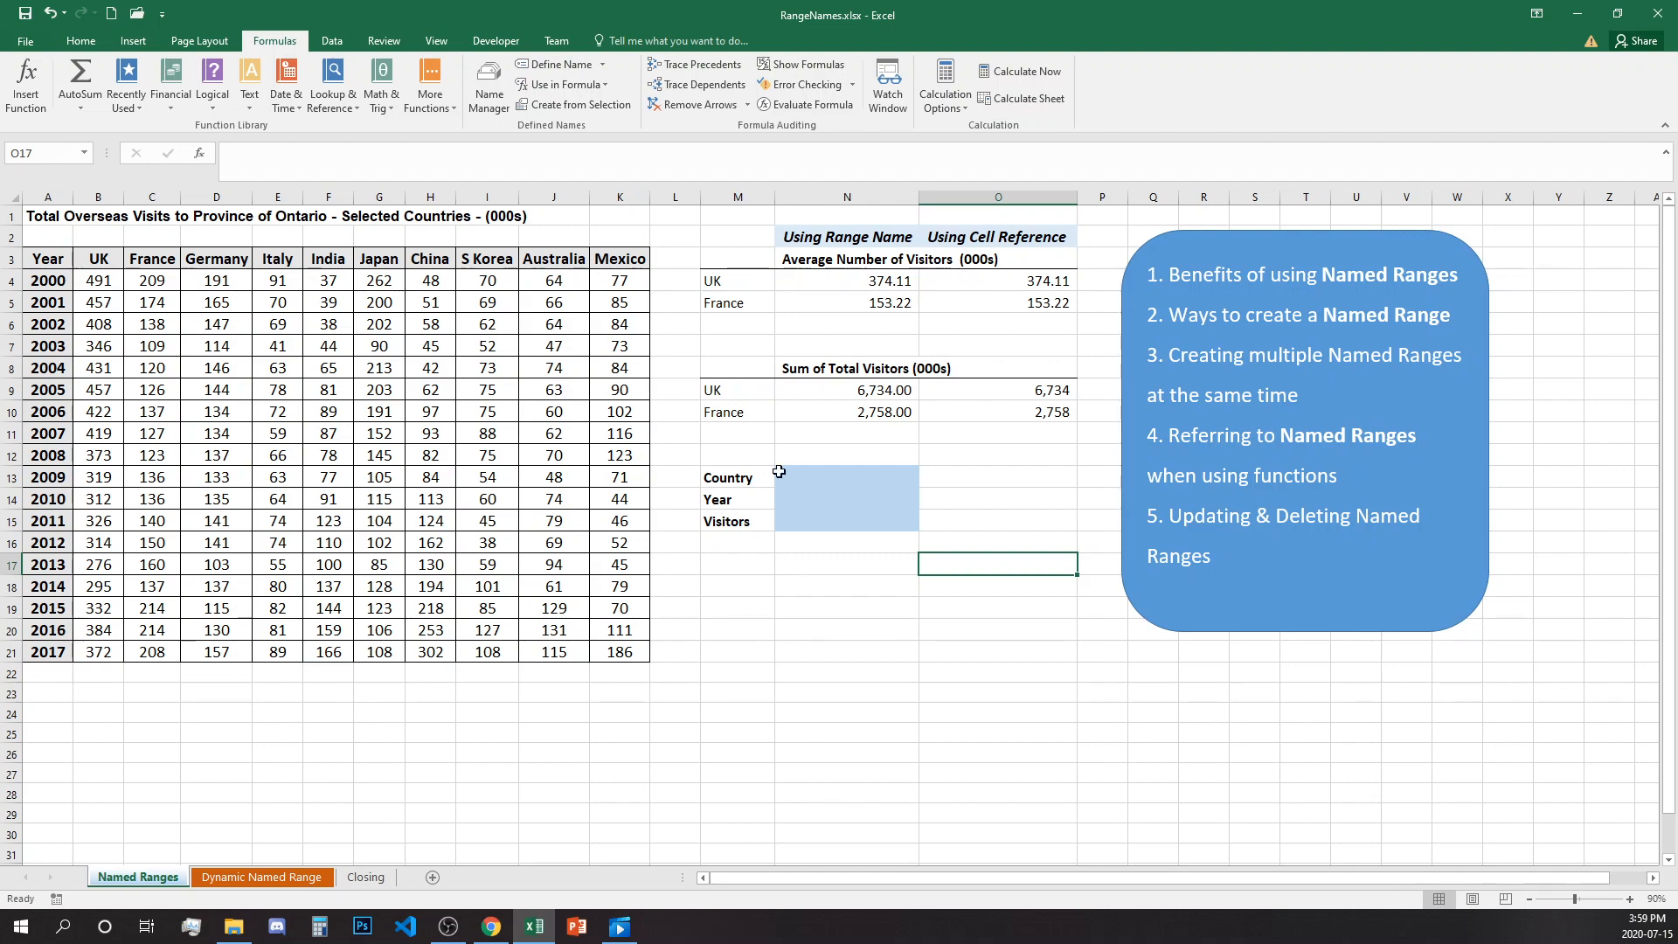
Define the workbook-scoped name Country for the country headings in B3:K3.
click(826, 477)
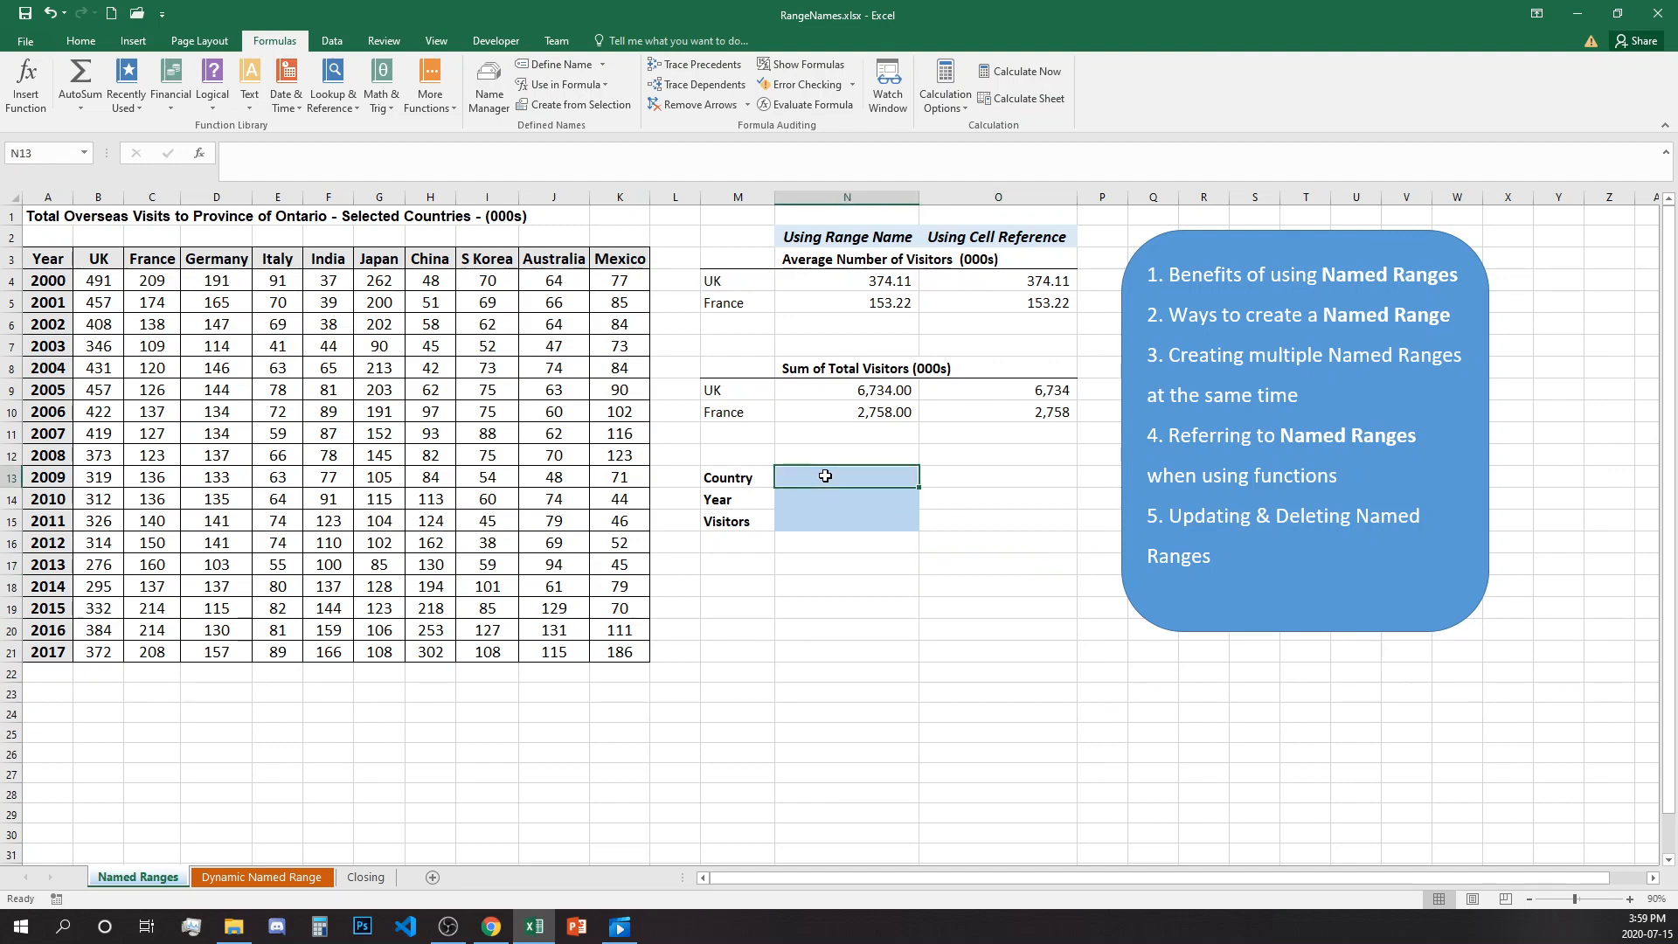
click(802, 495)
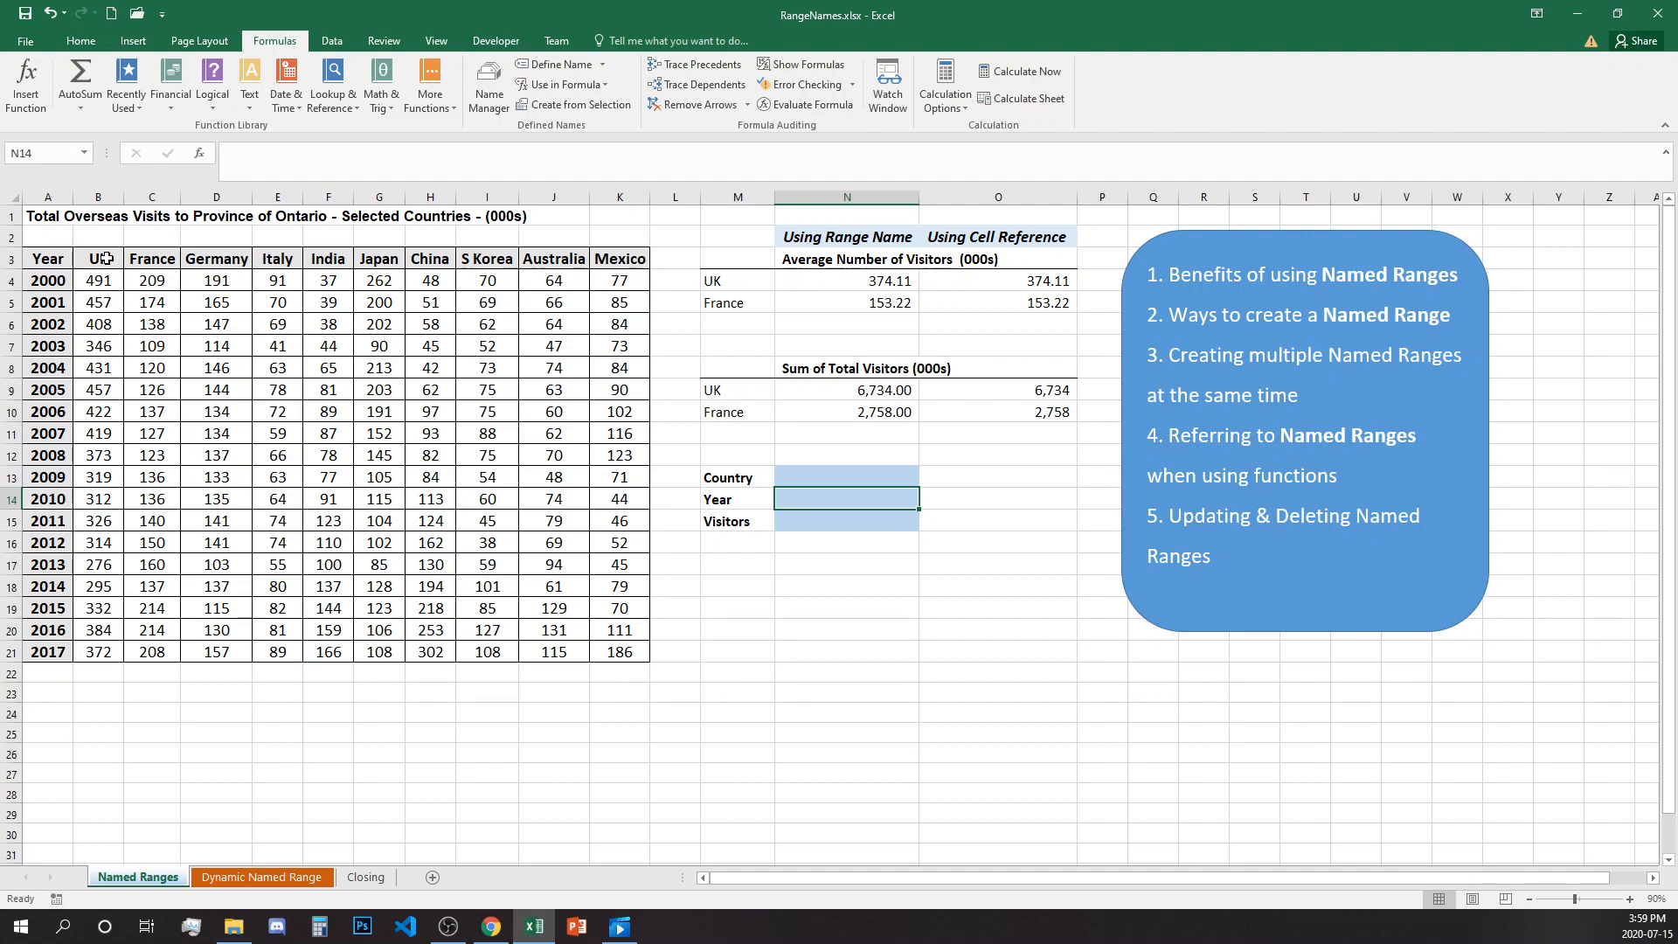
drag(106, 255, 621, 256)
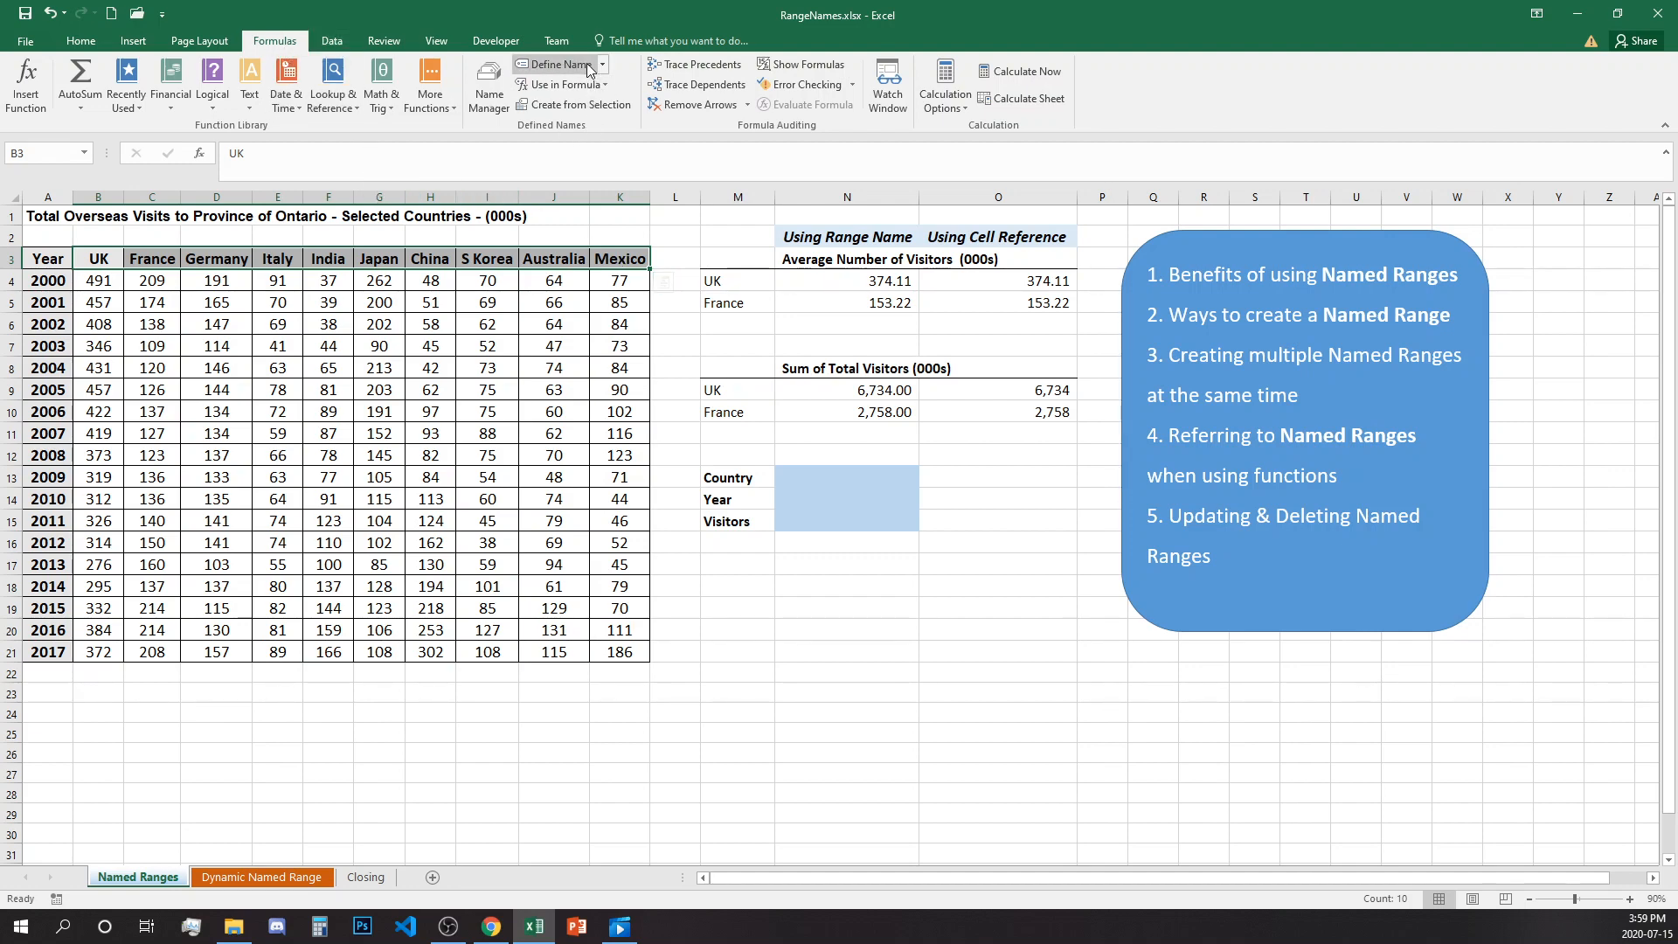
click(577, 61)
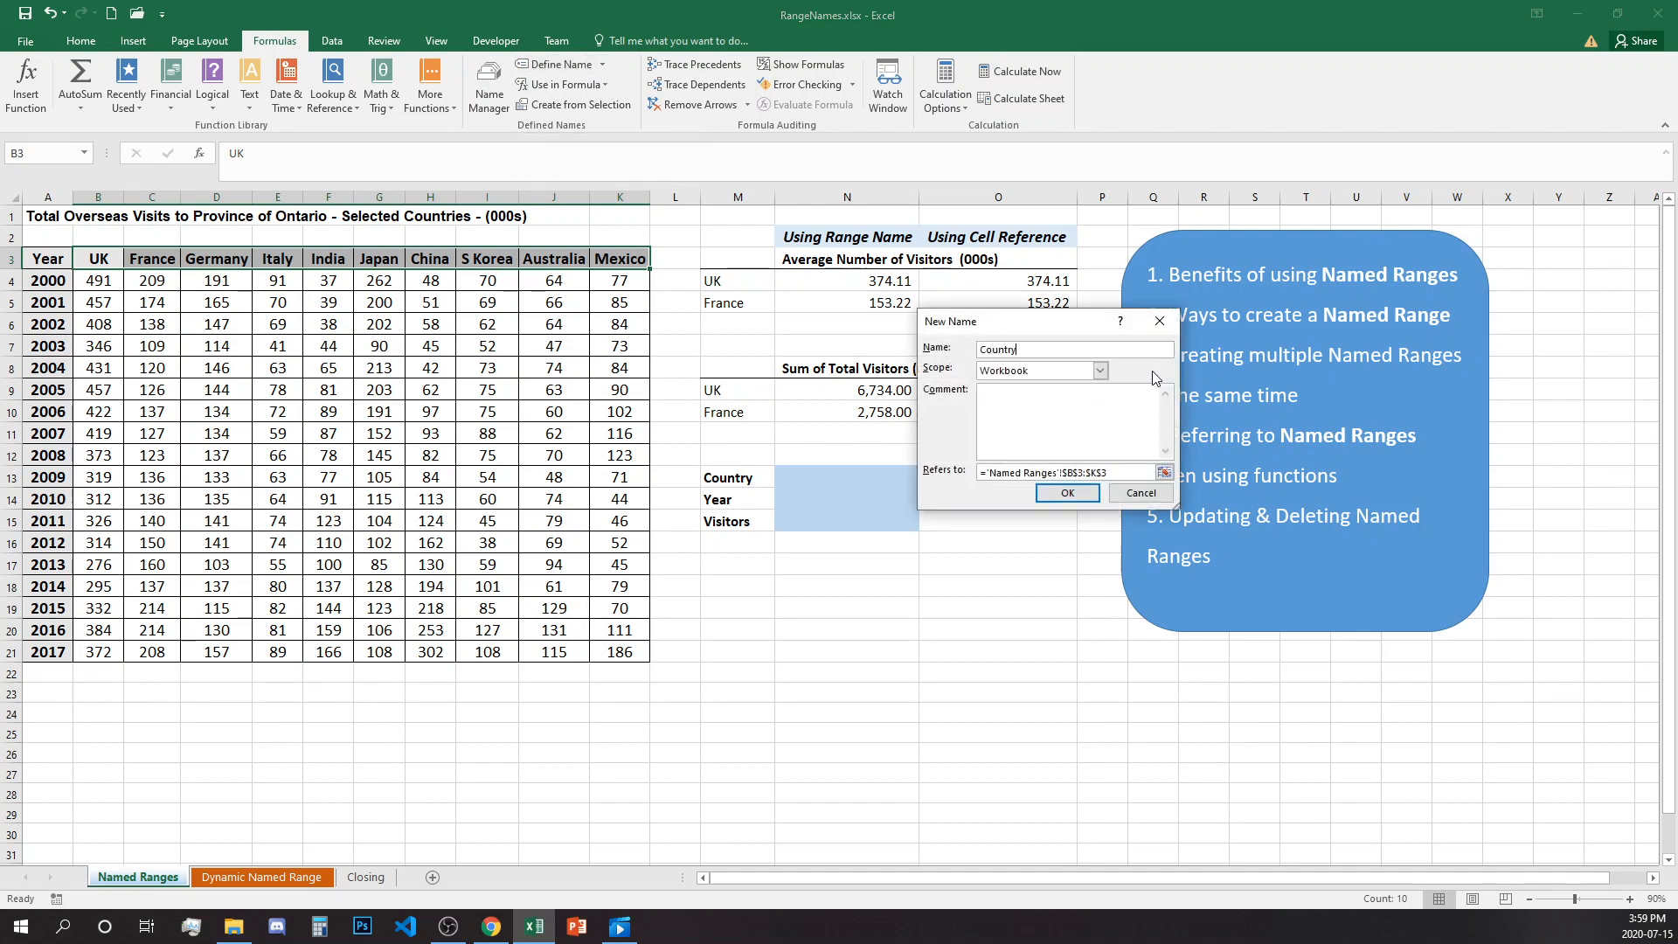
click(1069, 492)
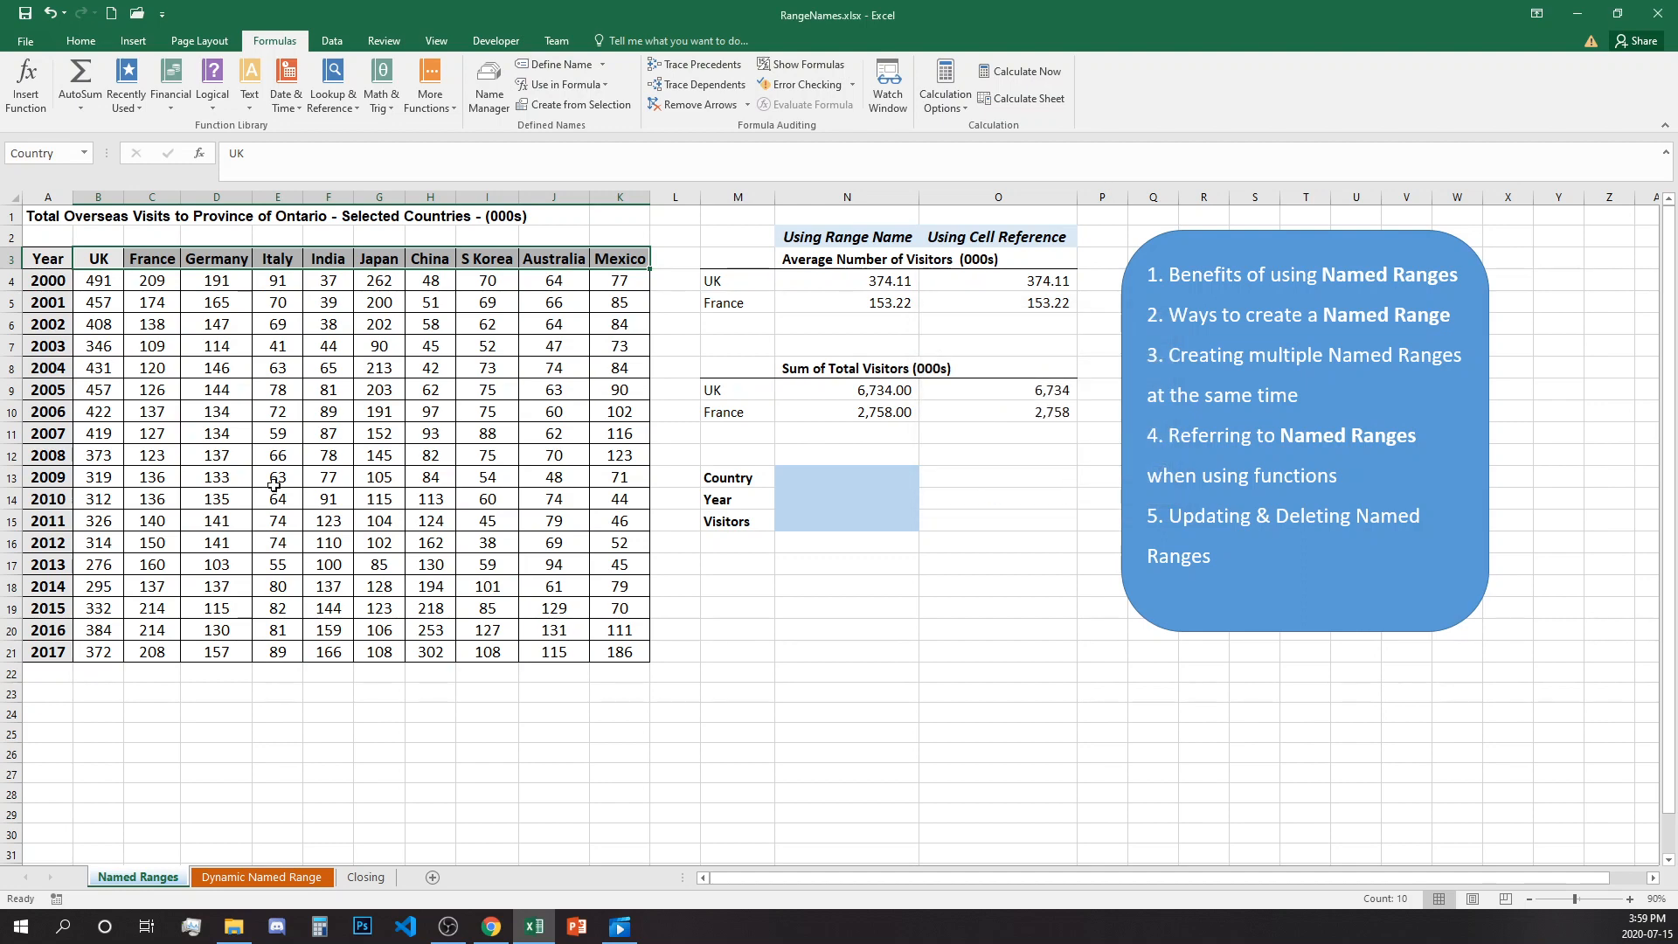
Create a named range for the year column from the selection A3:A21, using the top row as its name.
drag(41, 266, 25, 654)
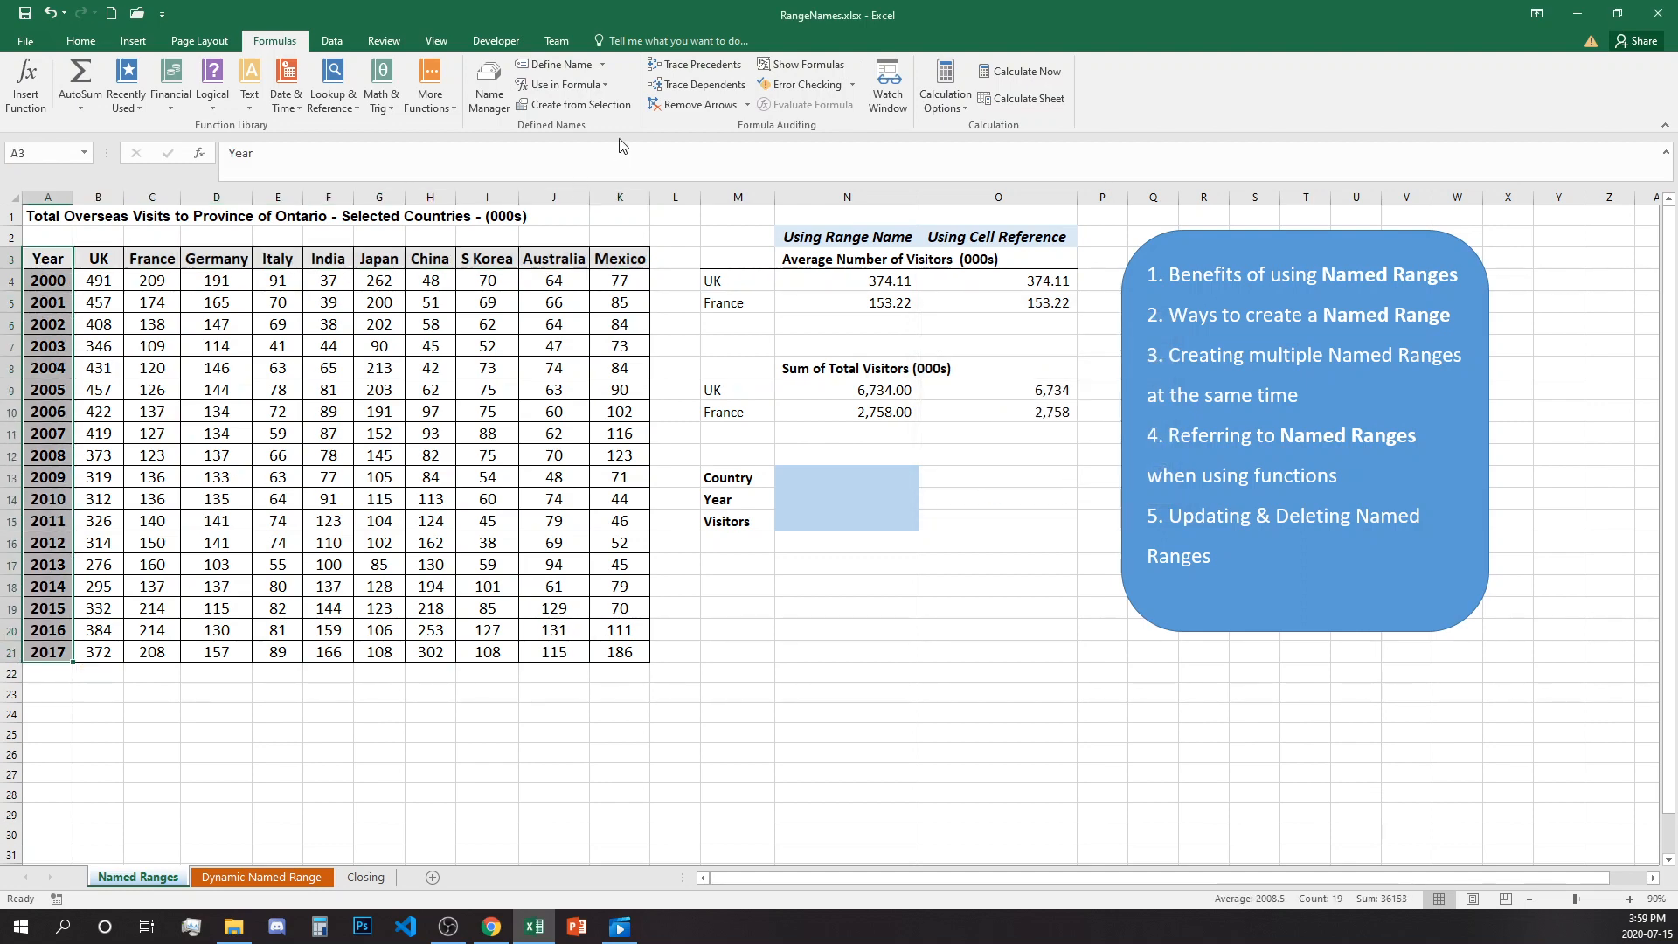
click(574, 104)
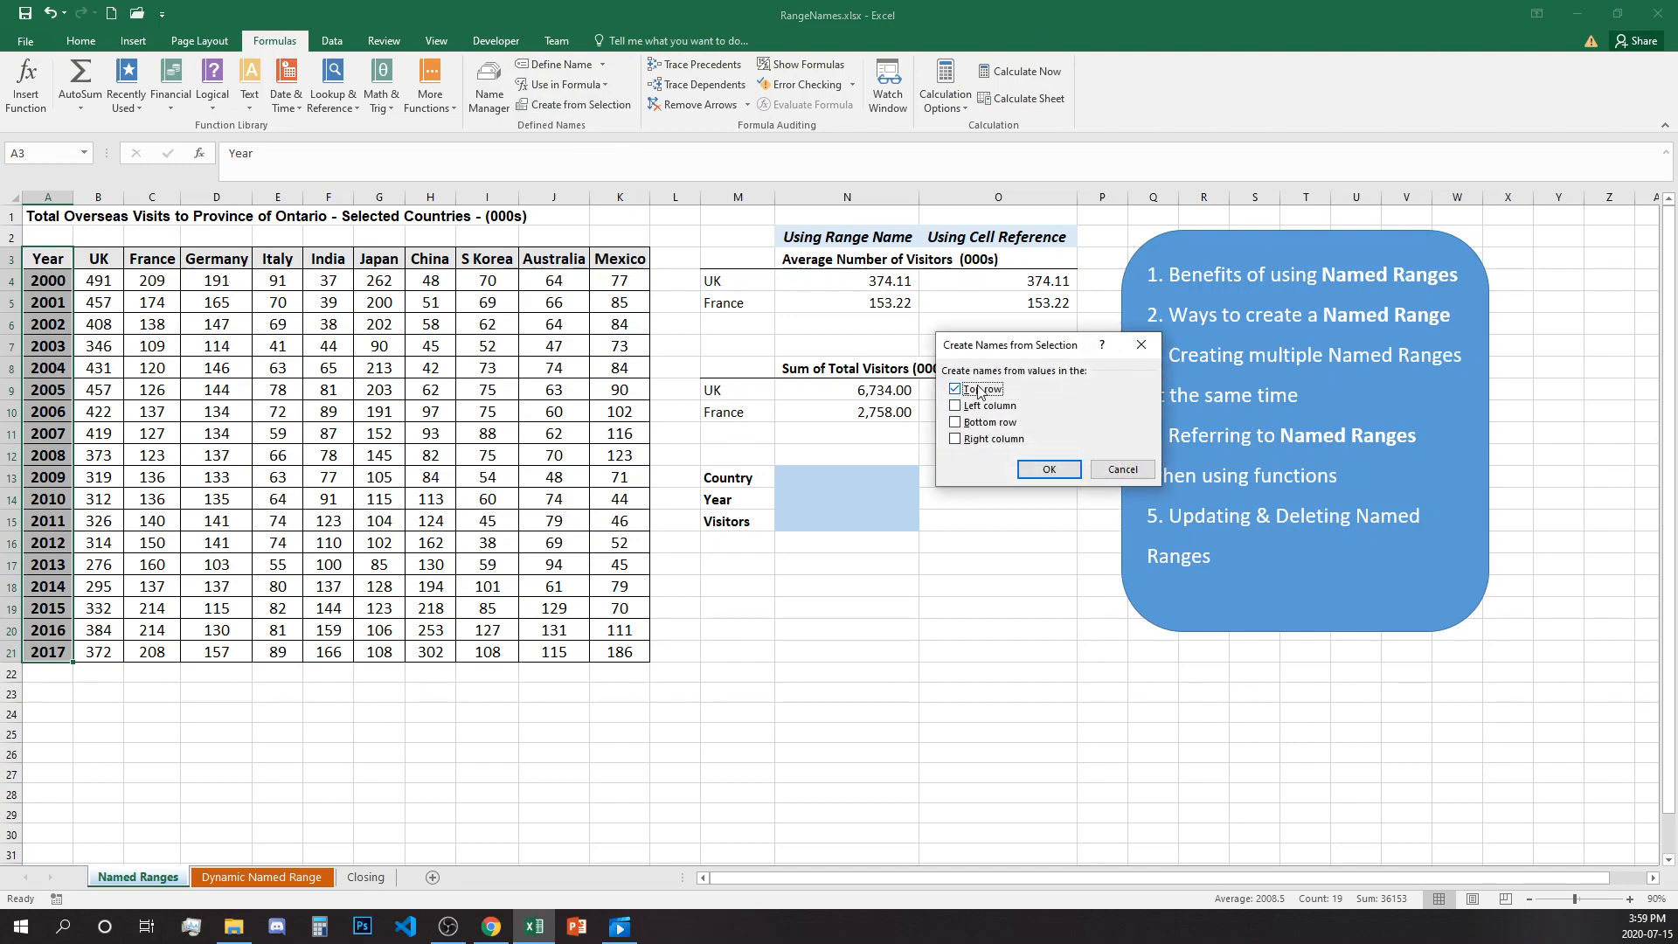
click(1048, 470)
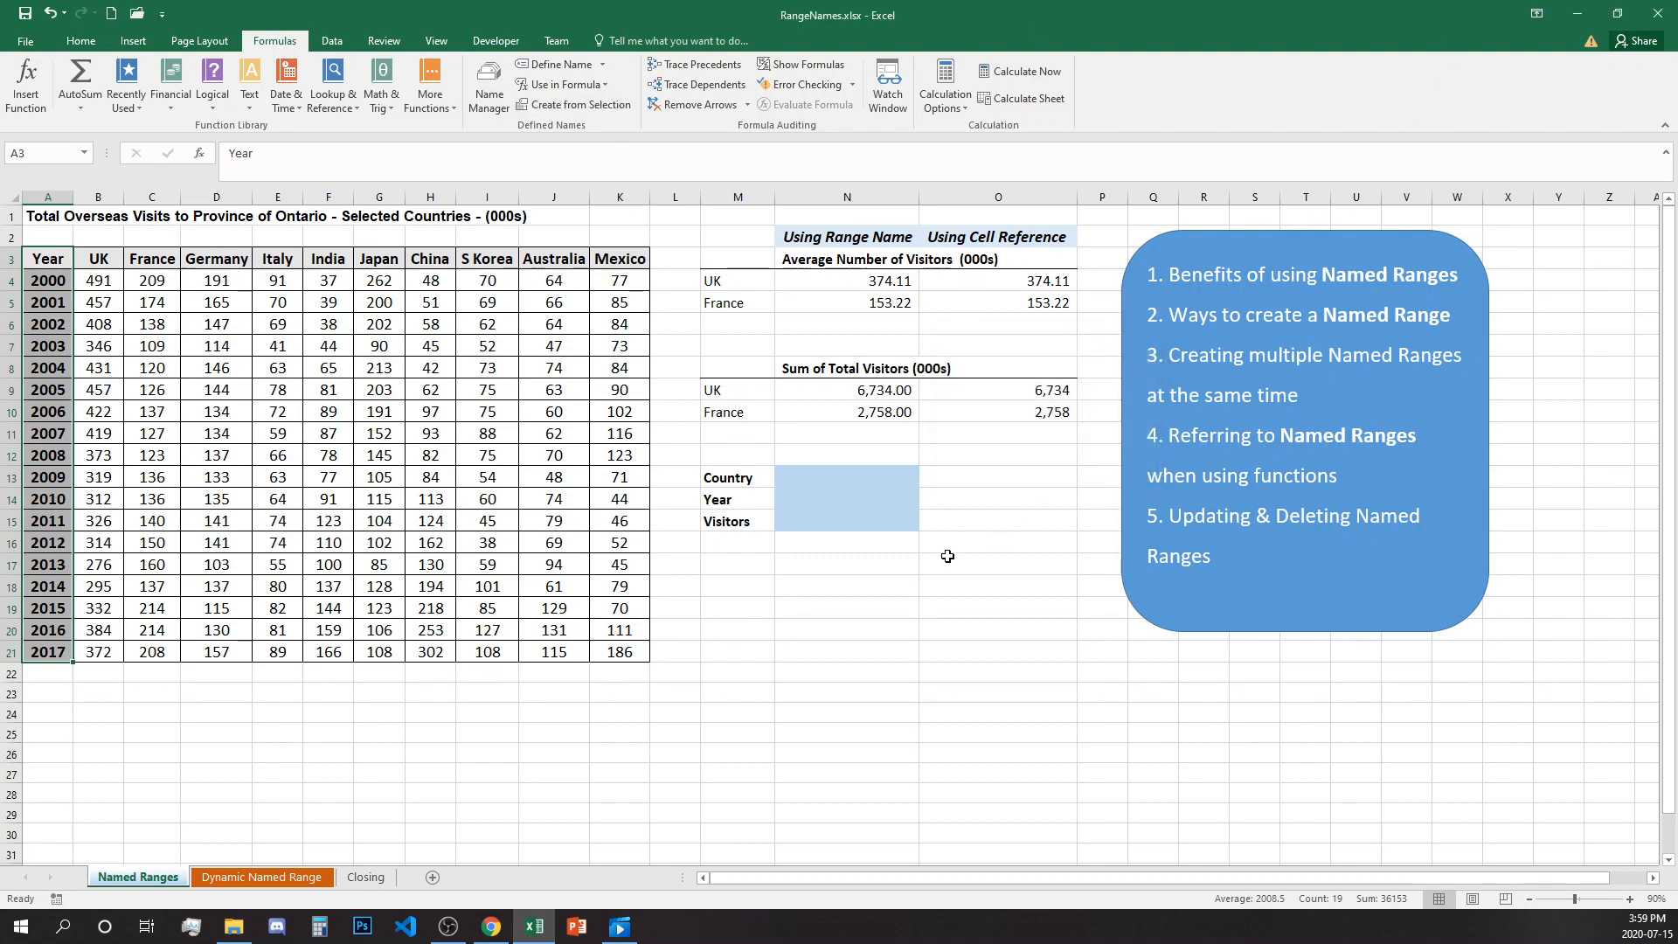
Add a list data validation to Country cell N13 with =country as its source, and check the resulting dropdown.
click(892, 476)
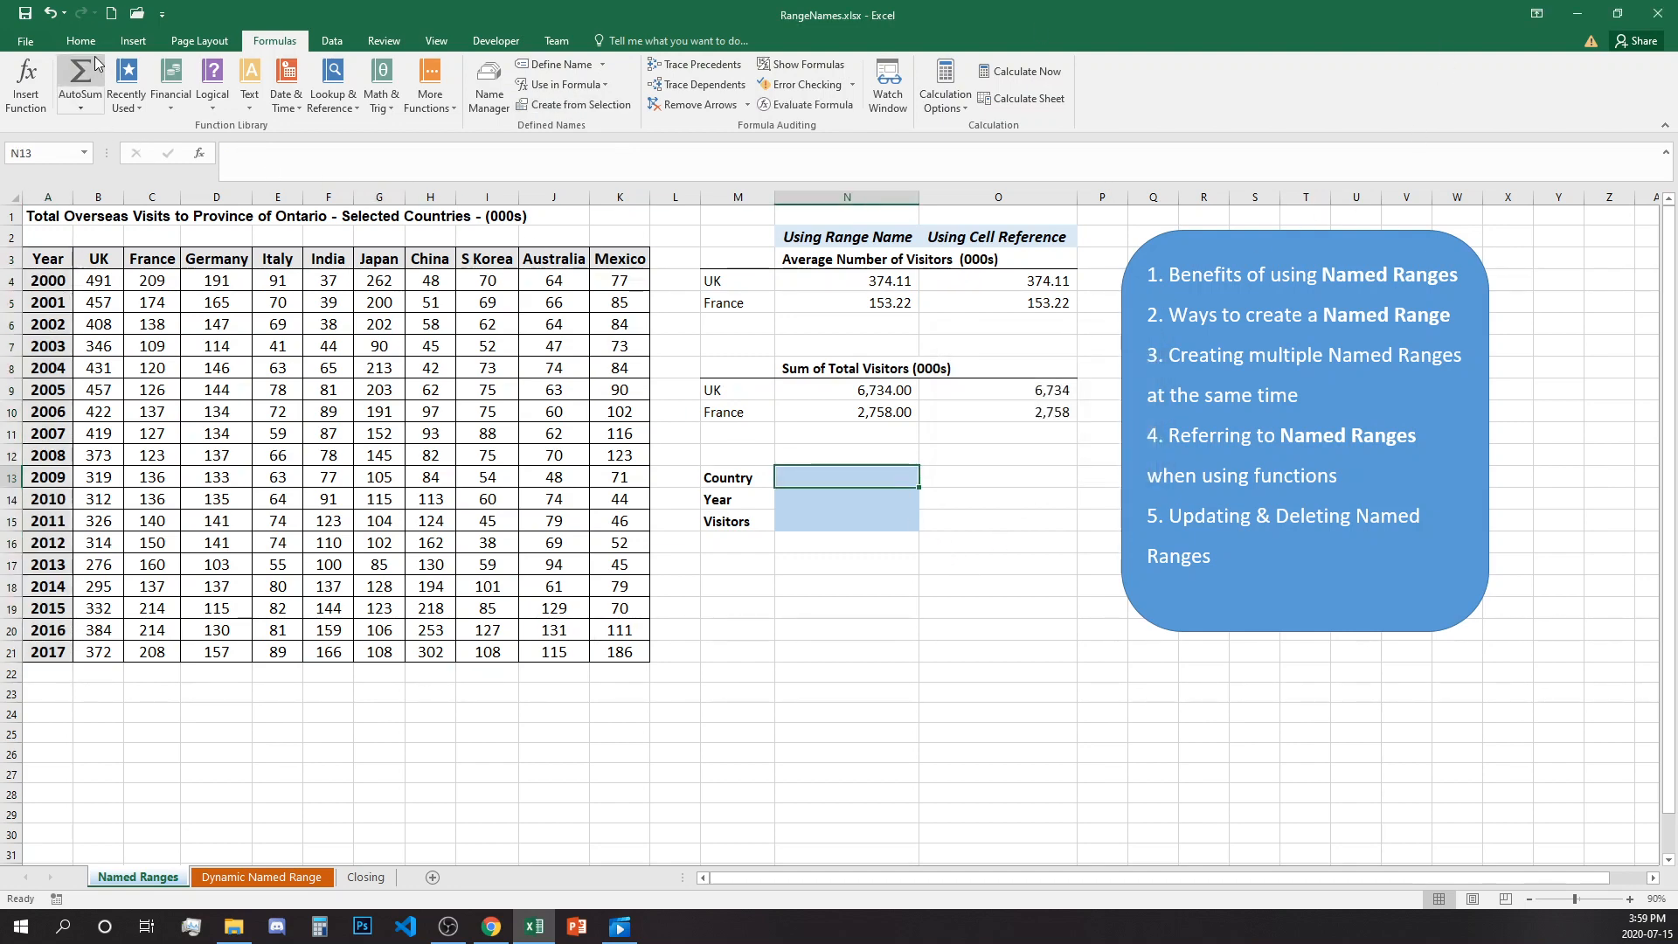
click(336, 41)
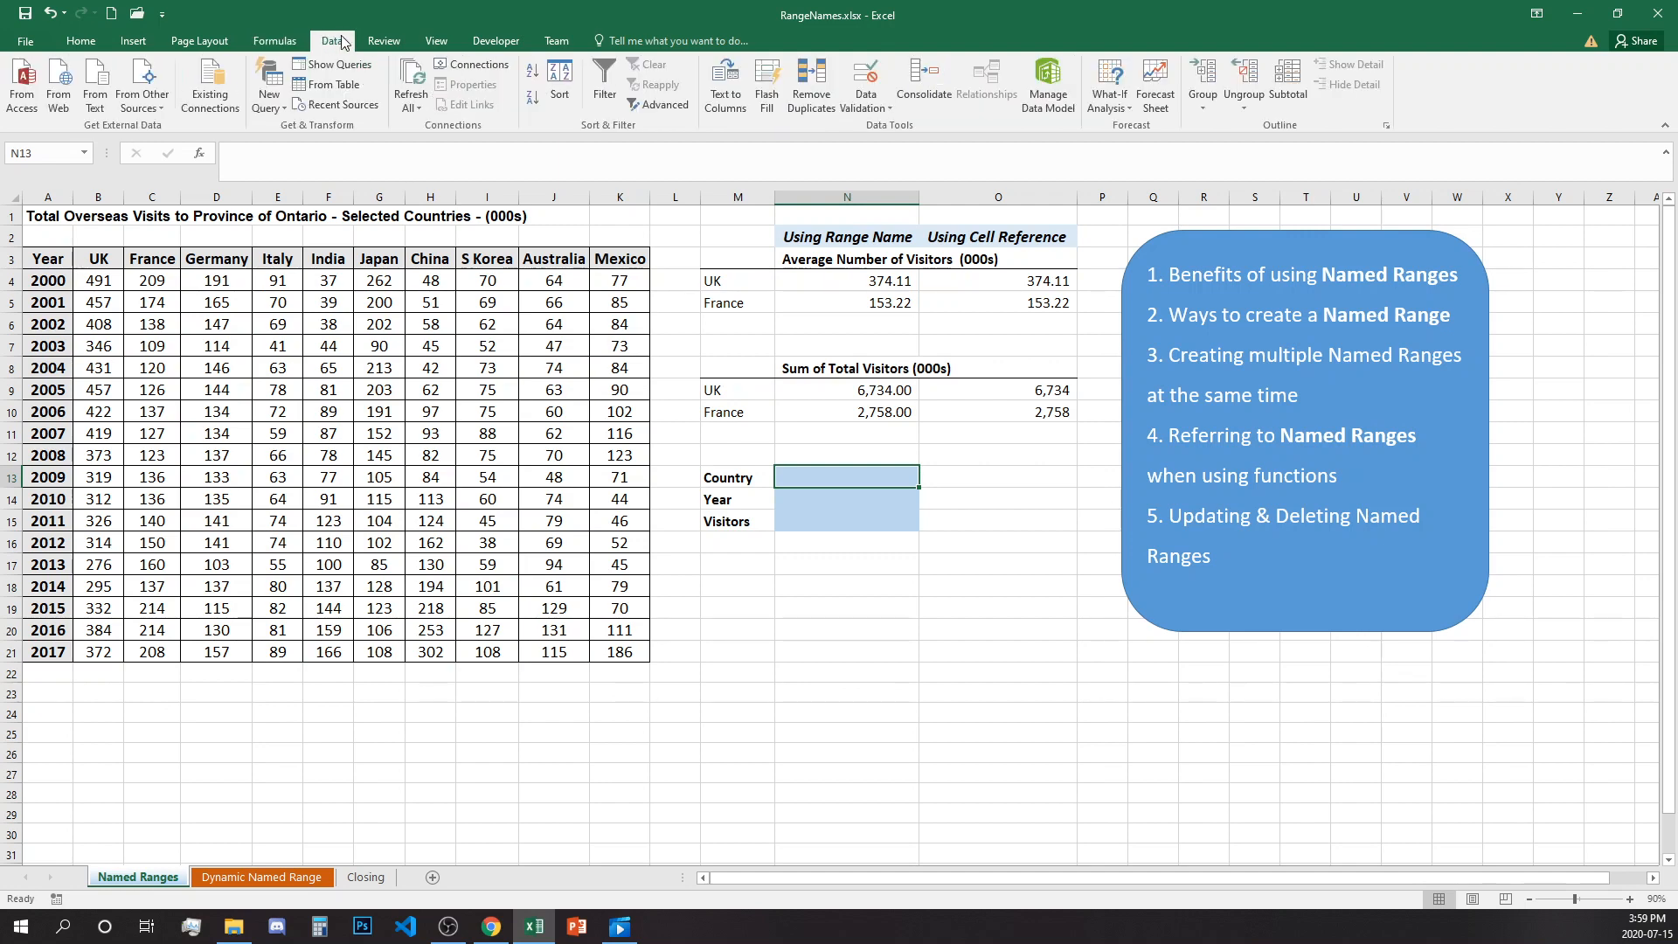
click(888, 106)
click(900, 126)
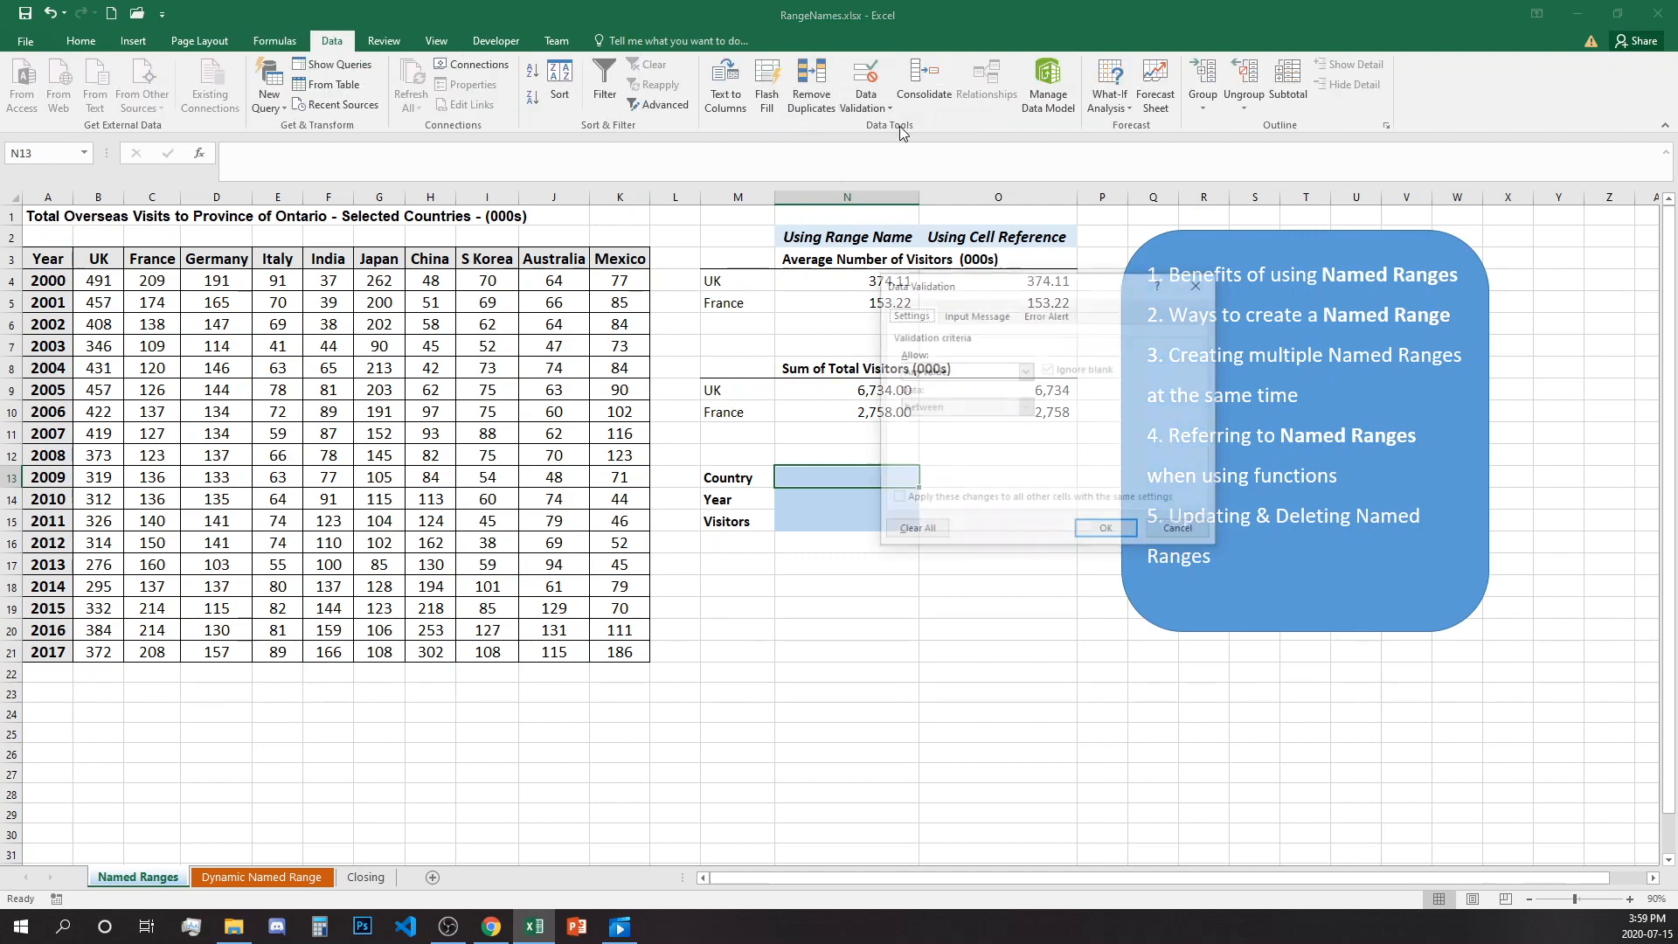
click(1005, 372)
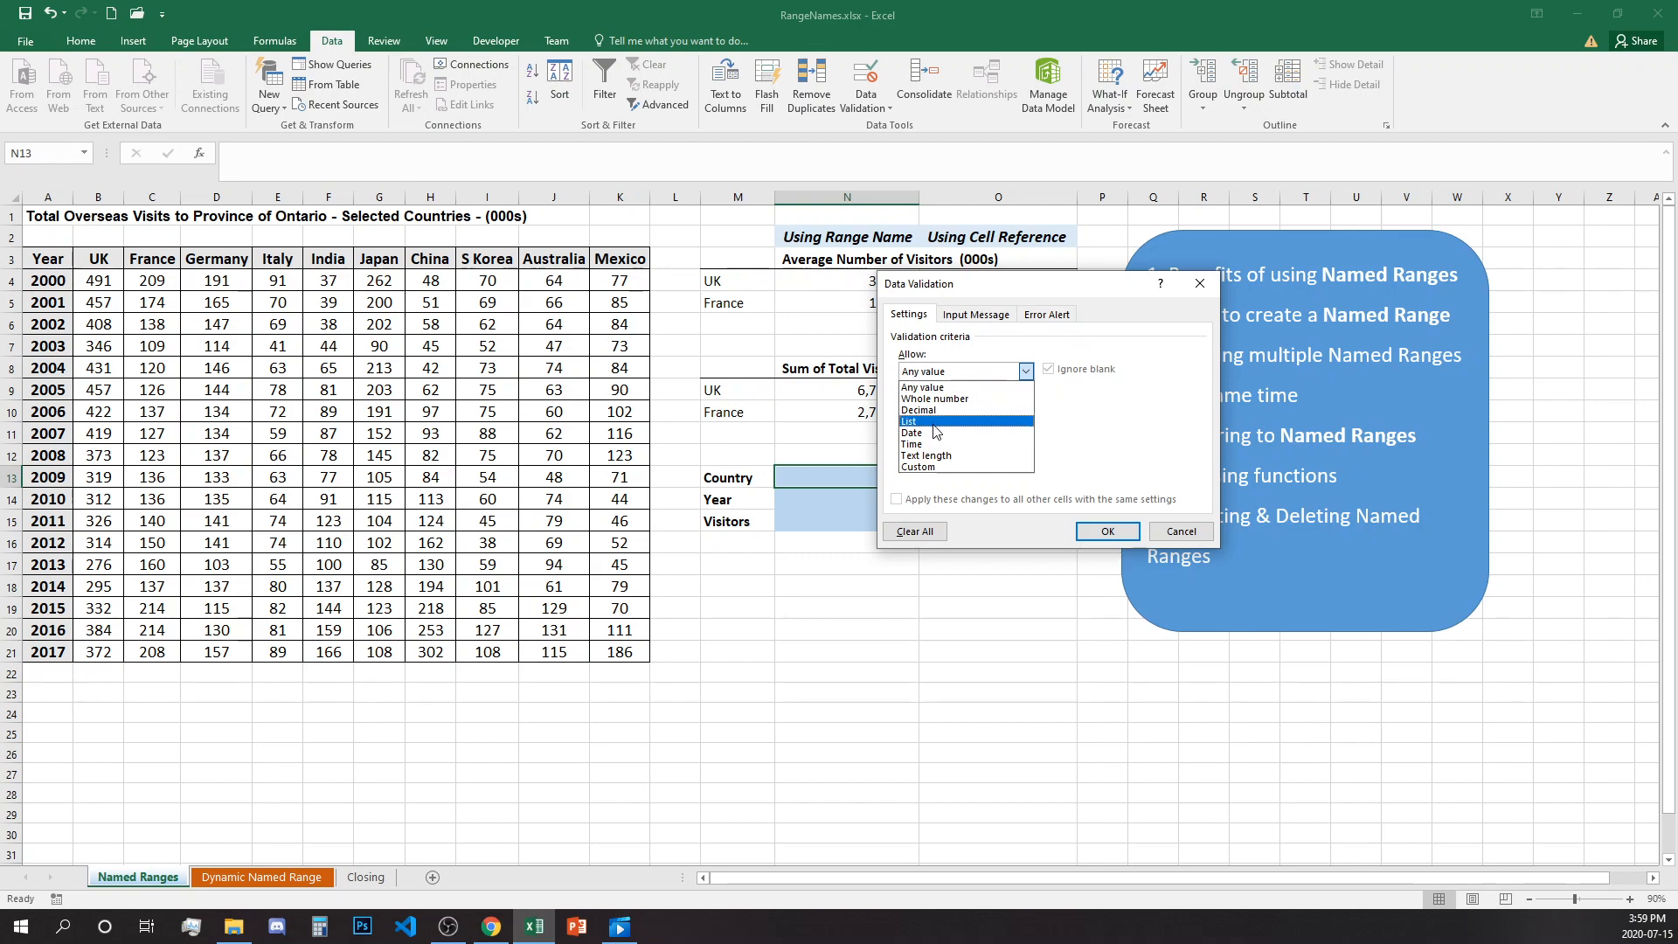
click(933, 424)
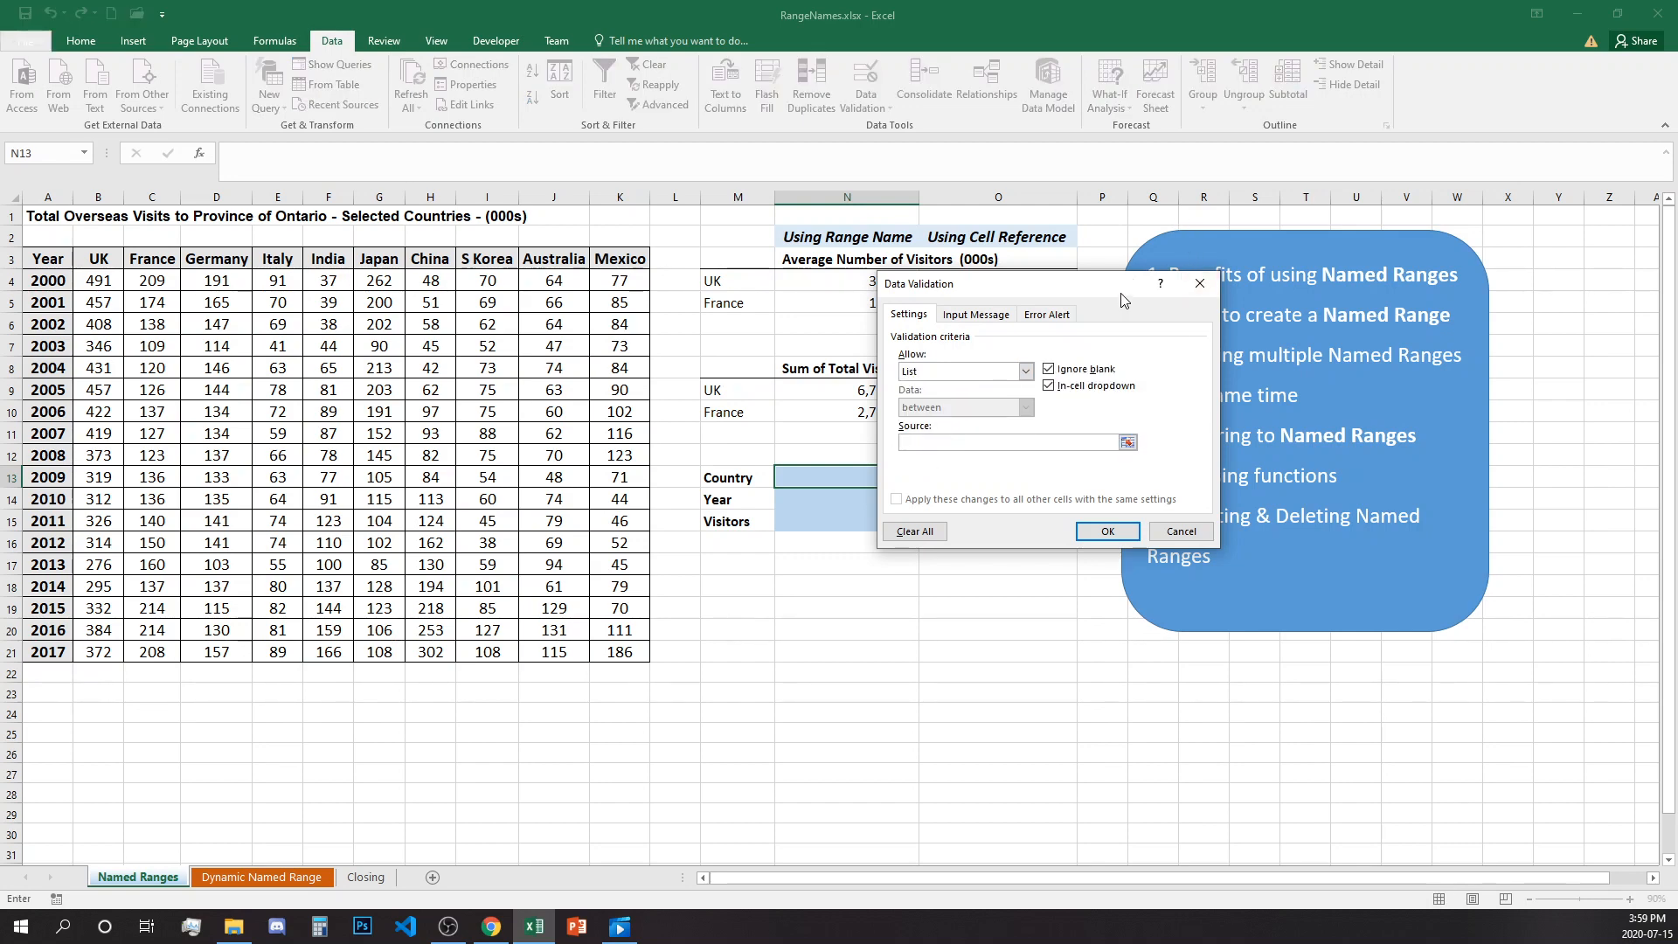
drag(1123, 294, 1258, 216)
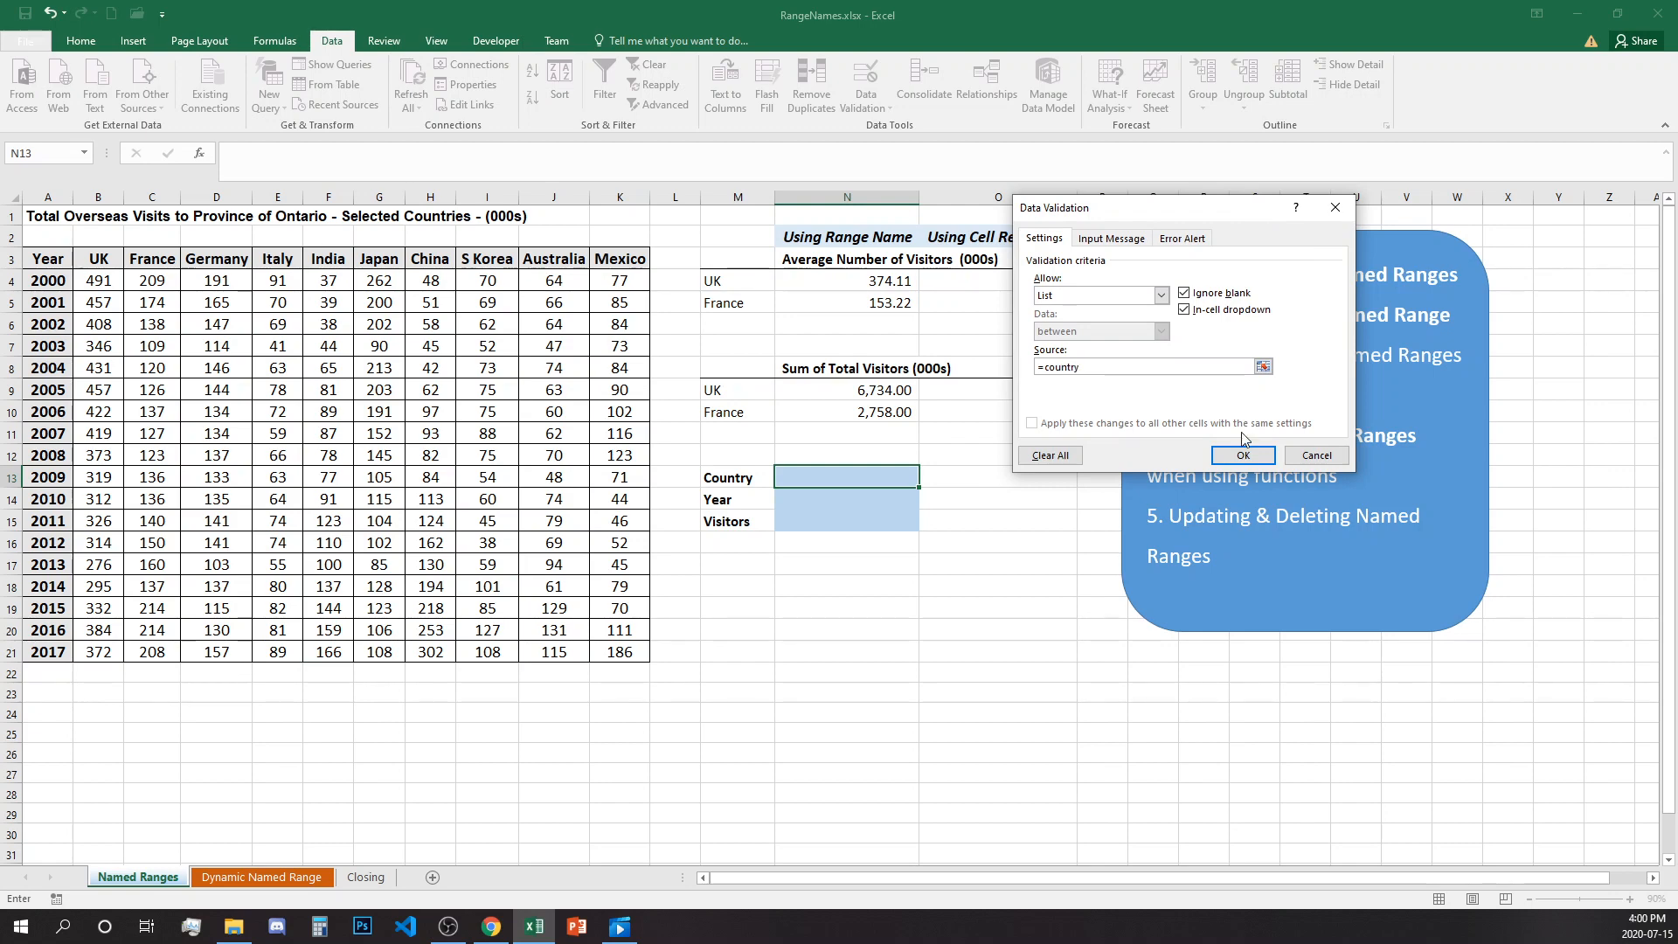
click(1232, 466)
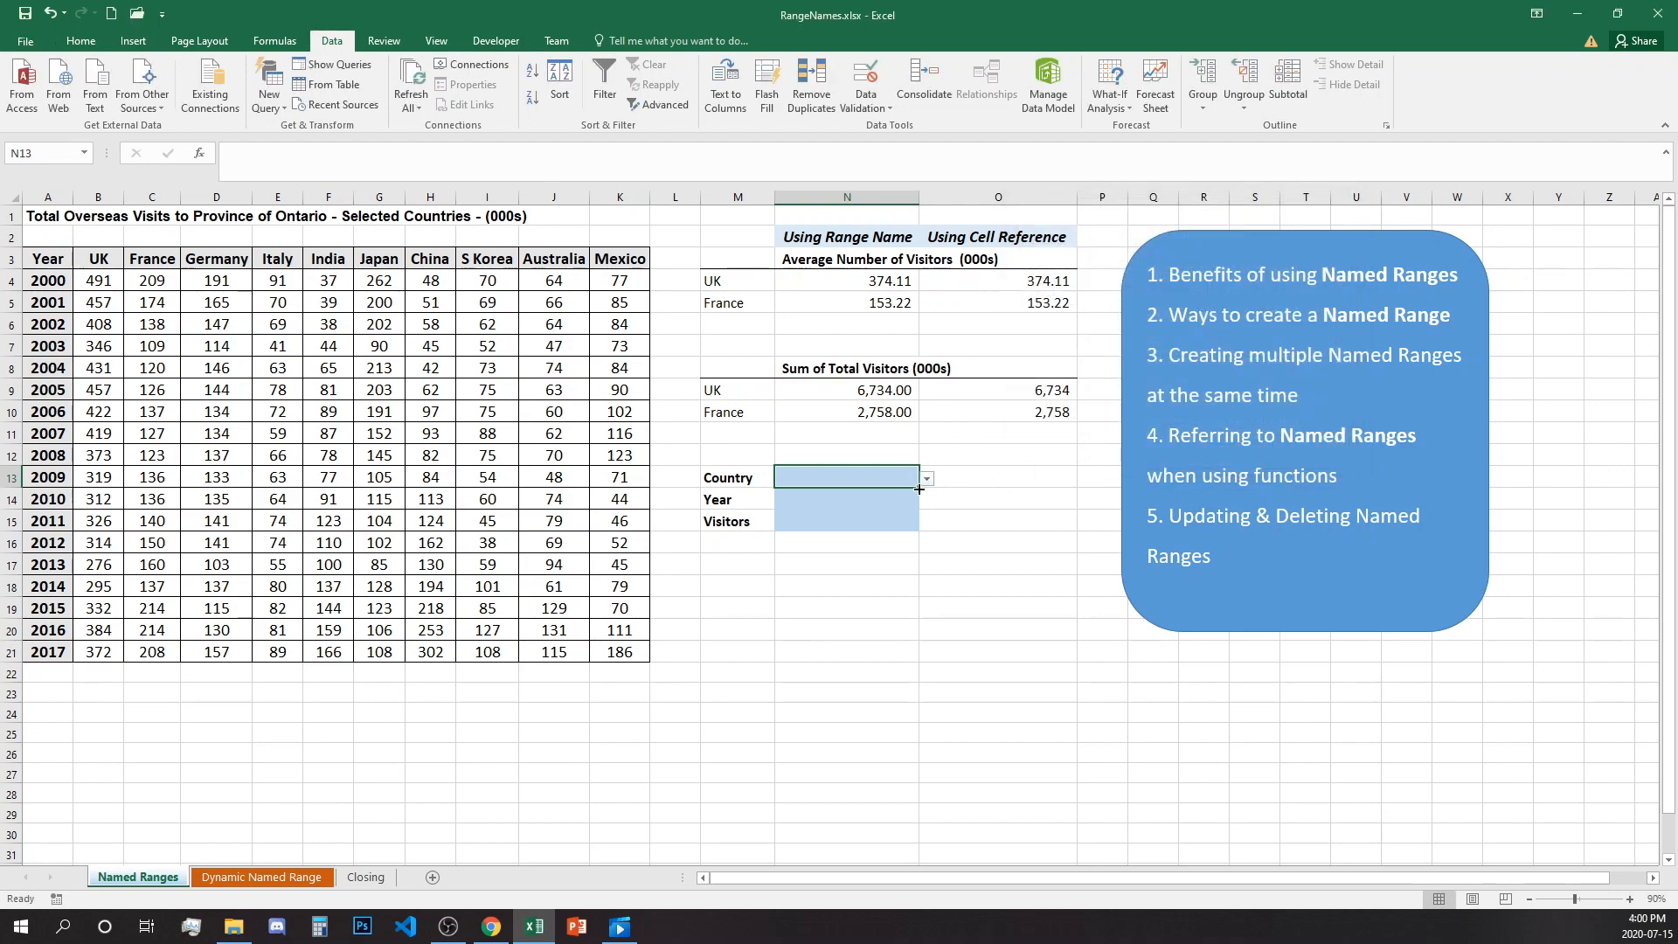
click(927, 478)
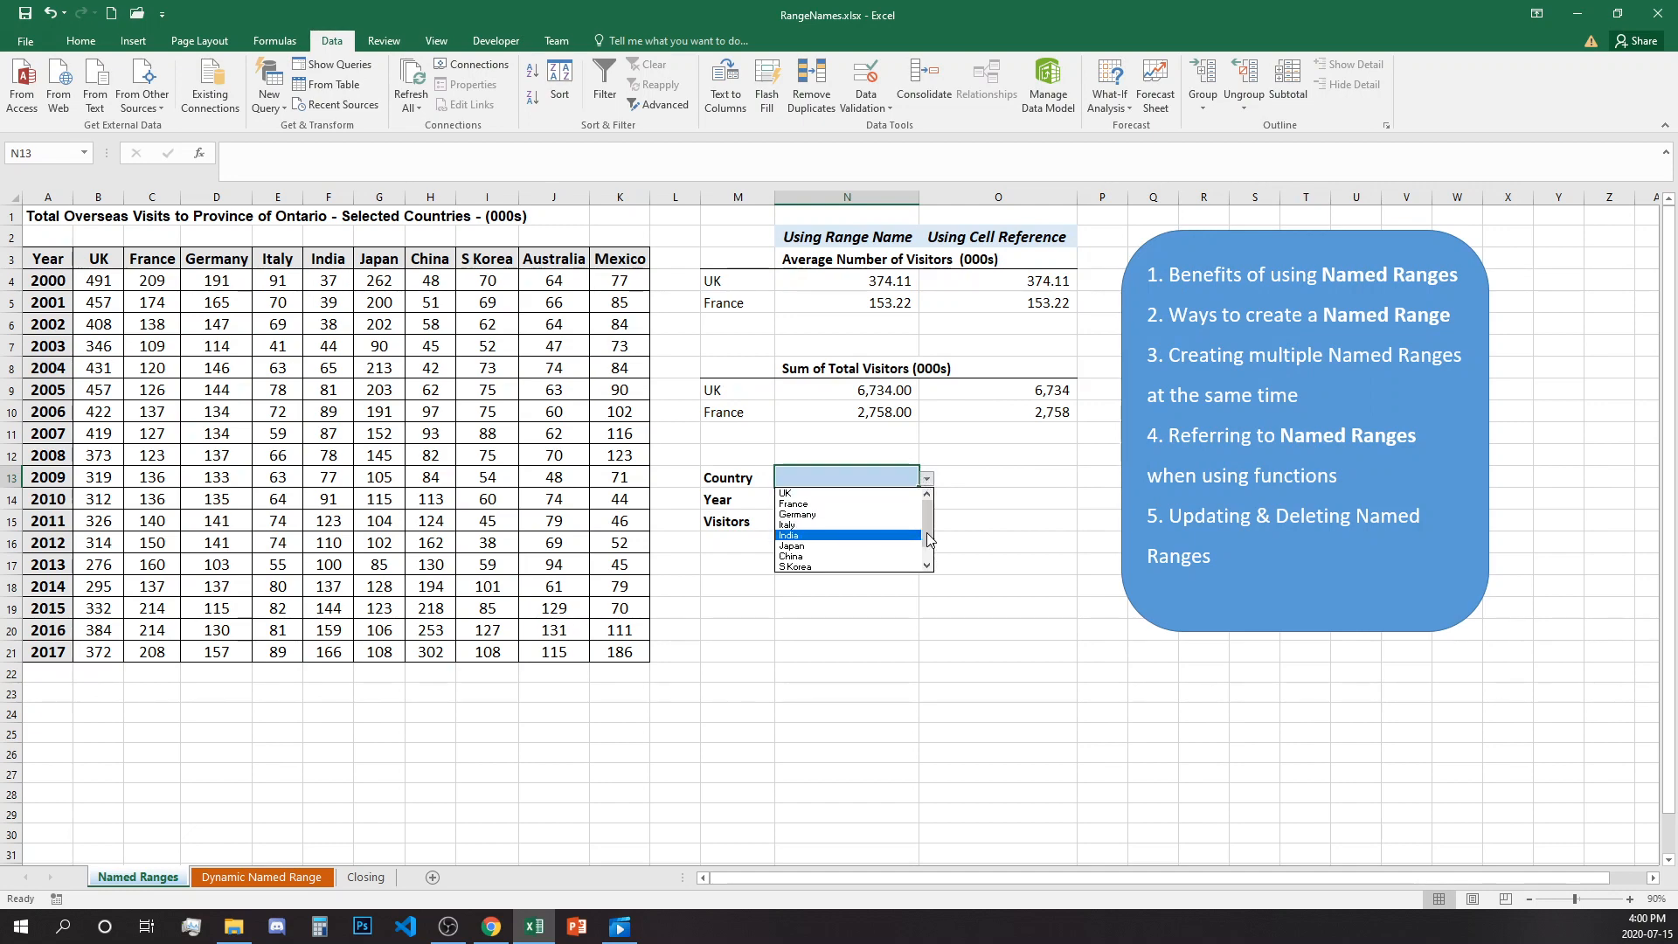
key(Escape)
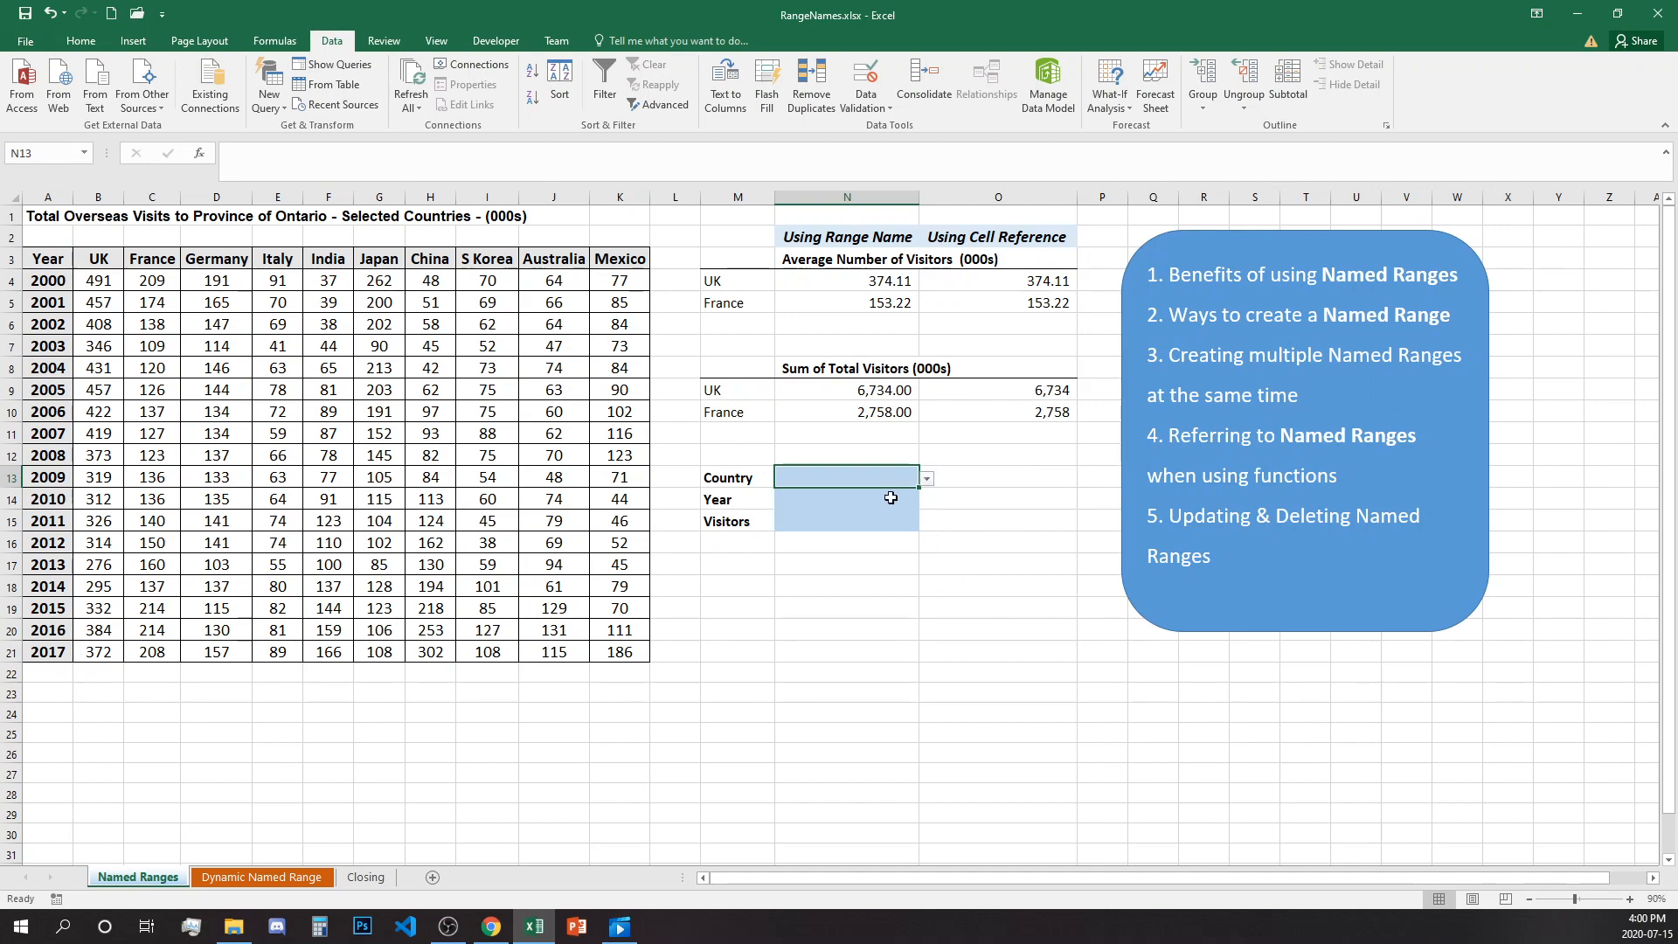
Add a list data validation to Year cell N14, using the named range of the year column as its source.
key(Return)
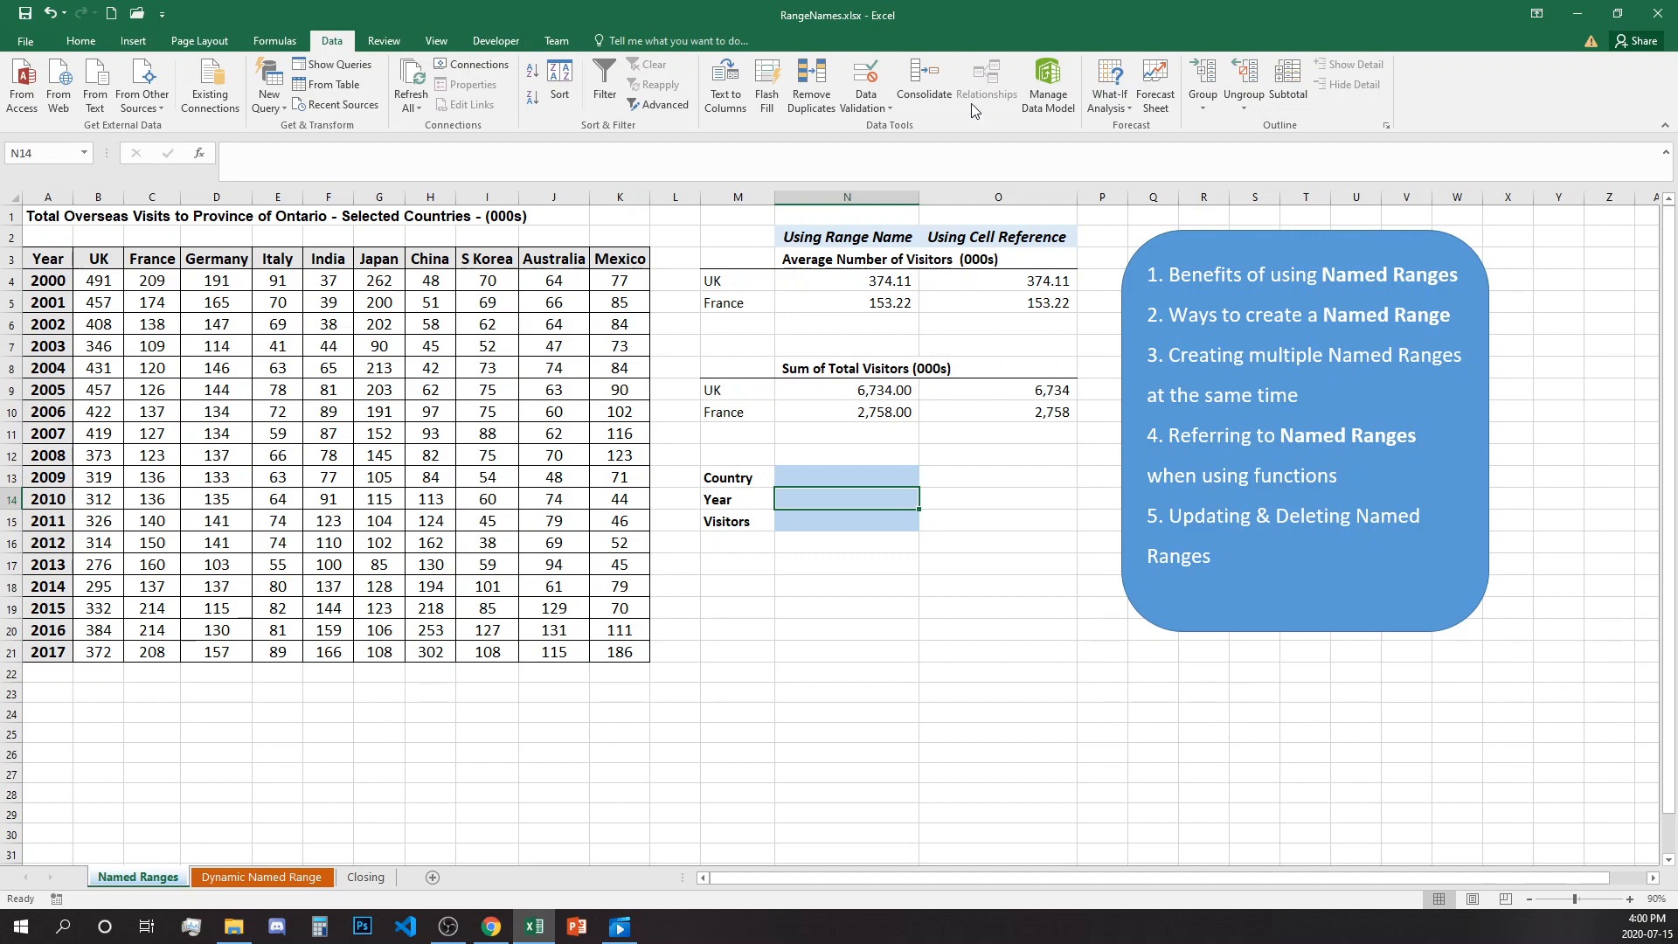
click(889, 108)
click(892, 129)
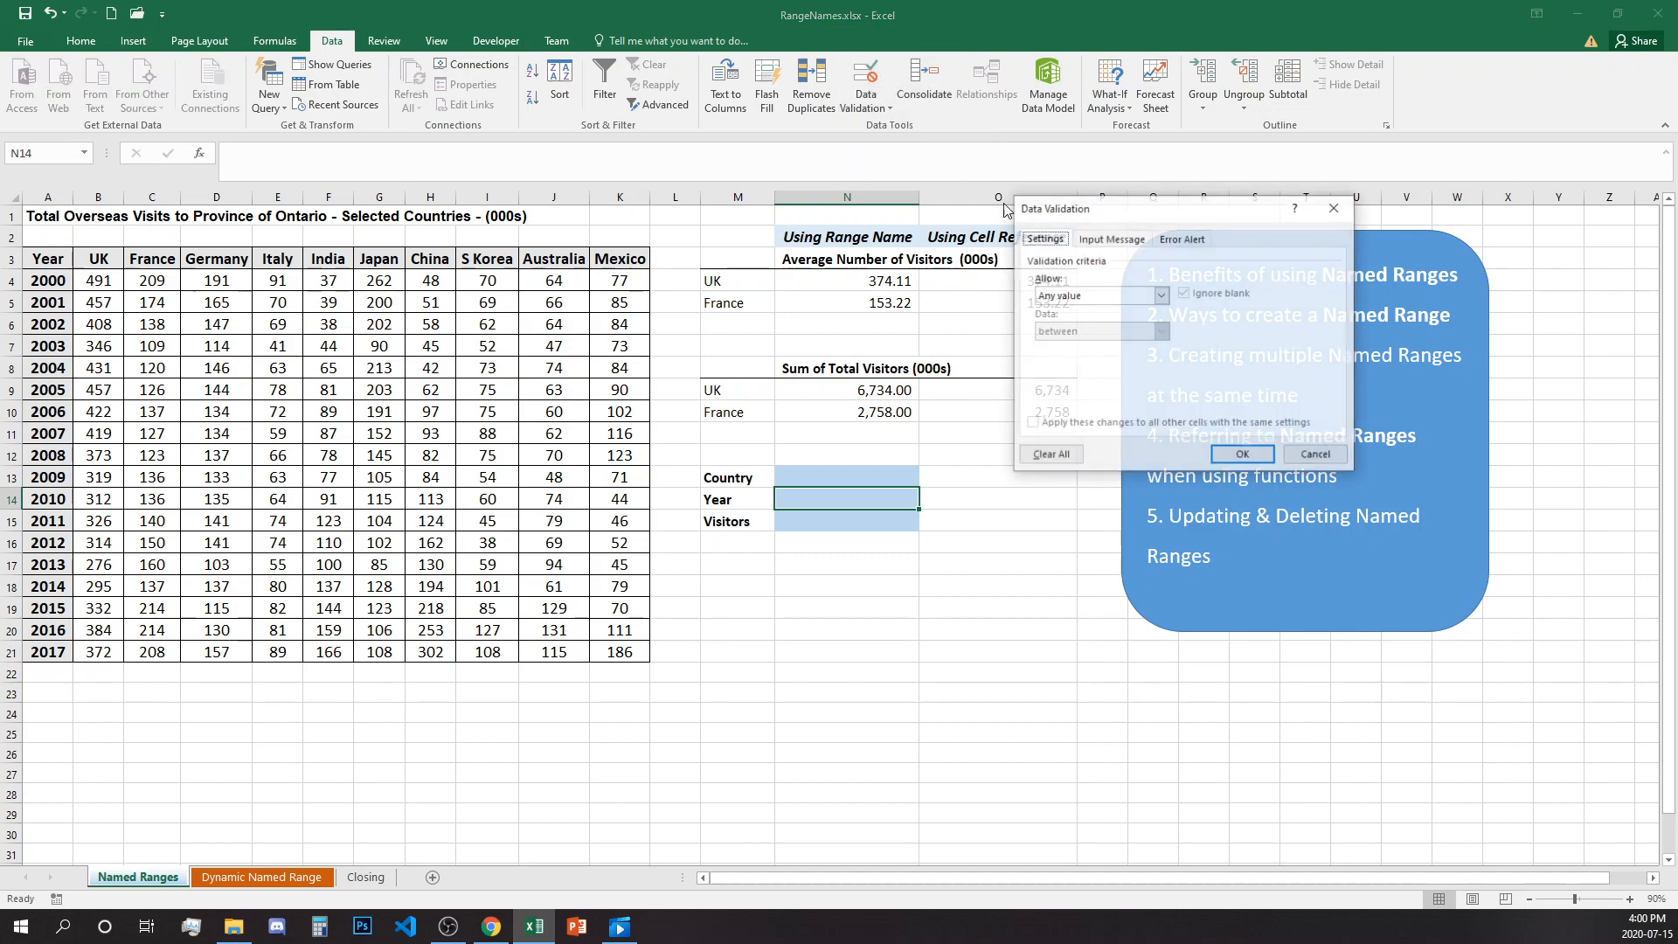
click(1096, 295)
click(1084, 345)
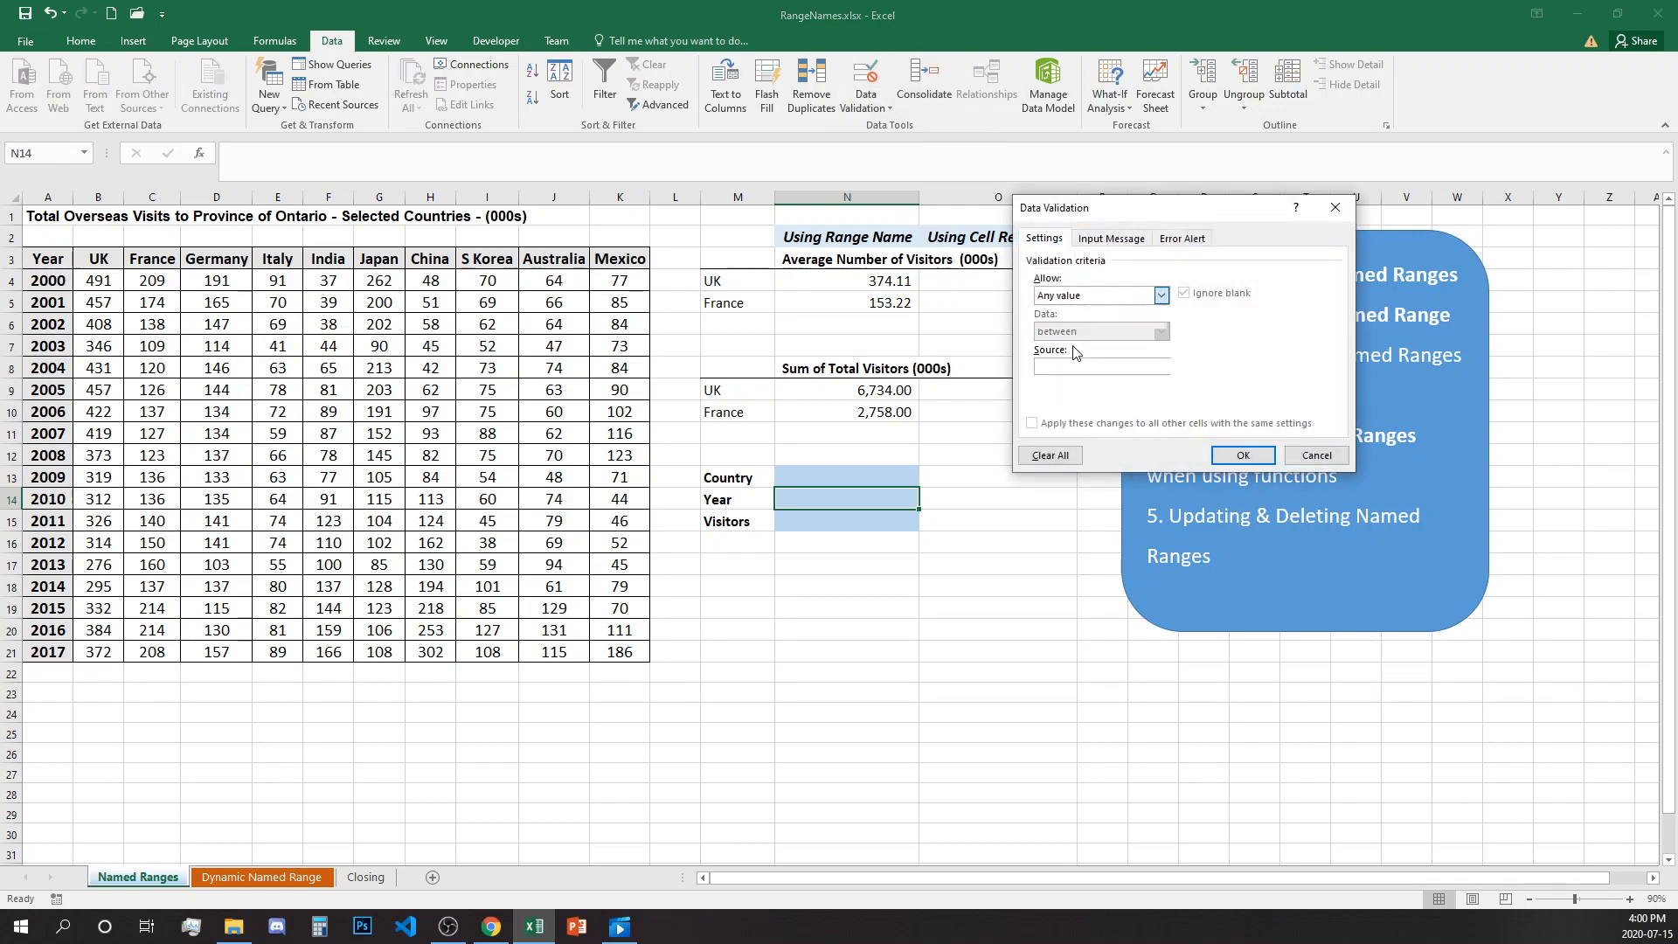
click(1106, 362)
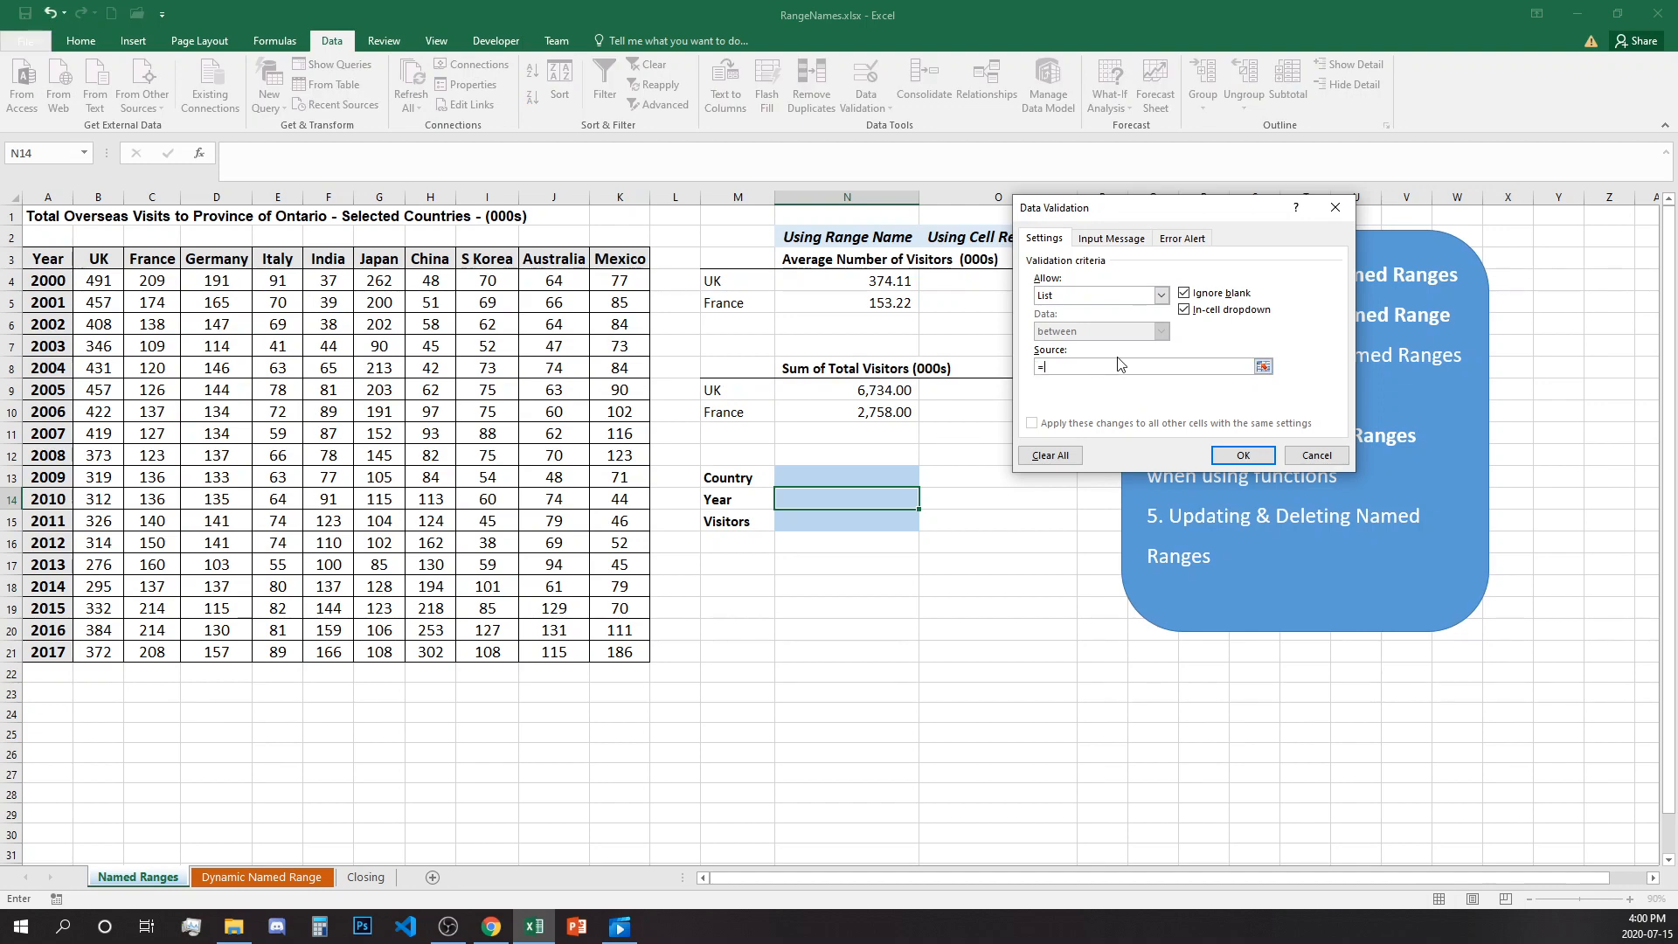
click(1243, 456)
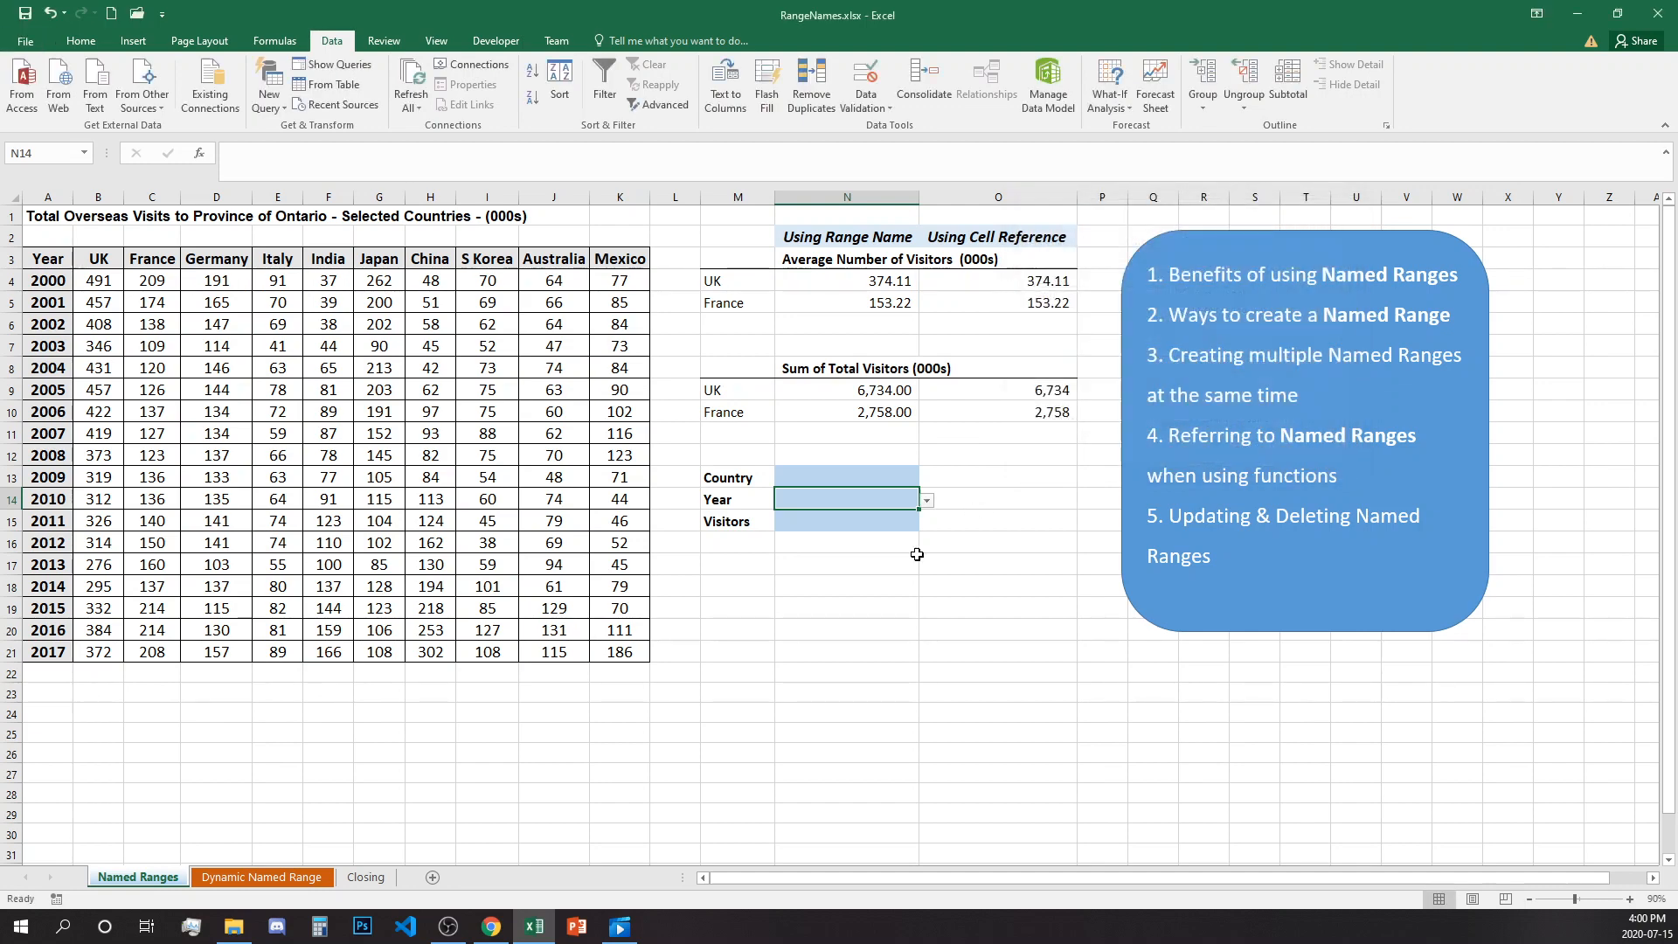
Choose Germany from the Country dropdown in N13 and 2000 from the Year dropdown in N14.
click(909, 479)
click(927, 480)
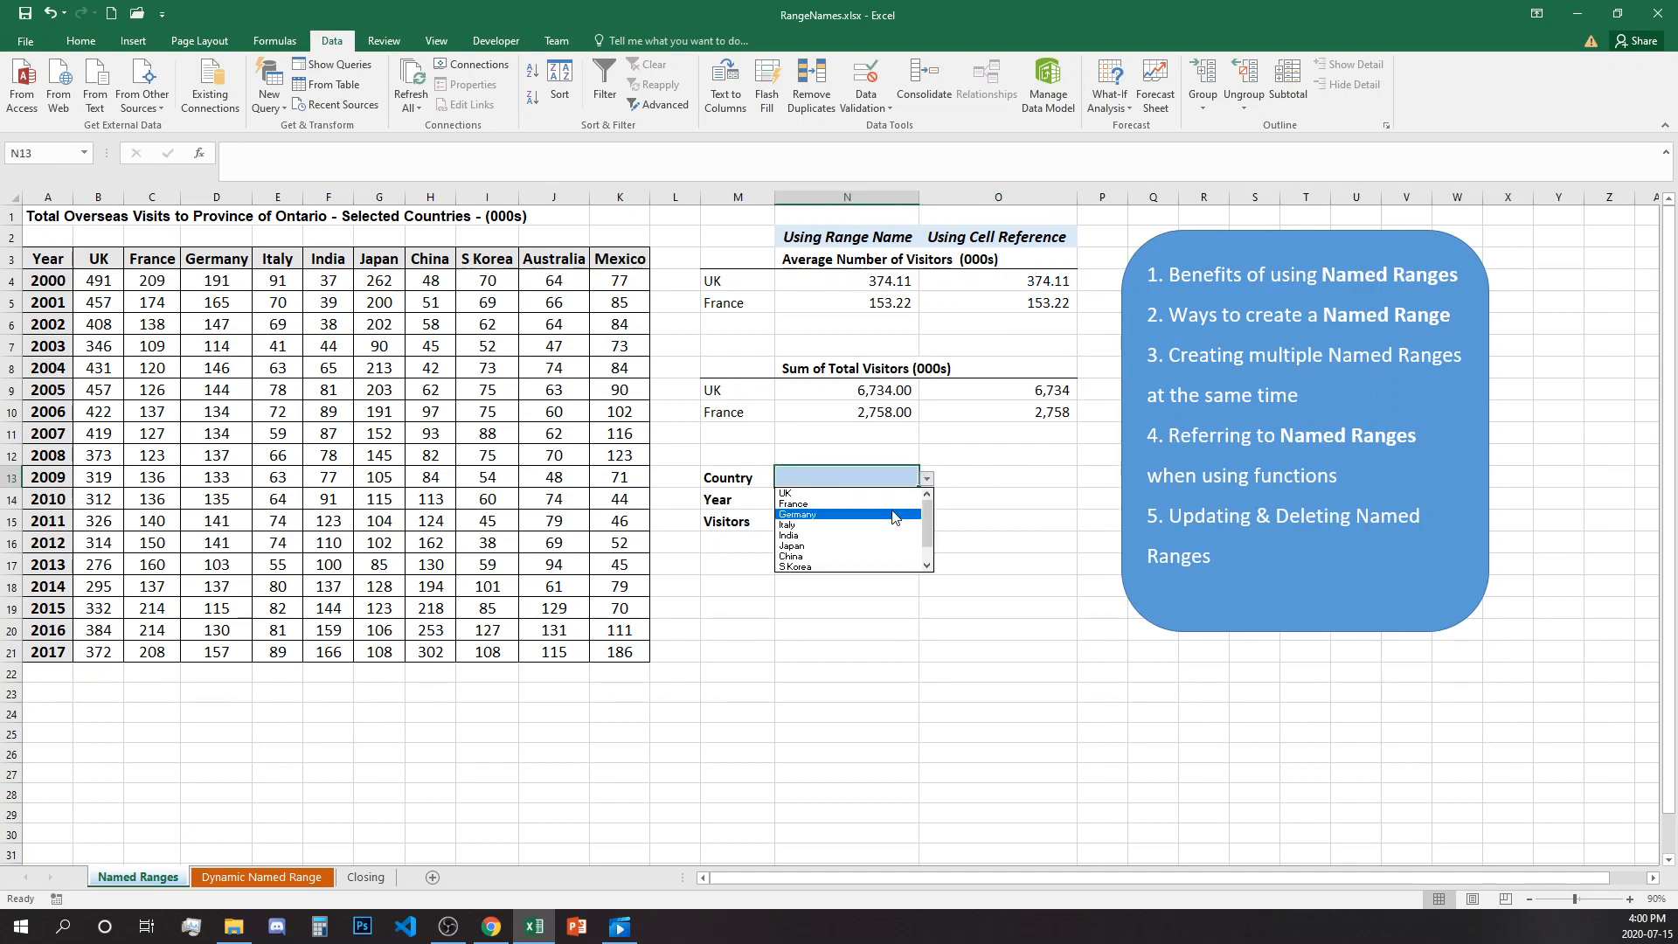
click(896, 521)
click(914, 501)
click(926, 501)
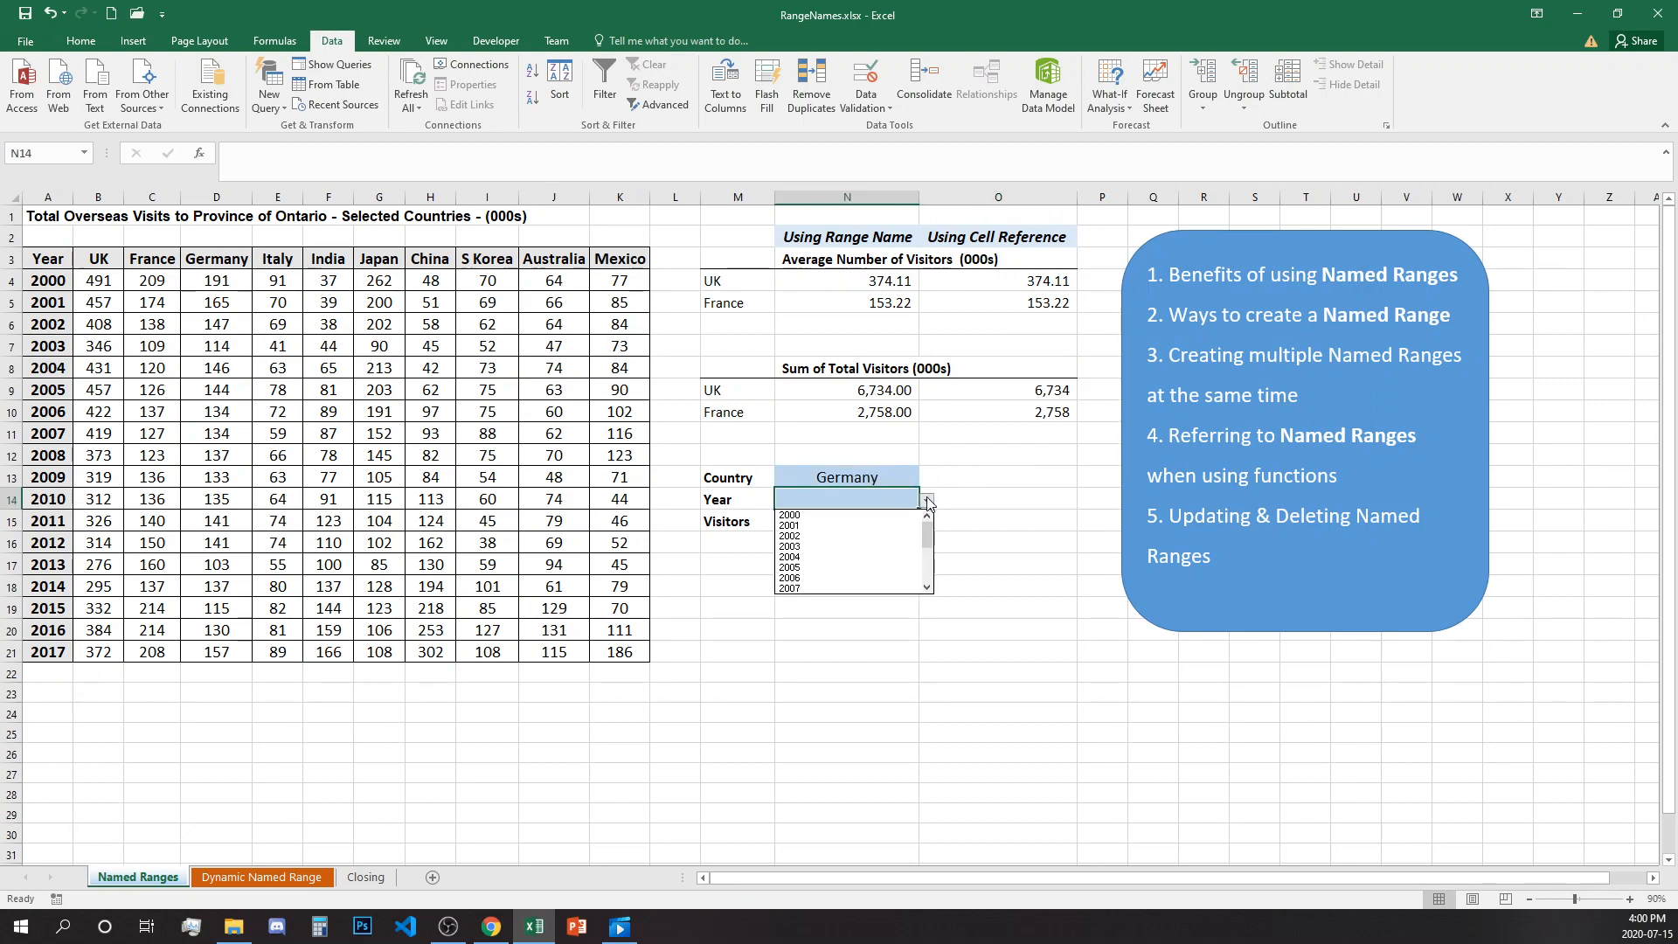
click(900, 518)
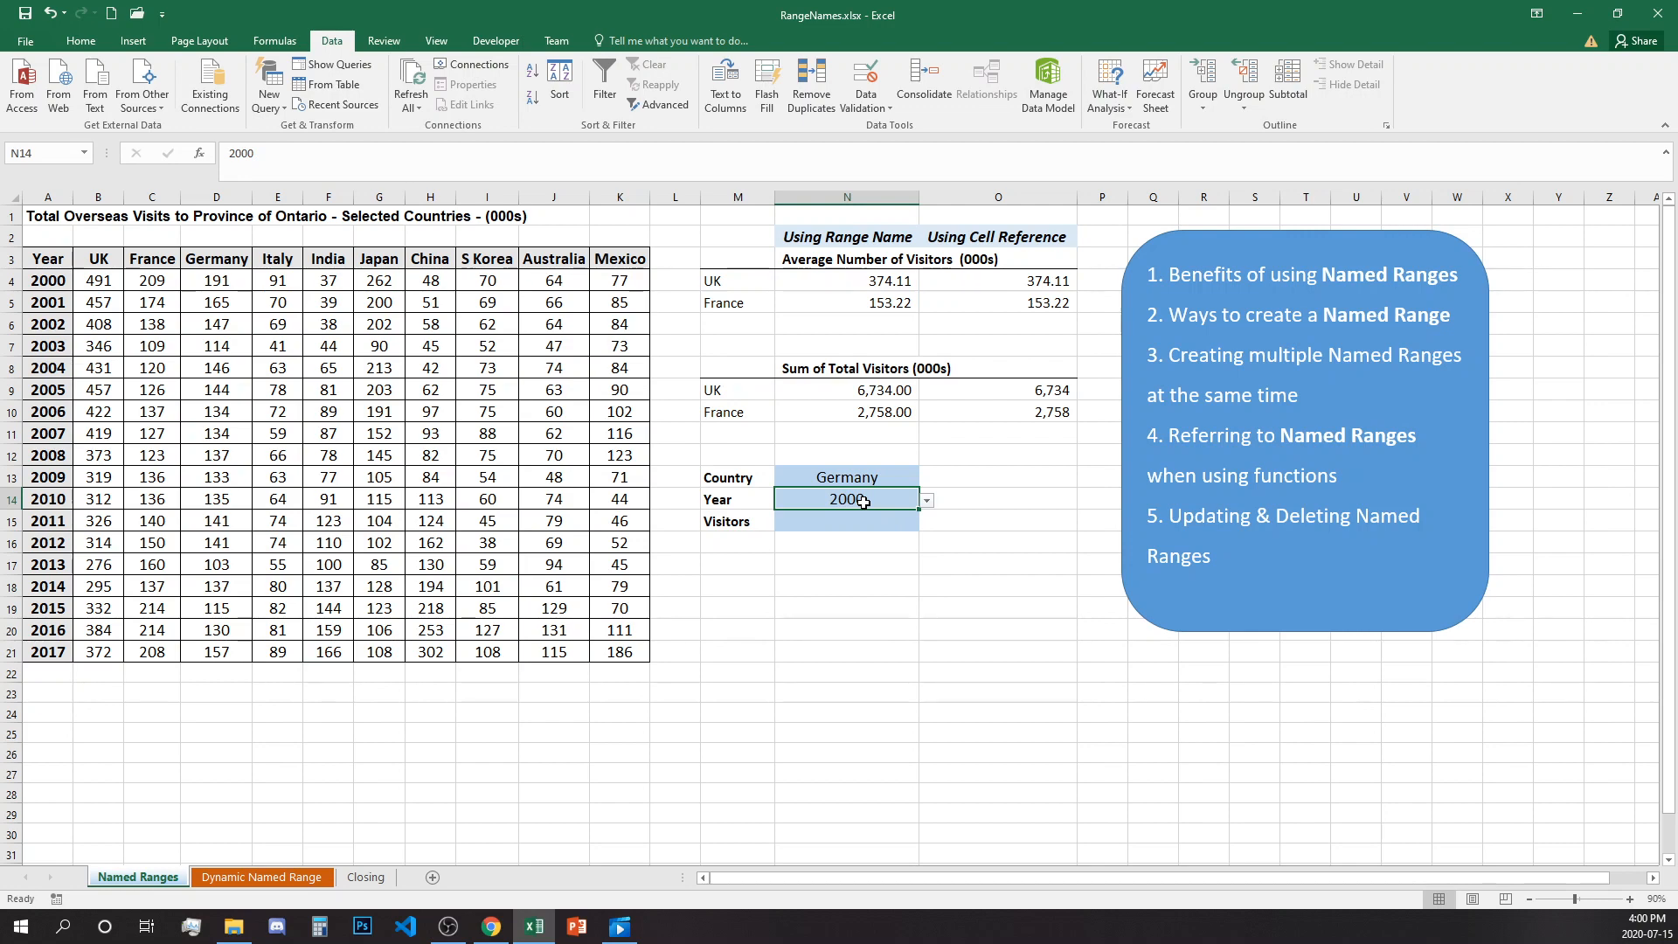
Start a VLOOKUP formula in Visitors cell N15 with N14 as lookup value and the absolute range $A$3:$K$21 as table array.
click(850, 515)
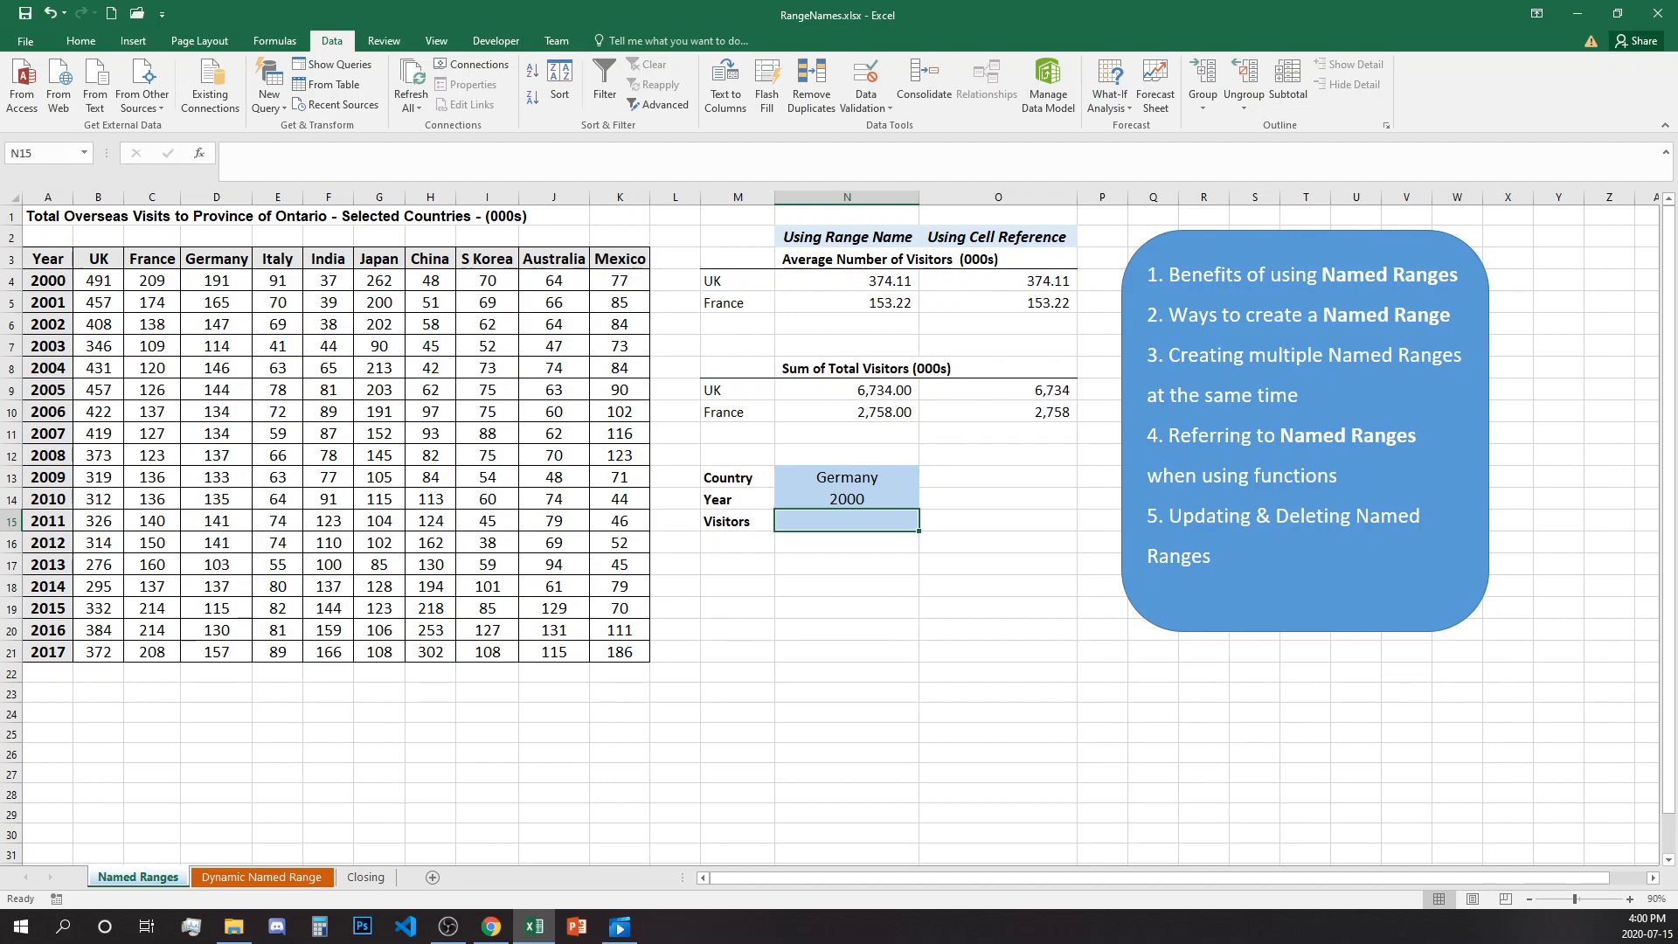
text(=v)
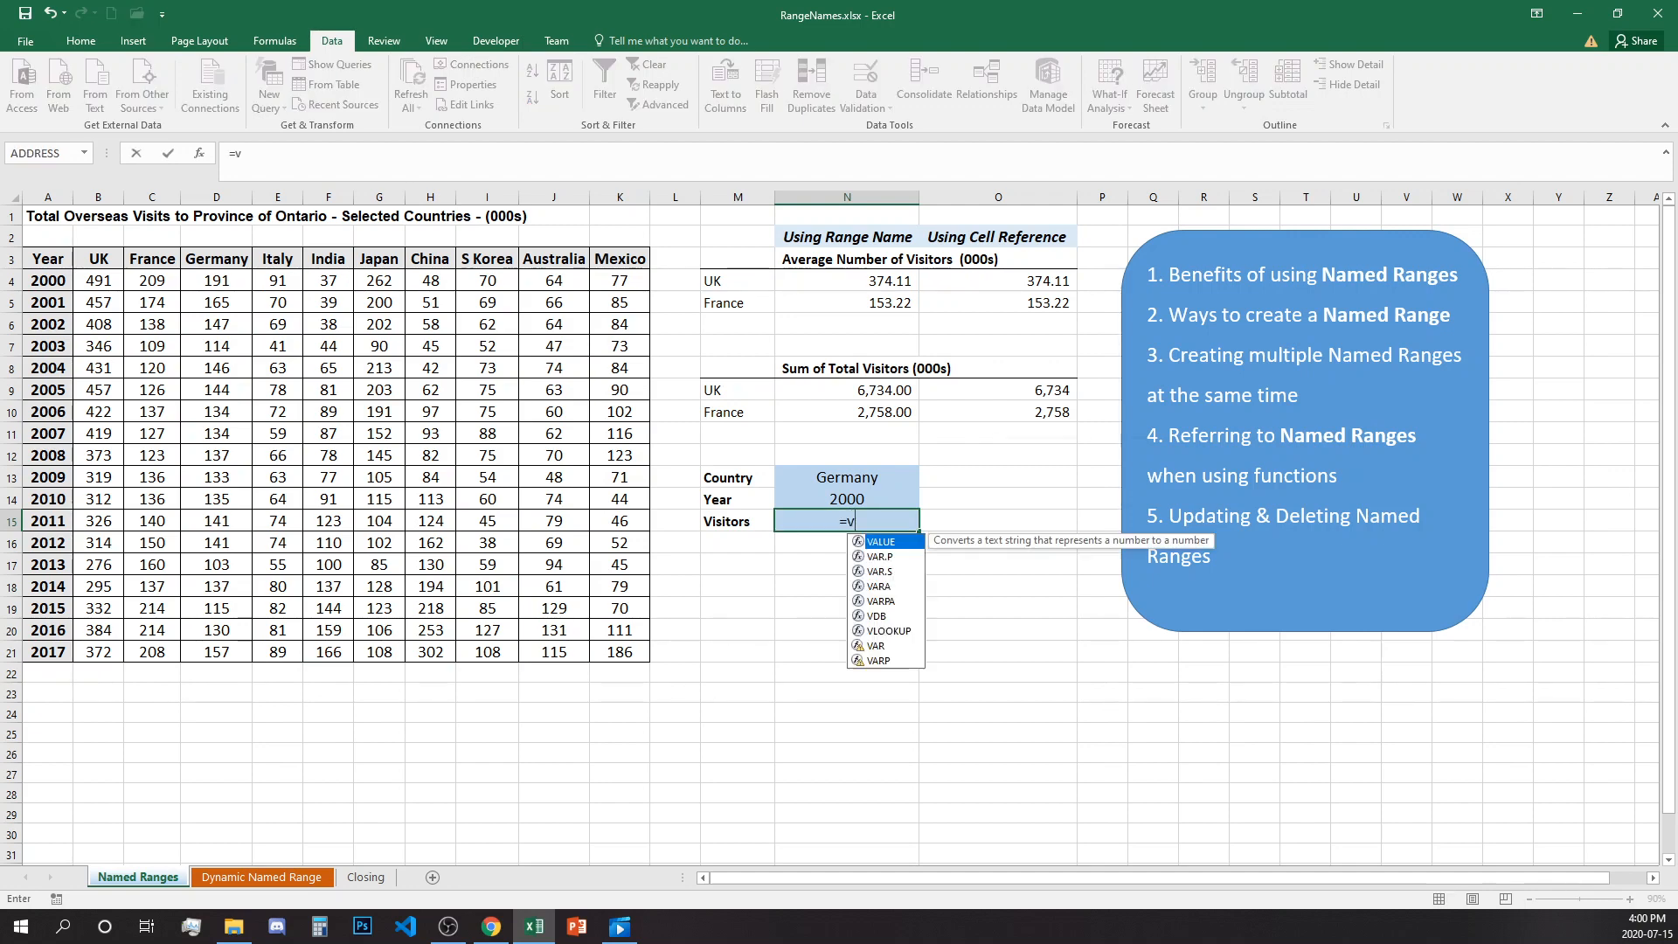
text(LOOKUP()
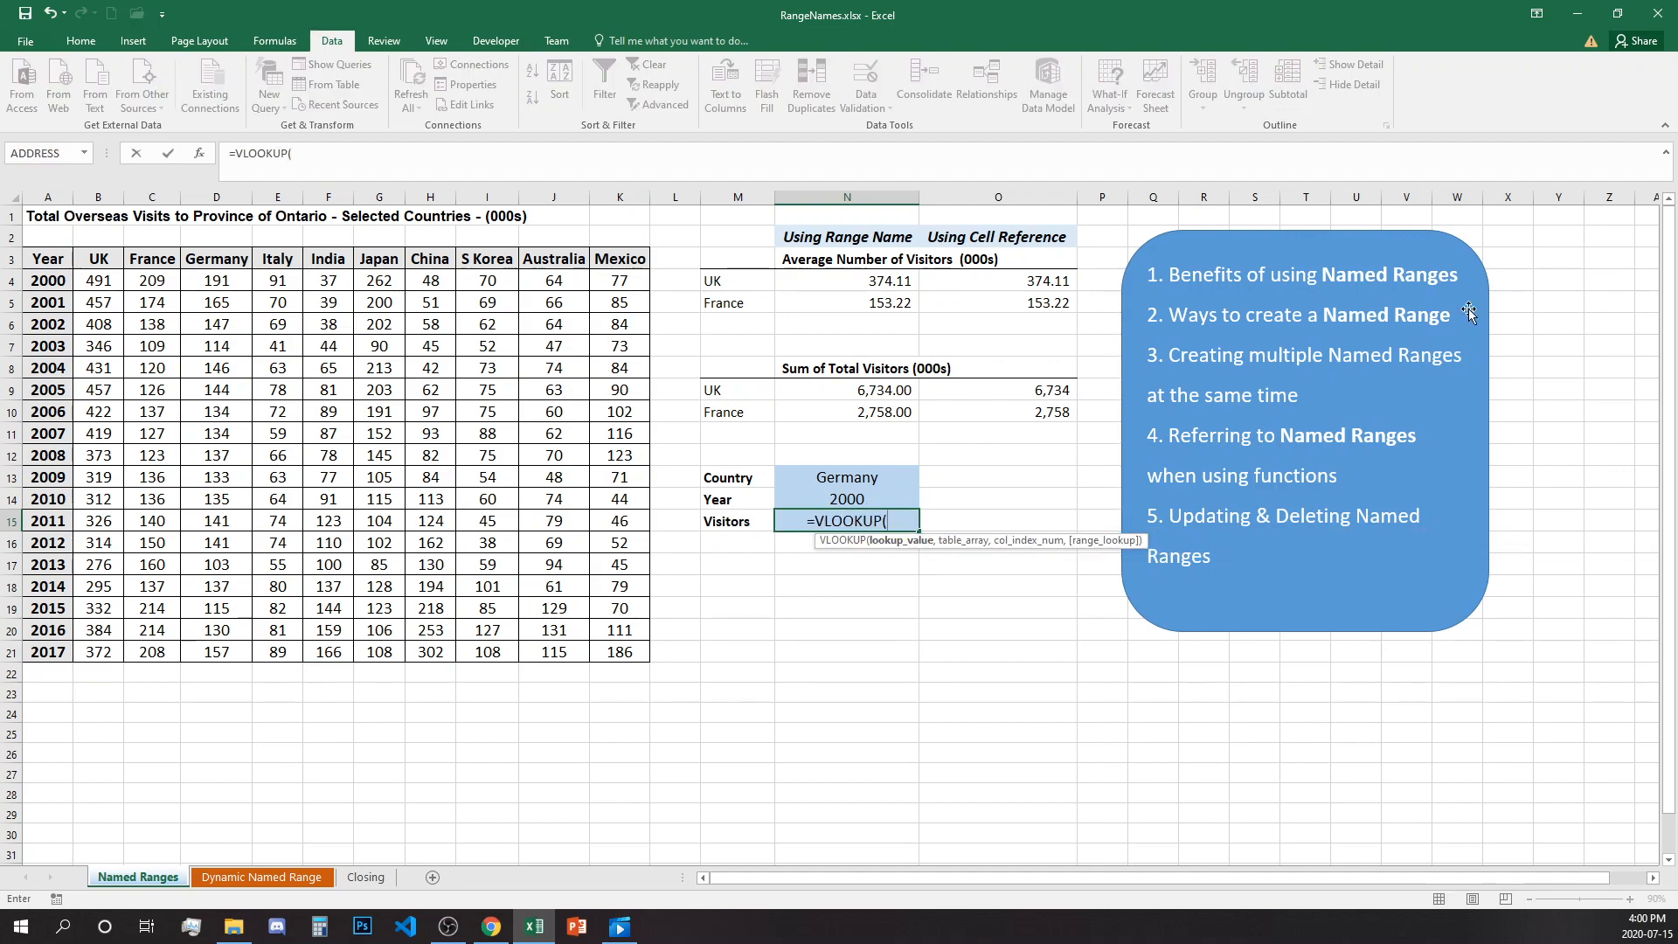
click(846, 499)
text(,)
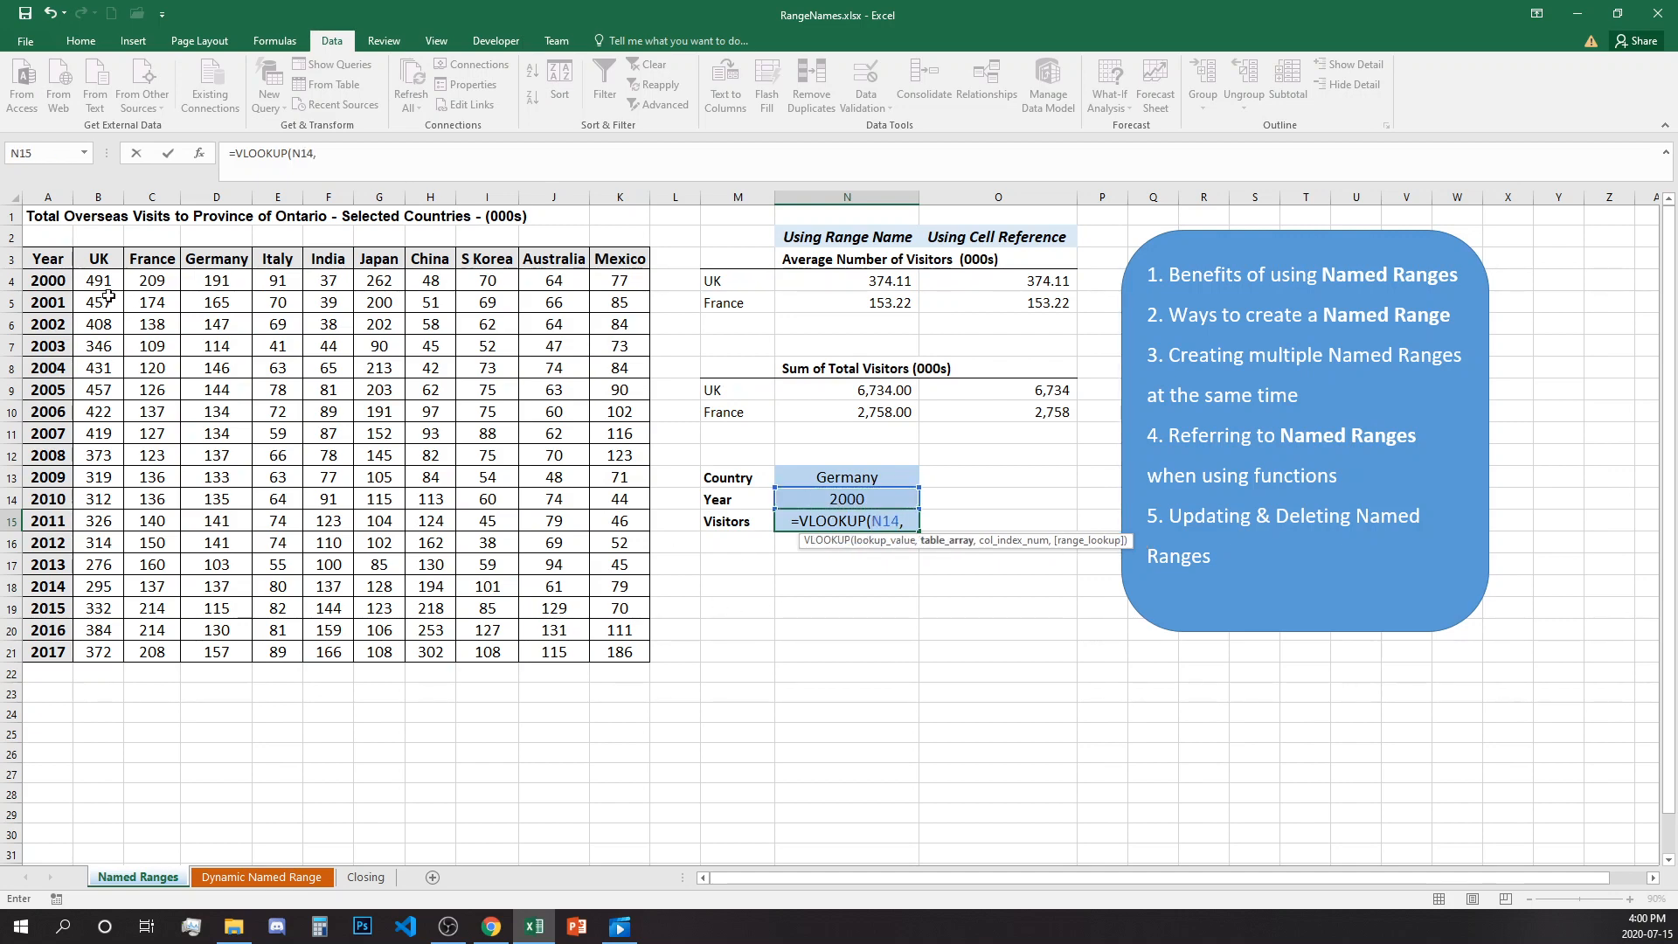
drag(48, 258, 604, 656)
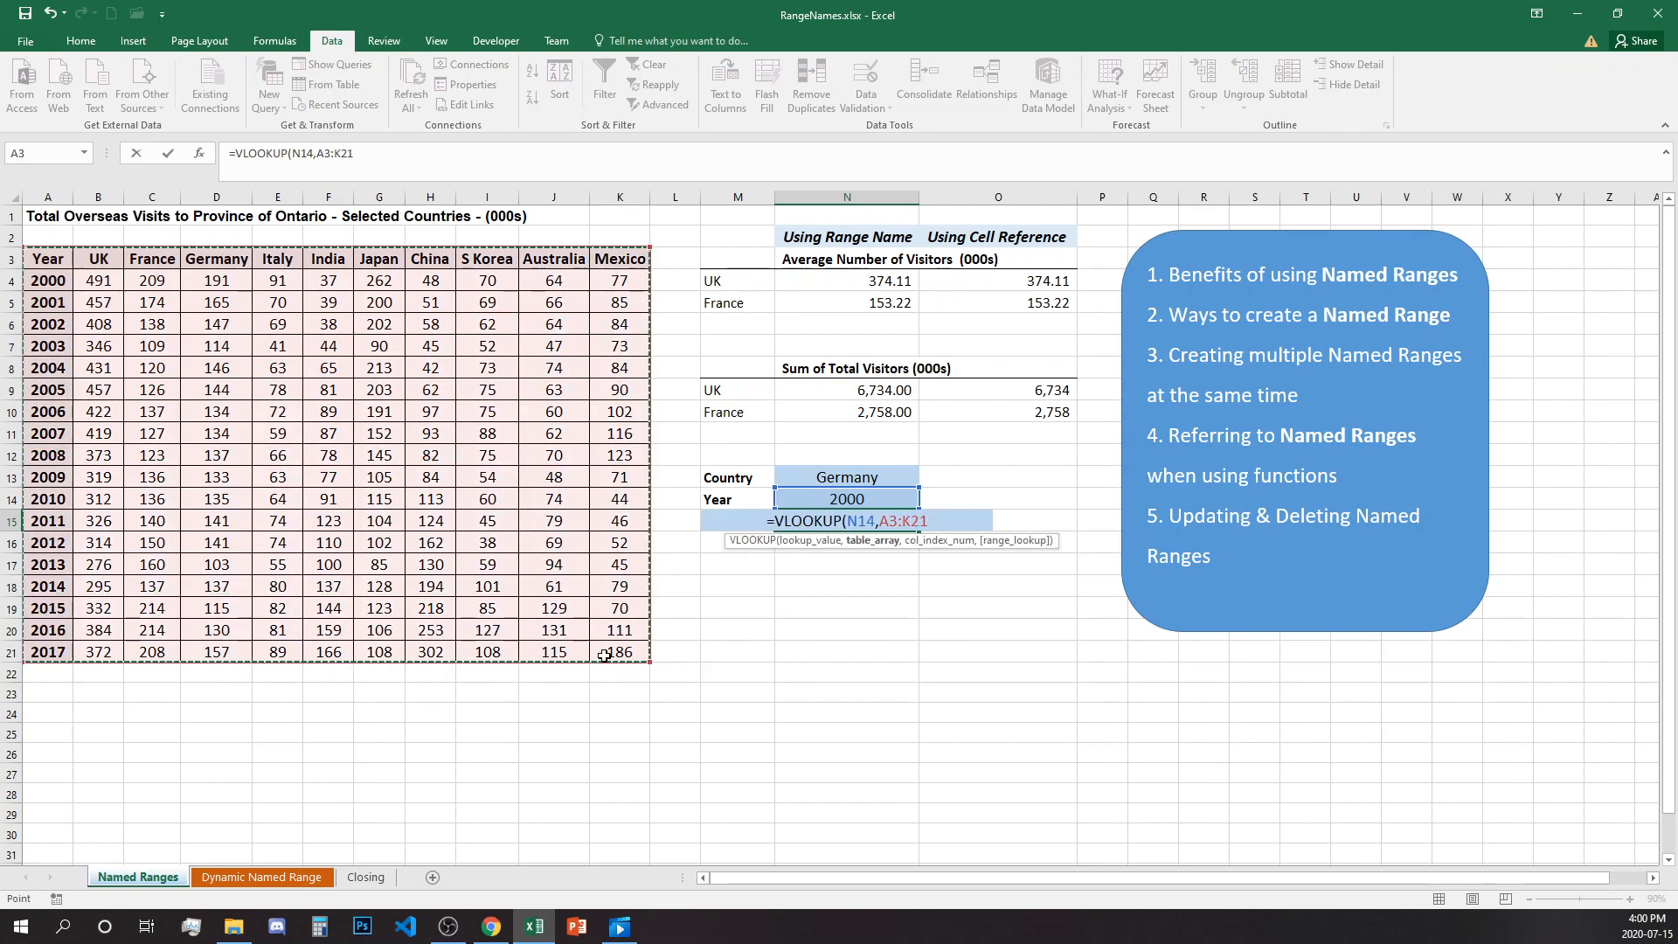
key(F4)
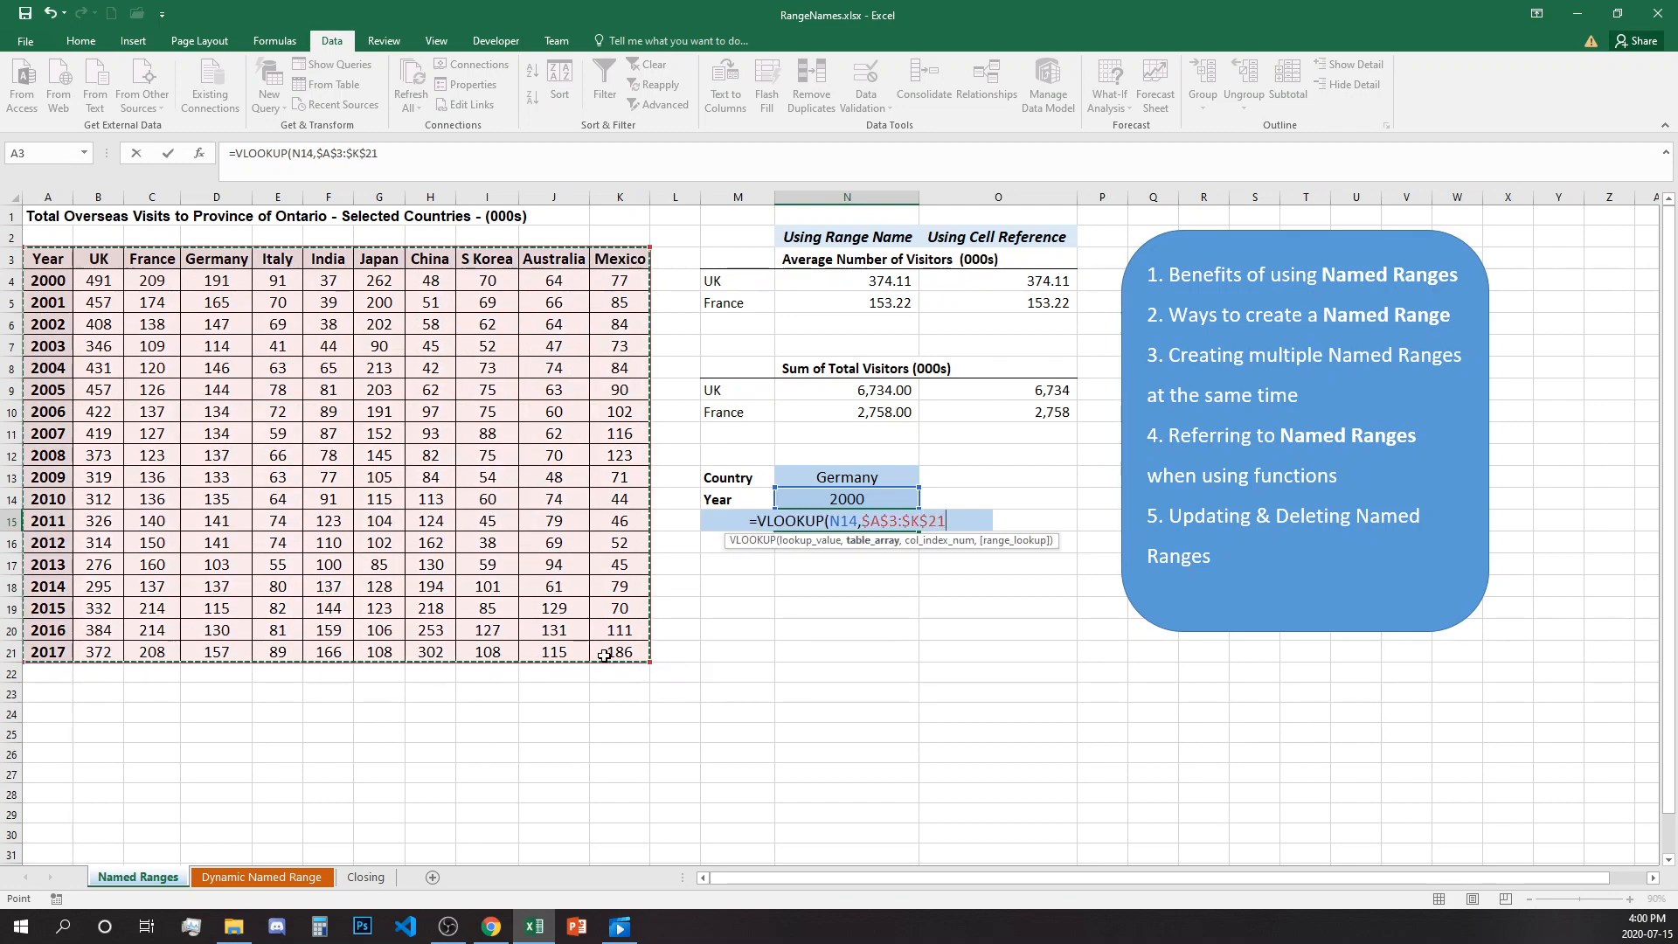
text(,)
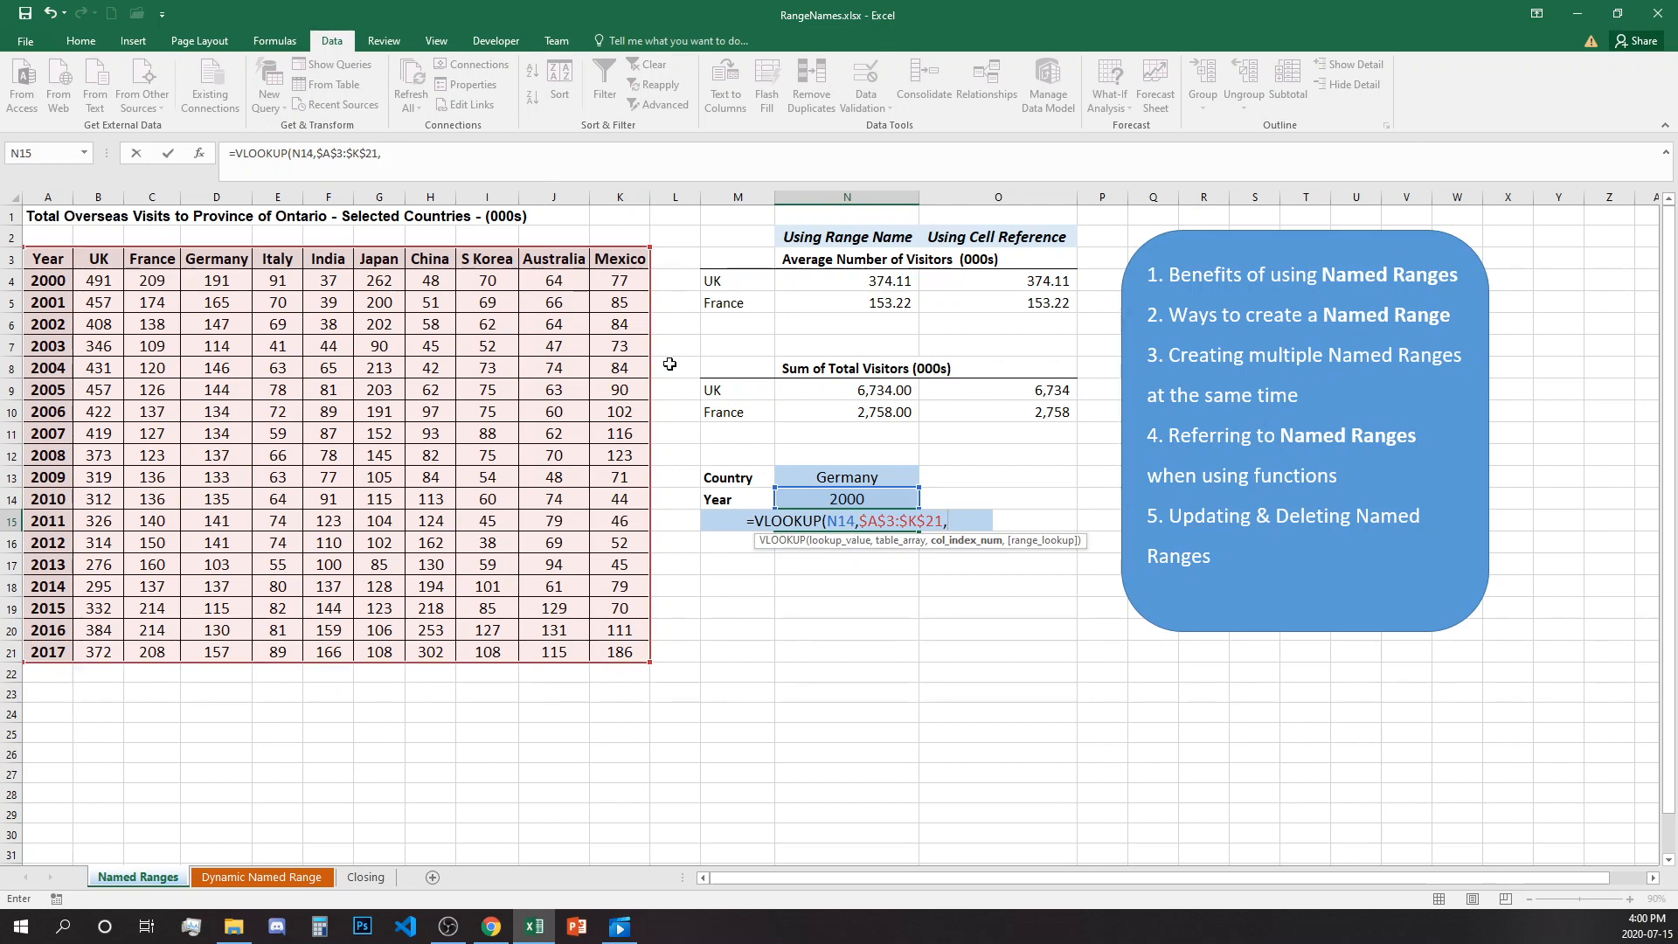
Add MATCH(N13,Country,0) as the column index of the VLOOKUP, using the named range Country.
text(mat)
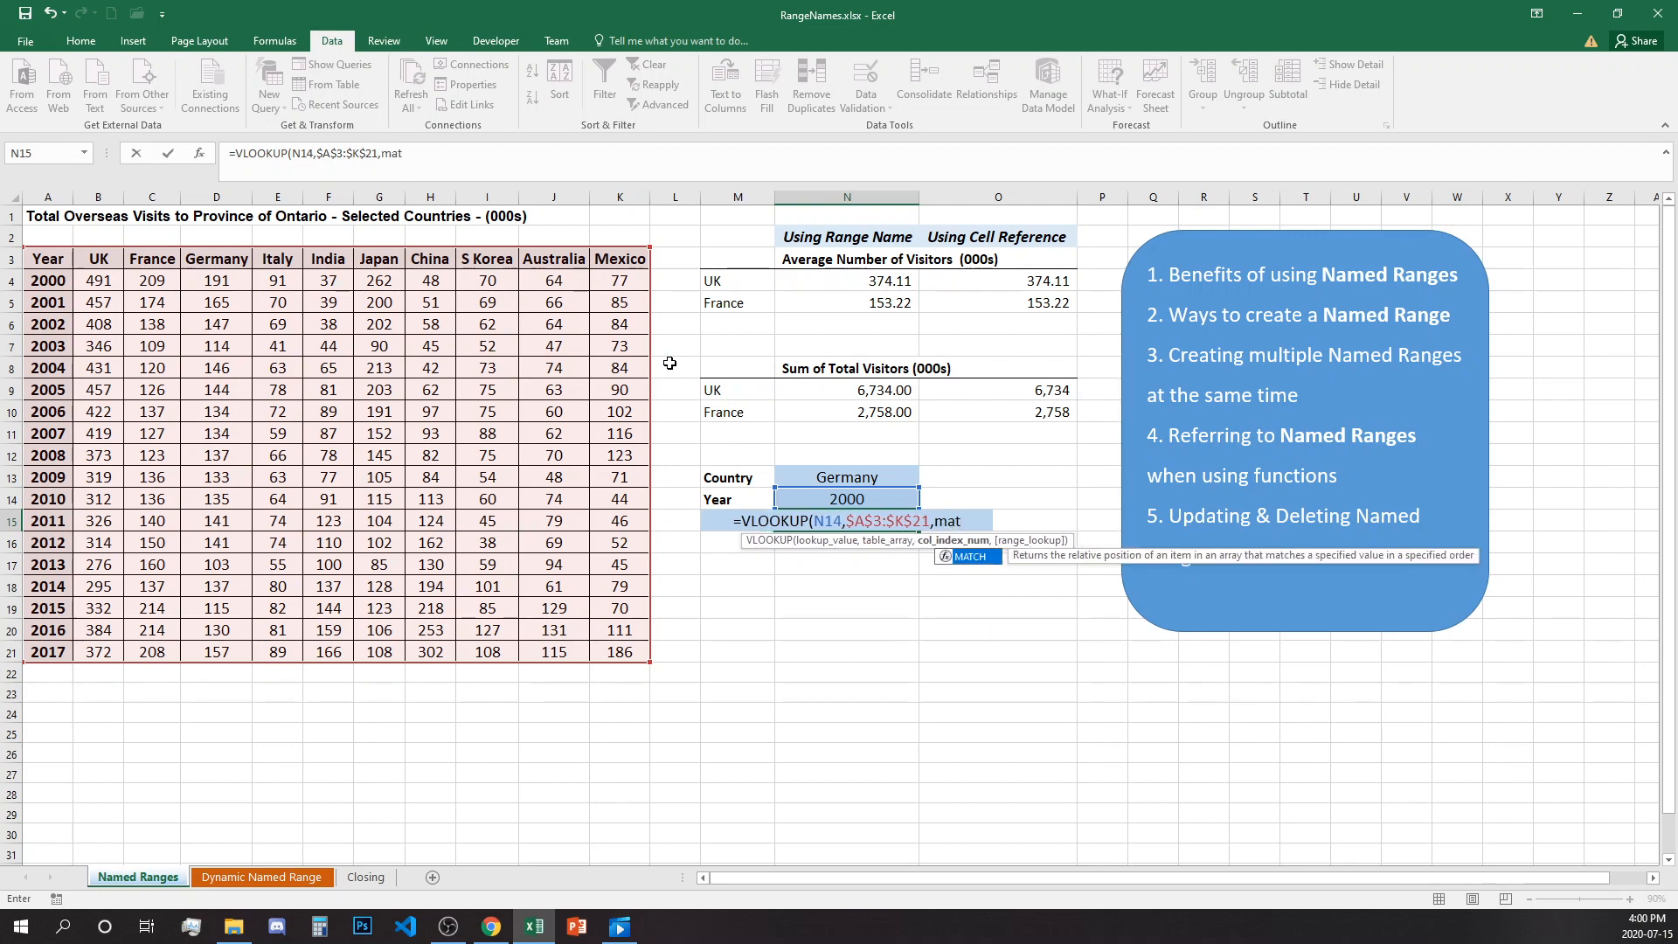
key(Tab)
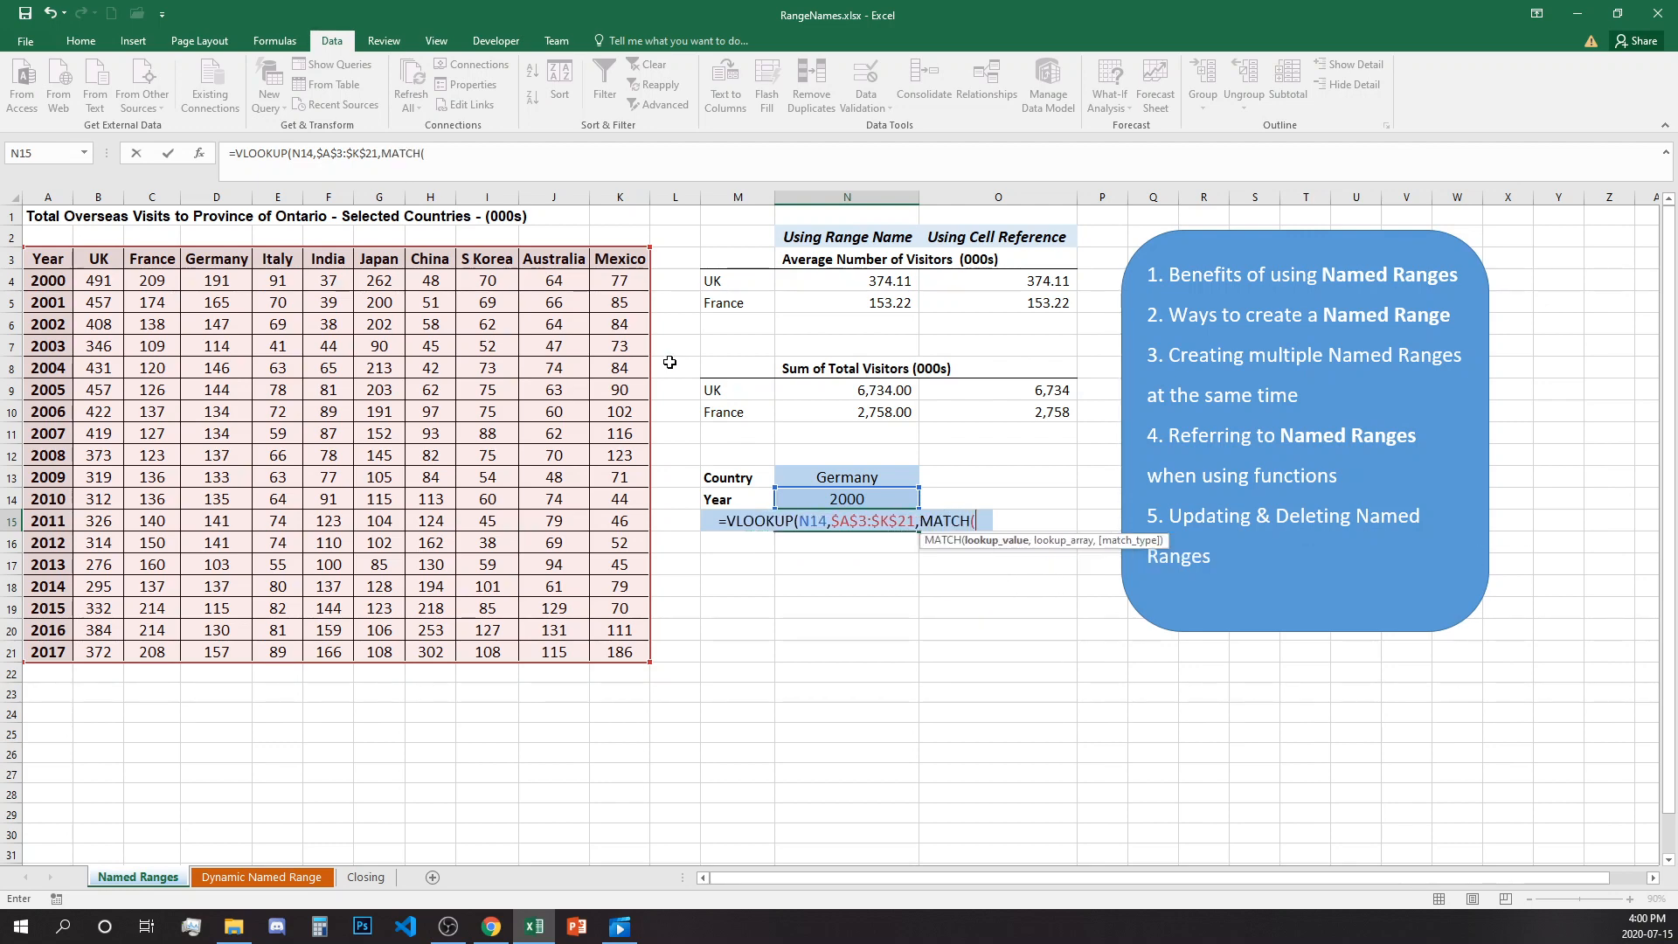
click(797, 477)
text(,)
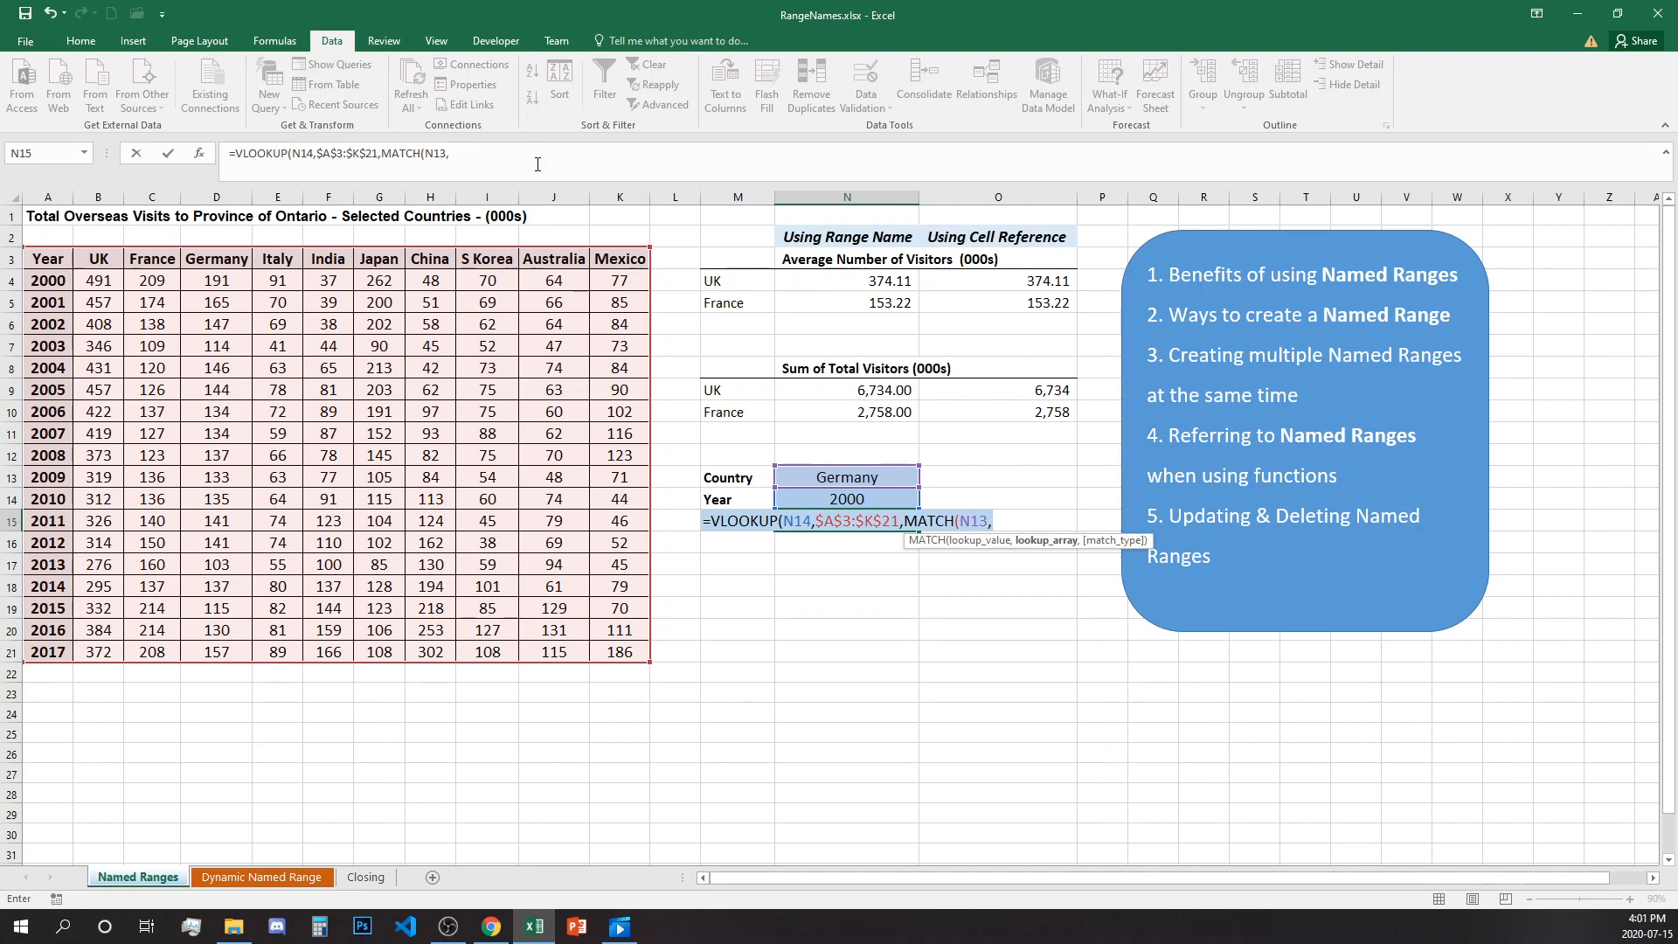
text(cou)
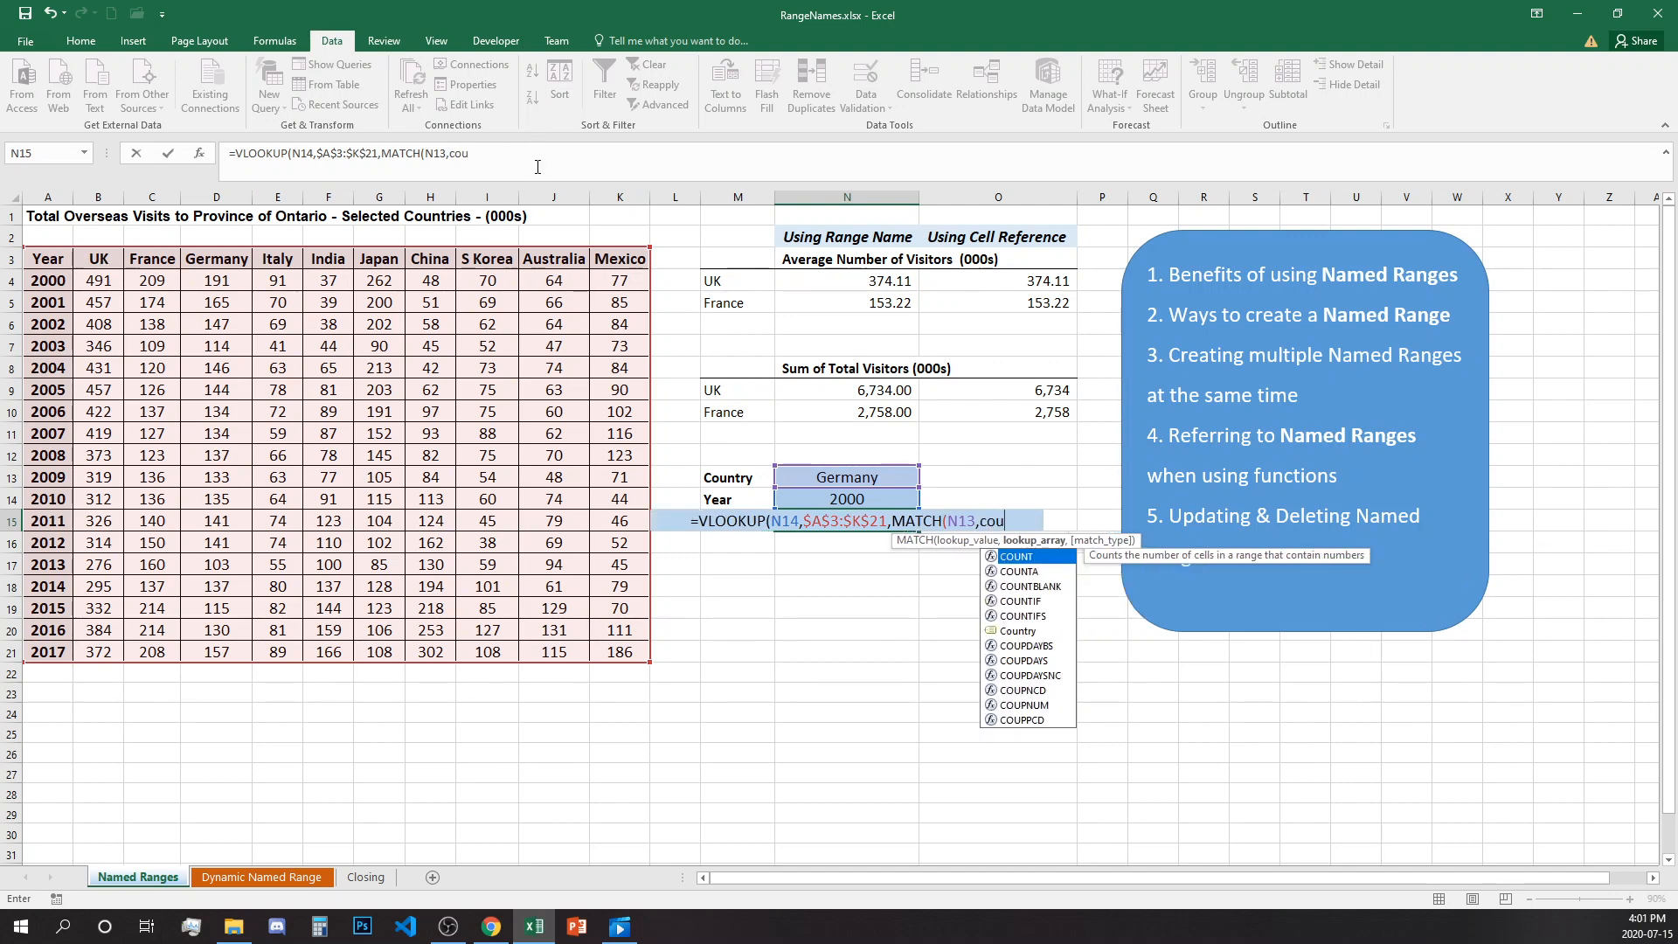
click(1019, 633)
double_click(1021, 631)
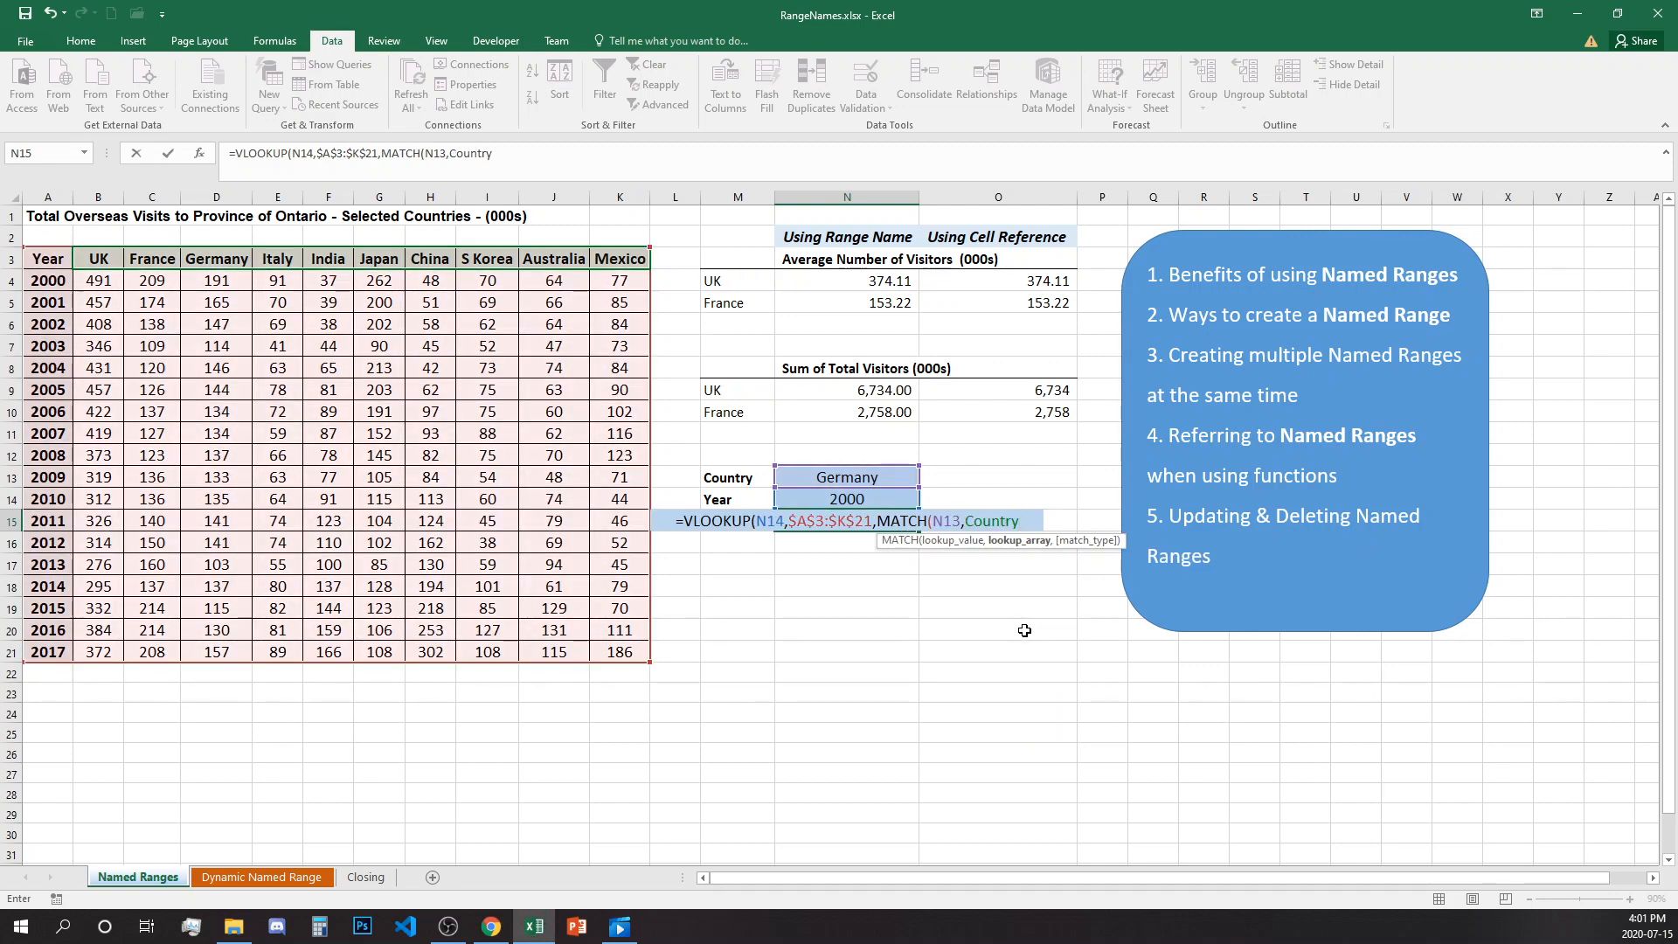
text(,)
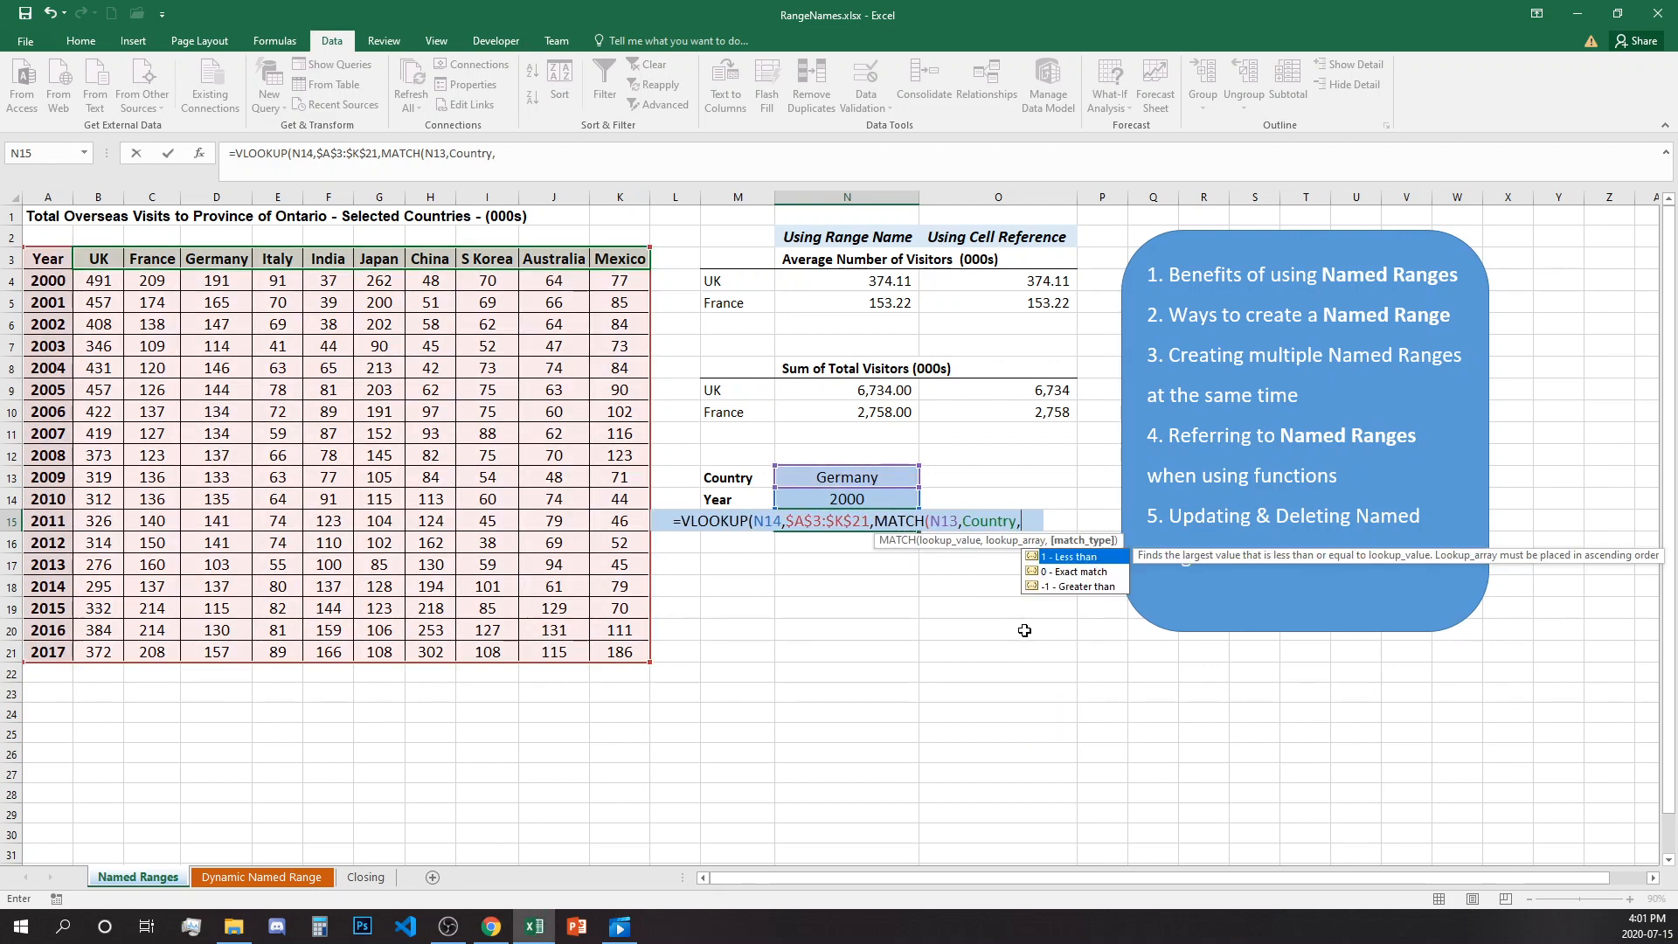
text(0)
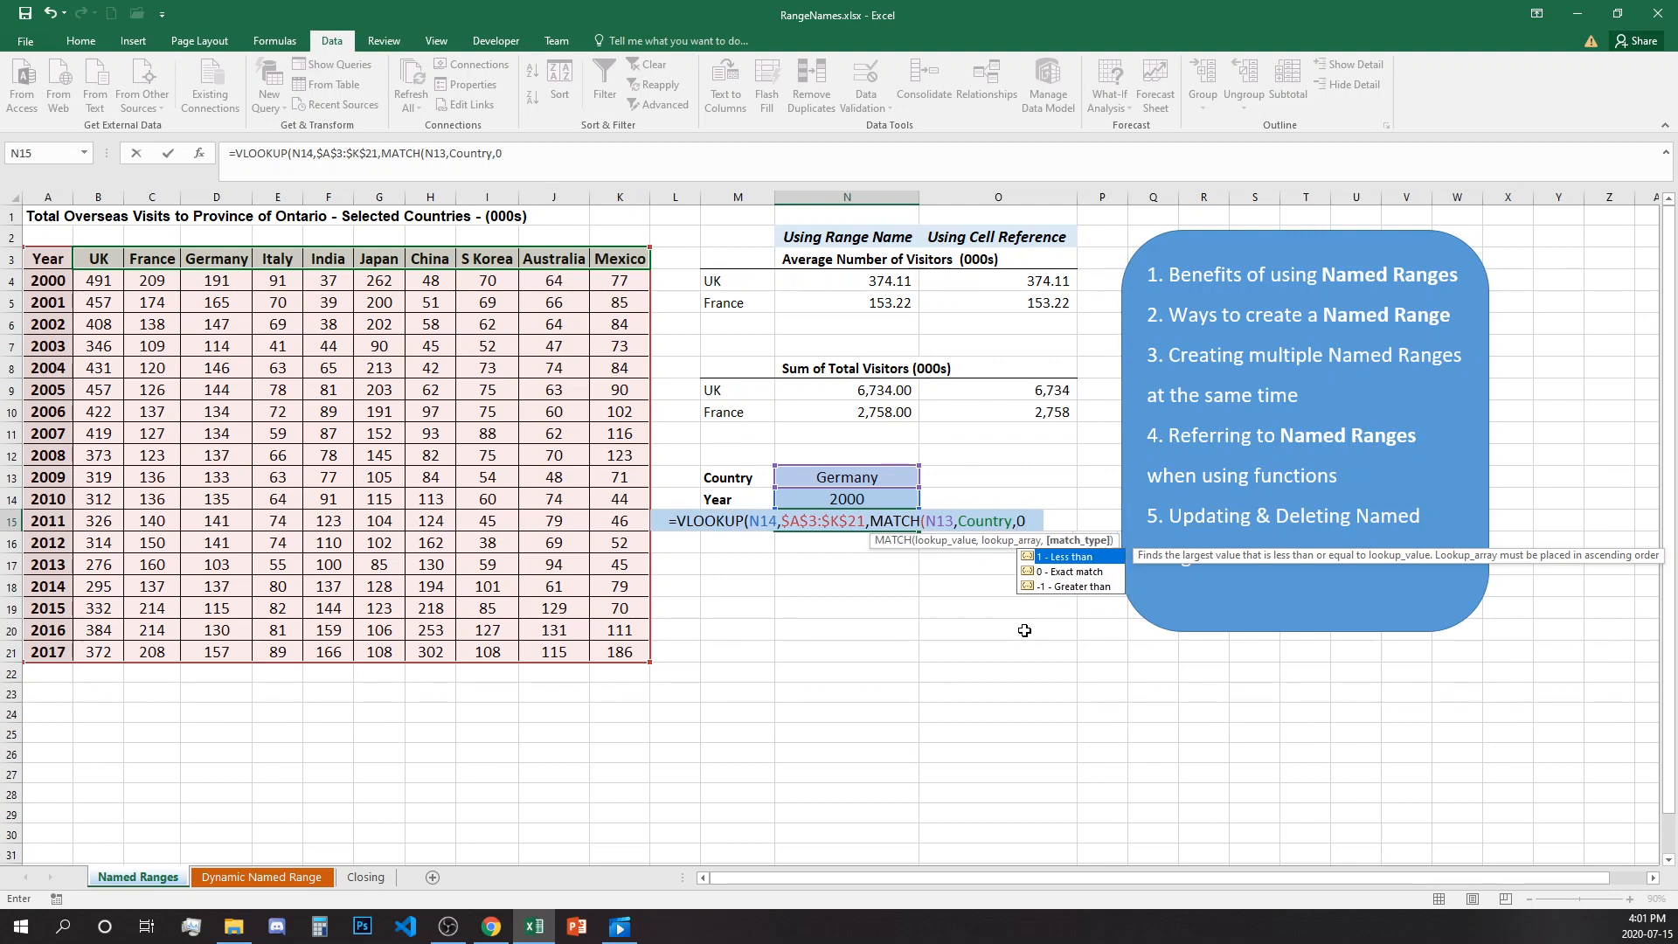
text())
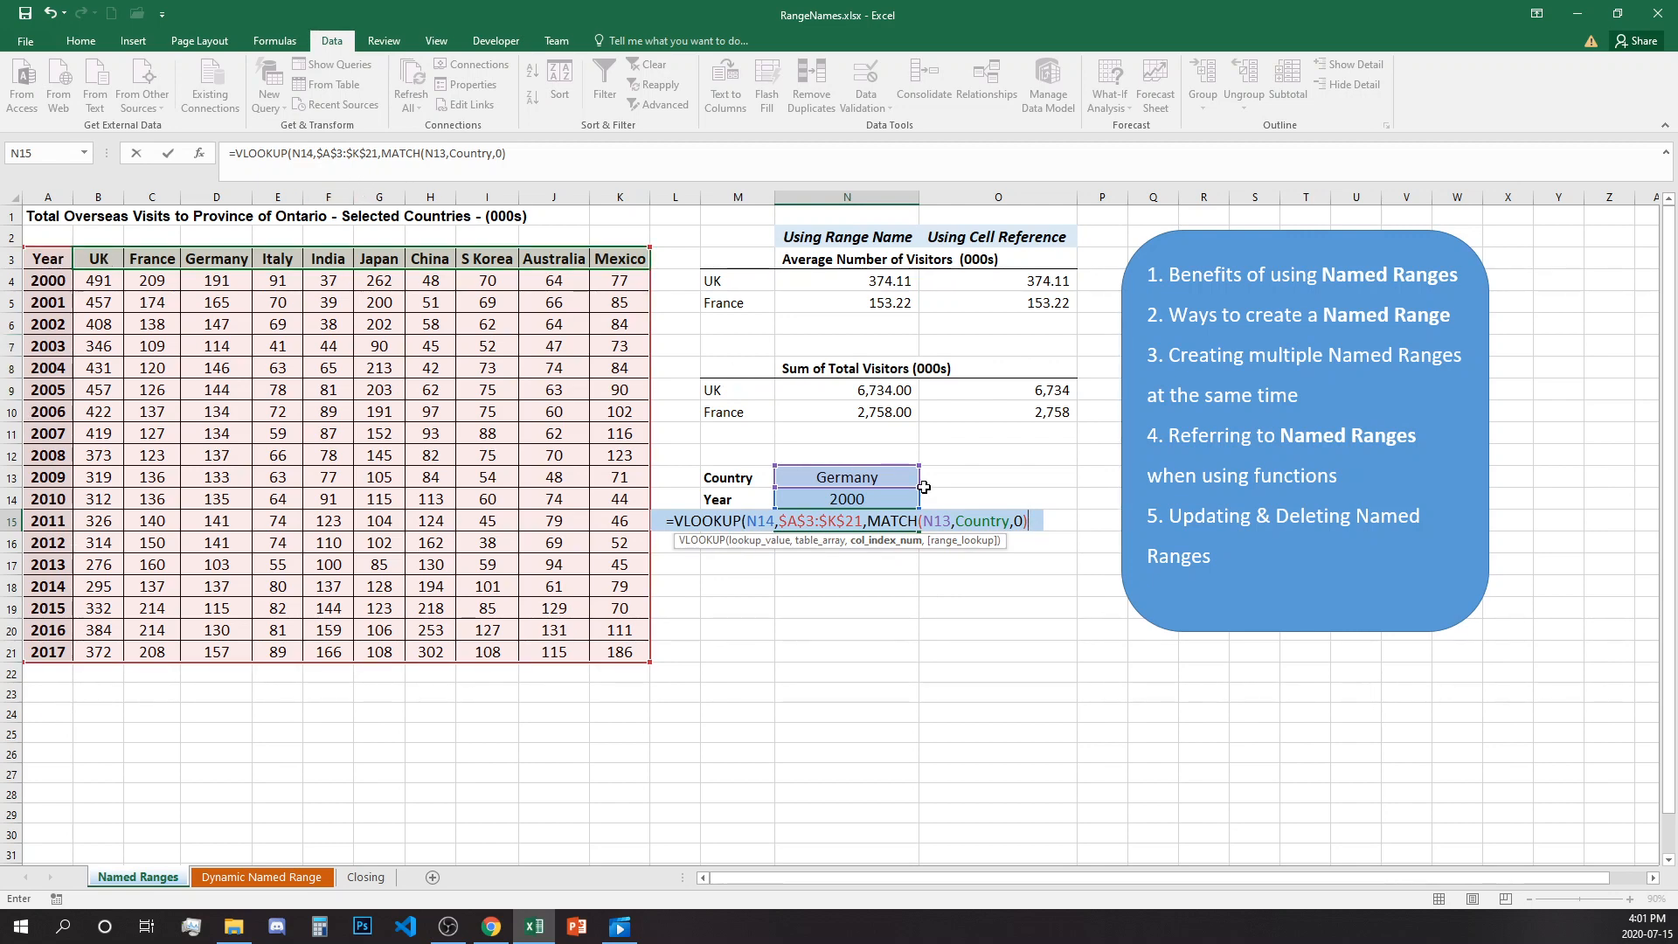
Complete the VLOOKUP in N15 by adding +1 to the MATCH column index and FALSE for an exact match, and check it against D4.
text(=)
key(BackSpace)
text(+1)
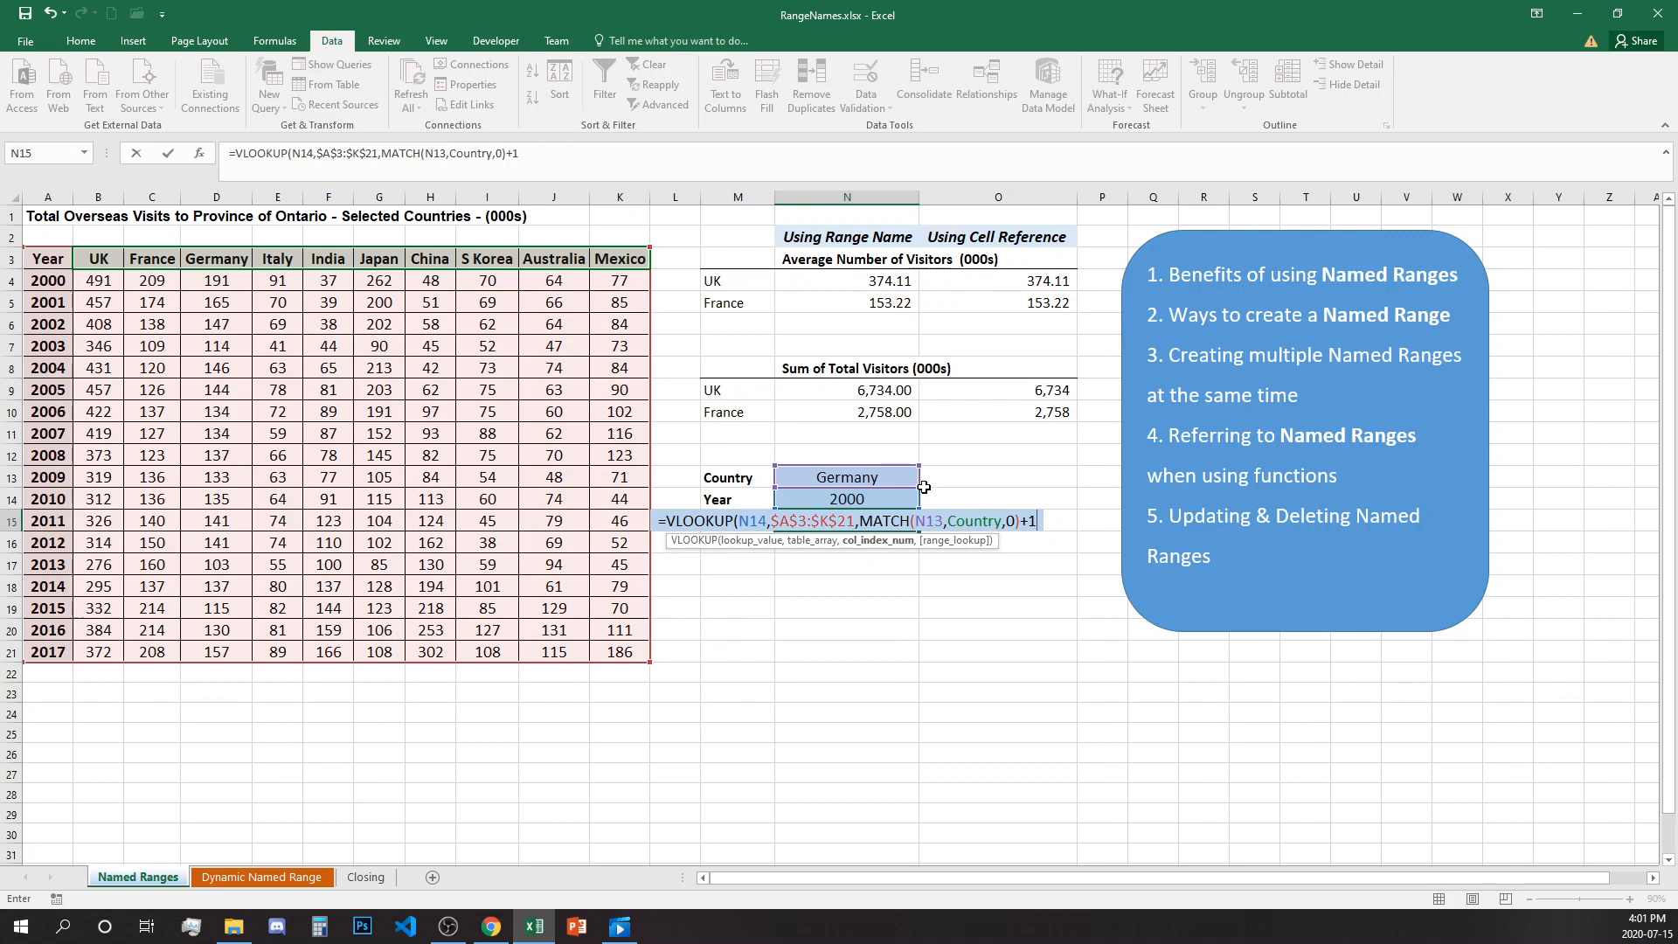
text(,)
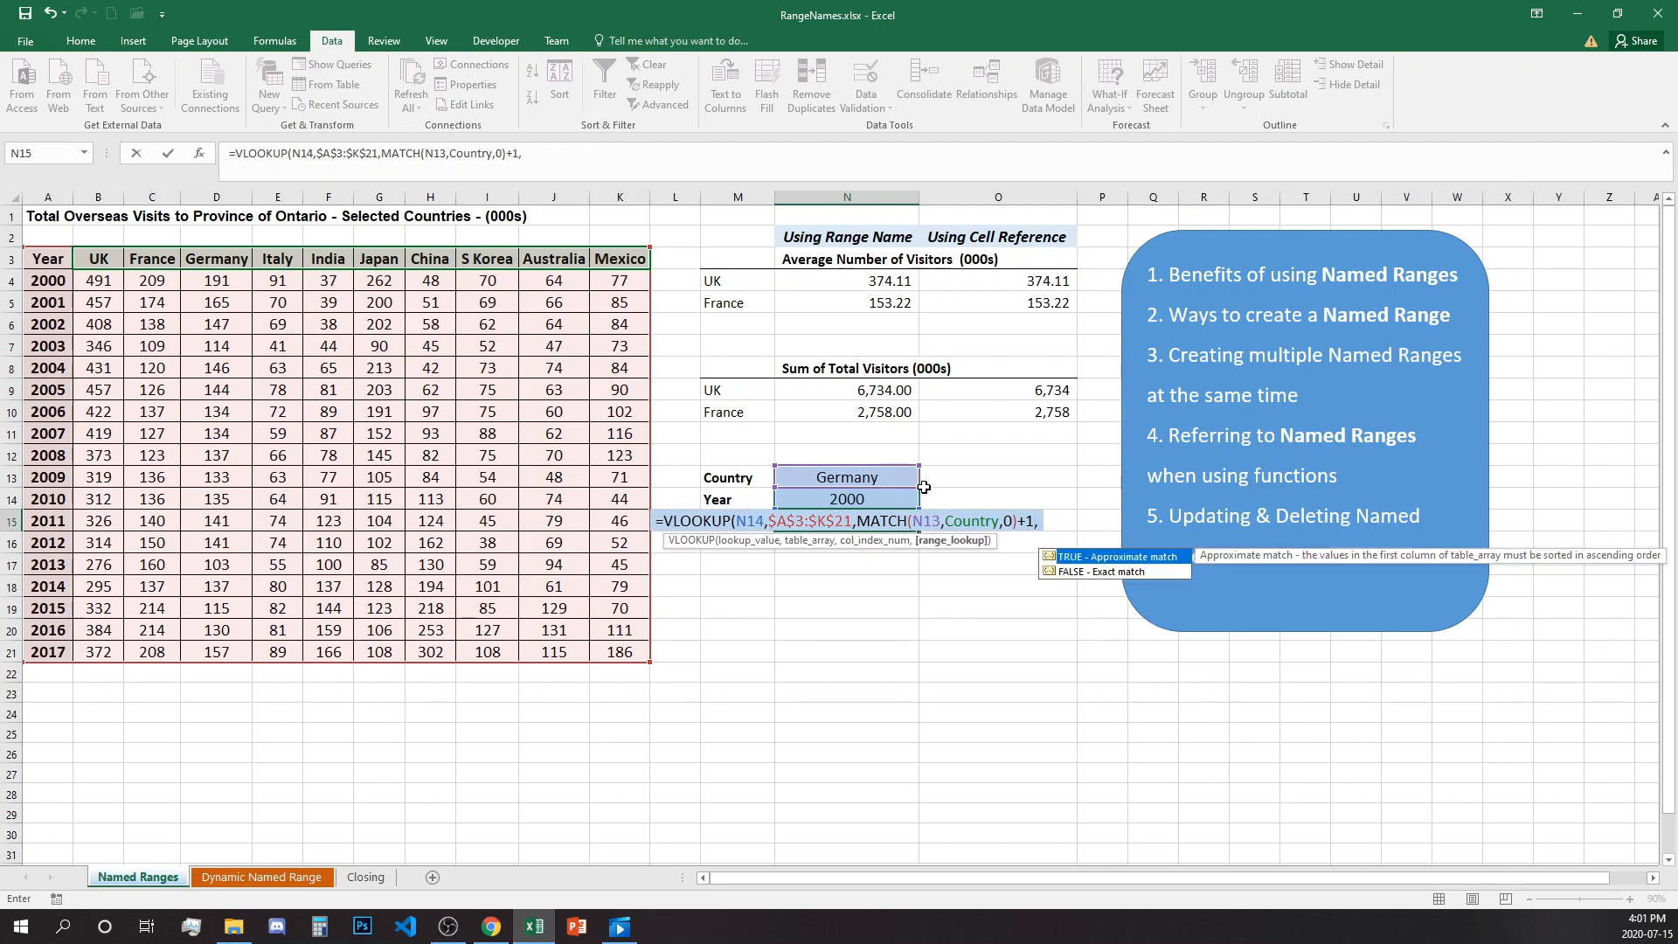
double_click(1112, 573)
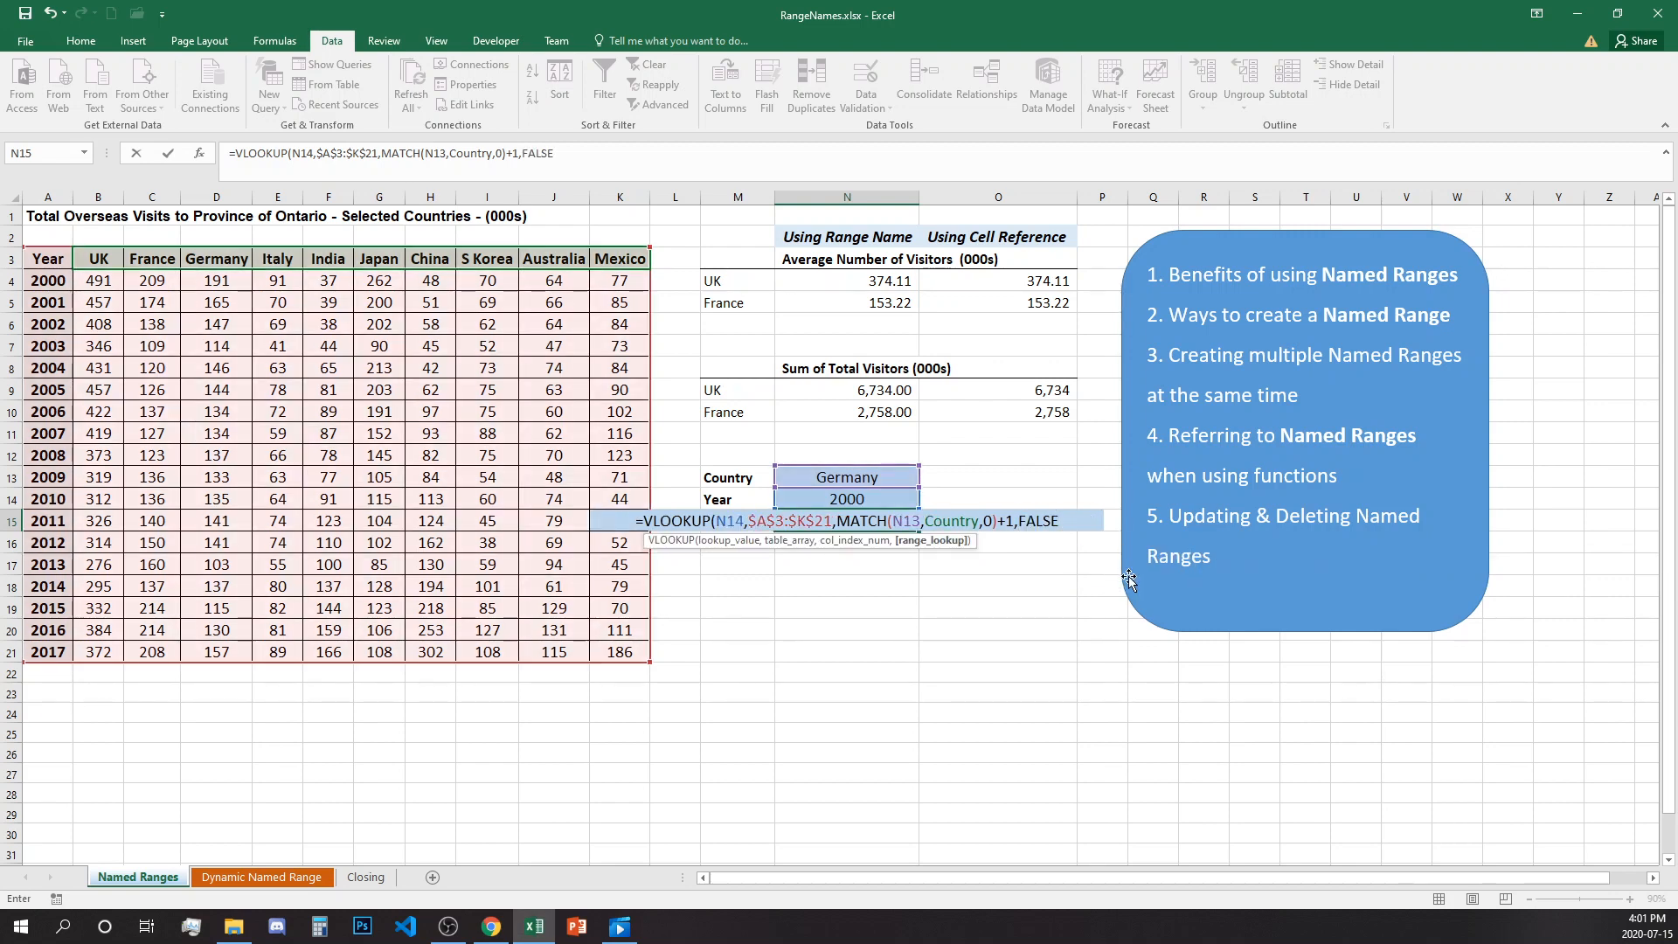
text())
key(Return)
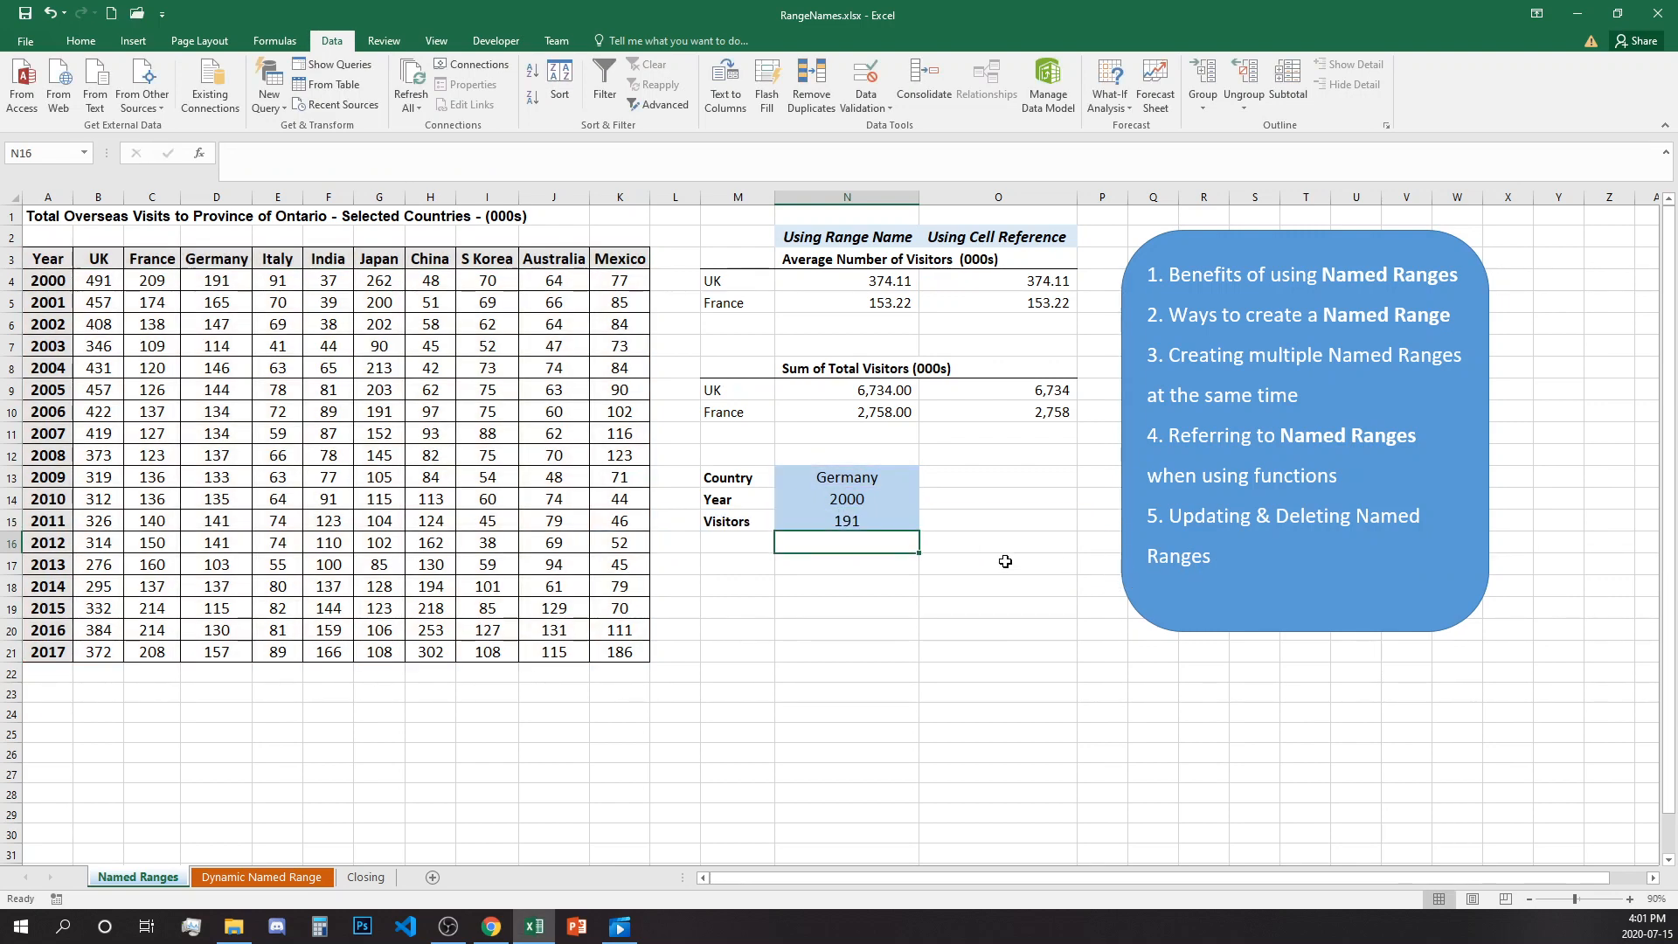
click(862, 521)
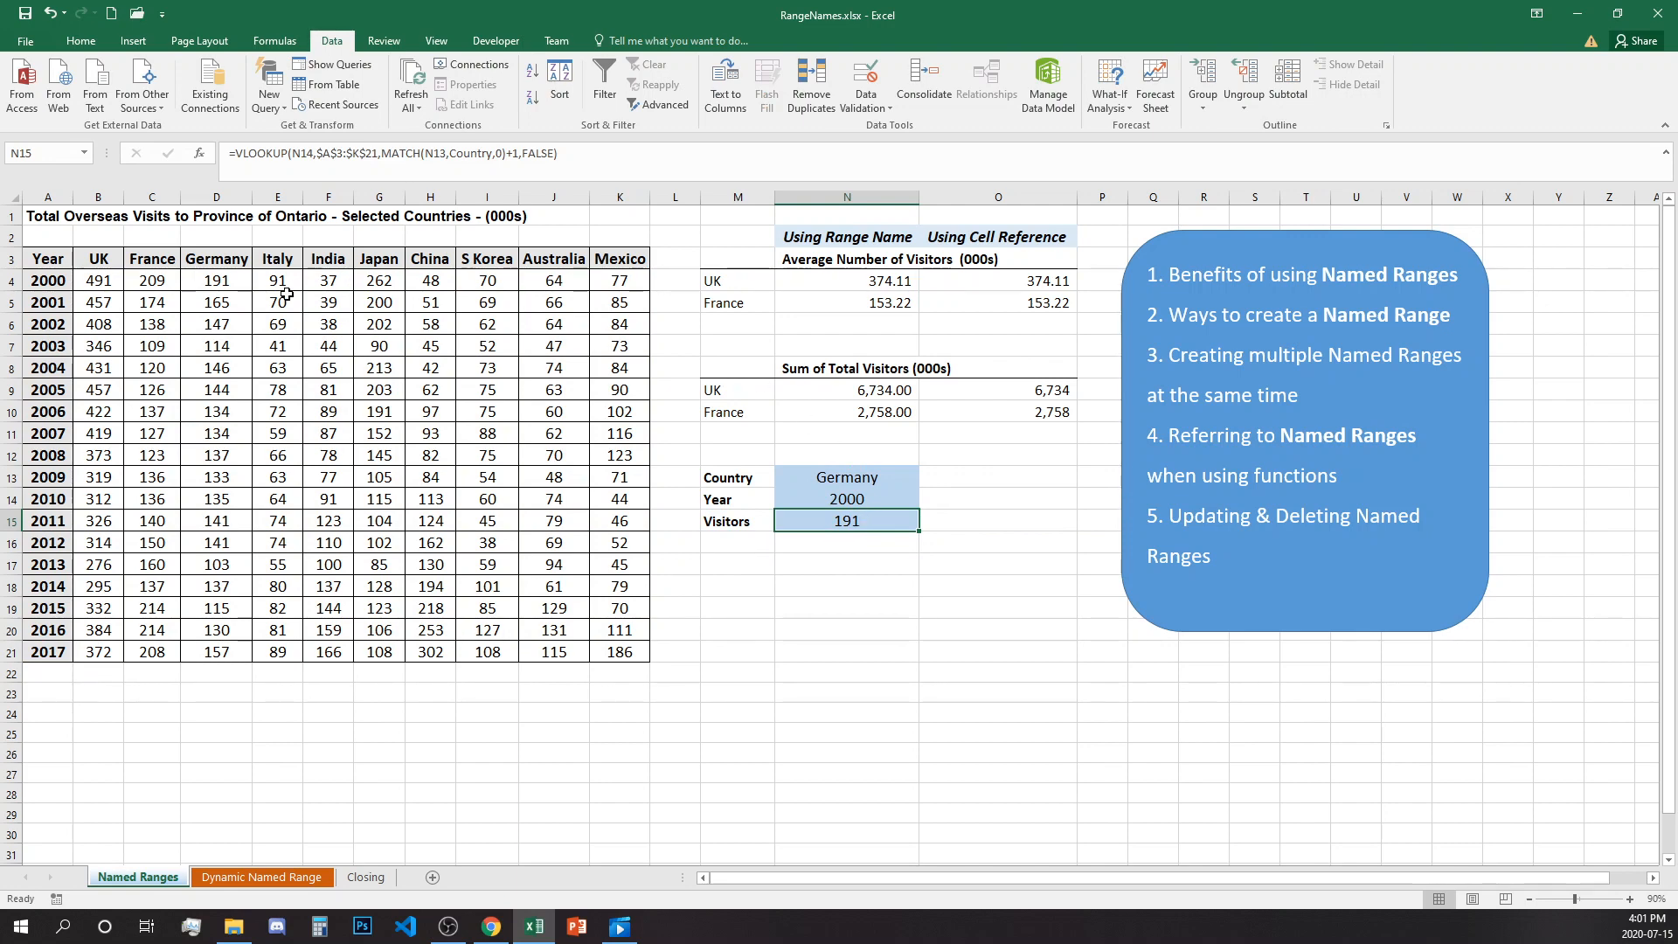
click(218, 286)
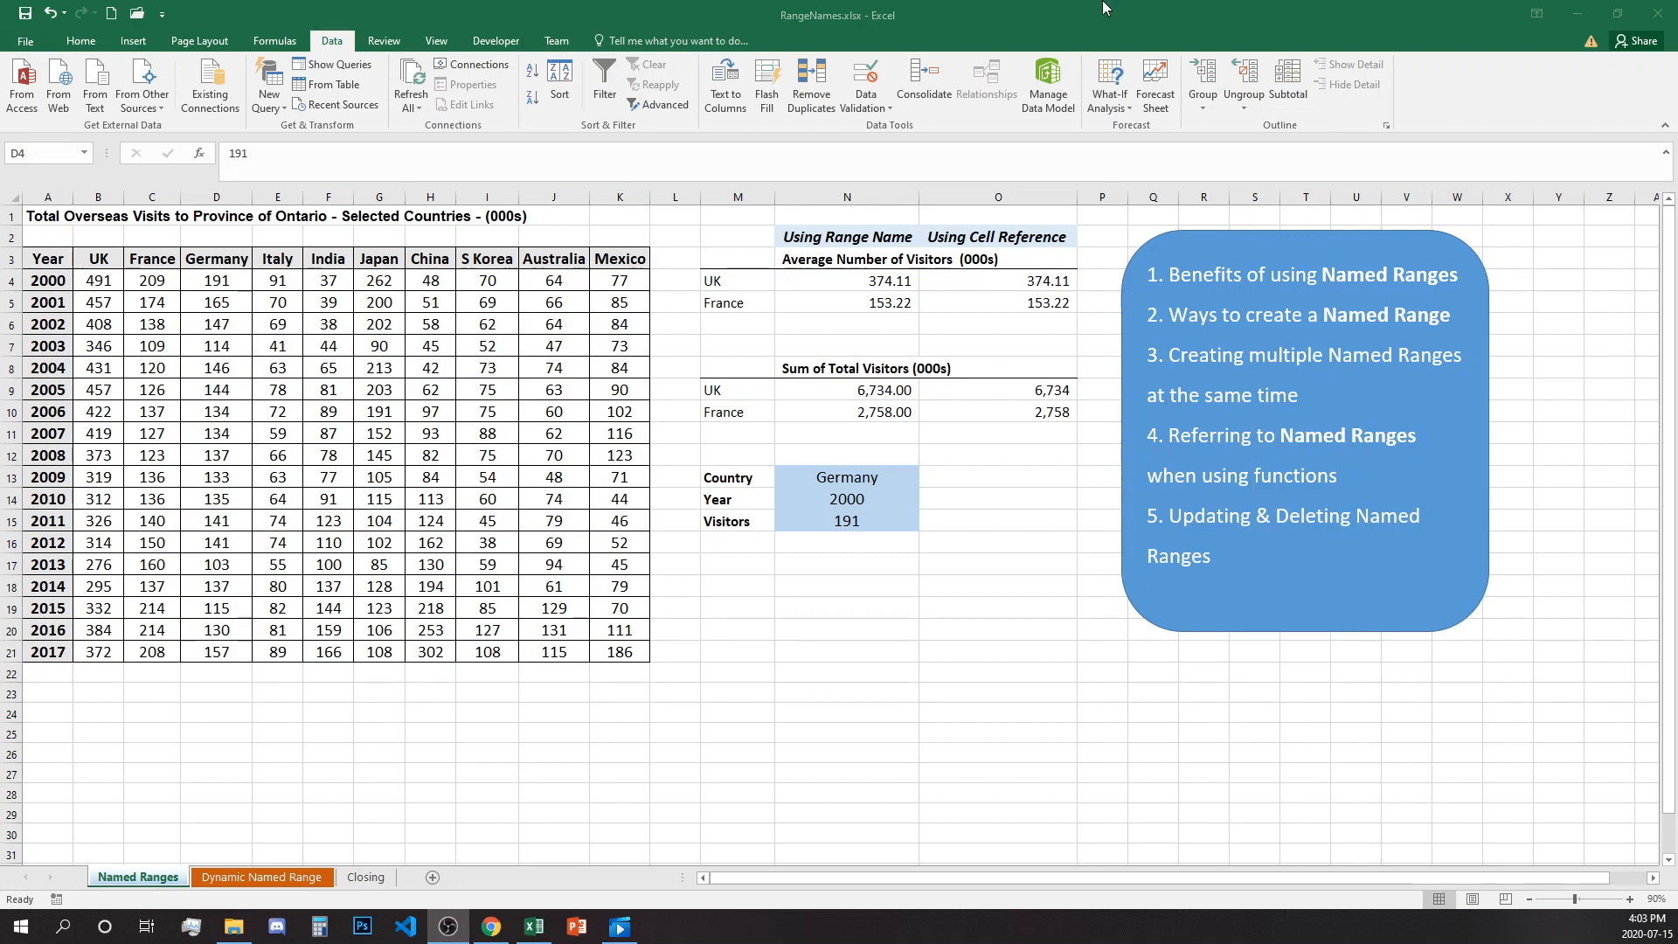
Rename the named range S_Korea to SKorea in the Name Manager.
click(269, 41)
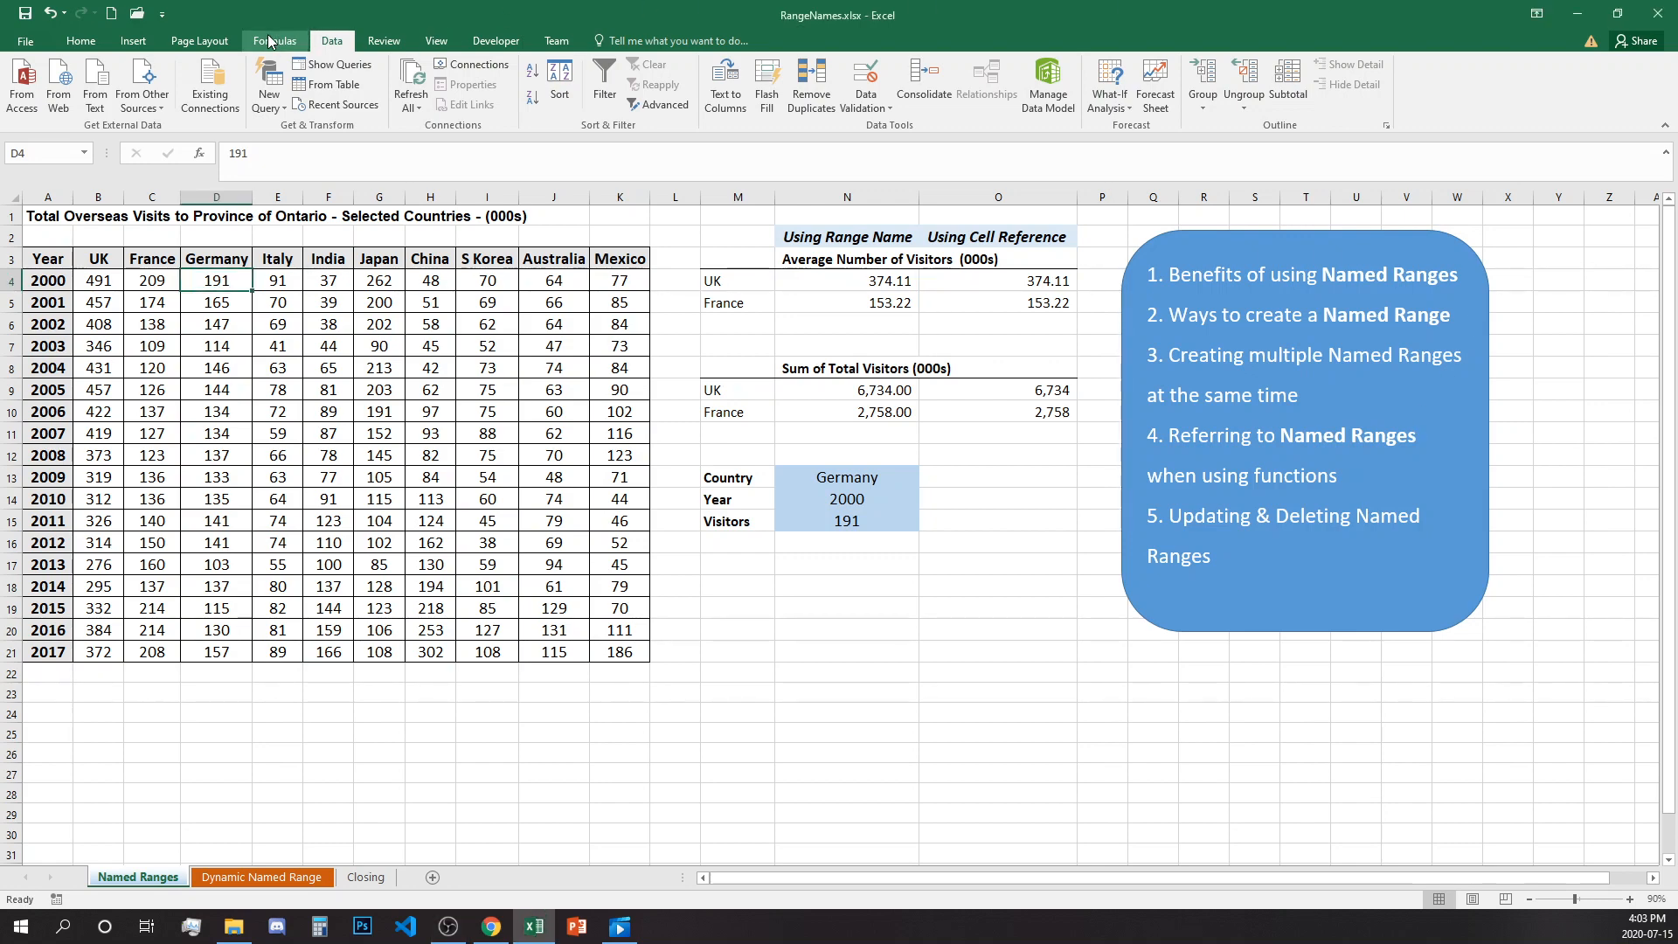
click(273, 41)
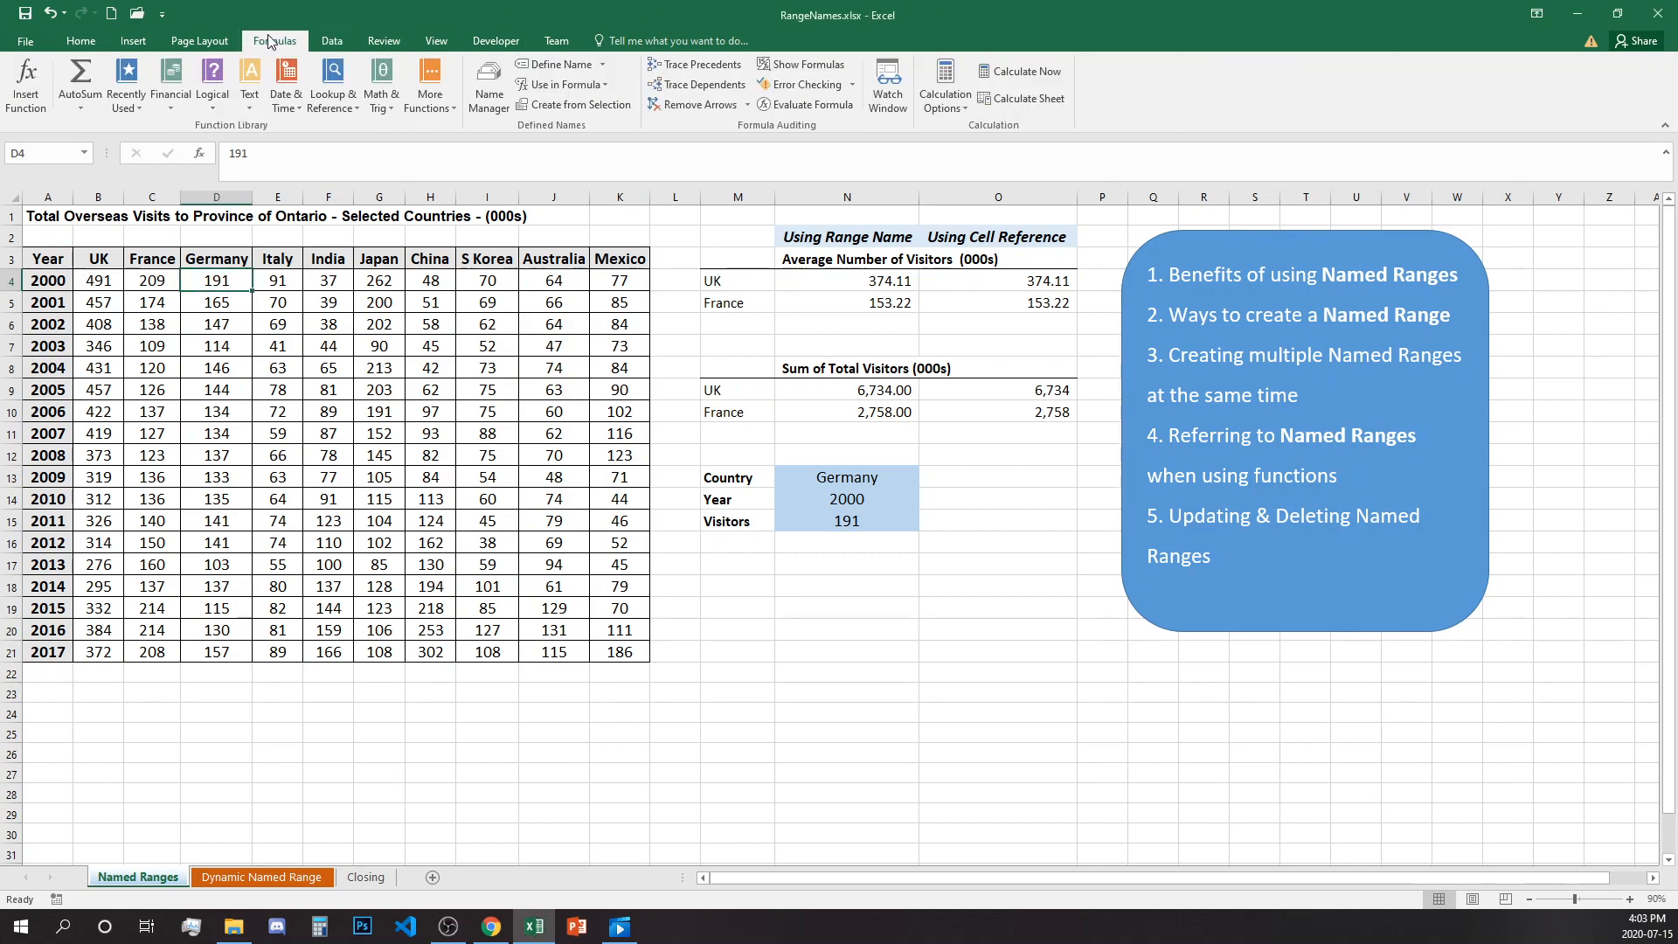
click(490, 88)
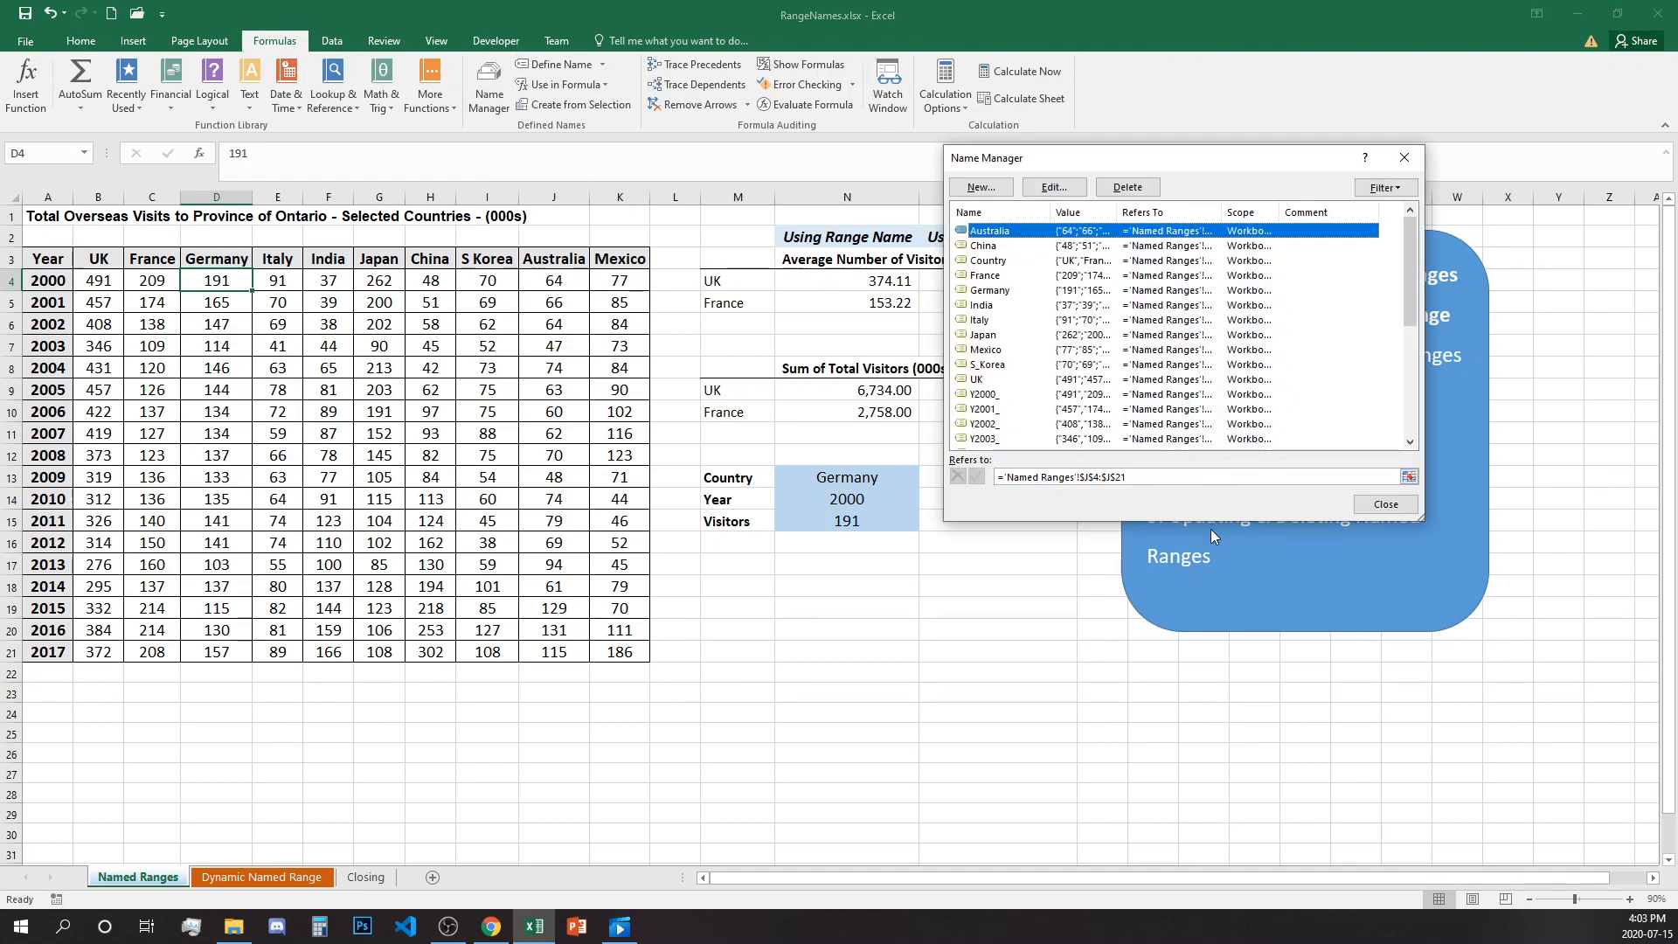
click(988, 364)
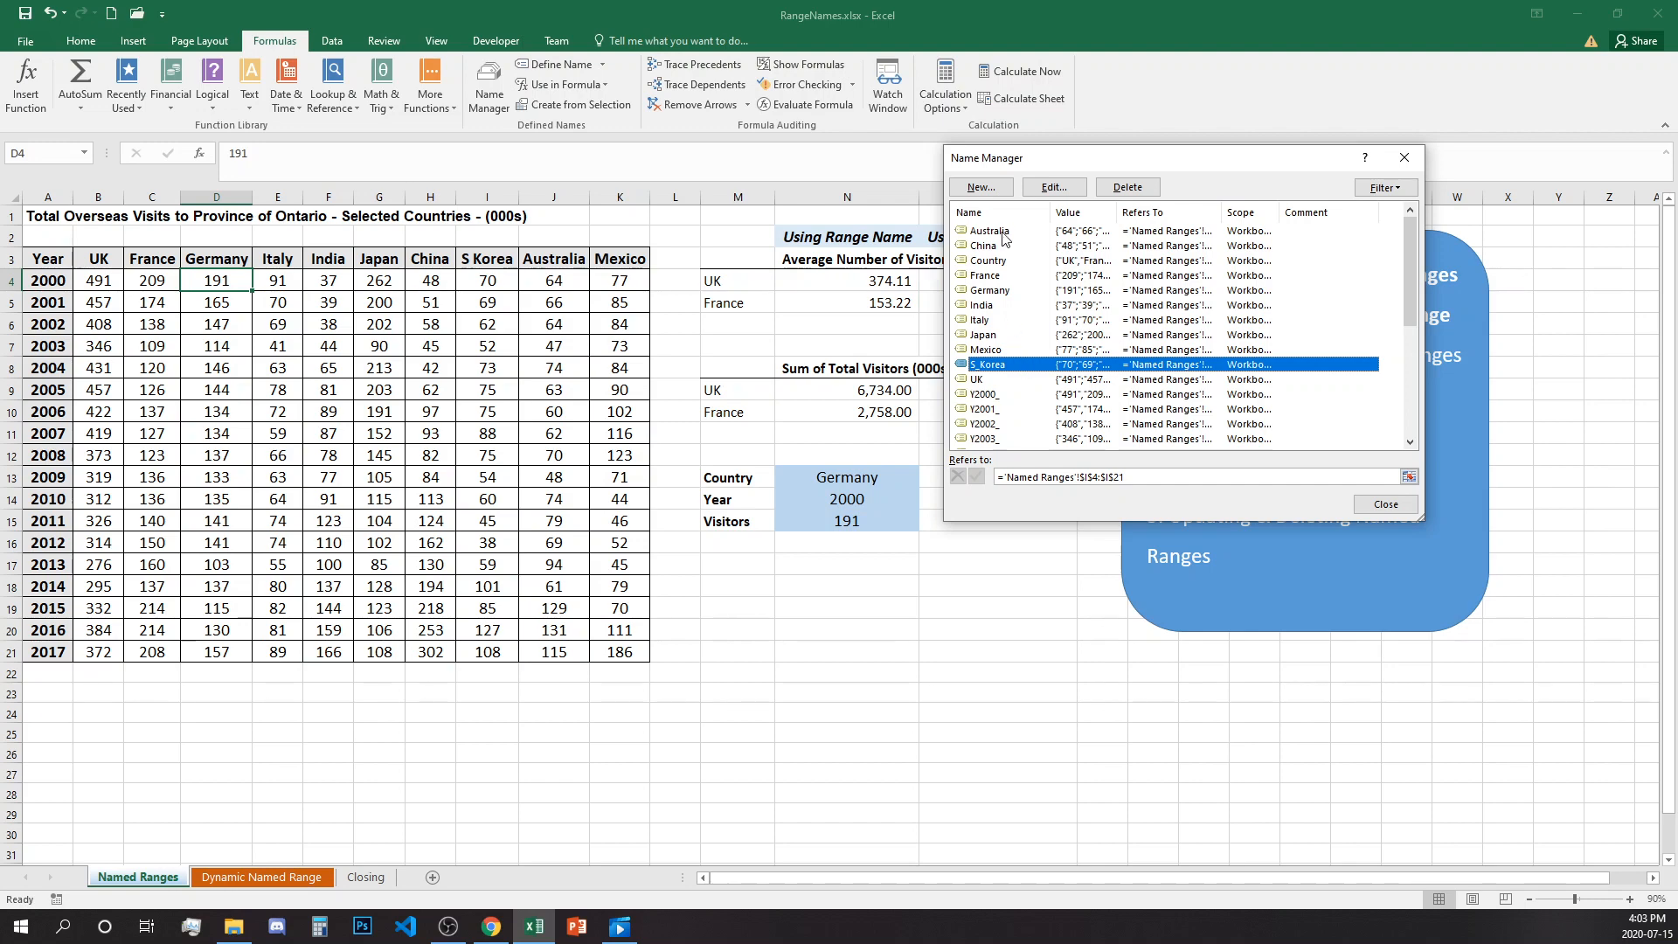
click(1075, 194)
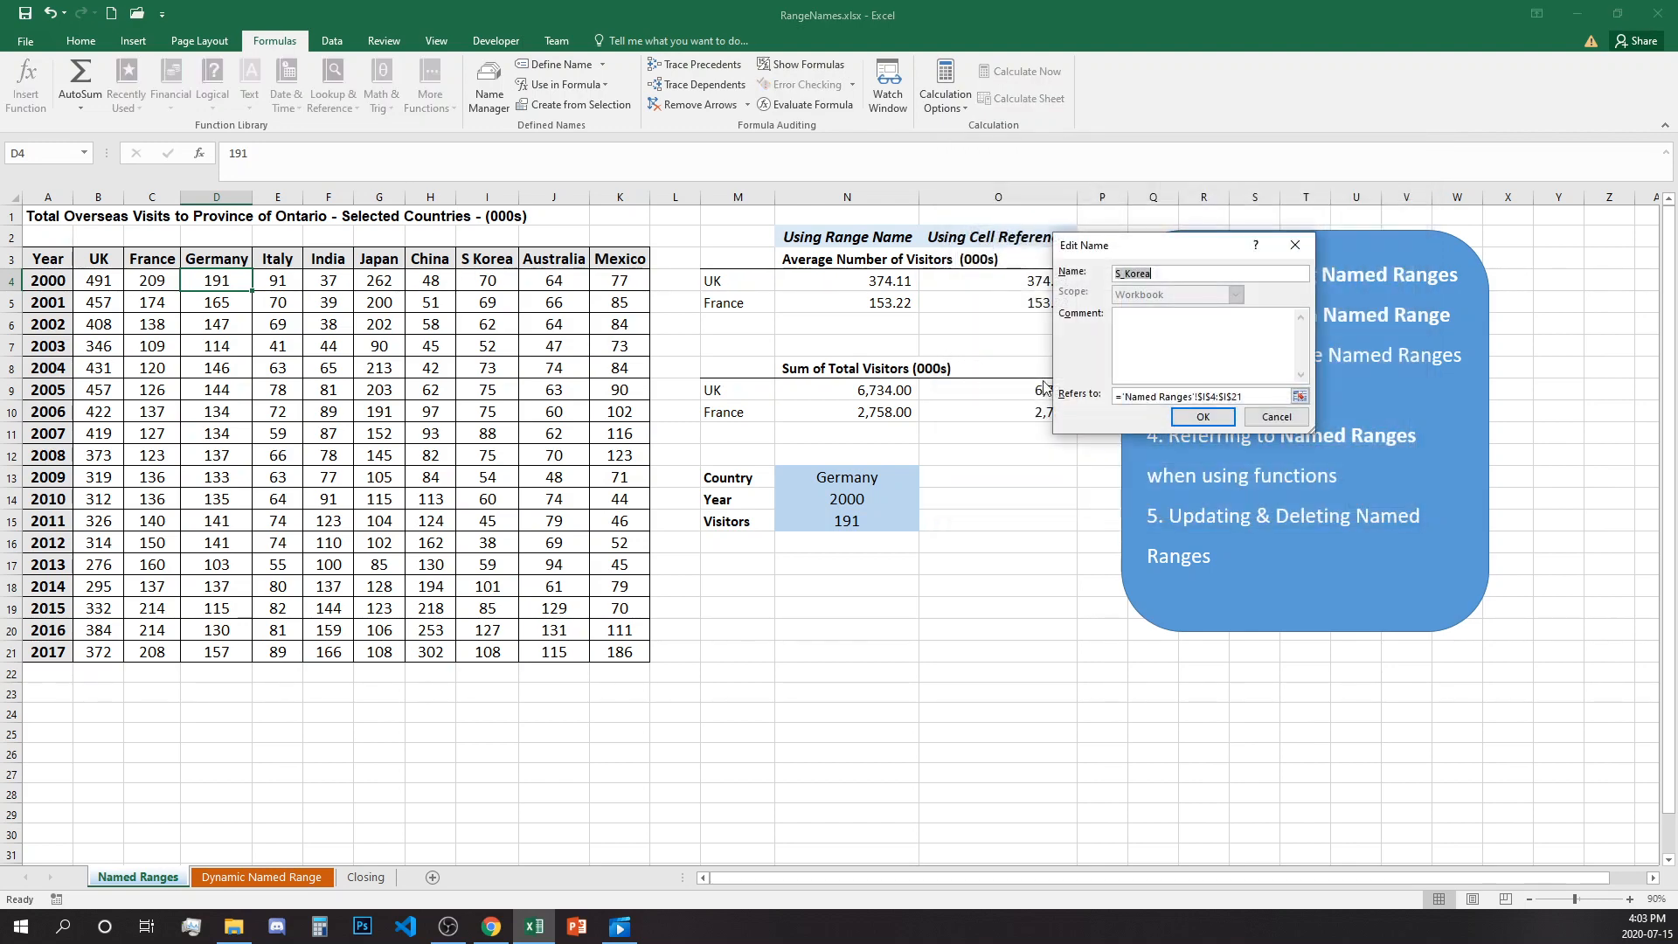
click(1124, 274)
click(1205, 418)
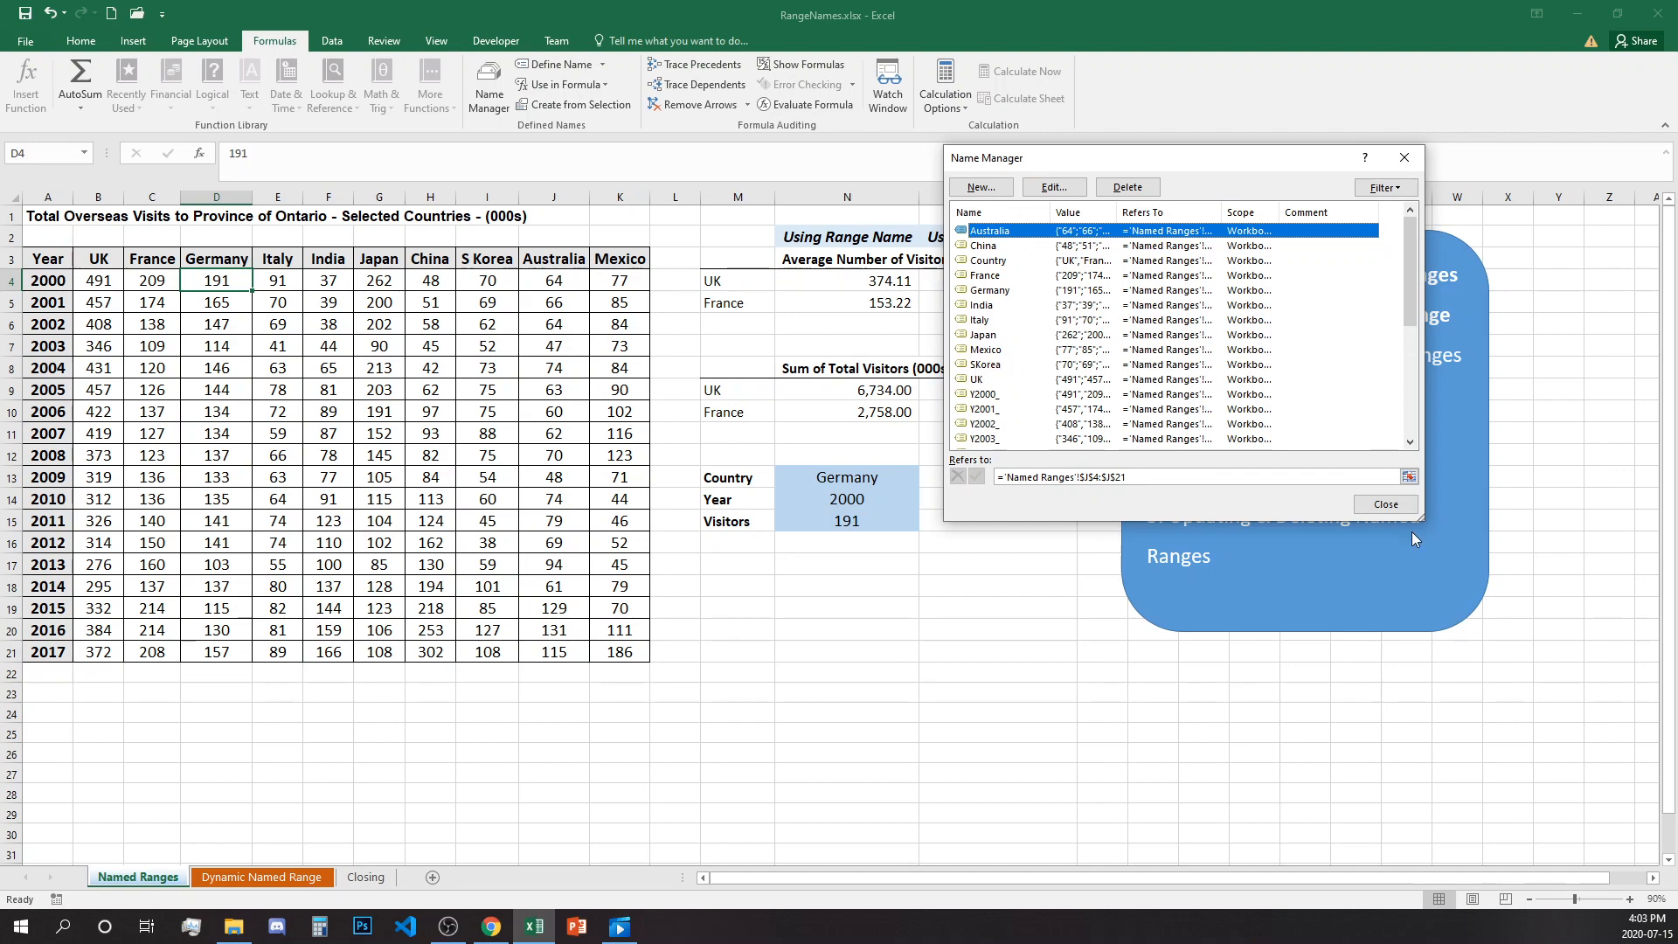
click(1397, 506)
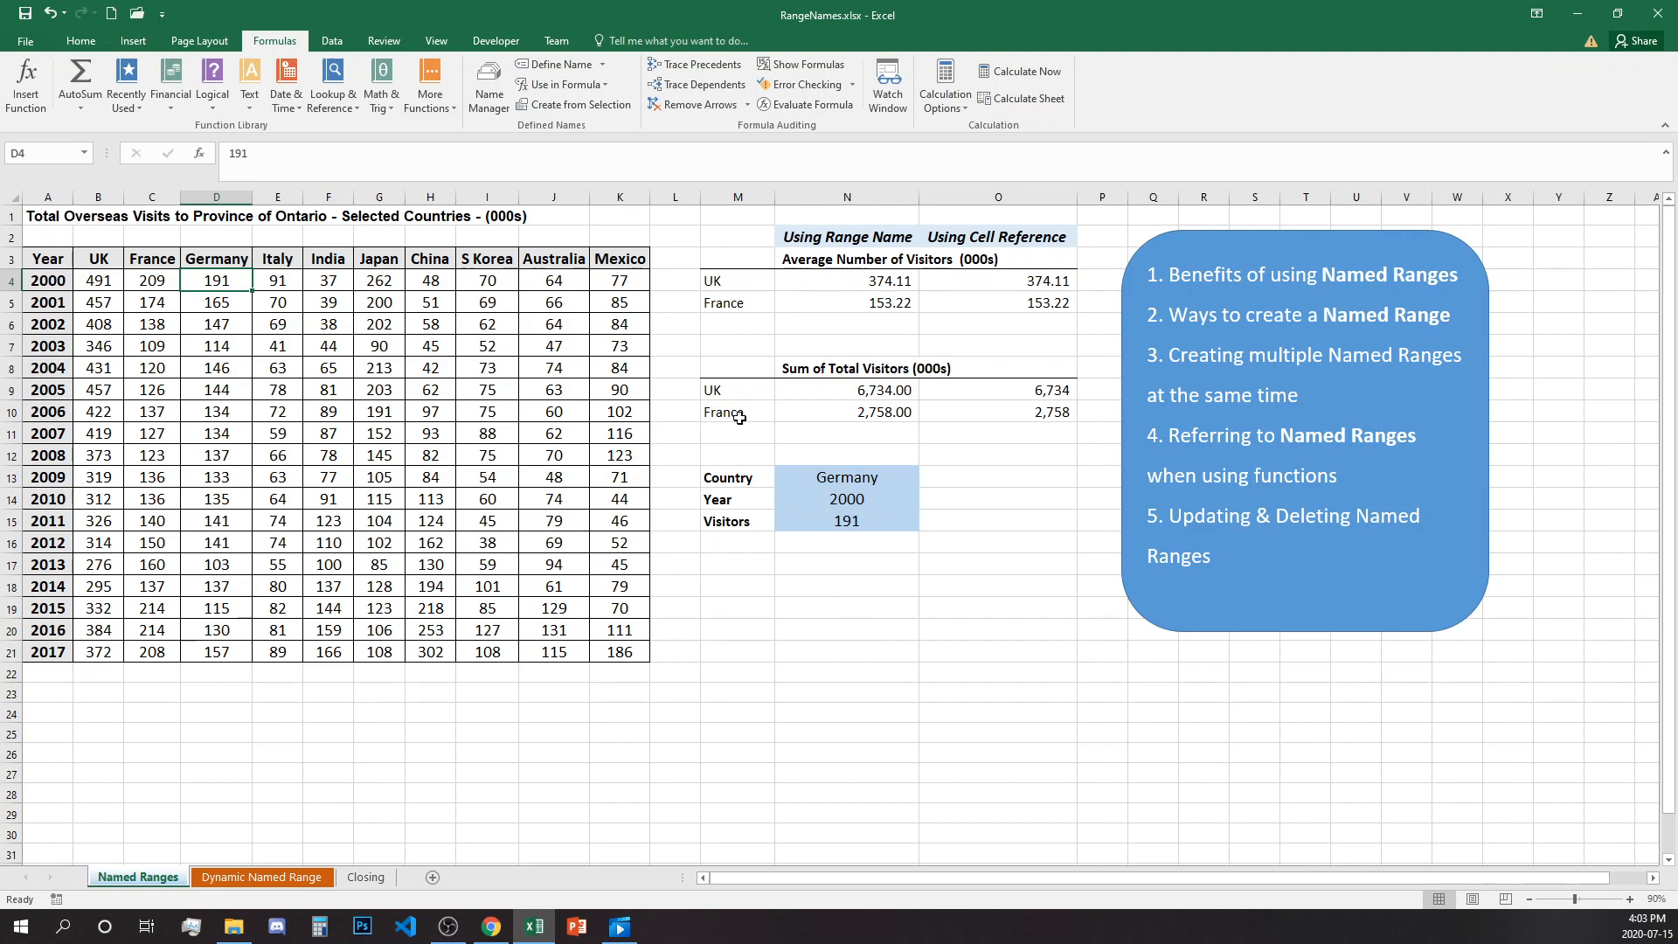
Delete the named ranges France, Germany, India and Italy in the Name Manager.
click(495, 83)
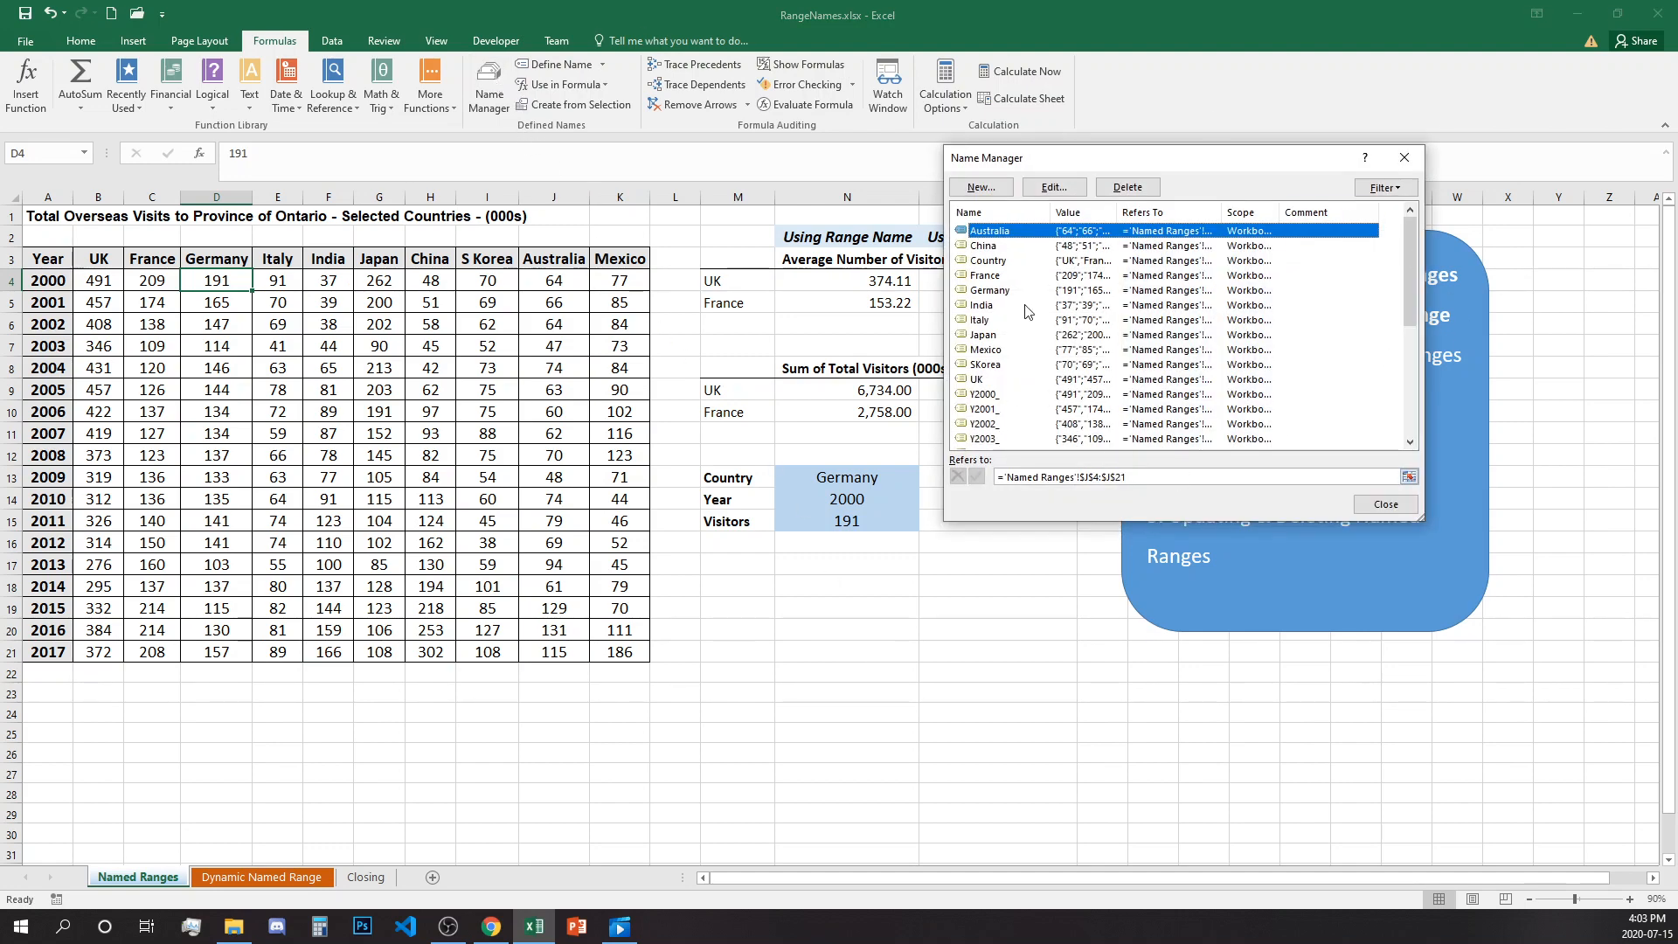
click(985, 276)
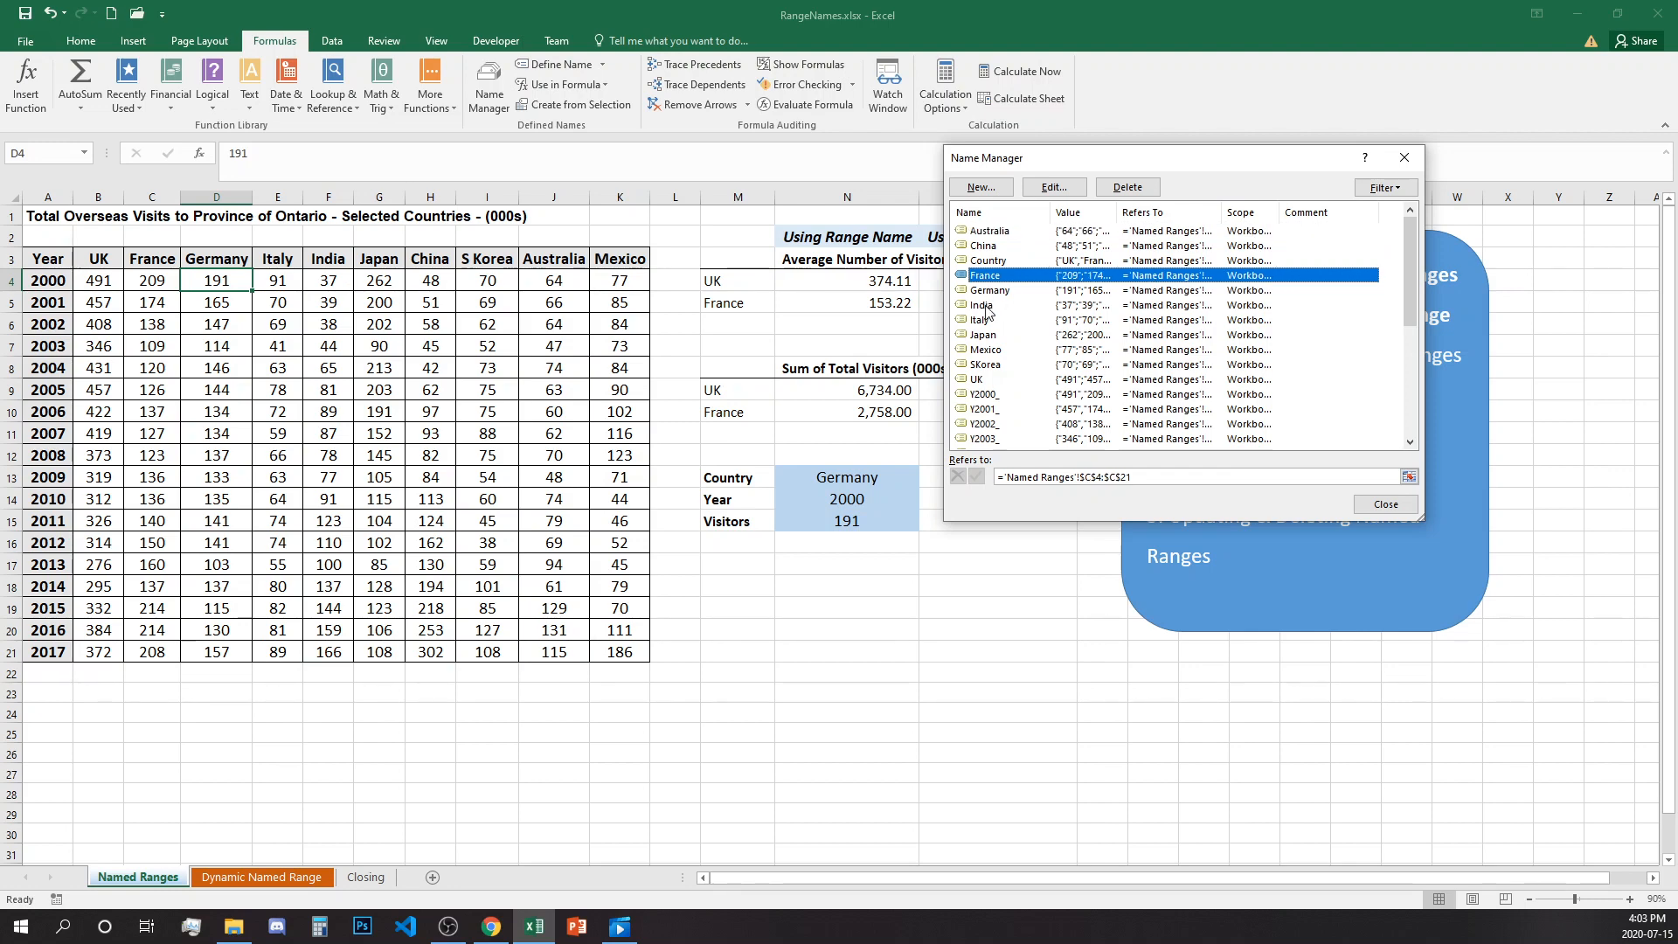
shift+click(984, 305)
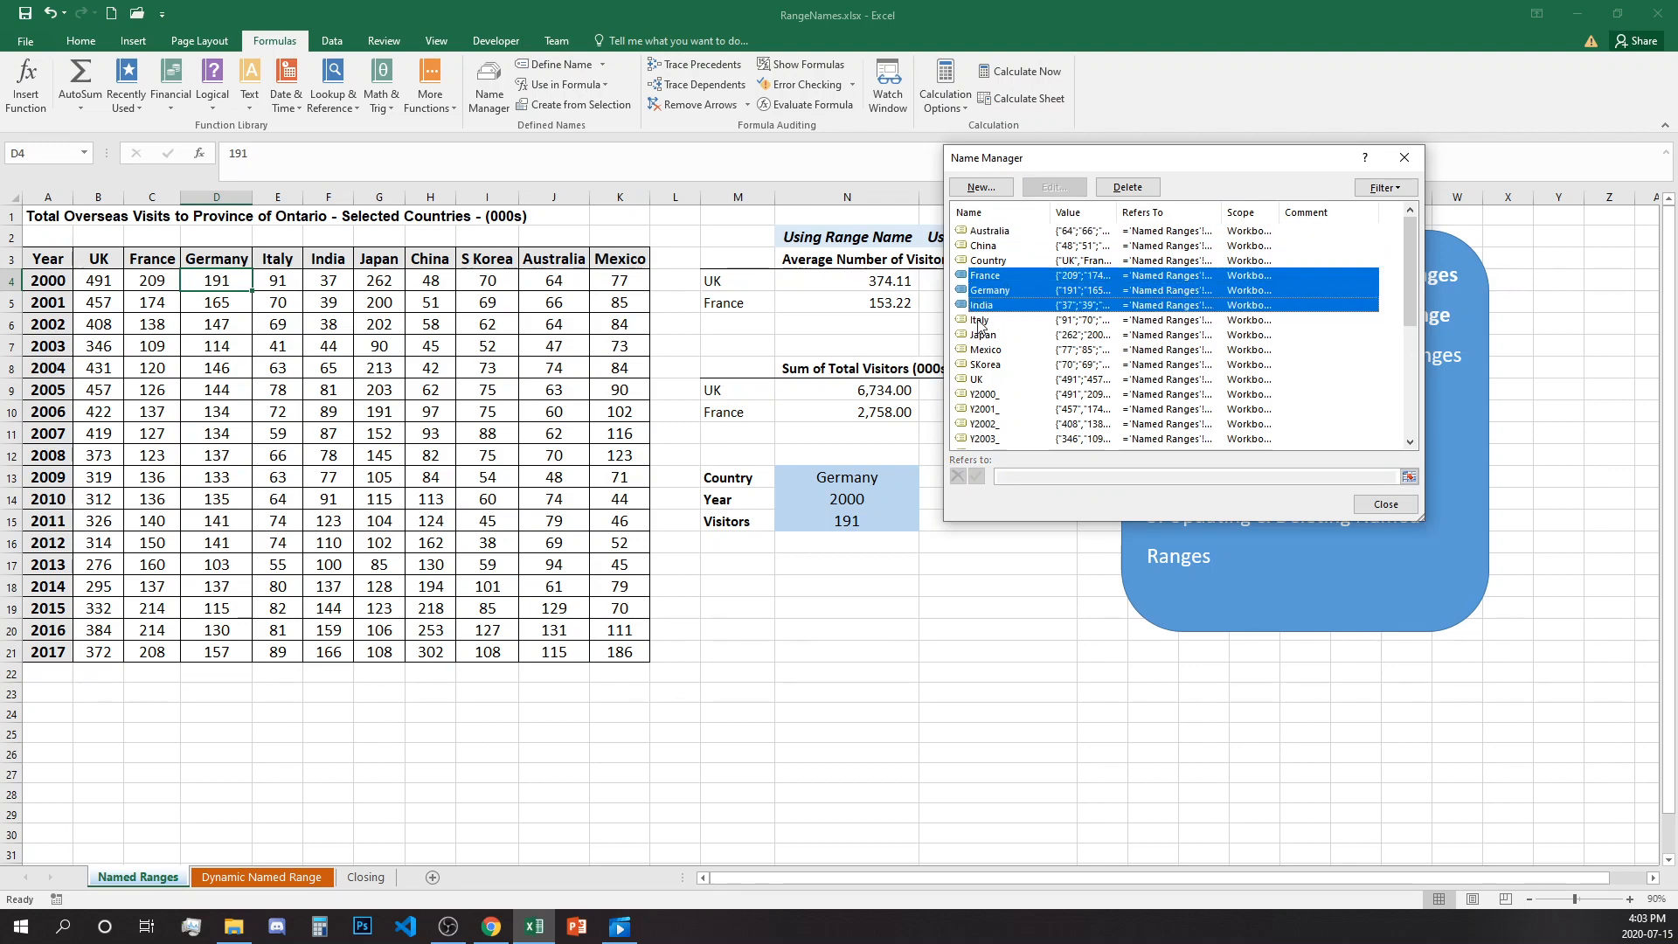
shift+click(981, 320)
click(1145, 188)
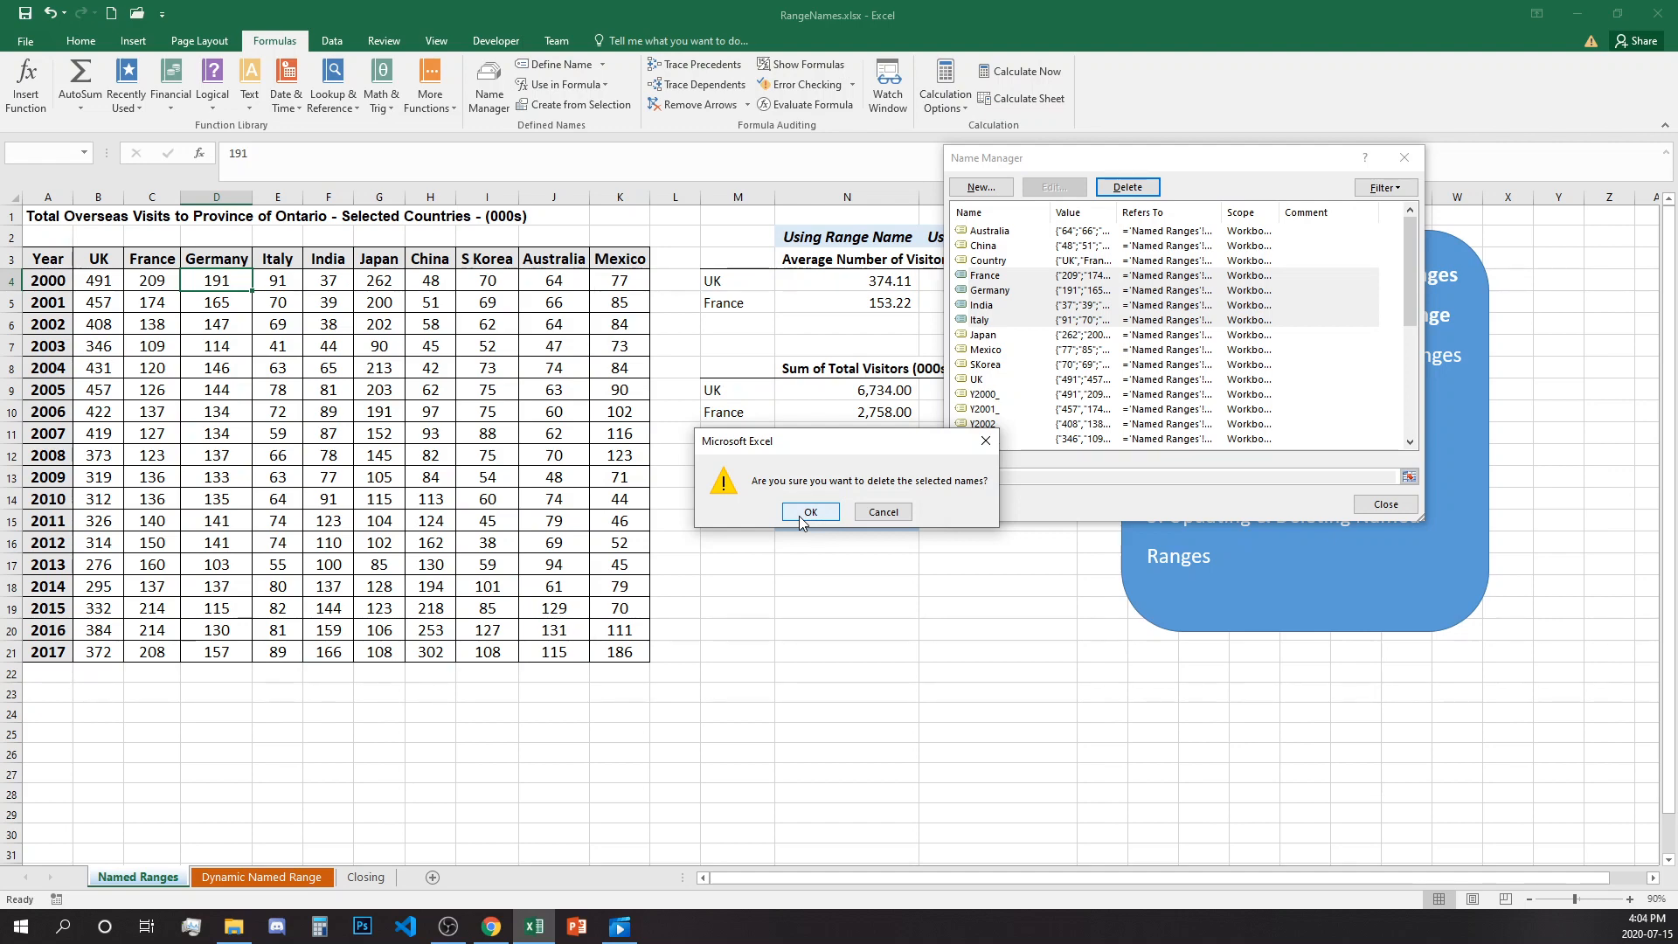
click(799, 516)
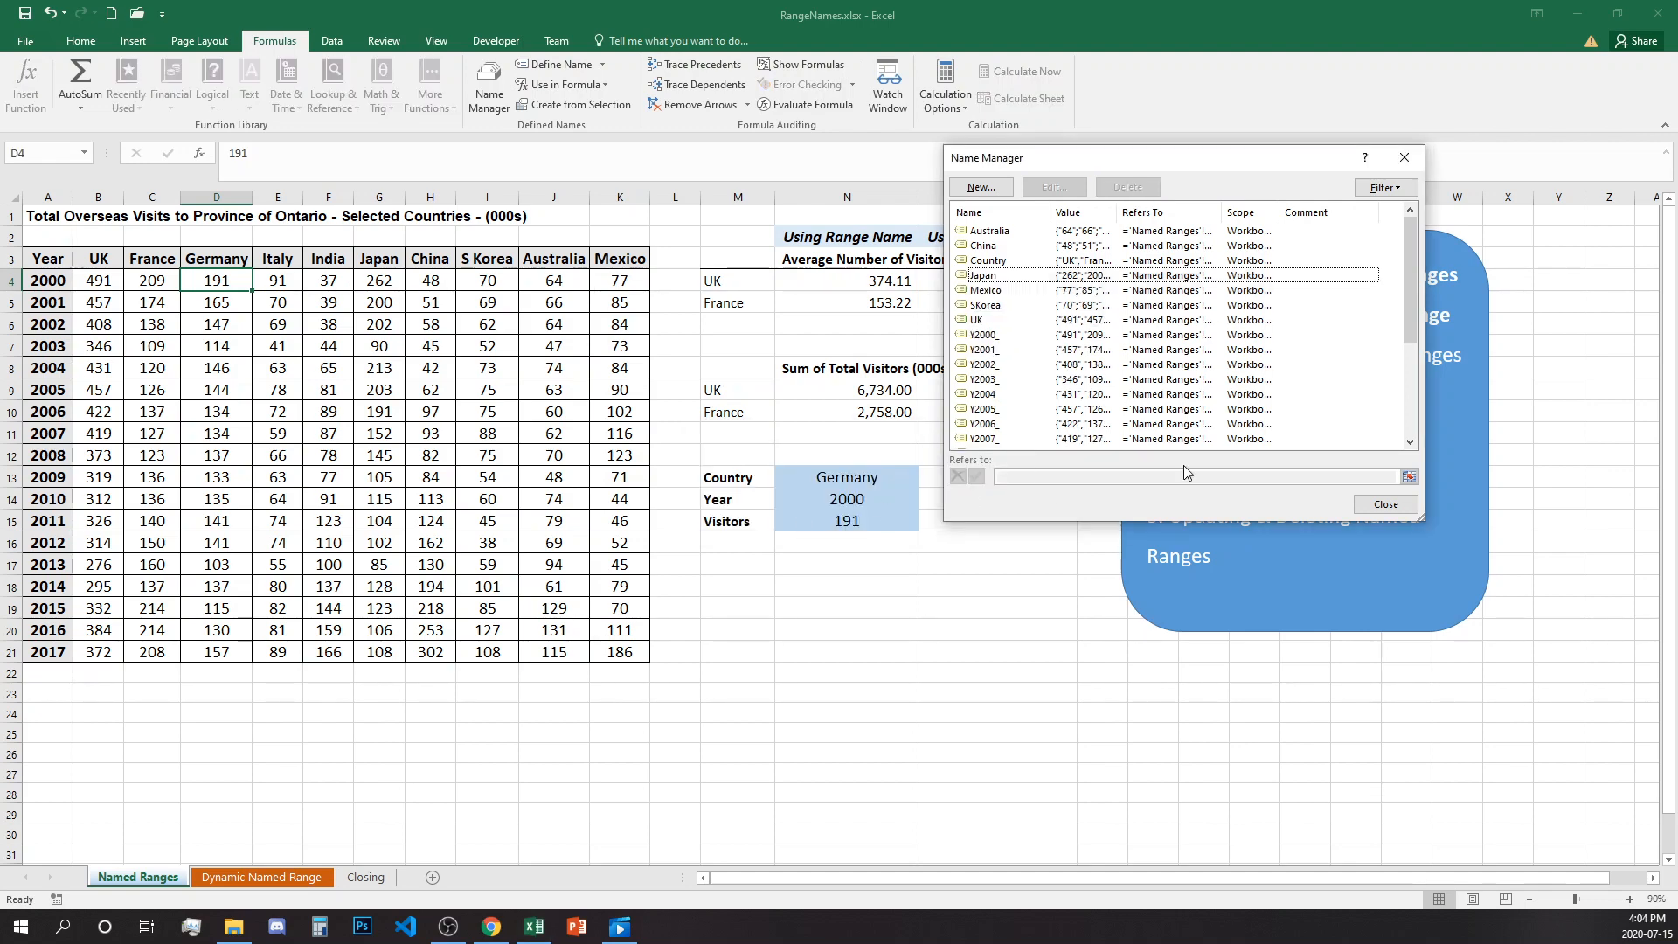
click(1375, 511)
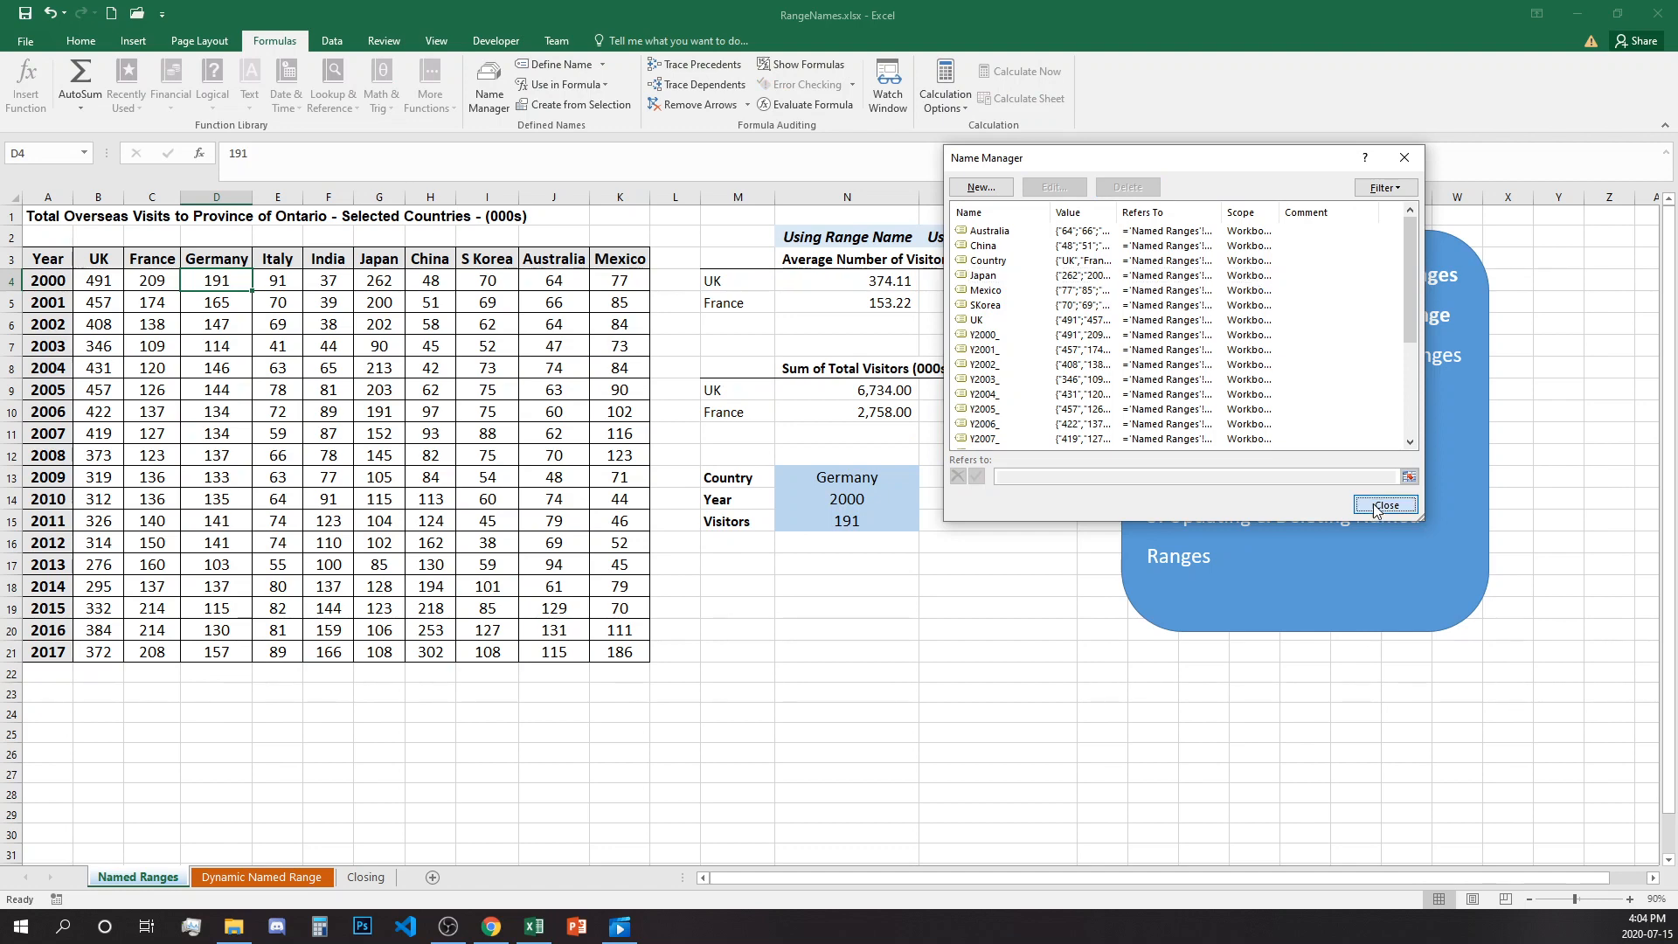
Inspect the France average formula in N5 and the France sum formula in N10 that refer to the deleted name.
click(804, 303)
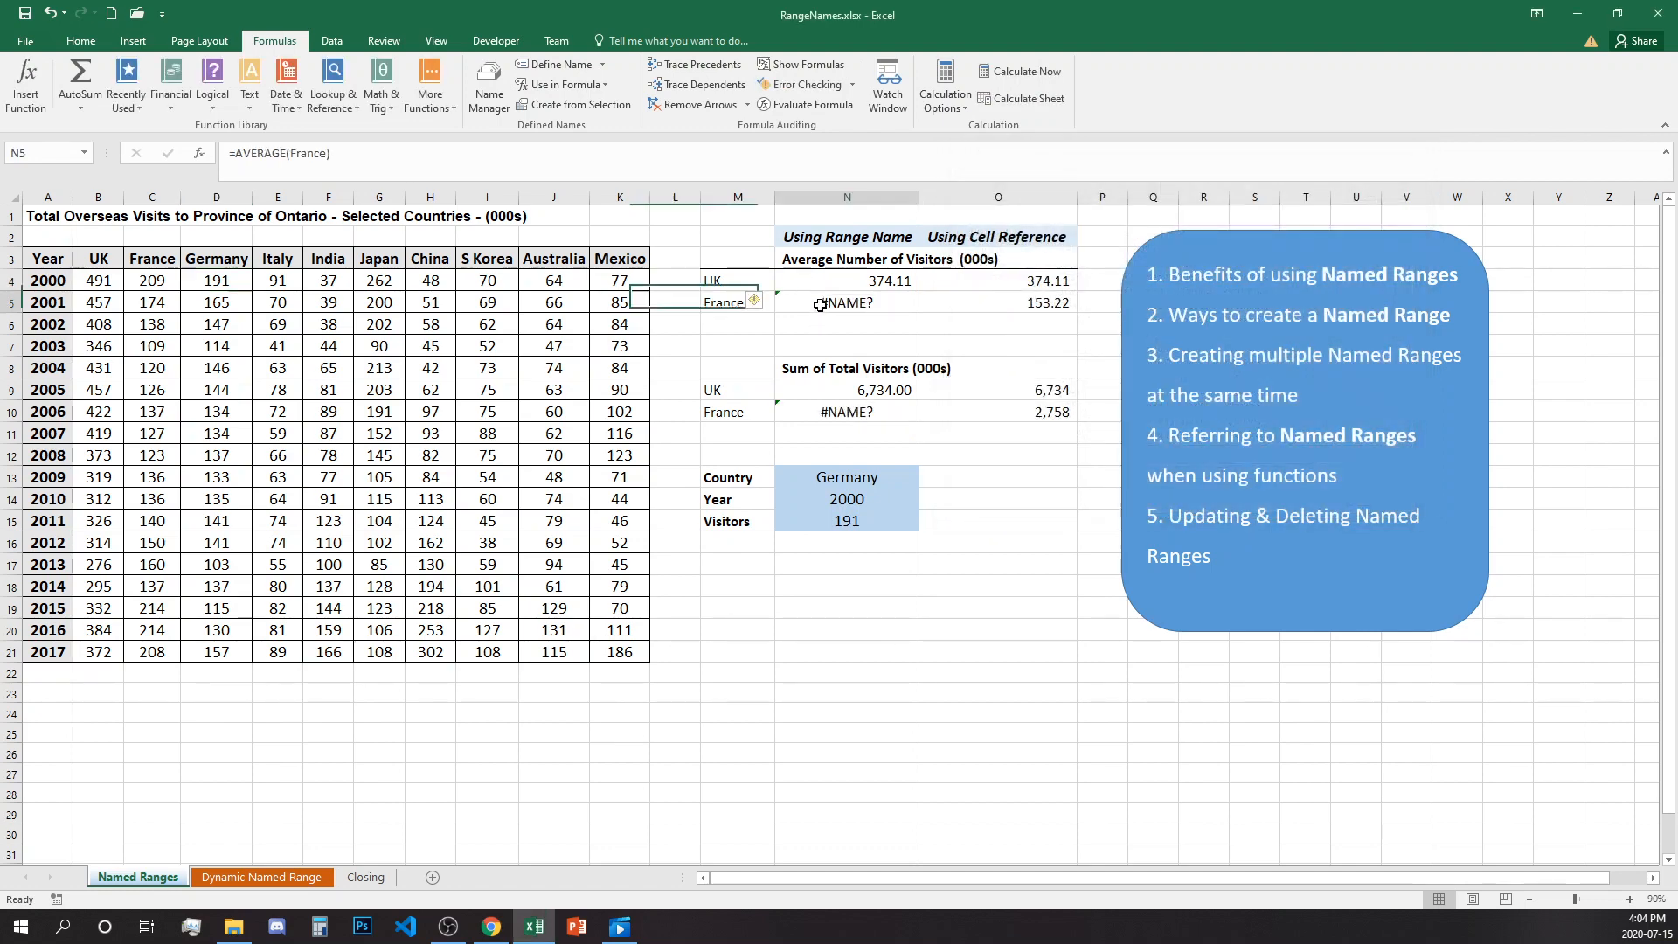
click(802, 411)
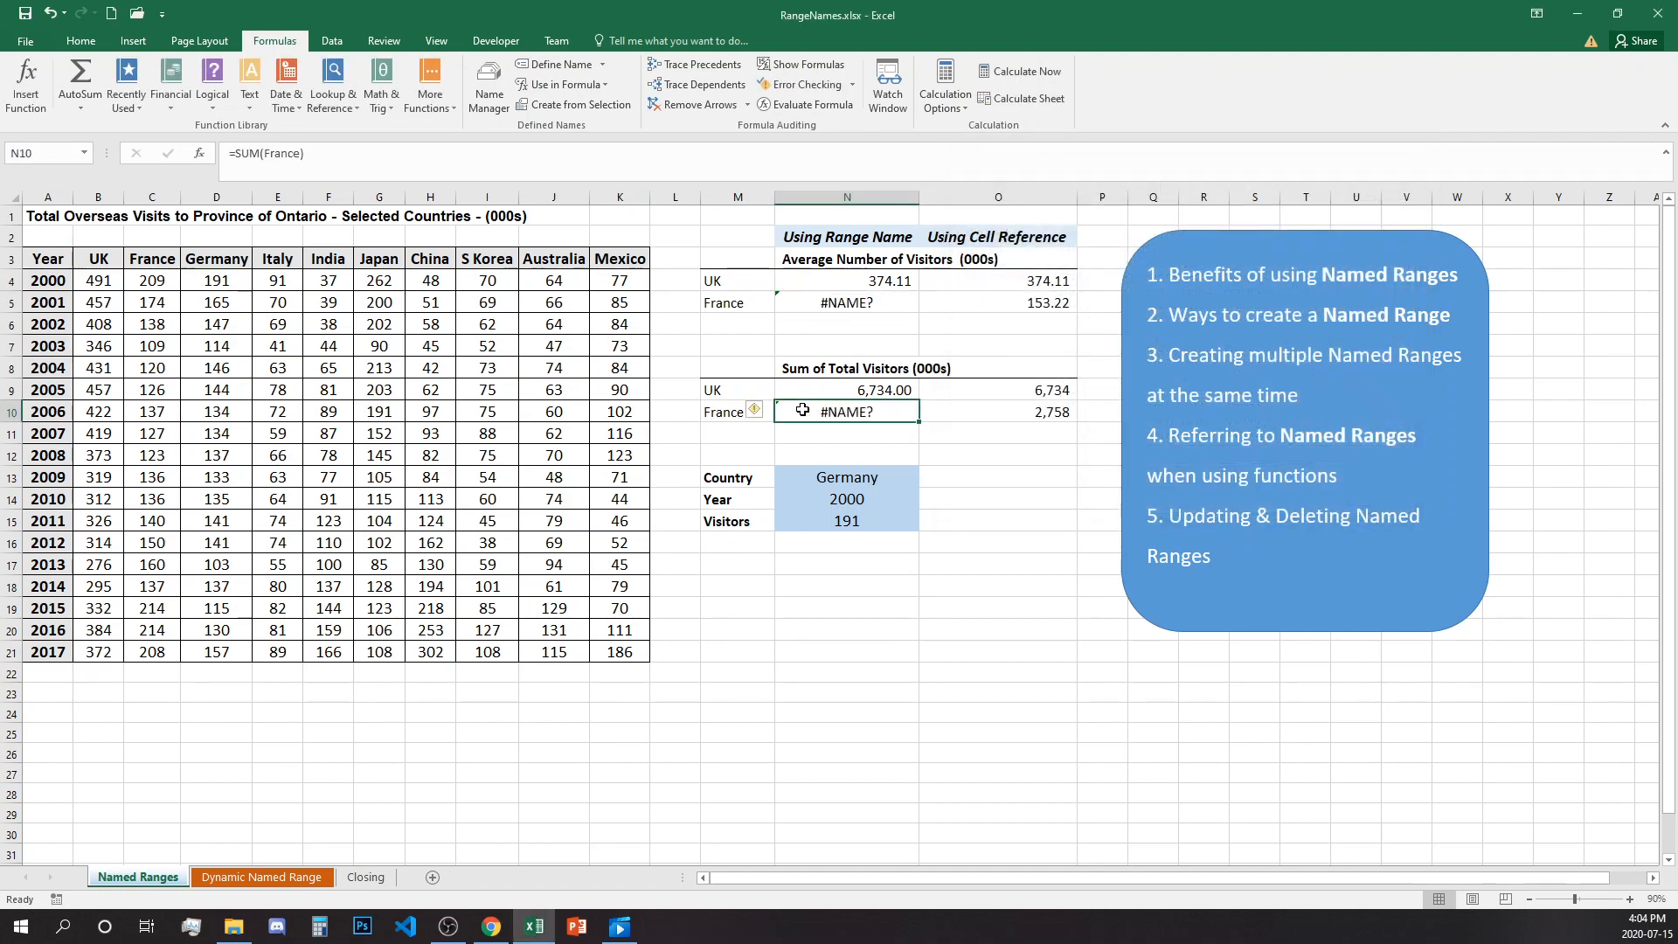
click(801, 300)
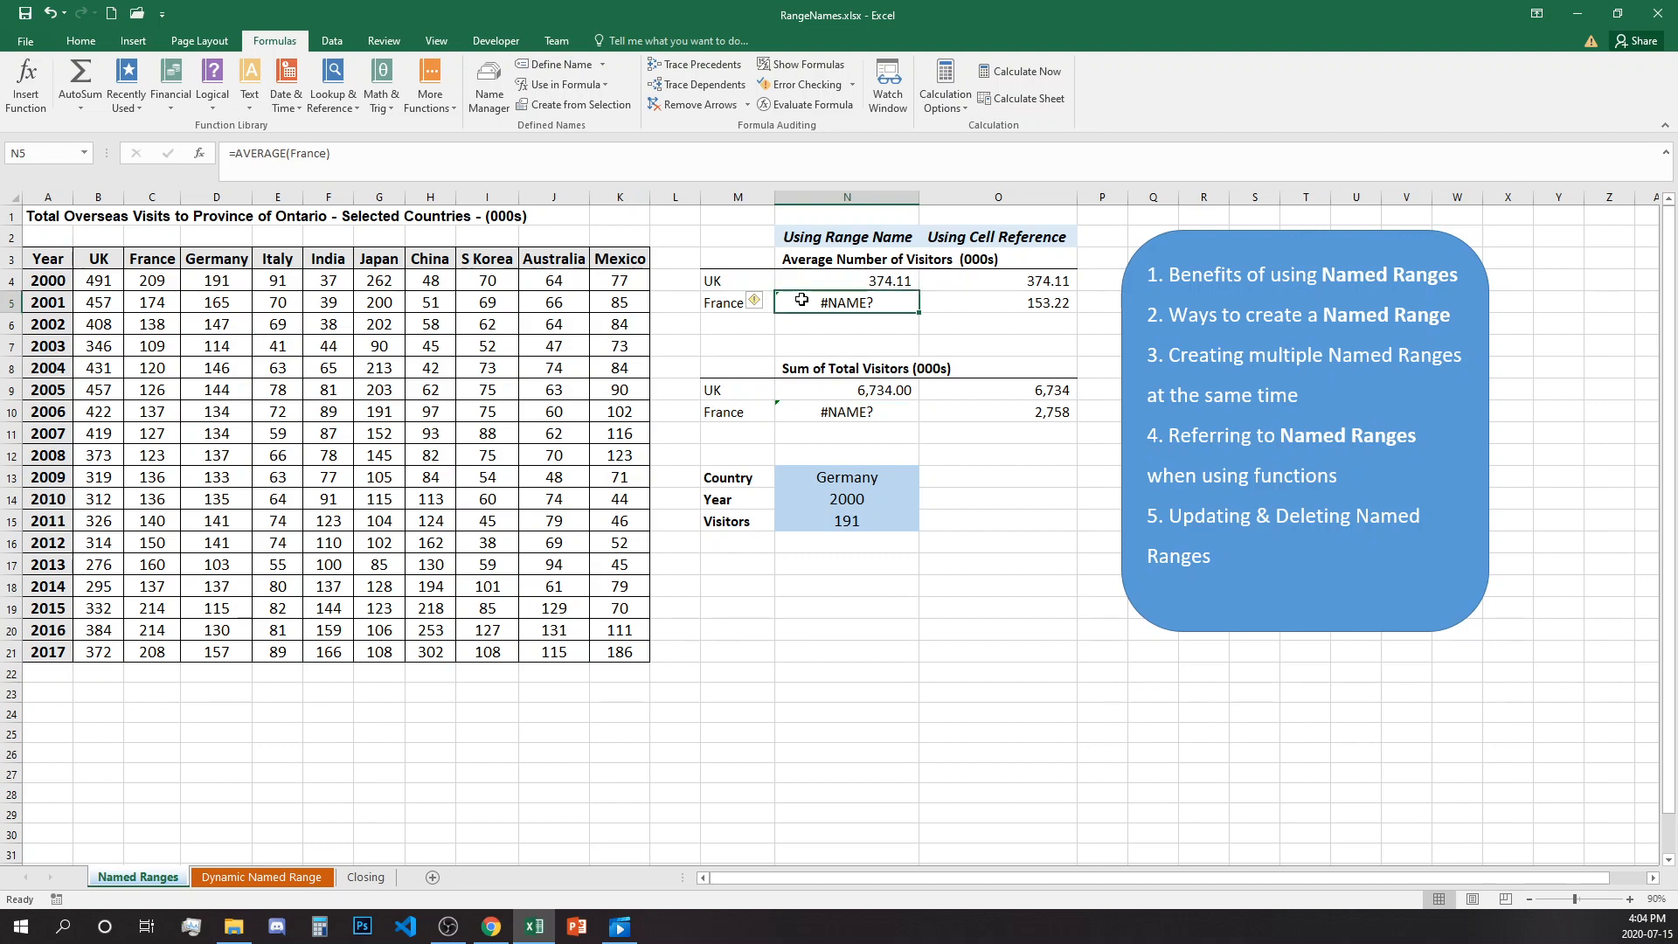
click(283, 153)
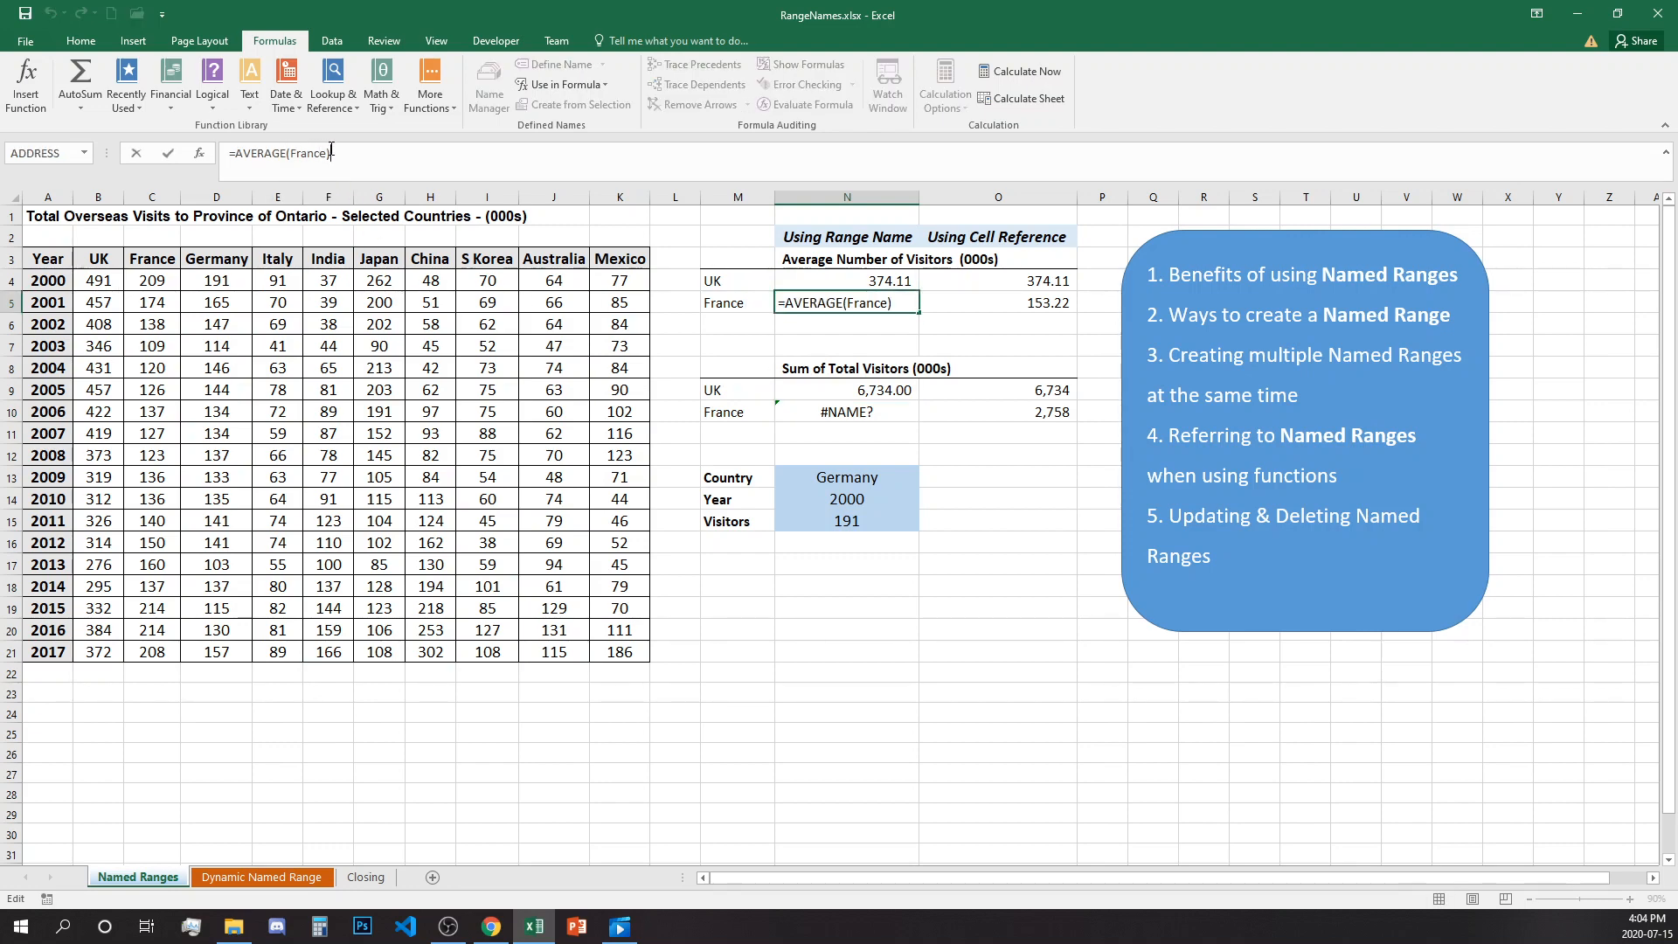
click(828, 421)
click(948, 456)
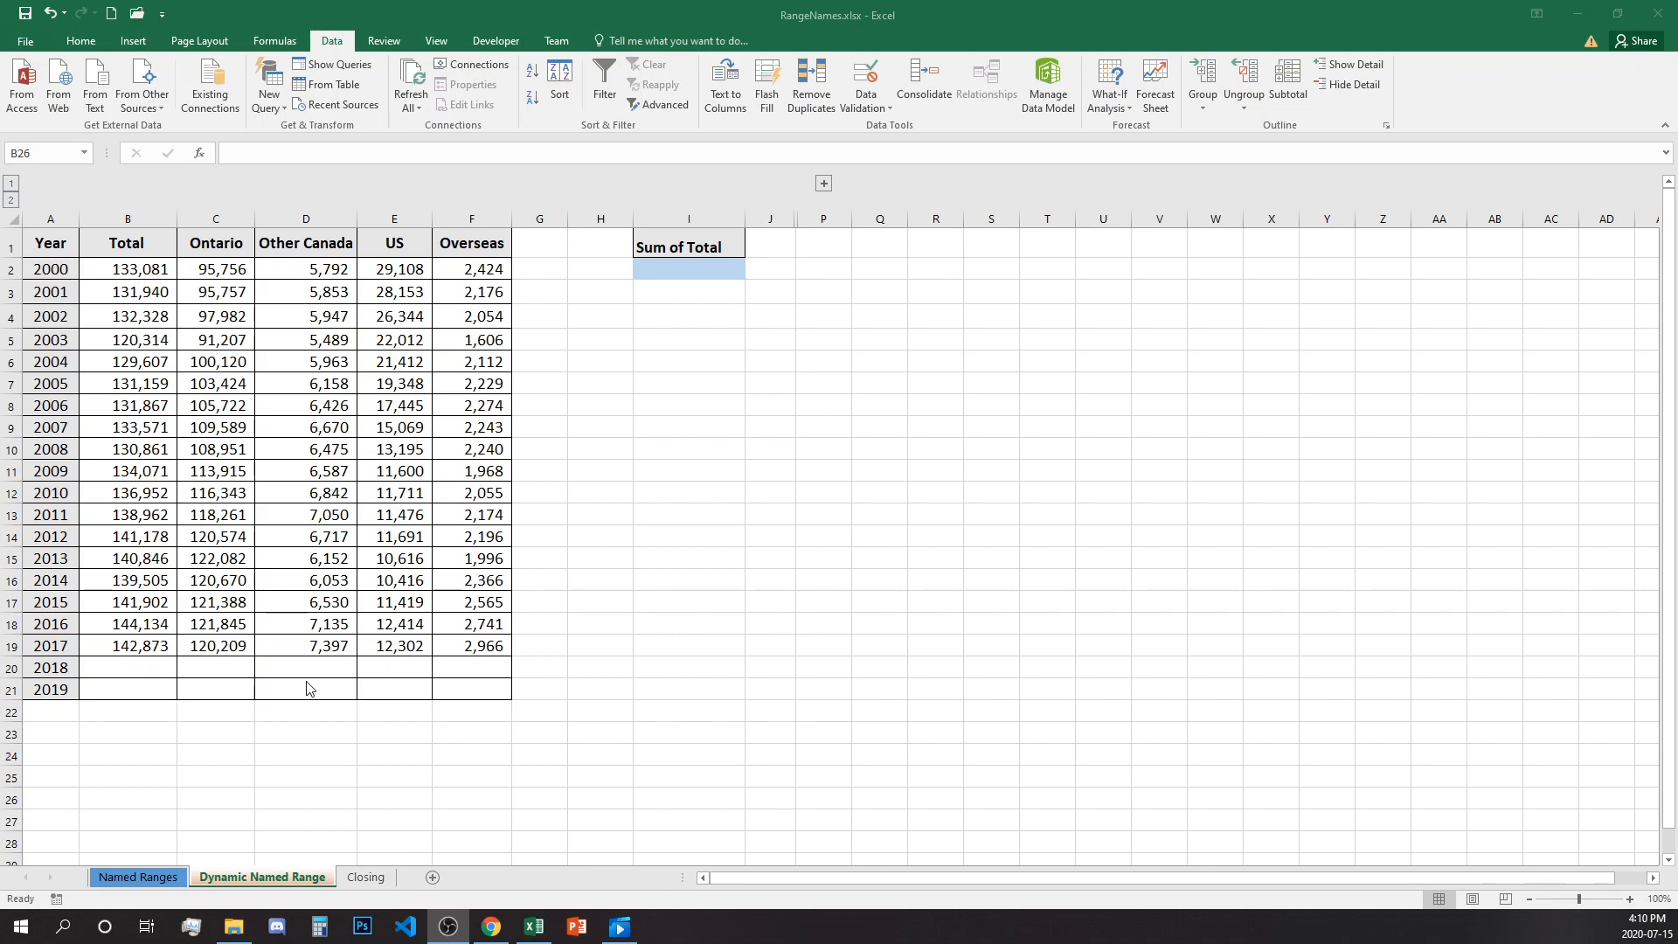
Examine the 2015 row and the Ontario, Other Canada, US and Overseas columns of the table on the Dynamic Named Range sheet.
key(alt+Tab)
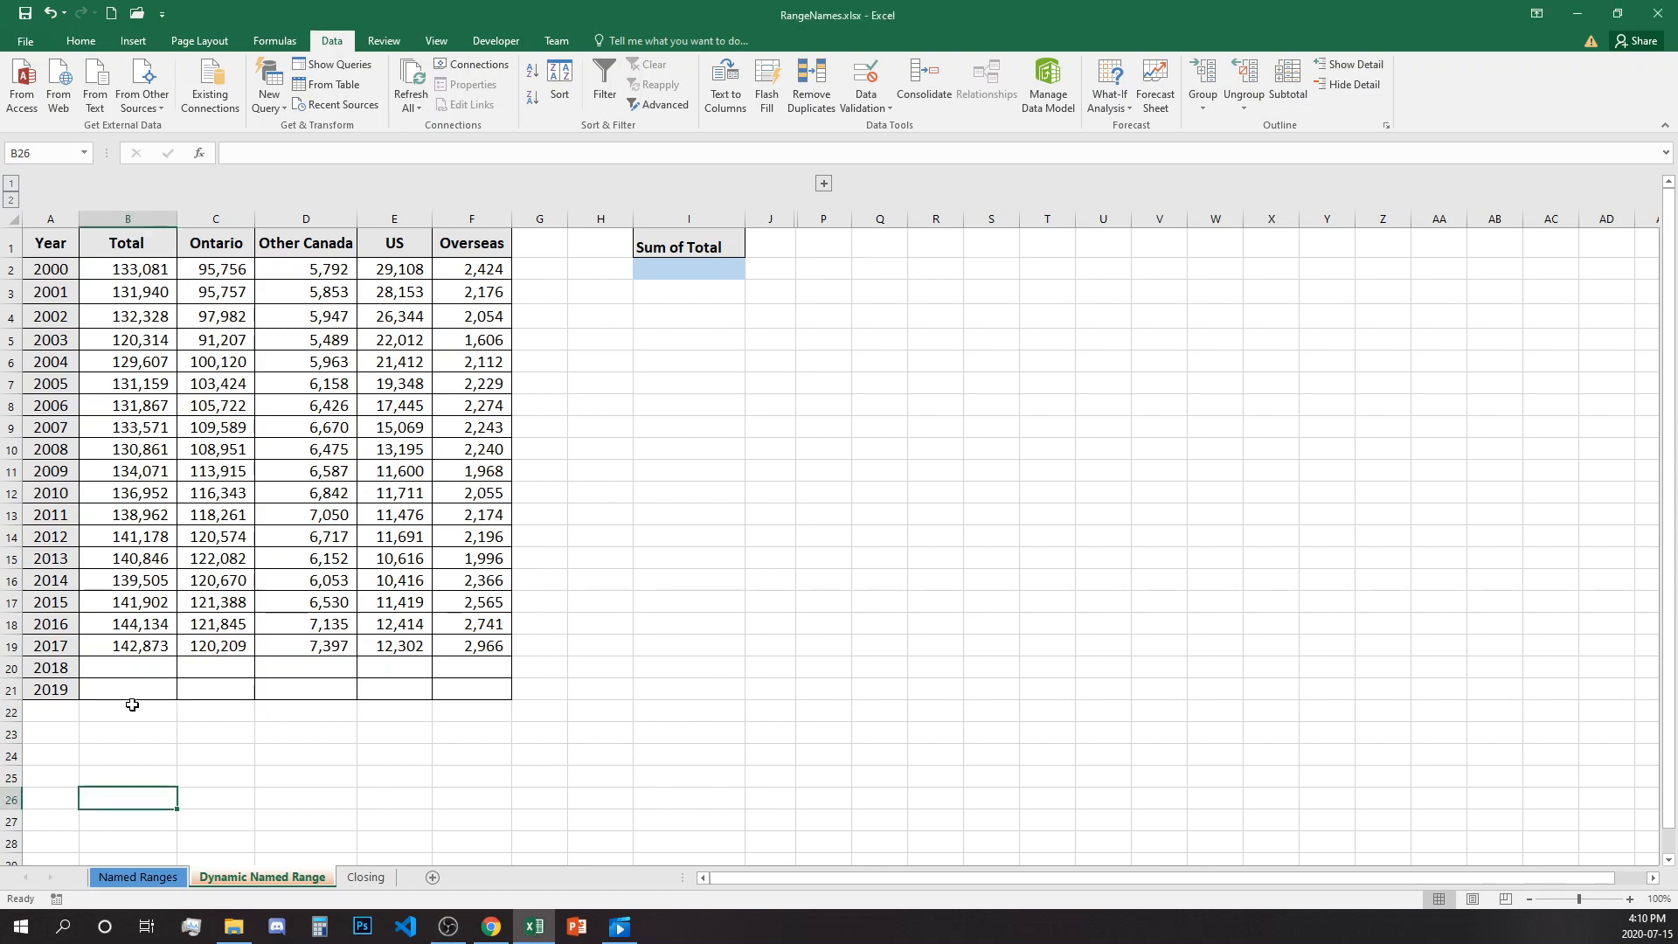
click(54, 600)
drag(54, 601, 580, 600)
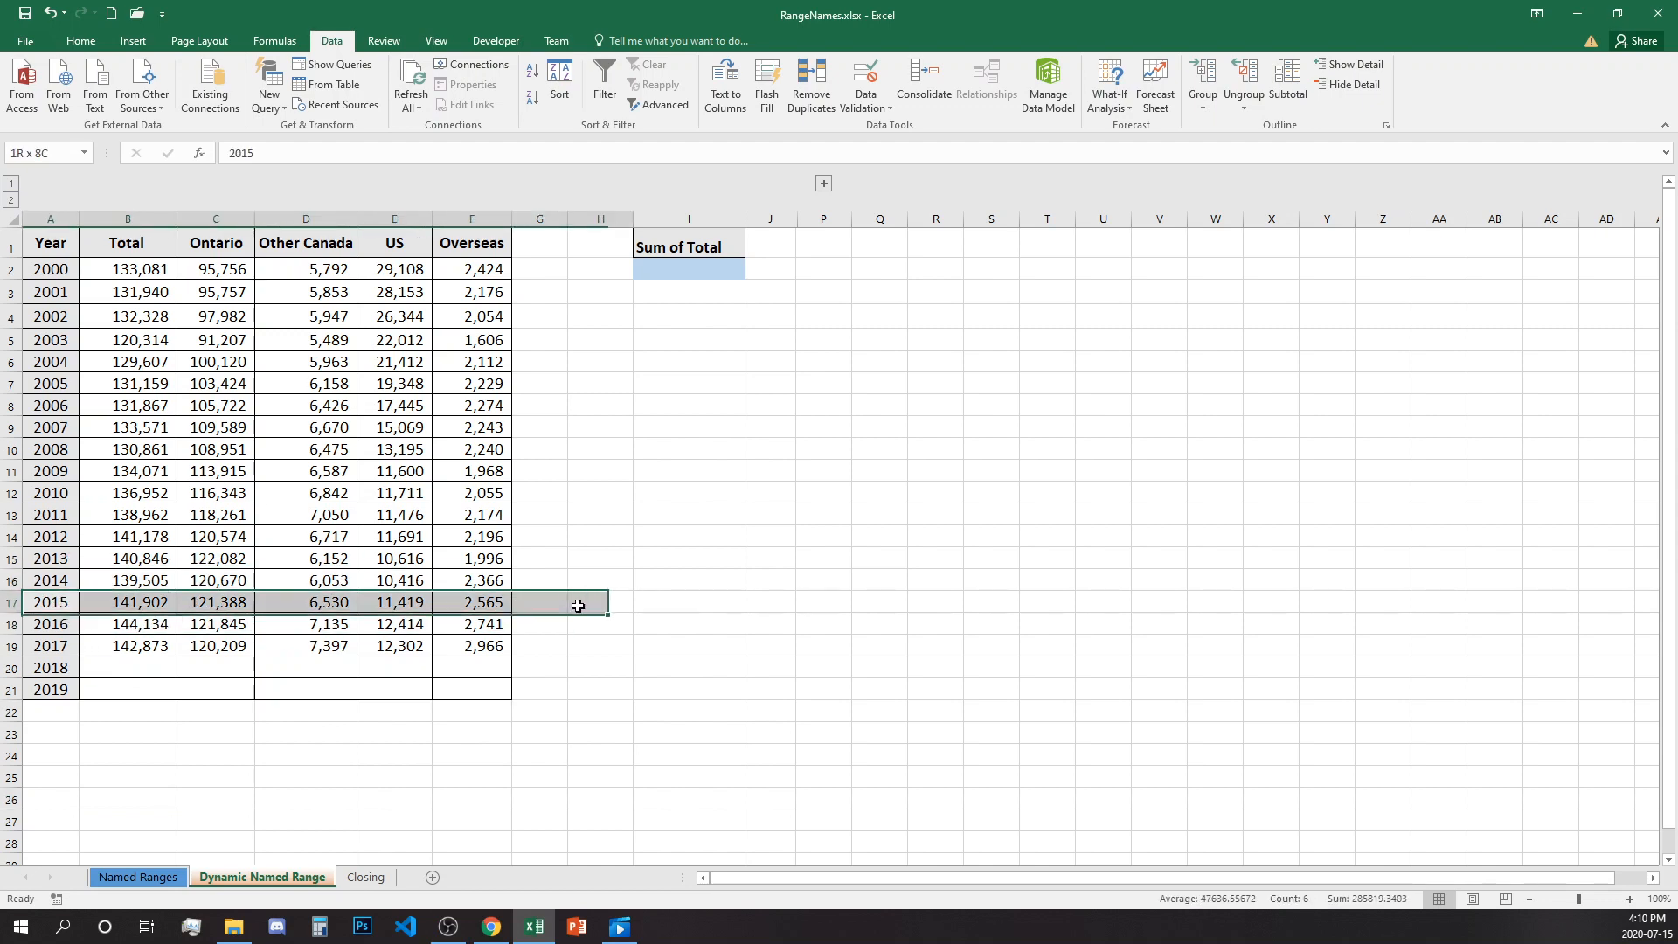
click(811, 617)
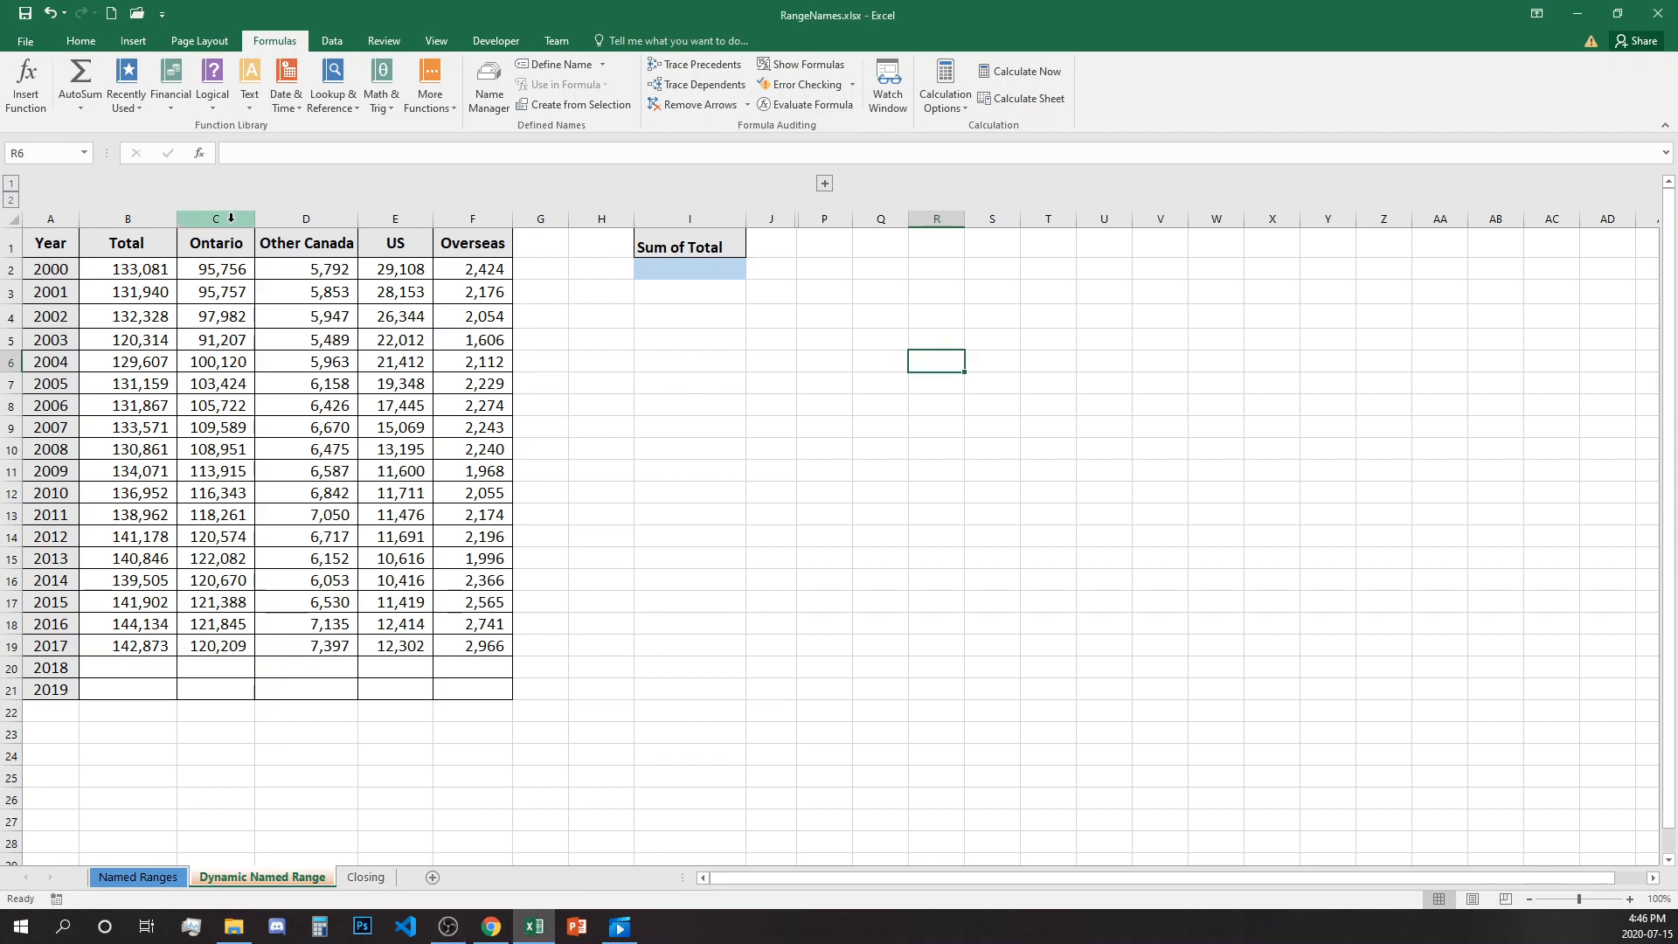
click(229, 218)
click(302, 217)
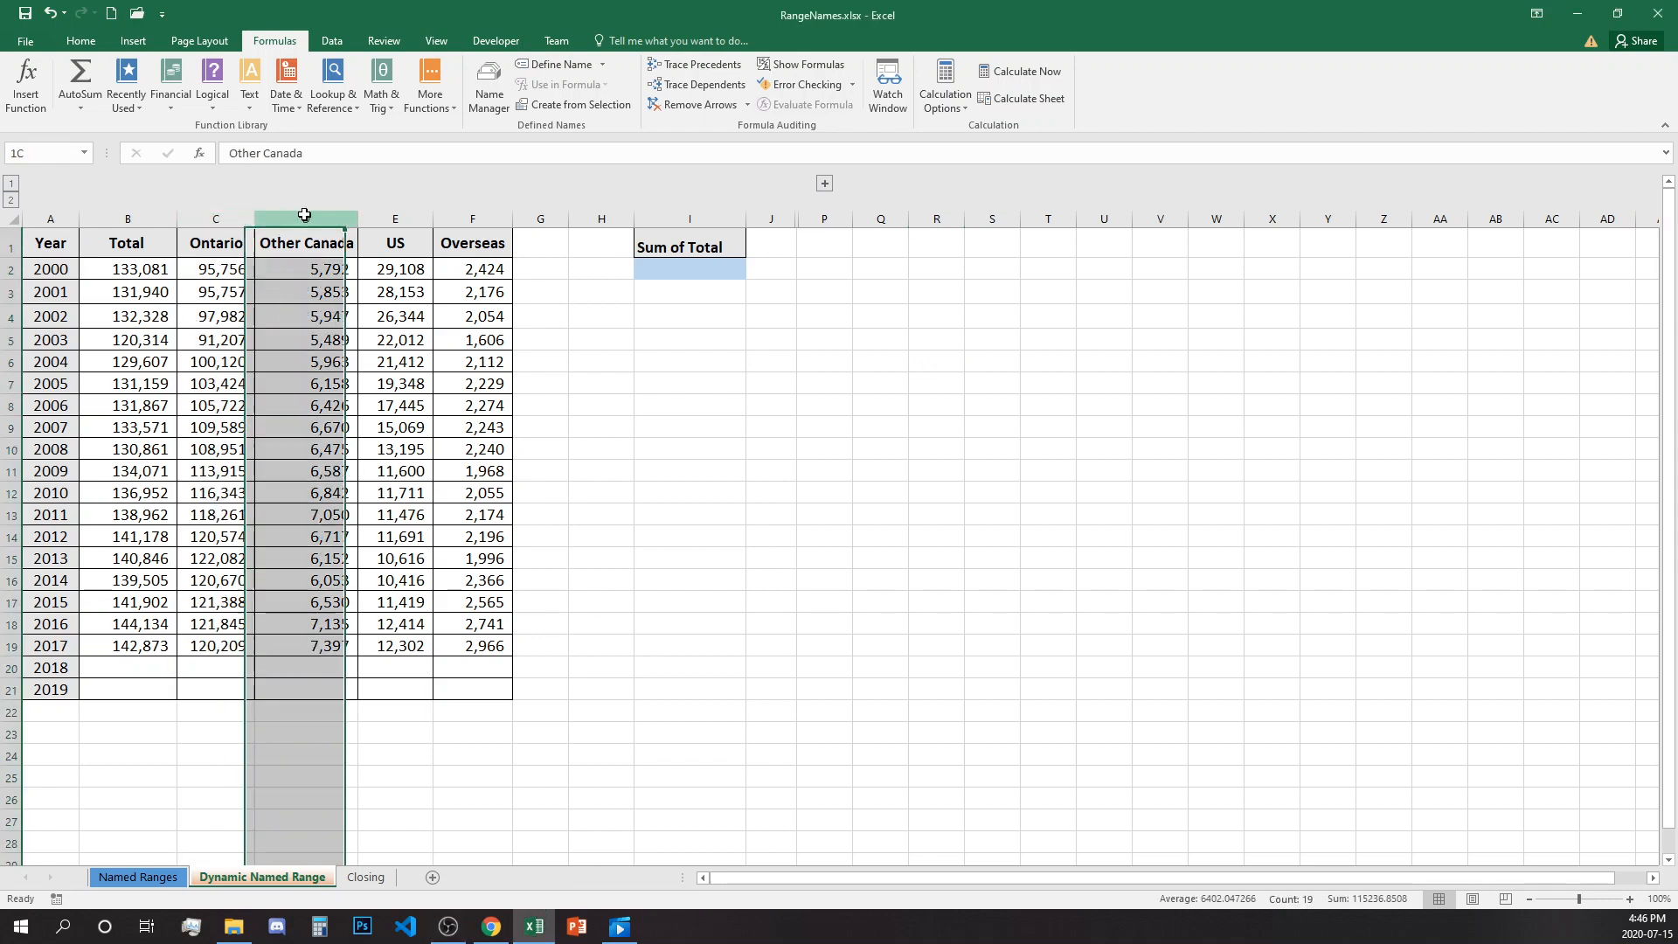
click(293, 266)
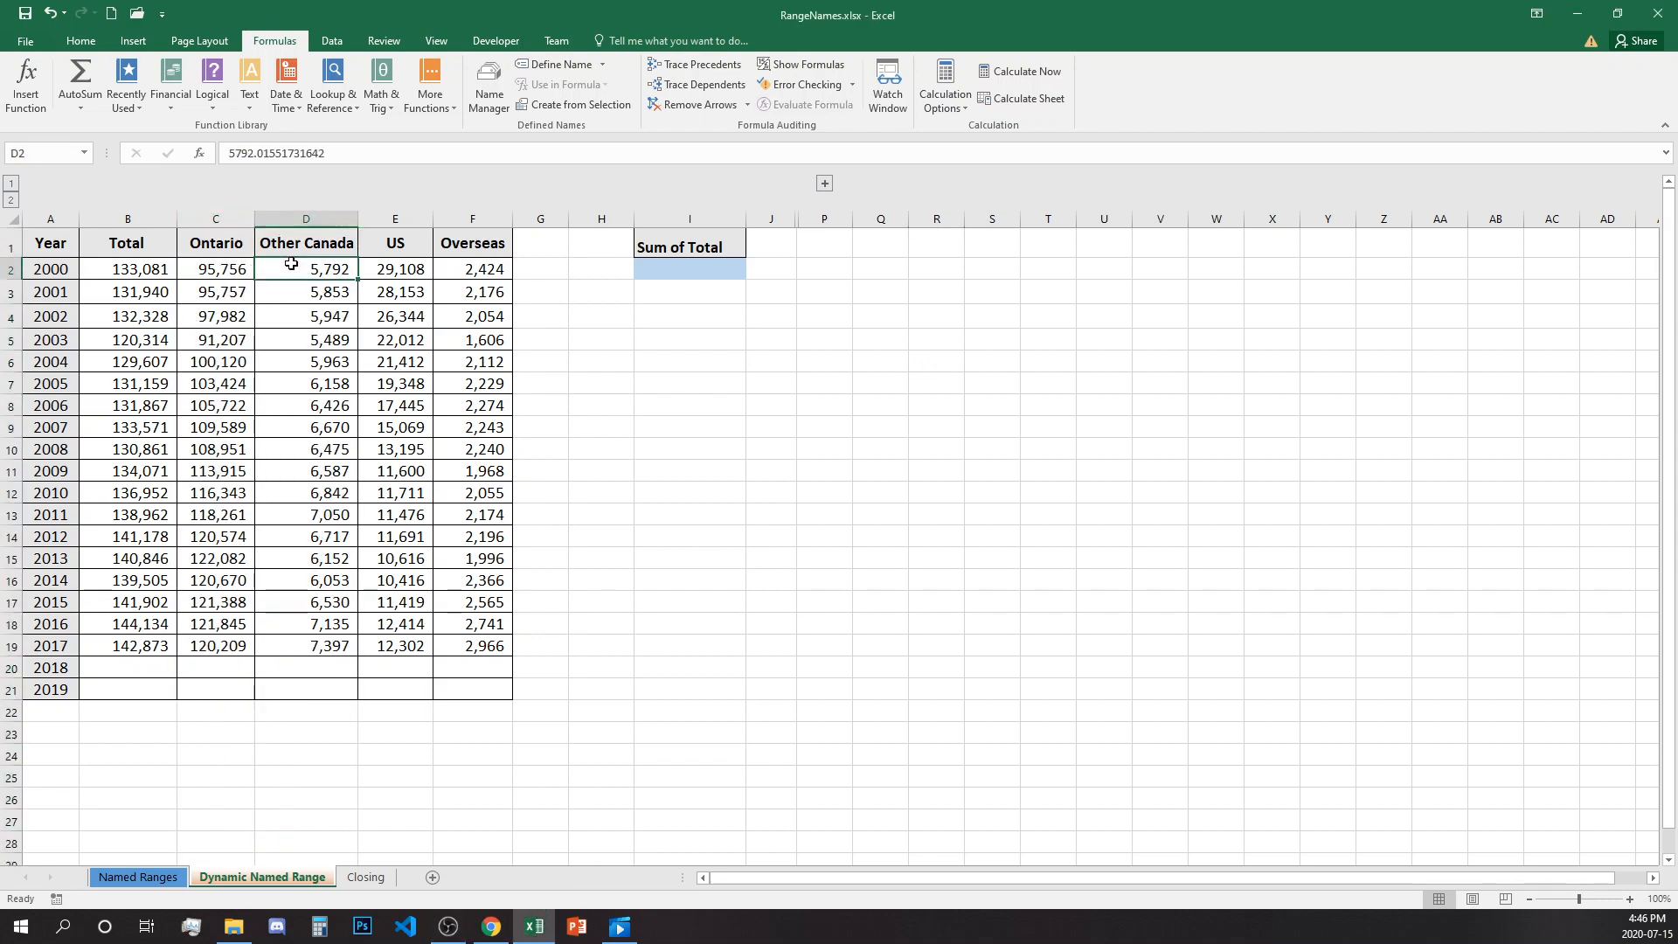
click(377, 220)
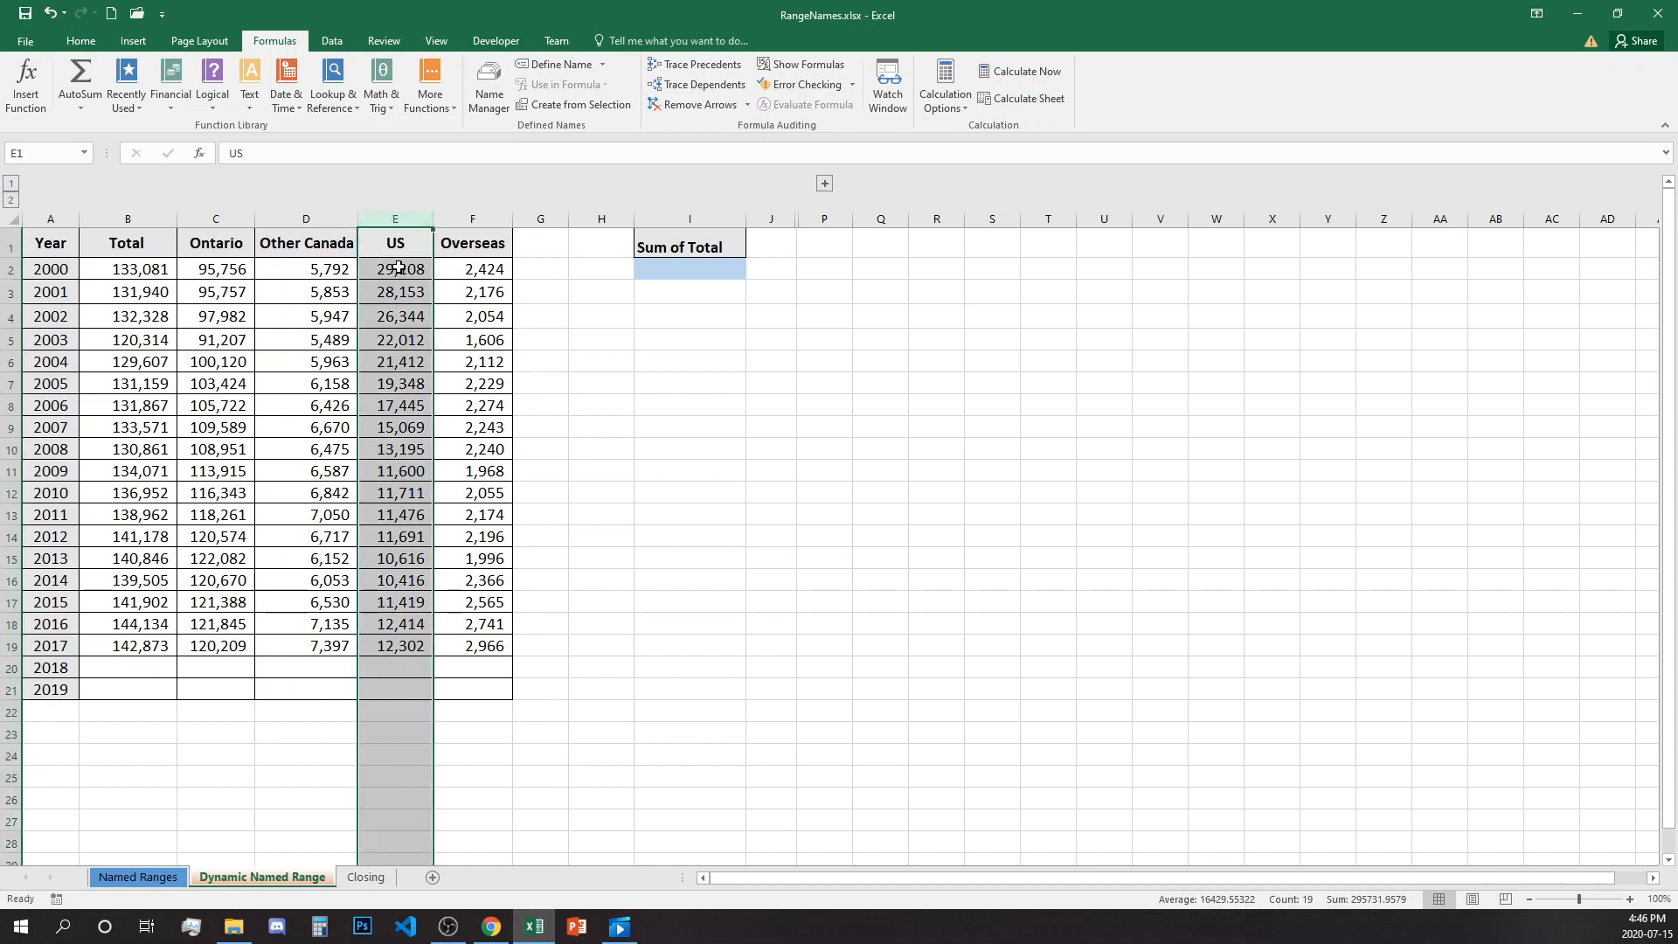
click(467, 218)
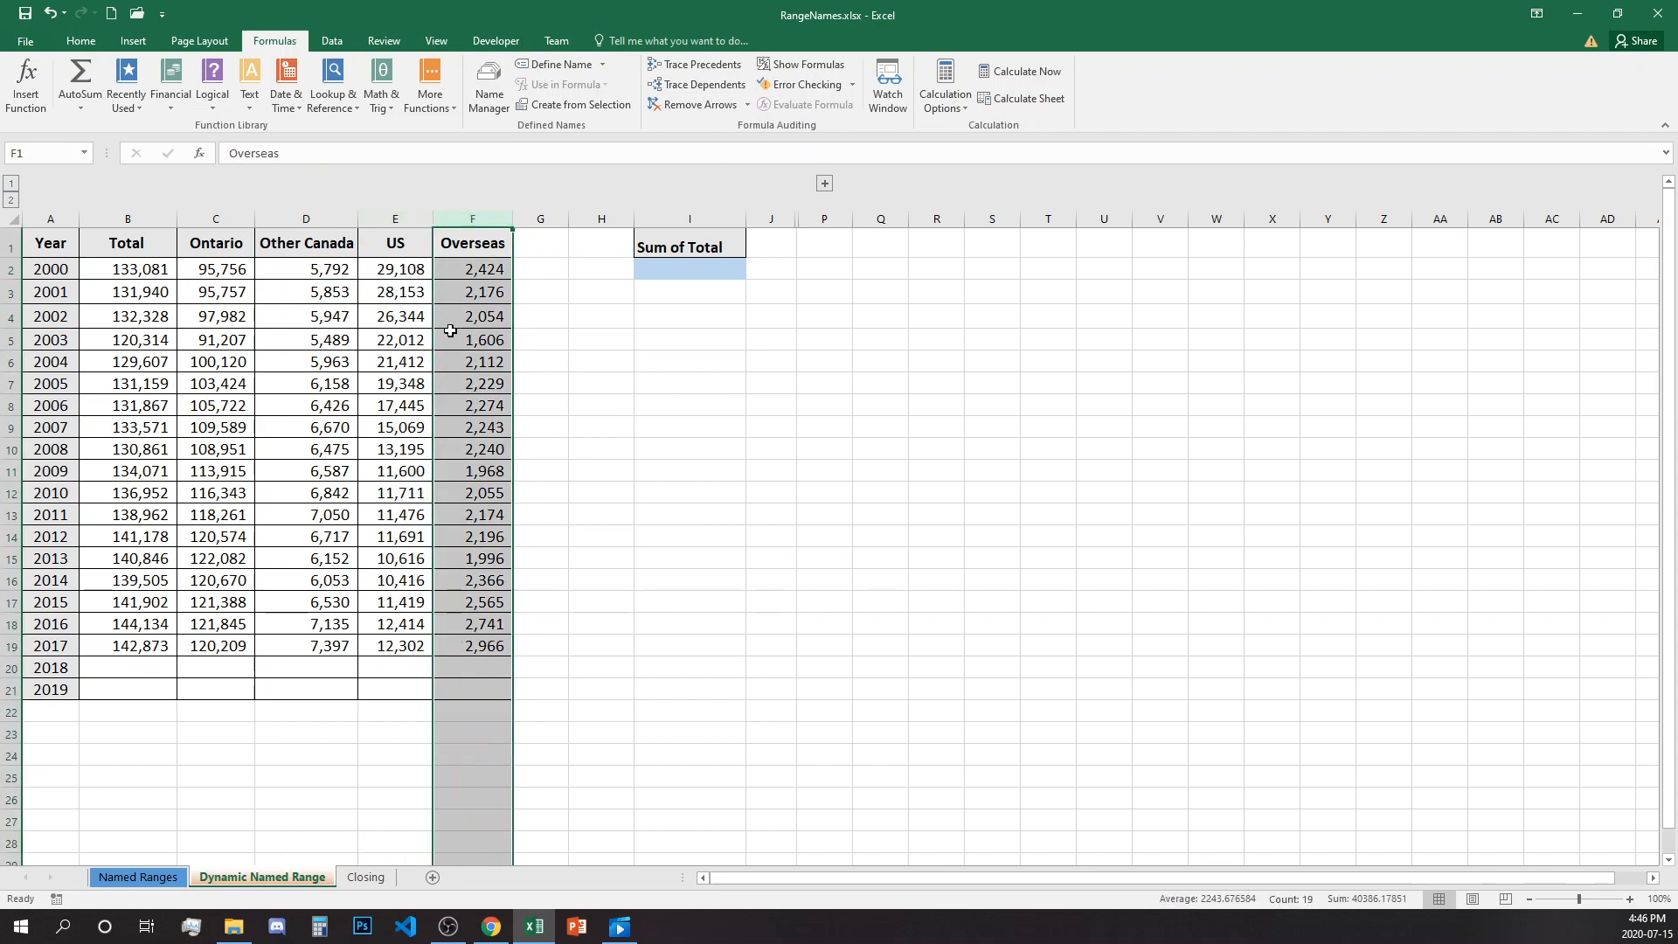
click(469, 276)
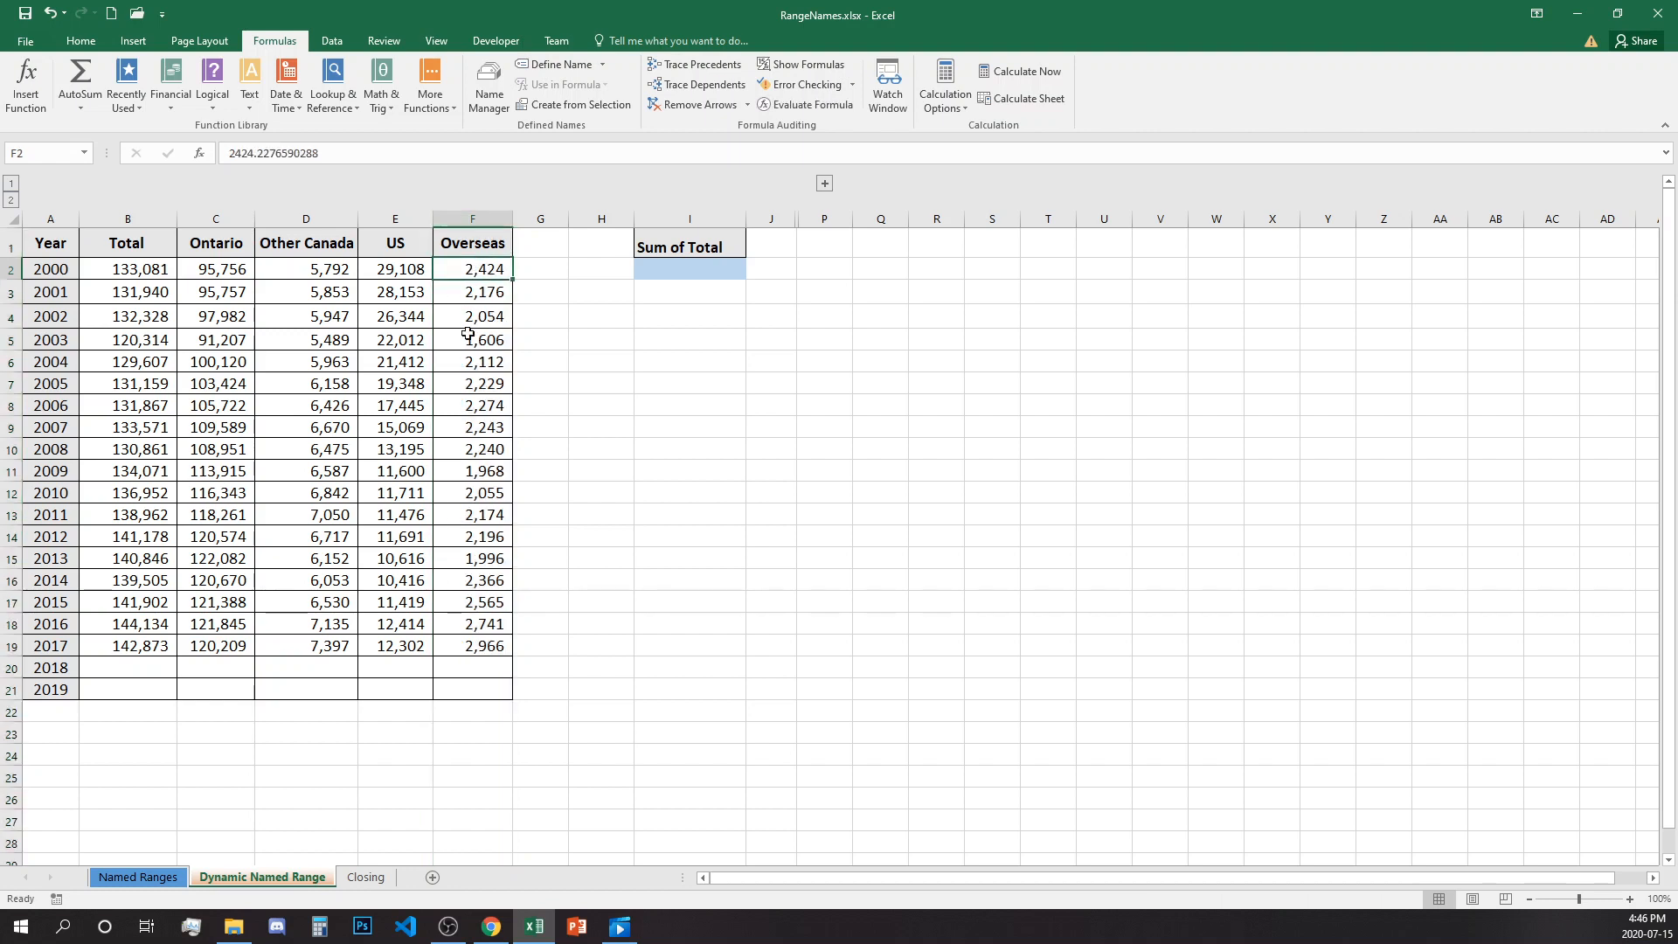
key(Down)
key(Down)
key(Down)
key(Down)
key(Down)
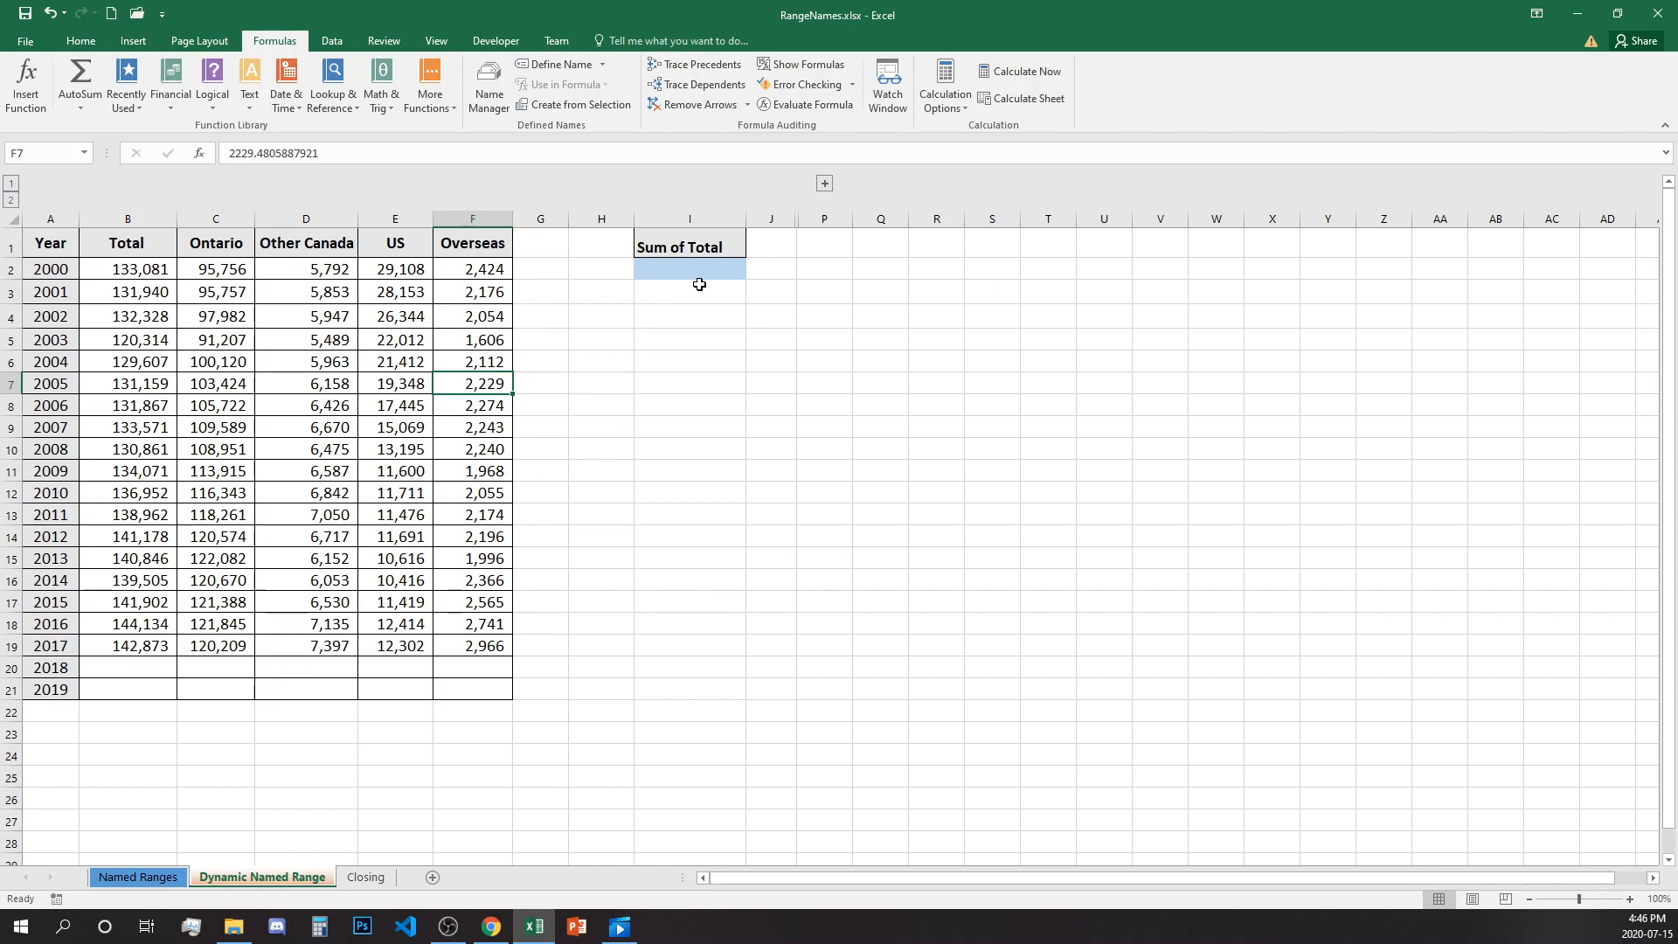
Define the workbook-scoped named range Total for B2:B19 on the Dynamic Named Range sheet.
drag(135, 268, 136, 642)
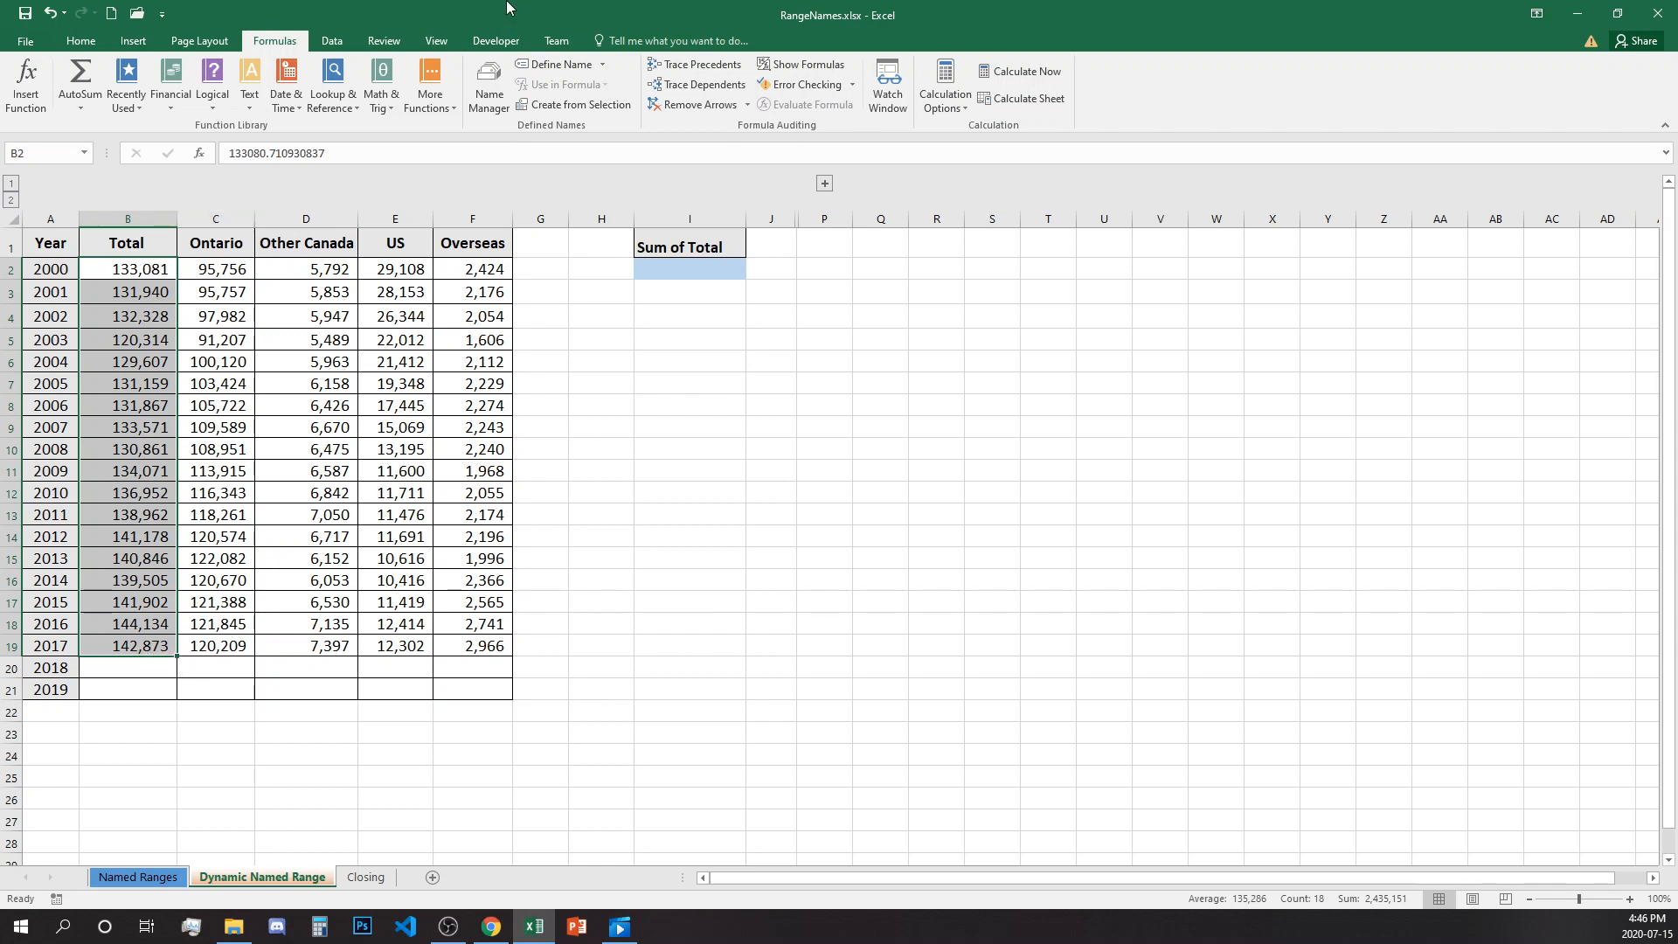
click(556, 63)
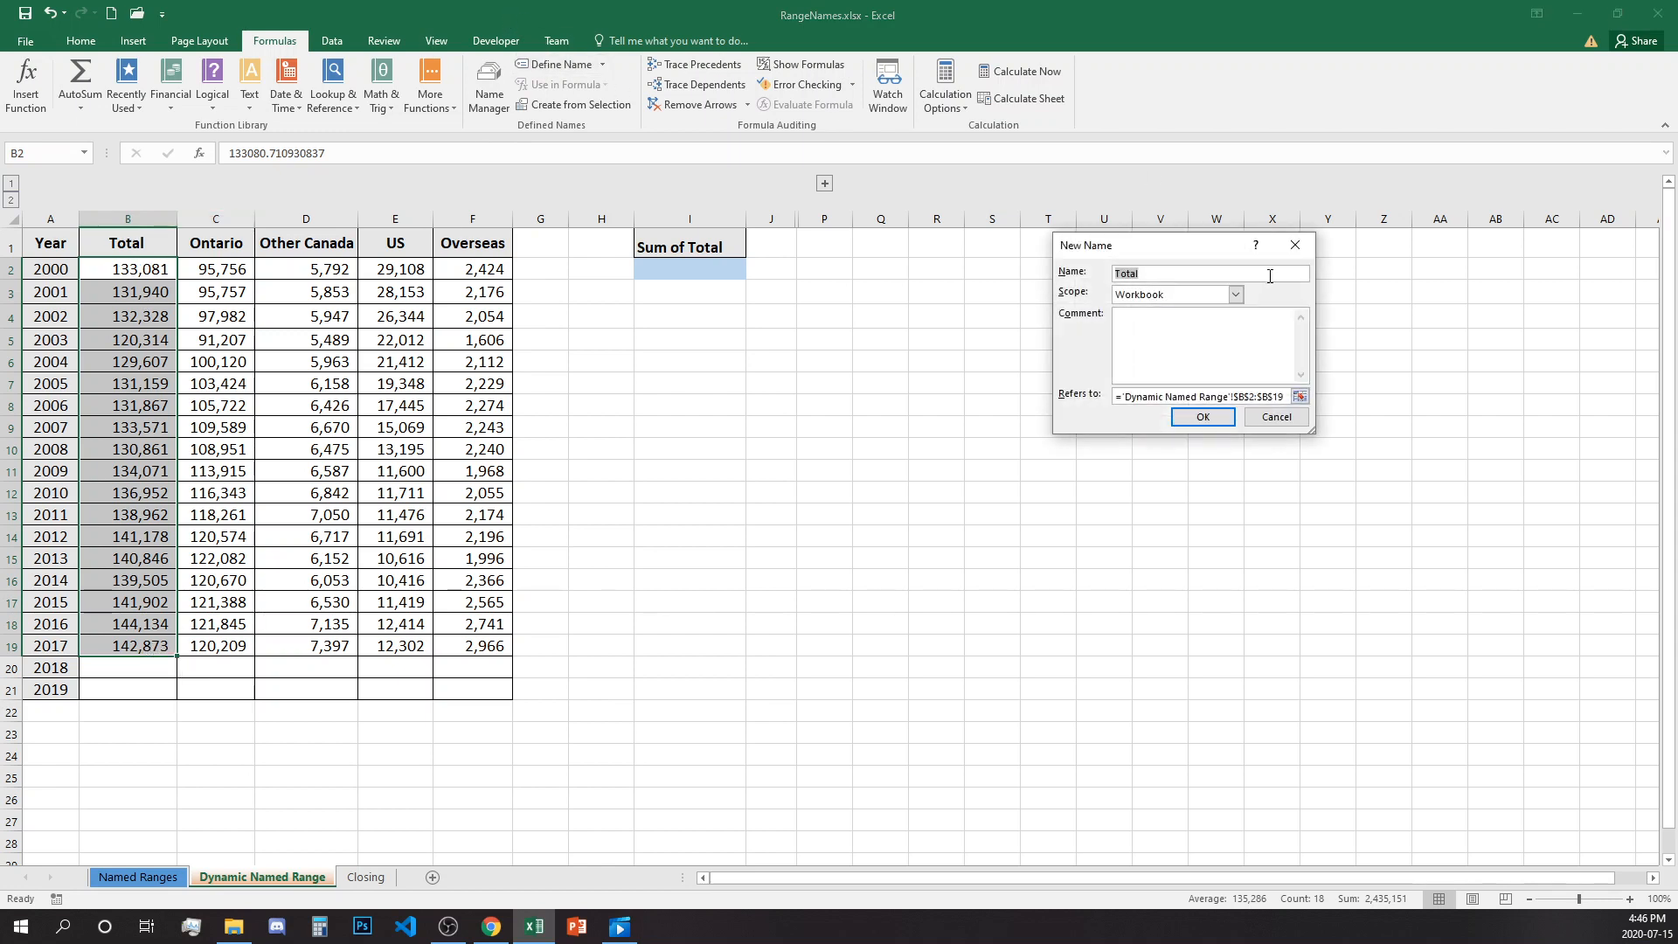
drag(1150, 248, 666, 416)
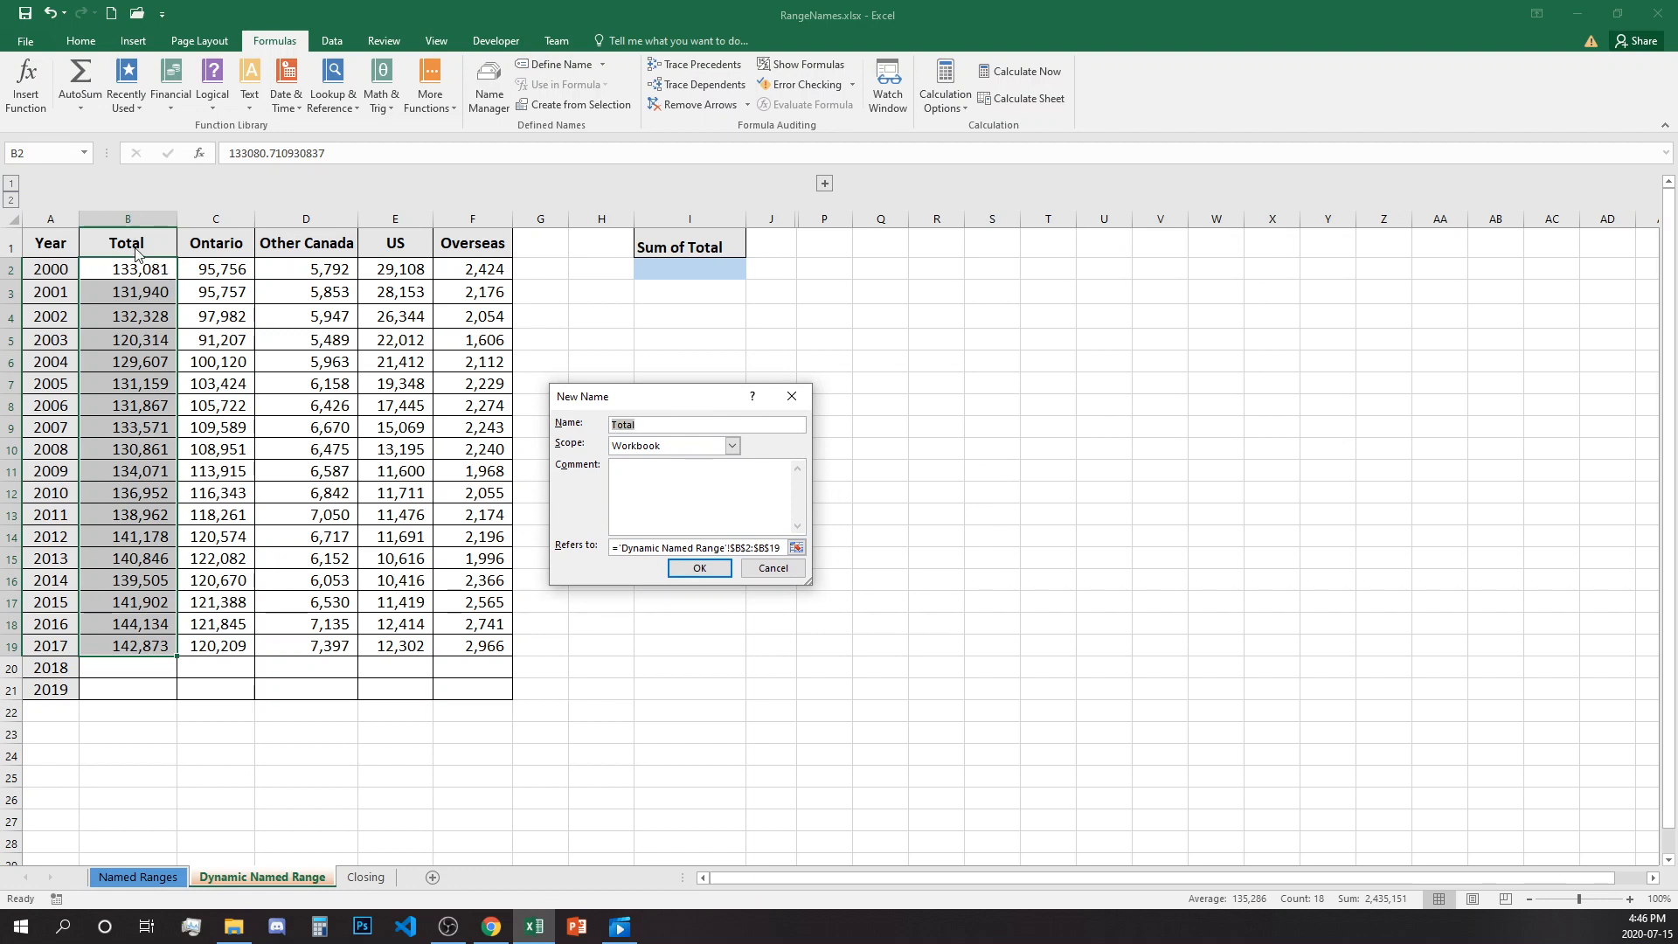
click(699, 569)
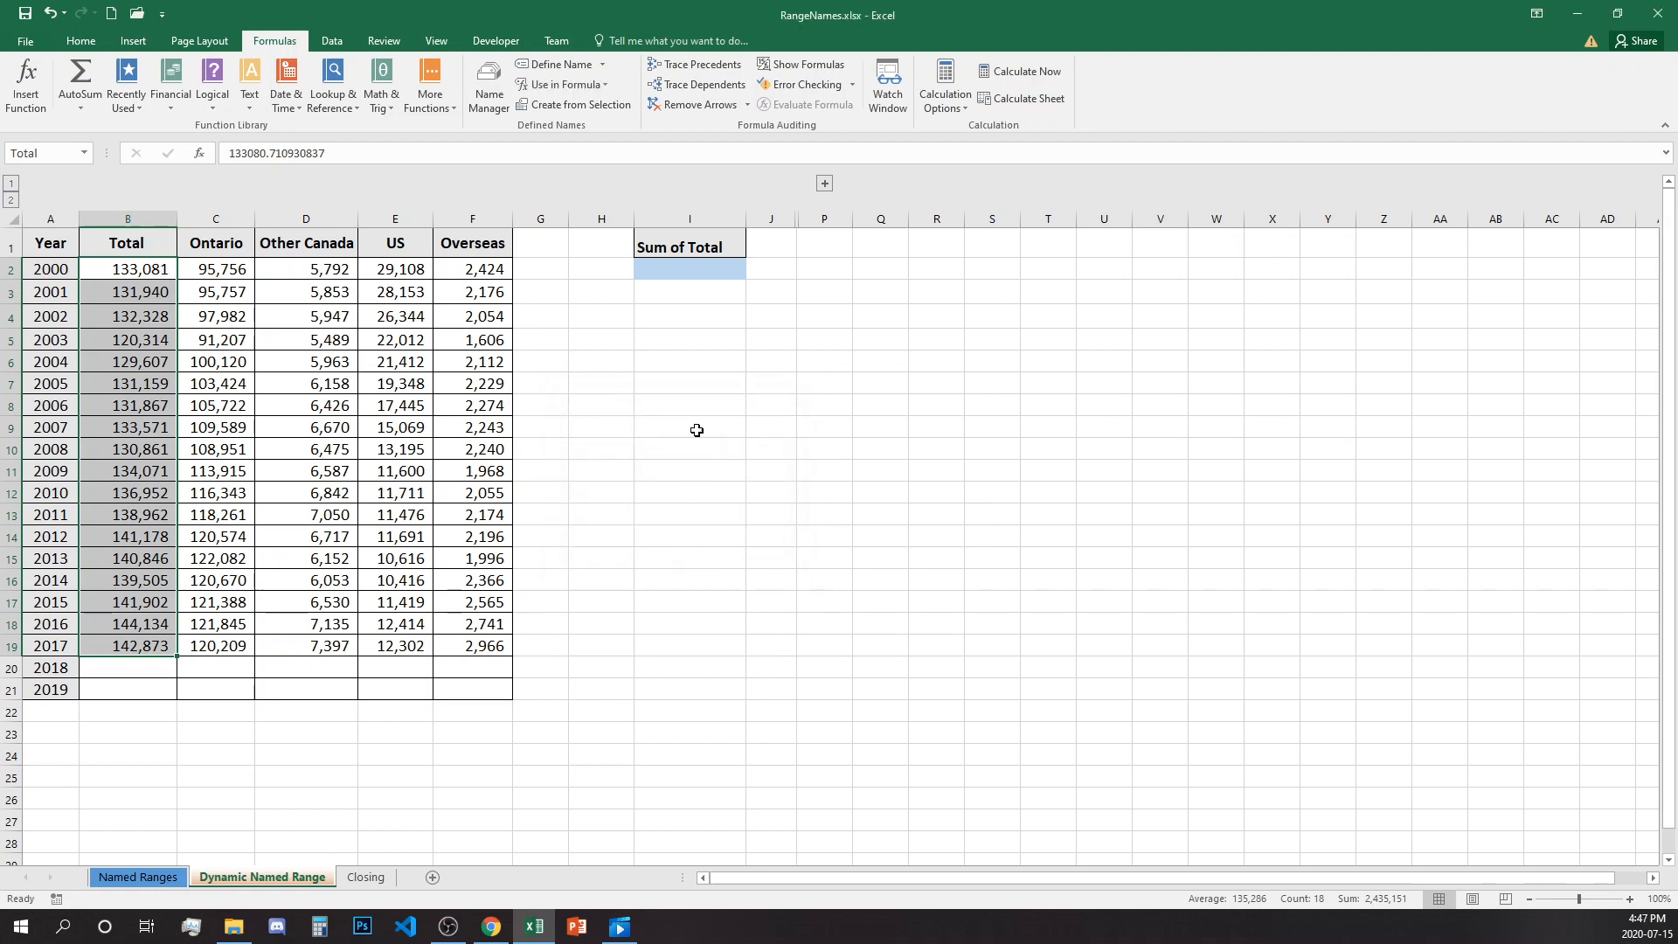
Enter =SUM(Total) in I2 under Sum of Total and check which cells the formula covers.
click(682, 264)
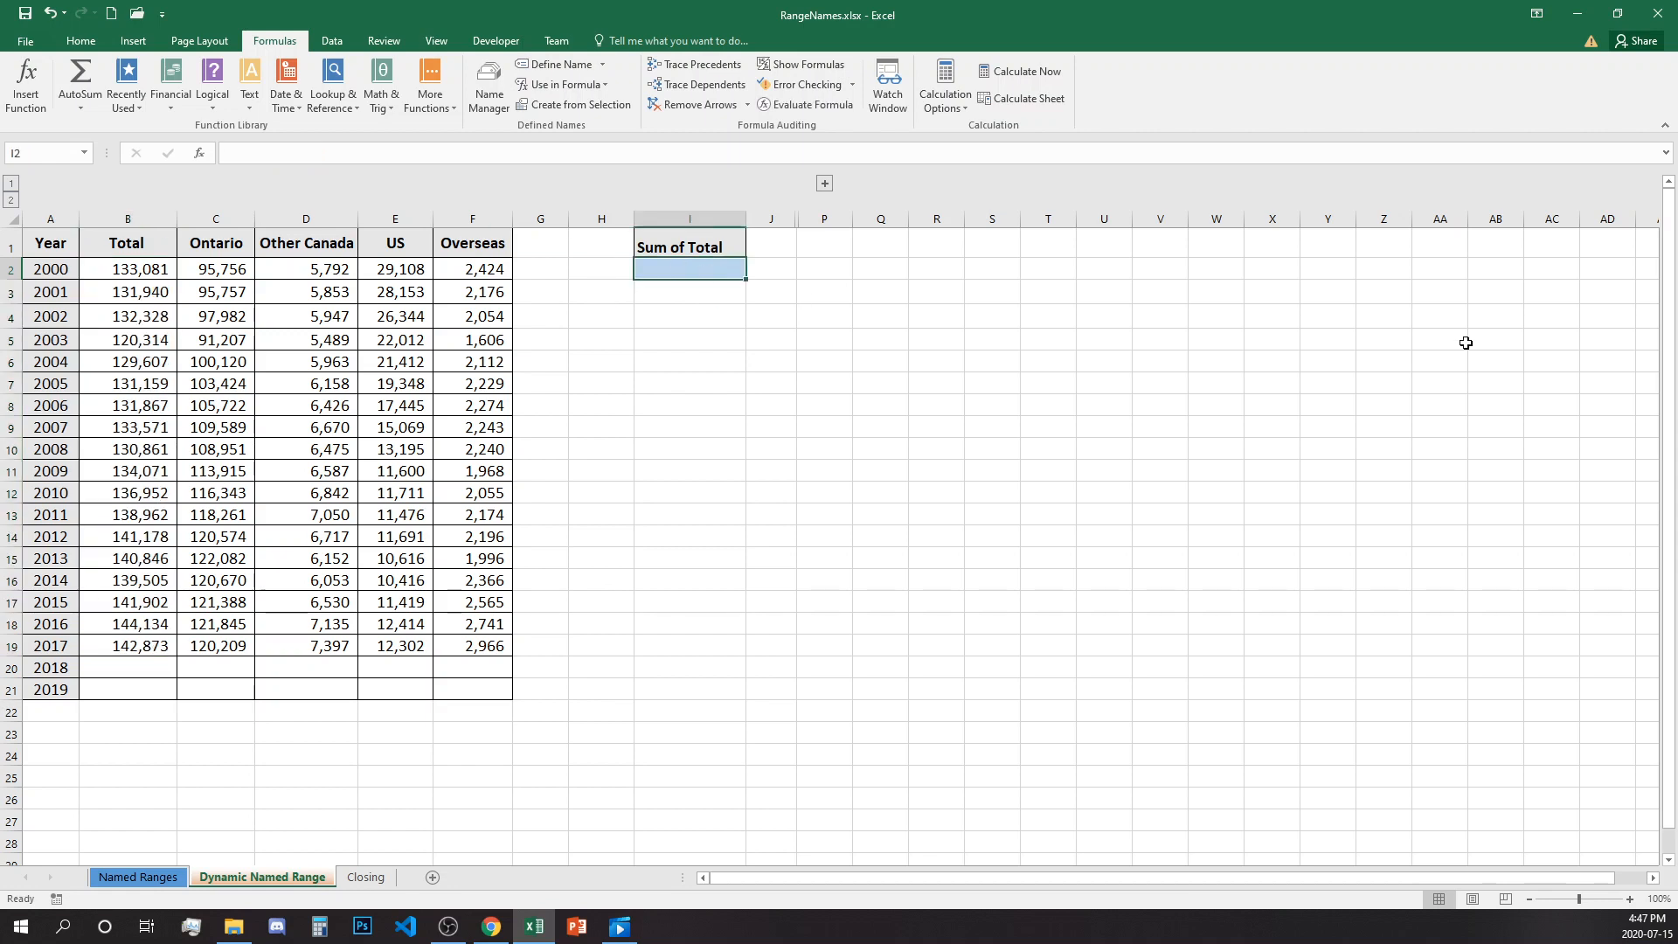
text(=)
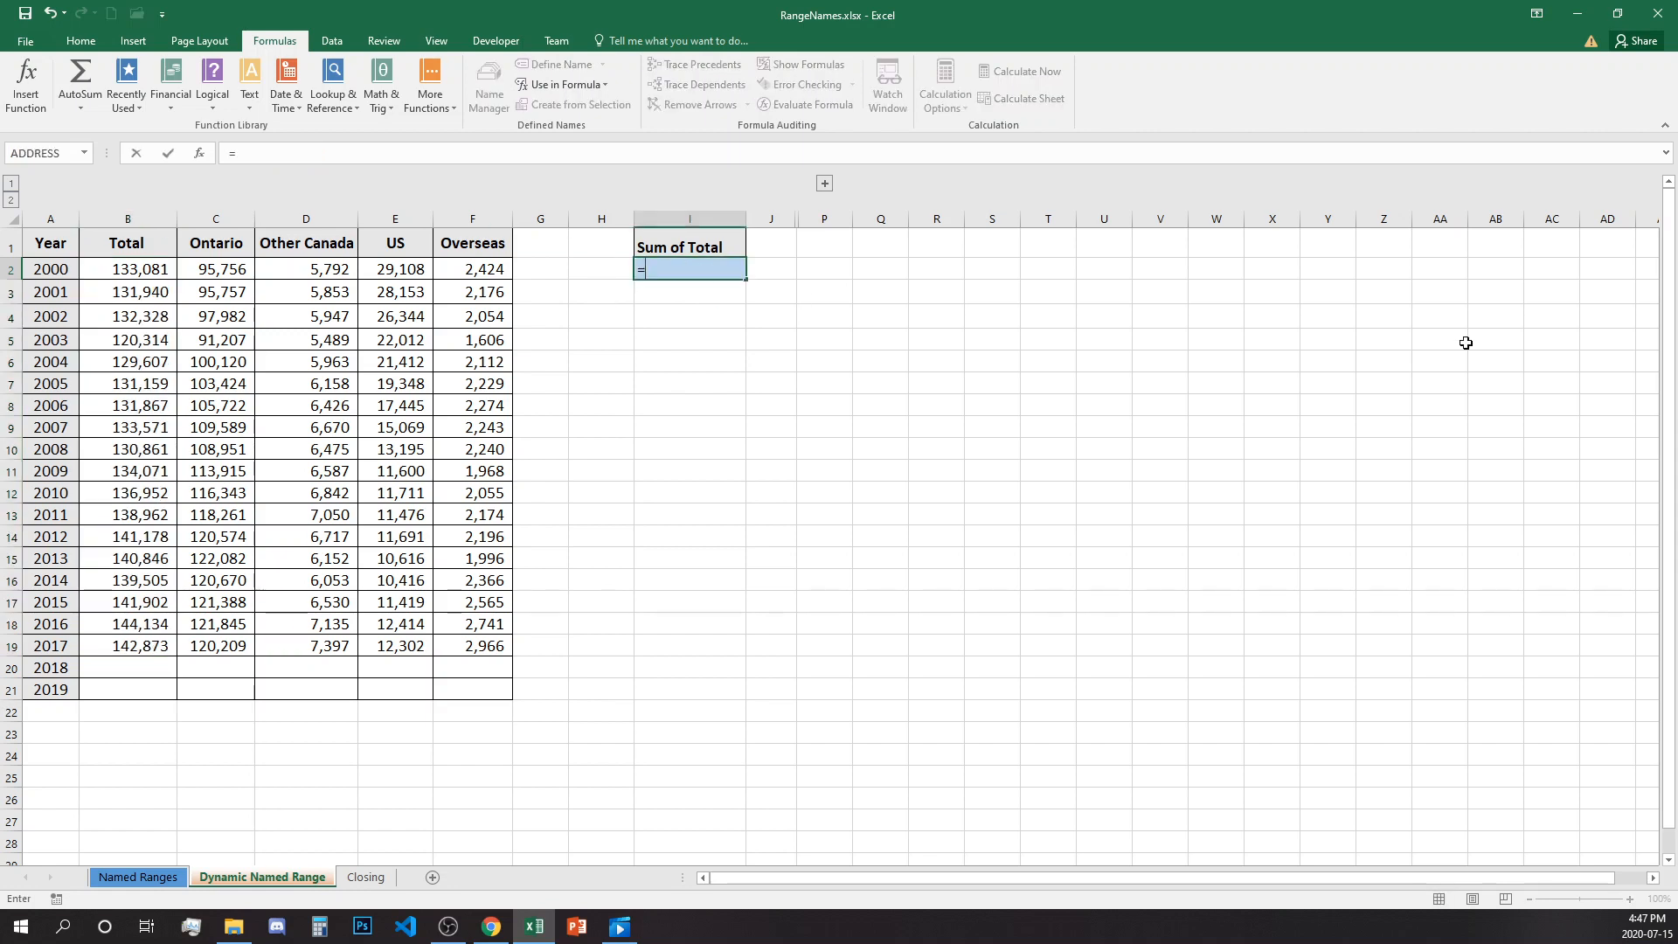
text(sum()
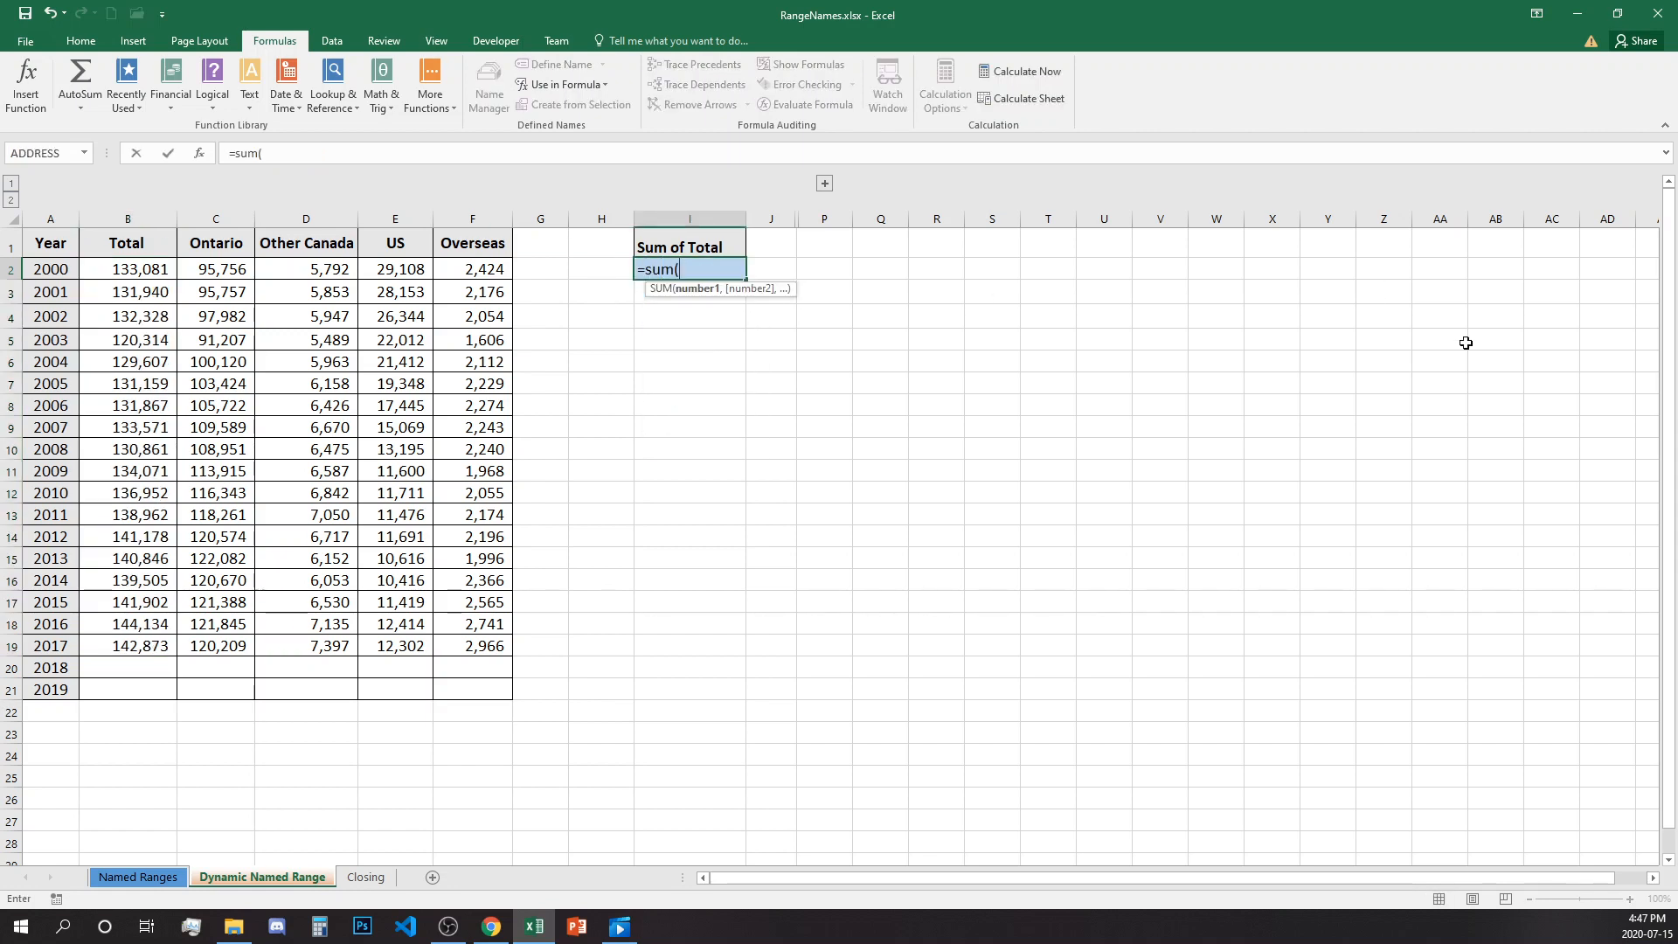
text(tot)
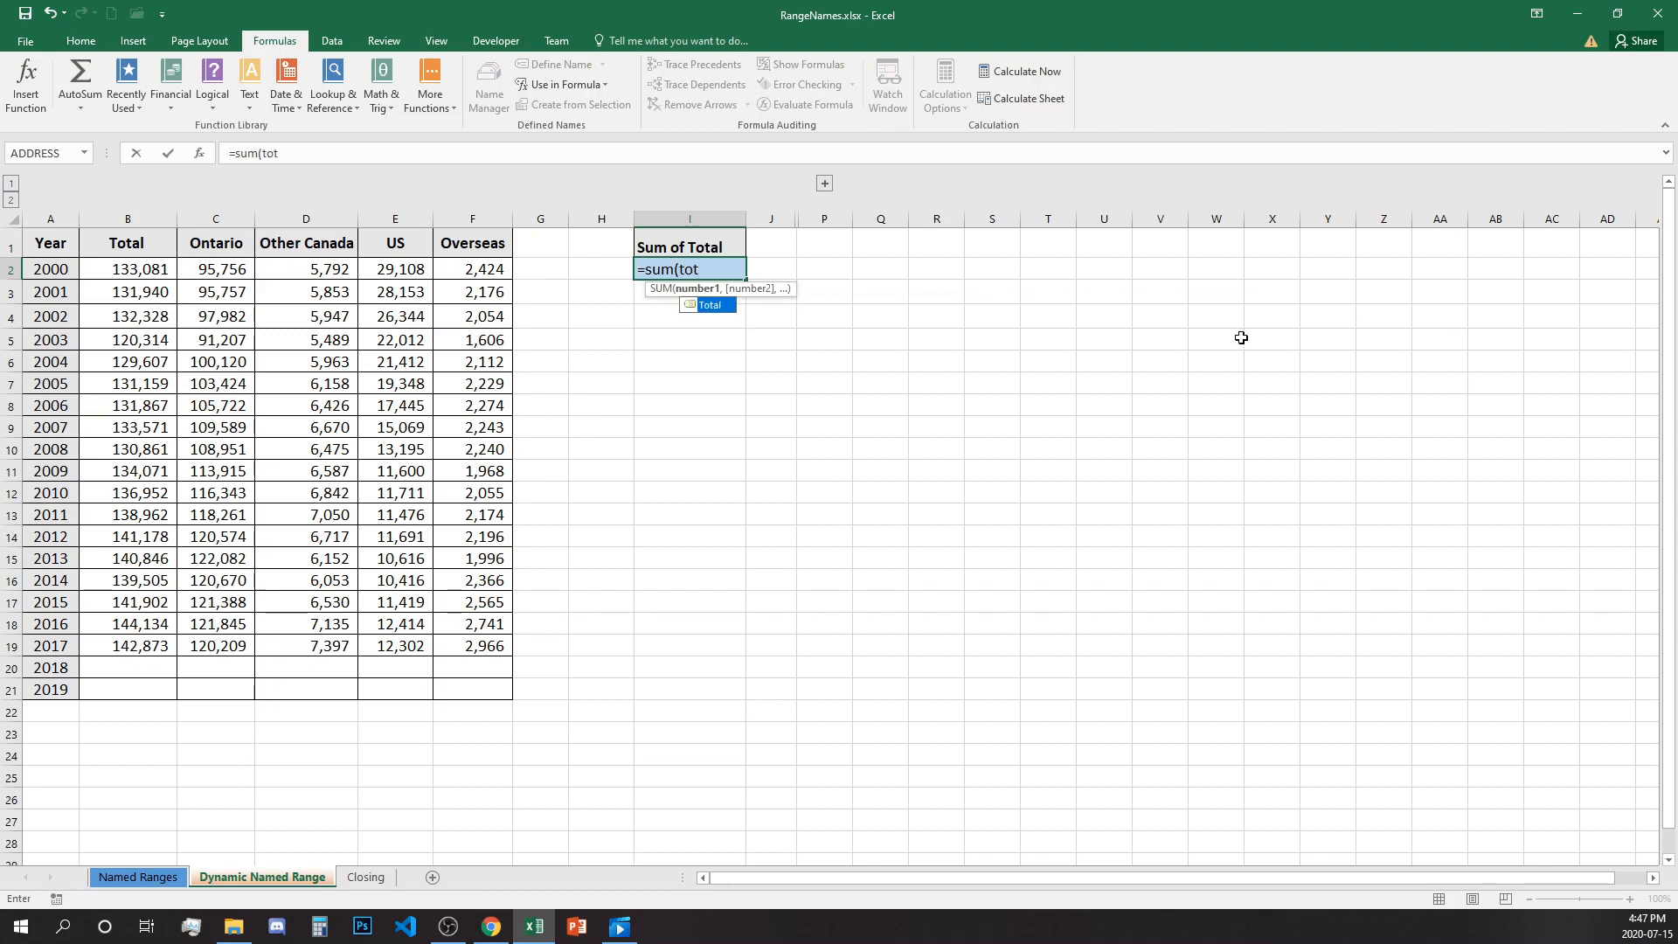
double_click(706, 305)
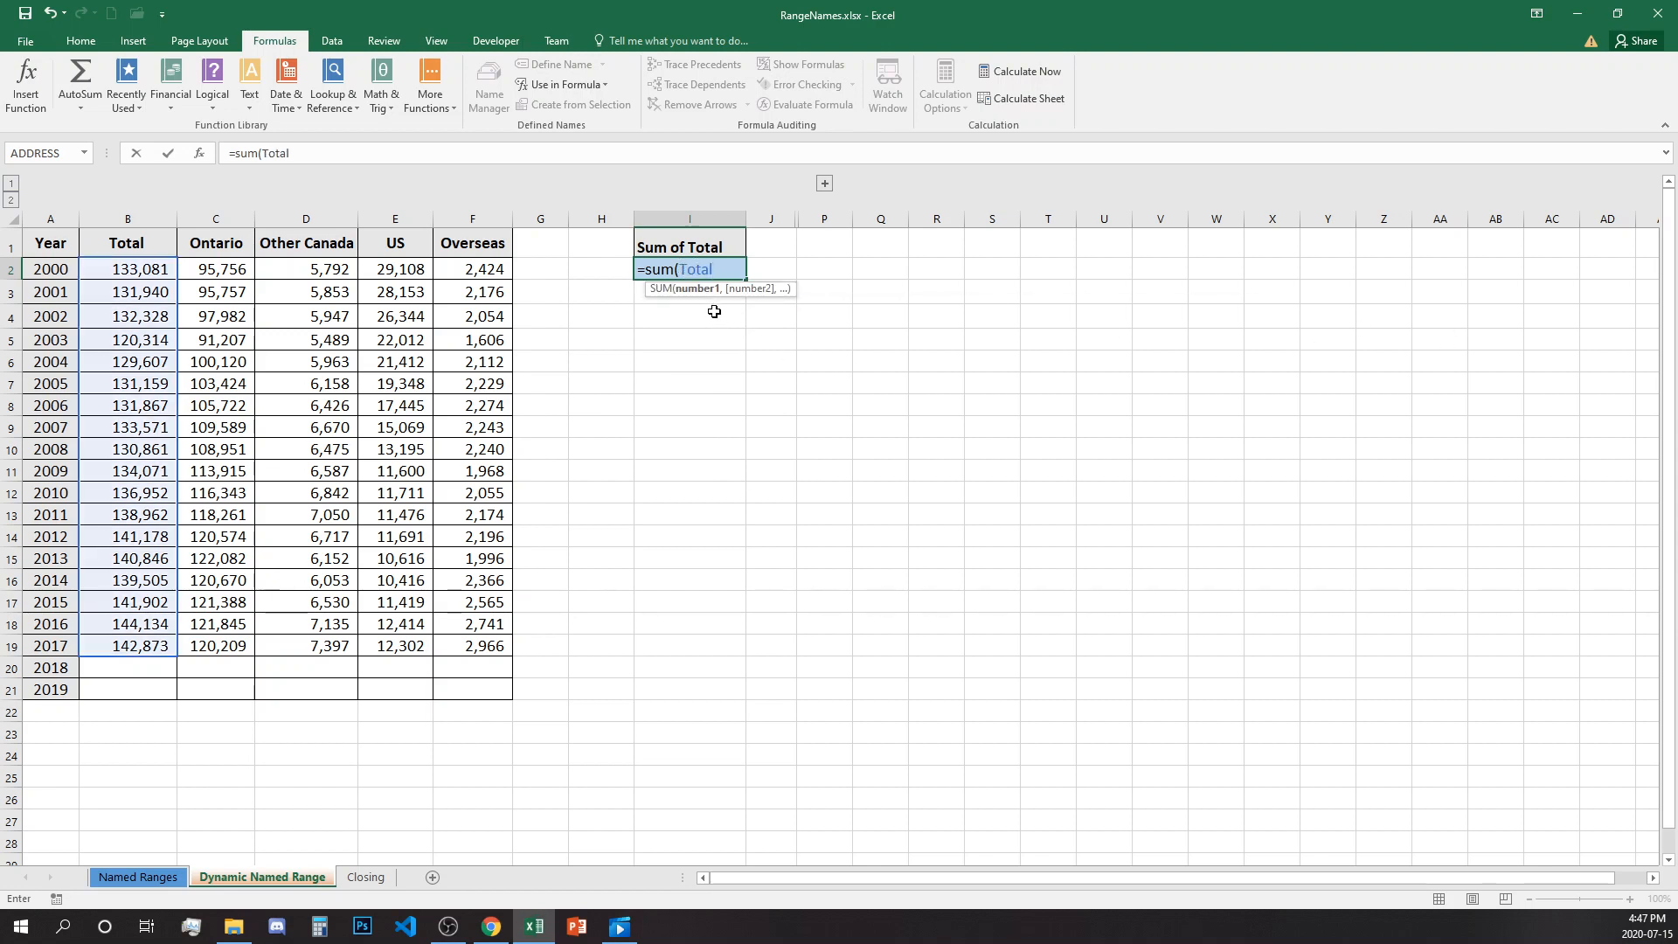
text())
key(ctrl+Return)
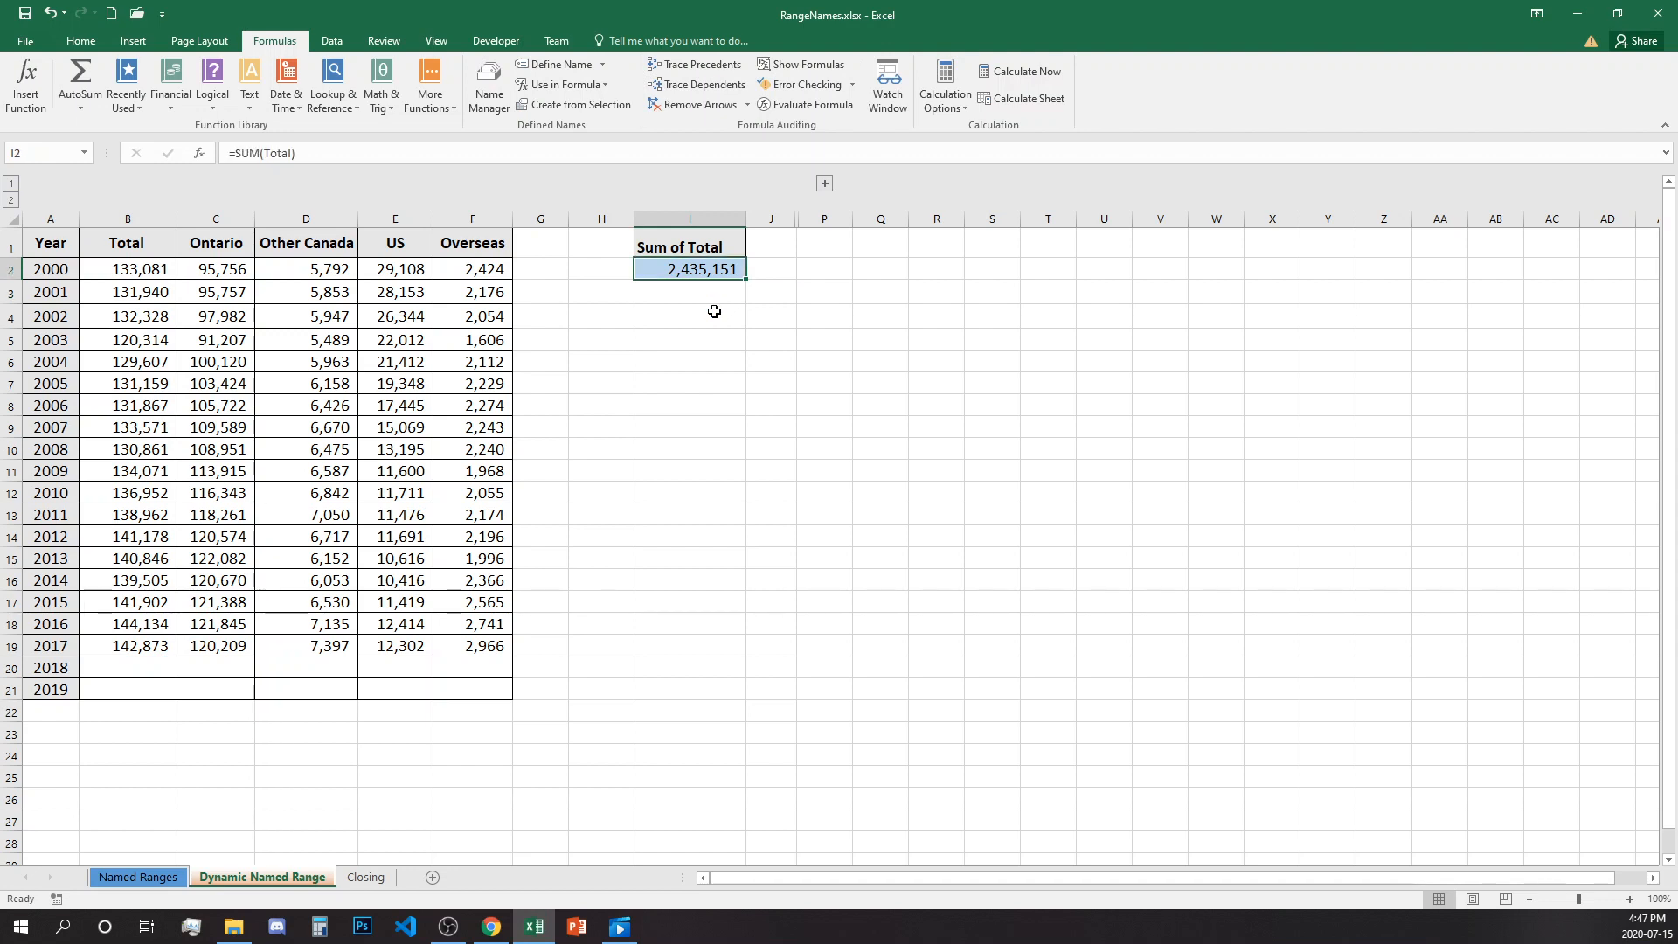
click(397, 153)
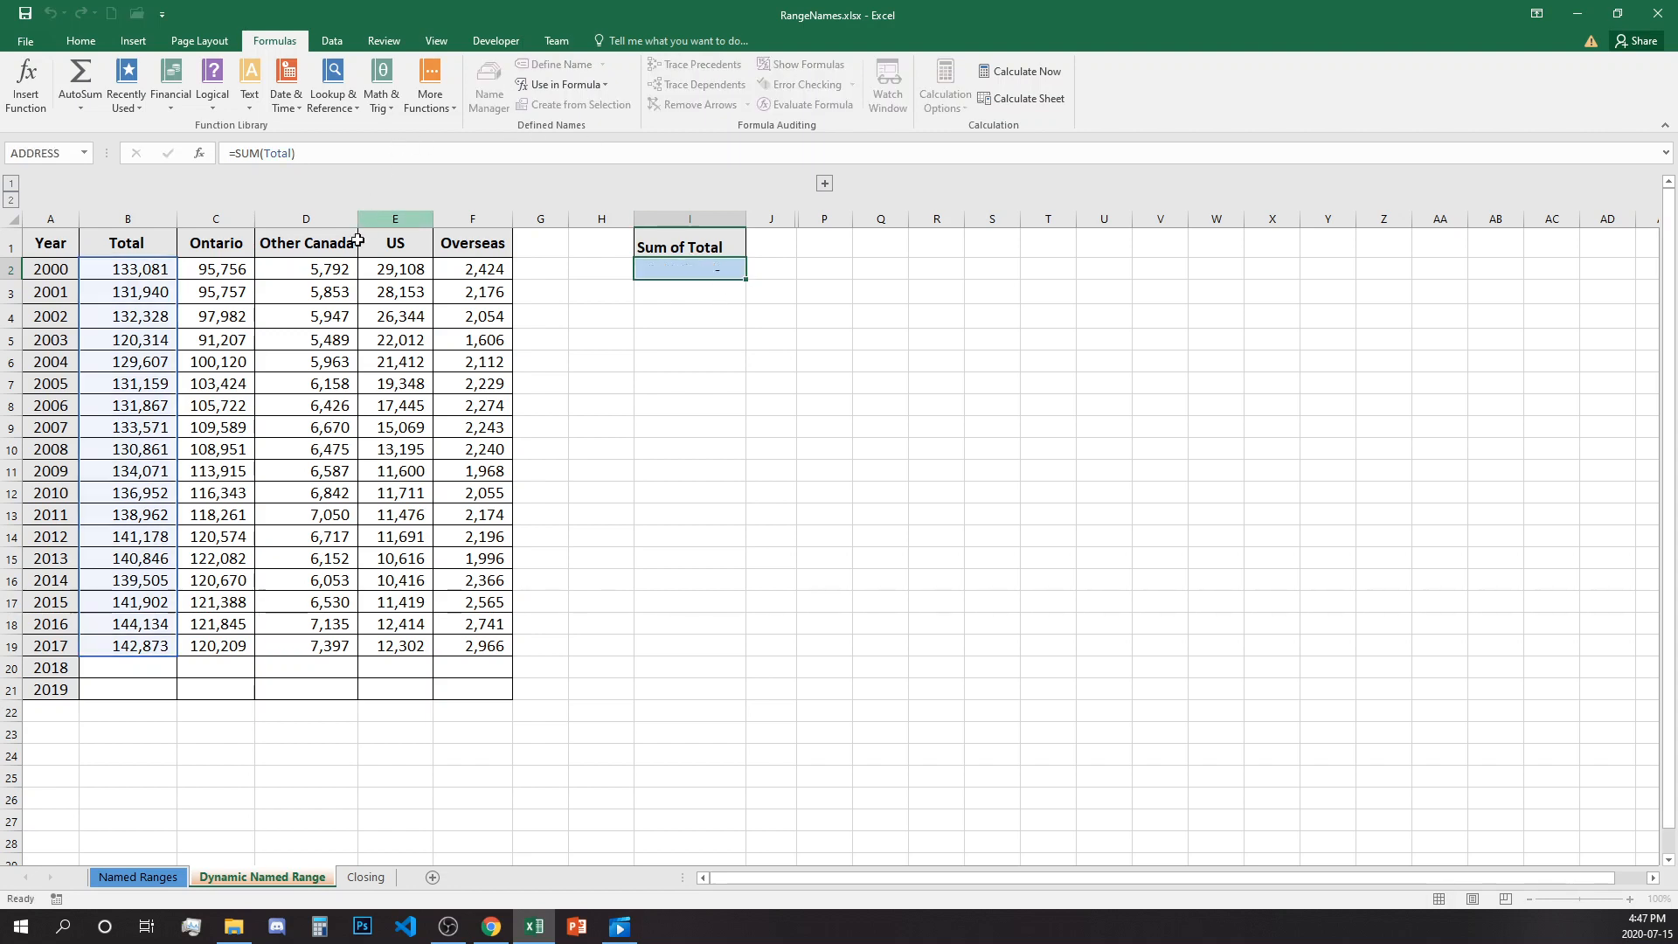
key(Escape)
Test the sum in I2 with temporary totals of 150000 for 2018 and 160000 for 2019, and clear both values.
click(124, 668)
text(150)
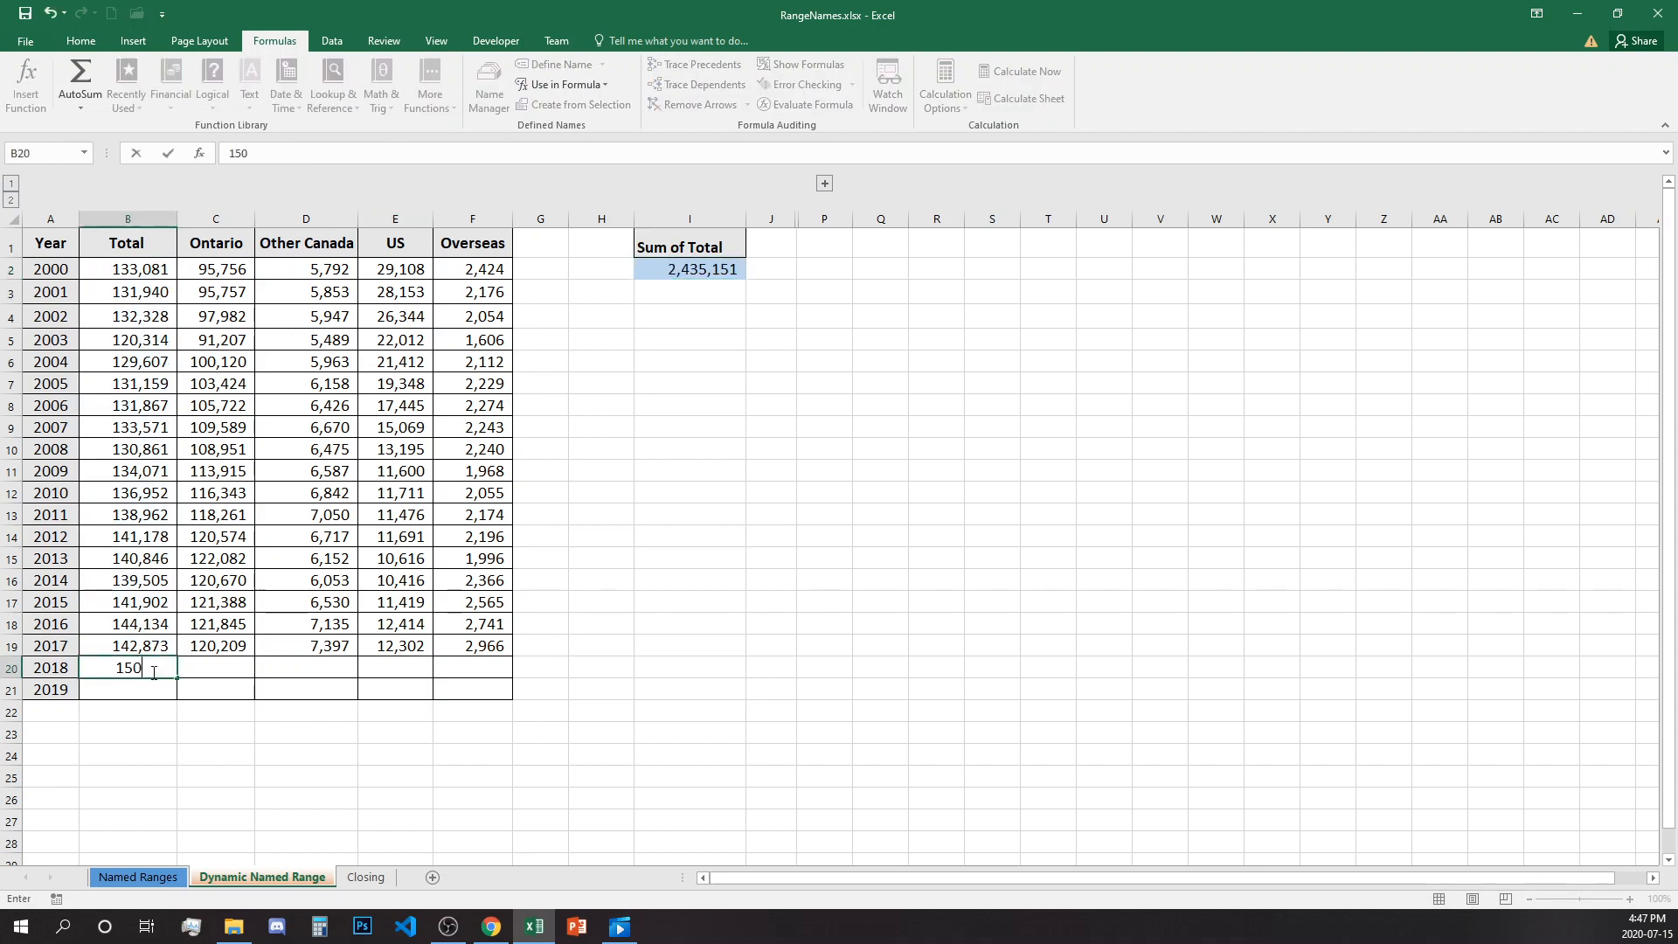
text(000)
key(Return)
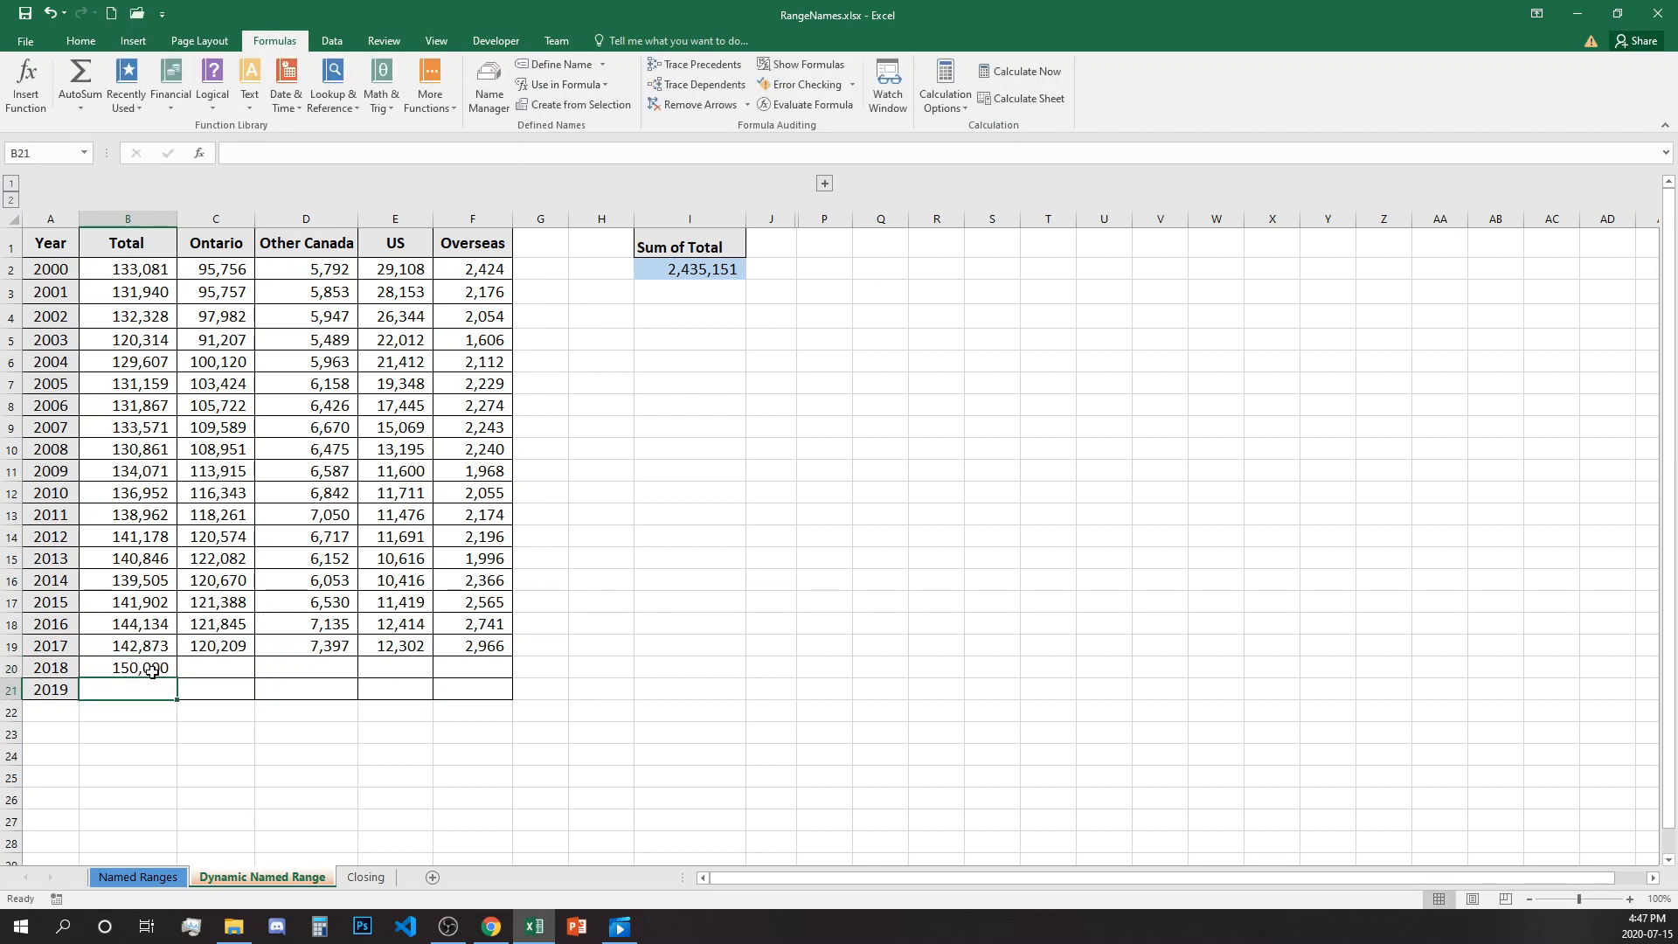
text(160000)
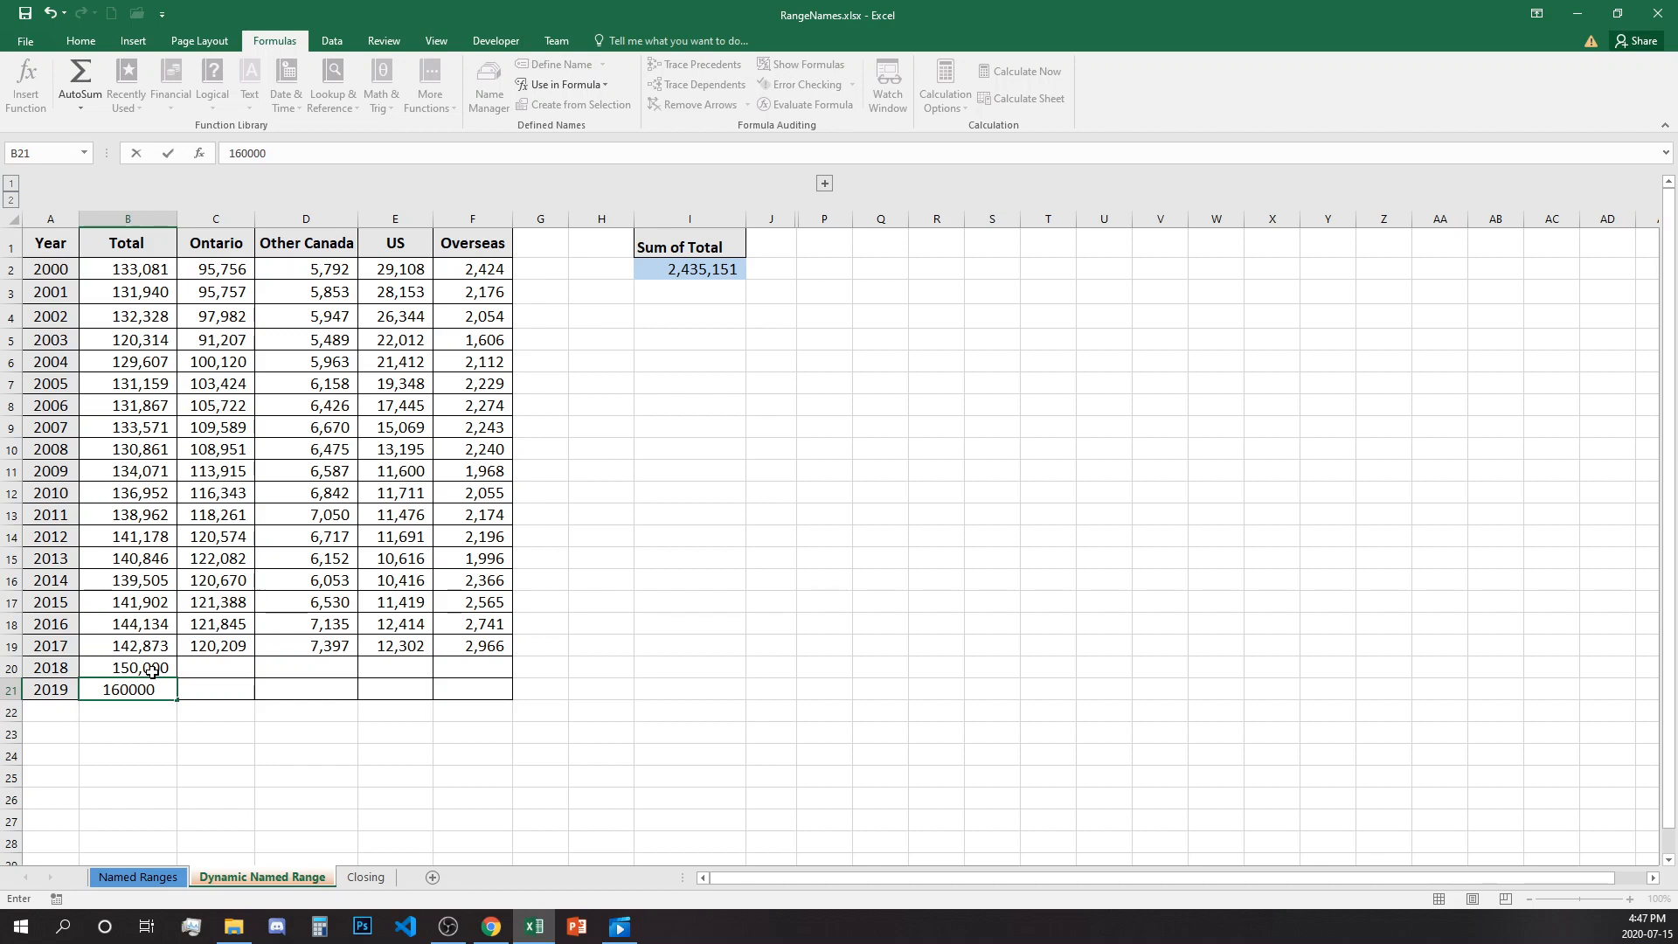
key(Return)
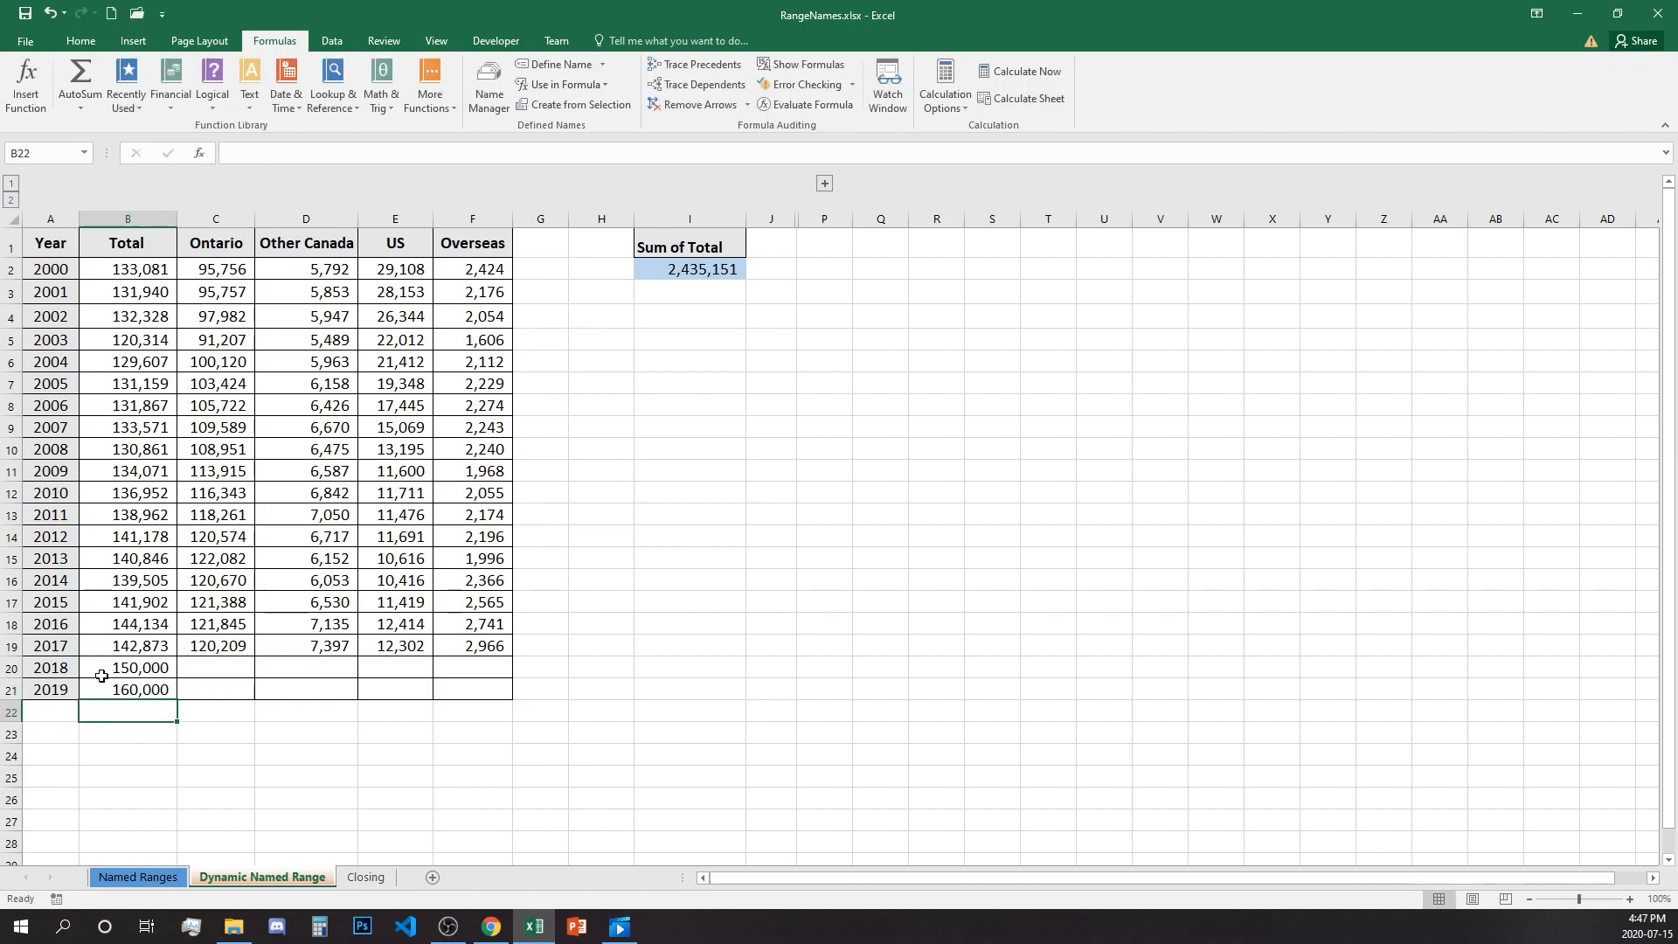
click(37, 669)
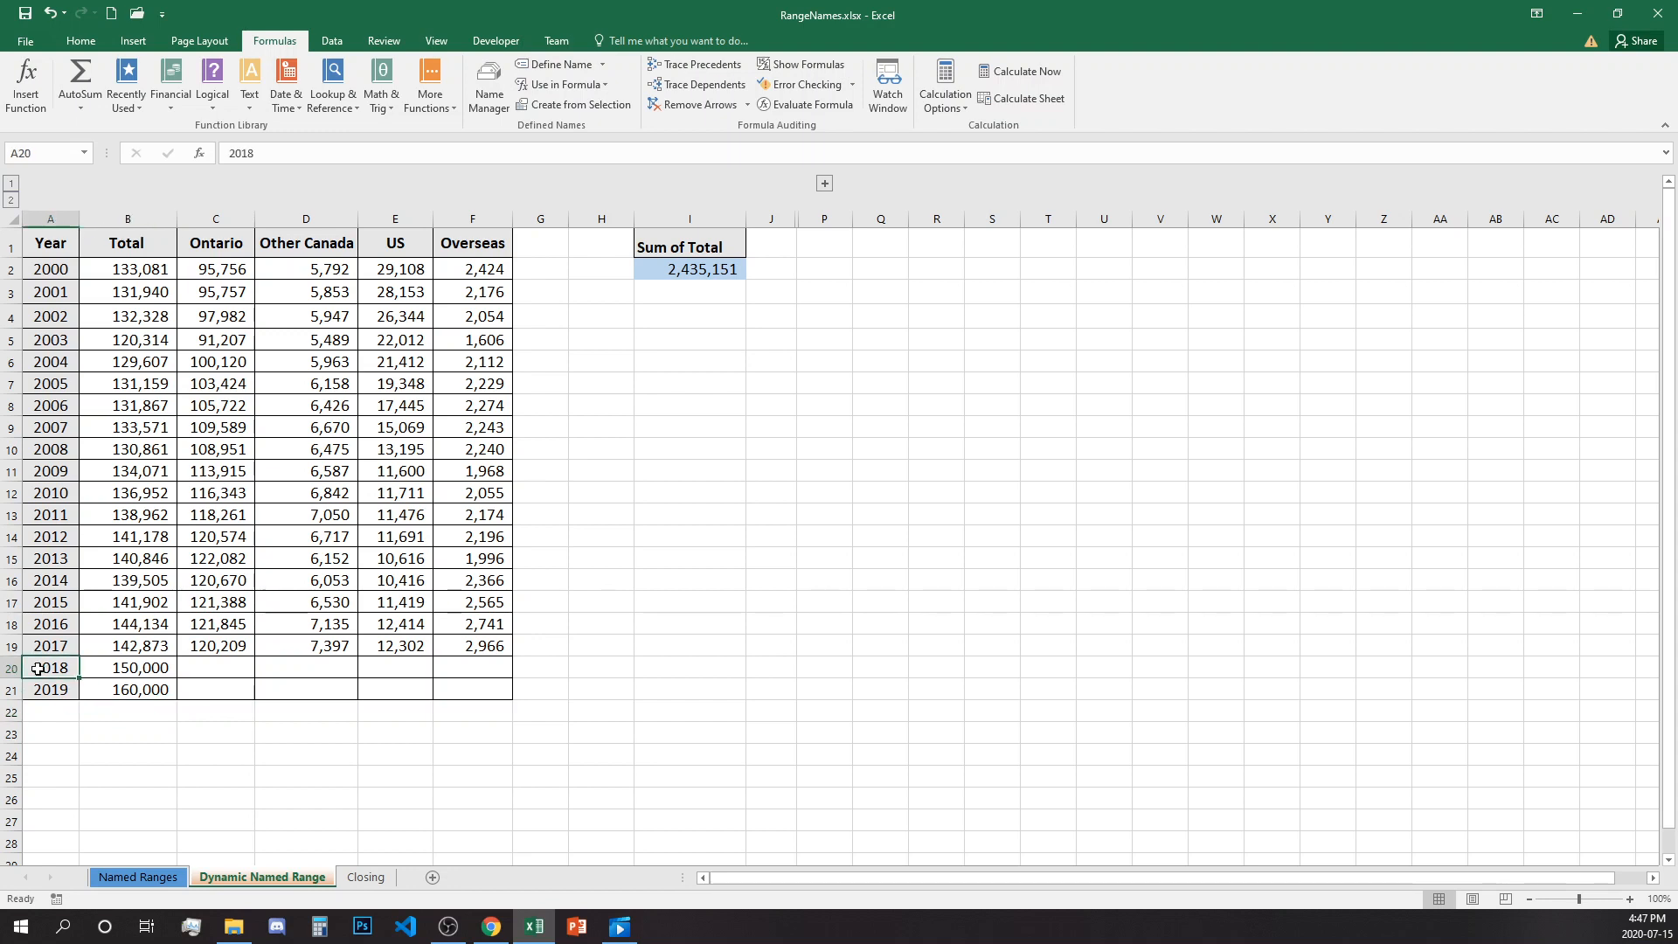
click(706, 268)
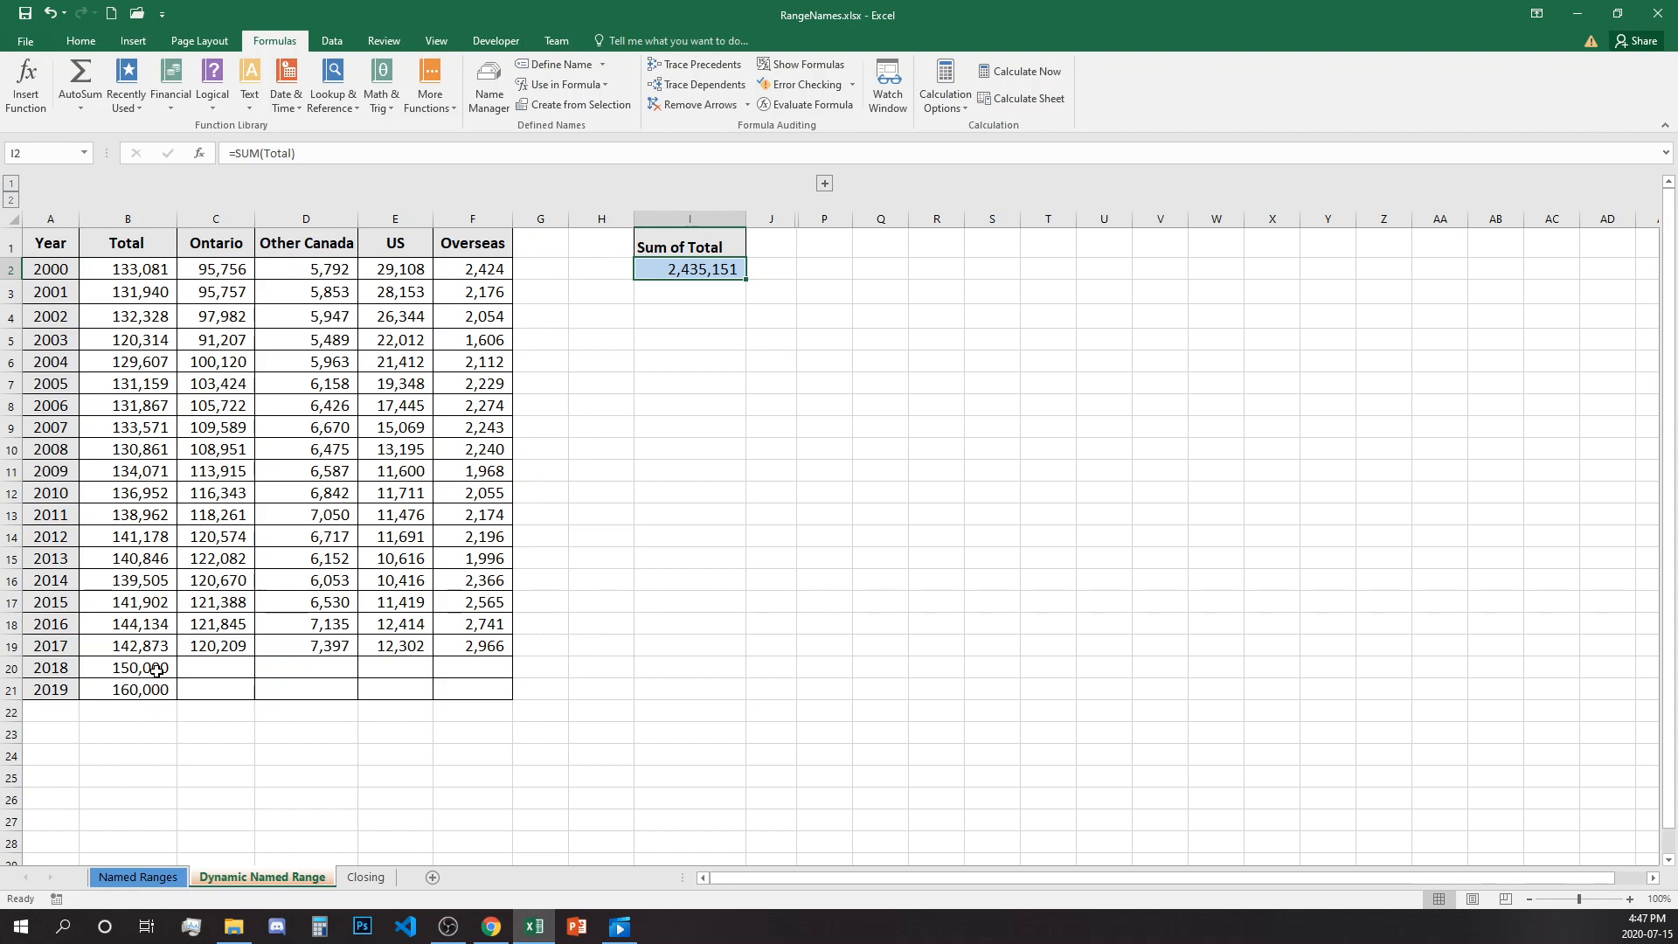
drag(157, 670, 154, 690)
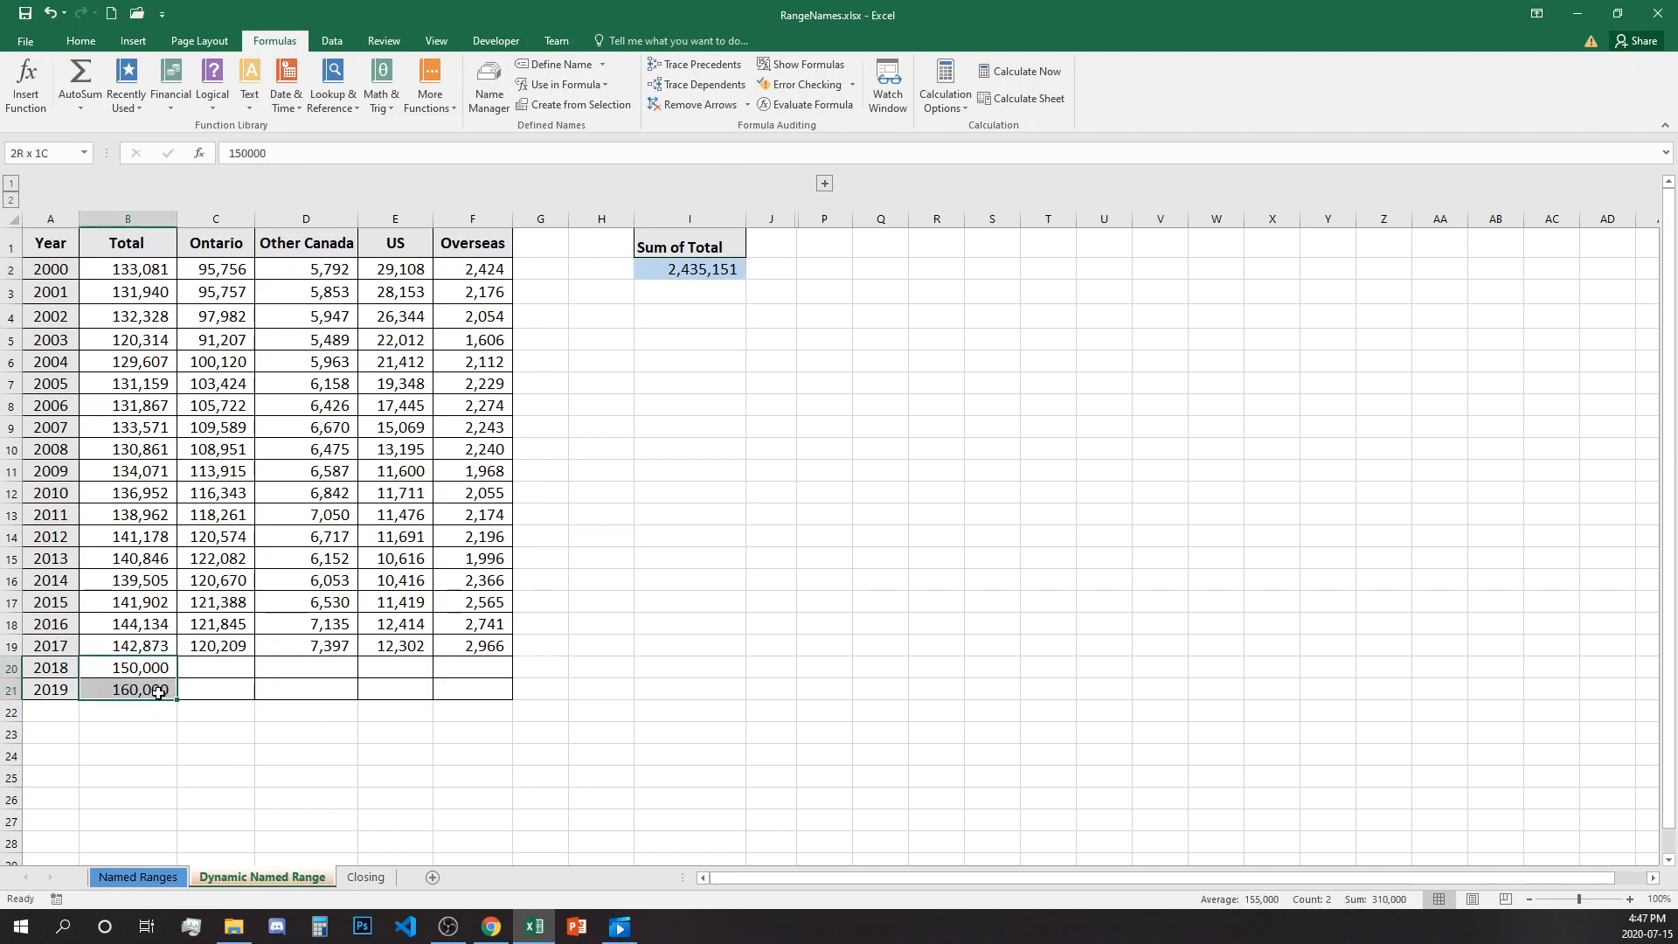
key(Delete)
Begin a formula in I4 that sums an OFFSET from the absolute reference $B$1 by 1 row and 0 columns.
click(661, 312)
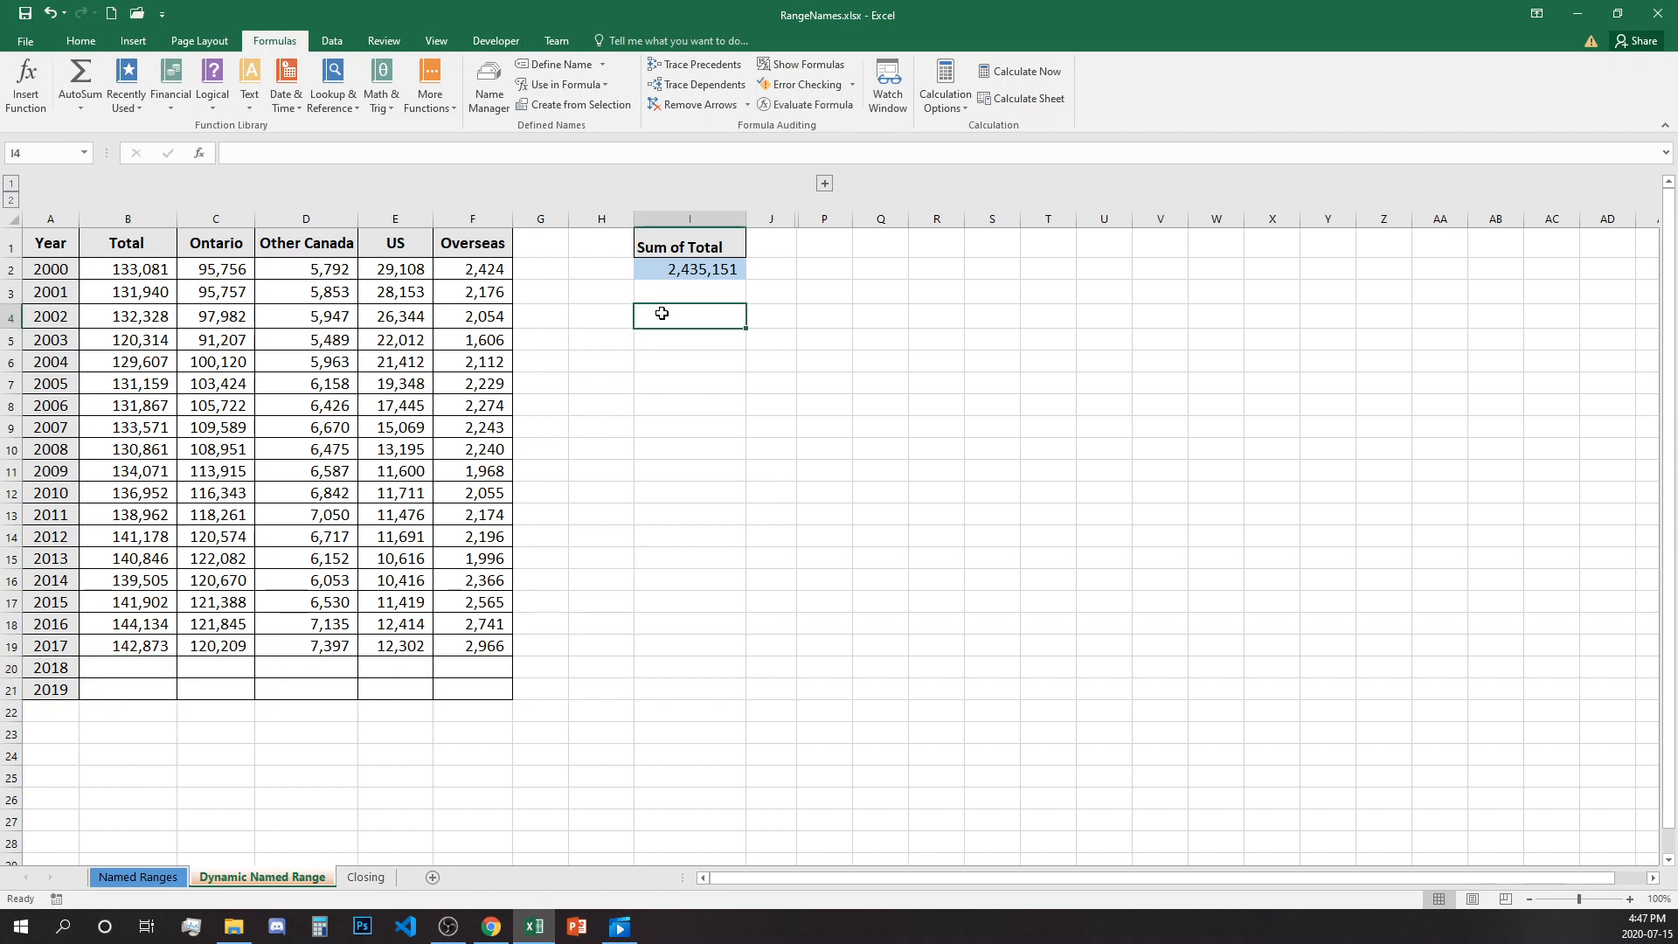
text(=sum)
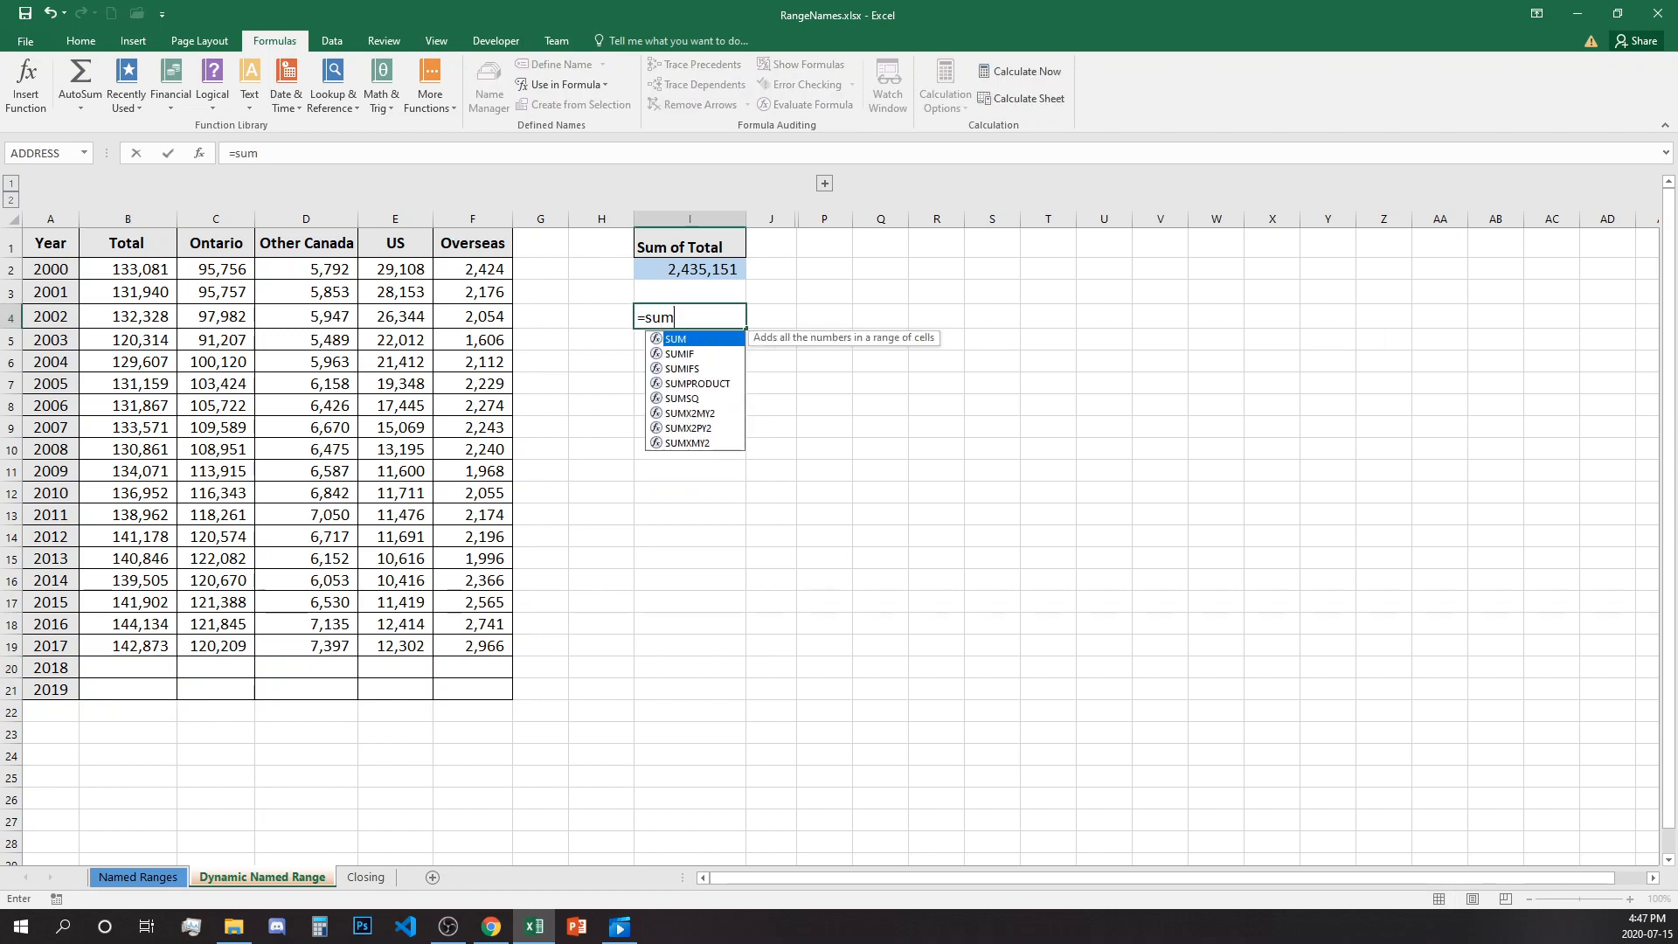
text(()
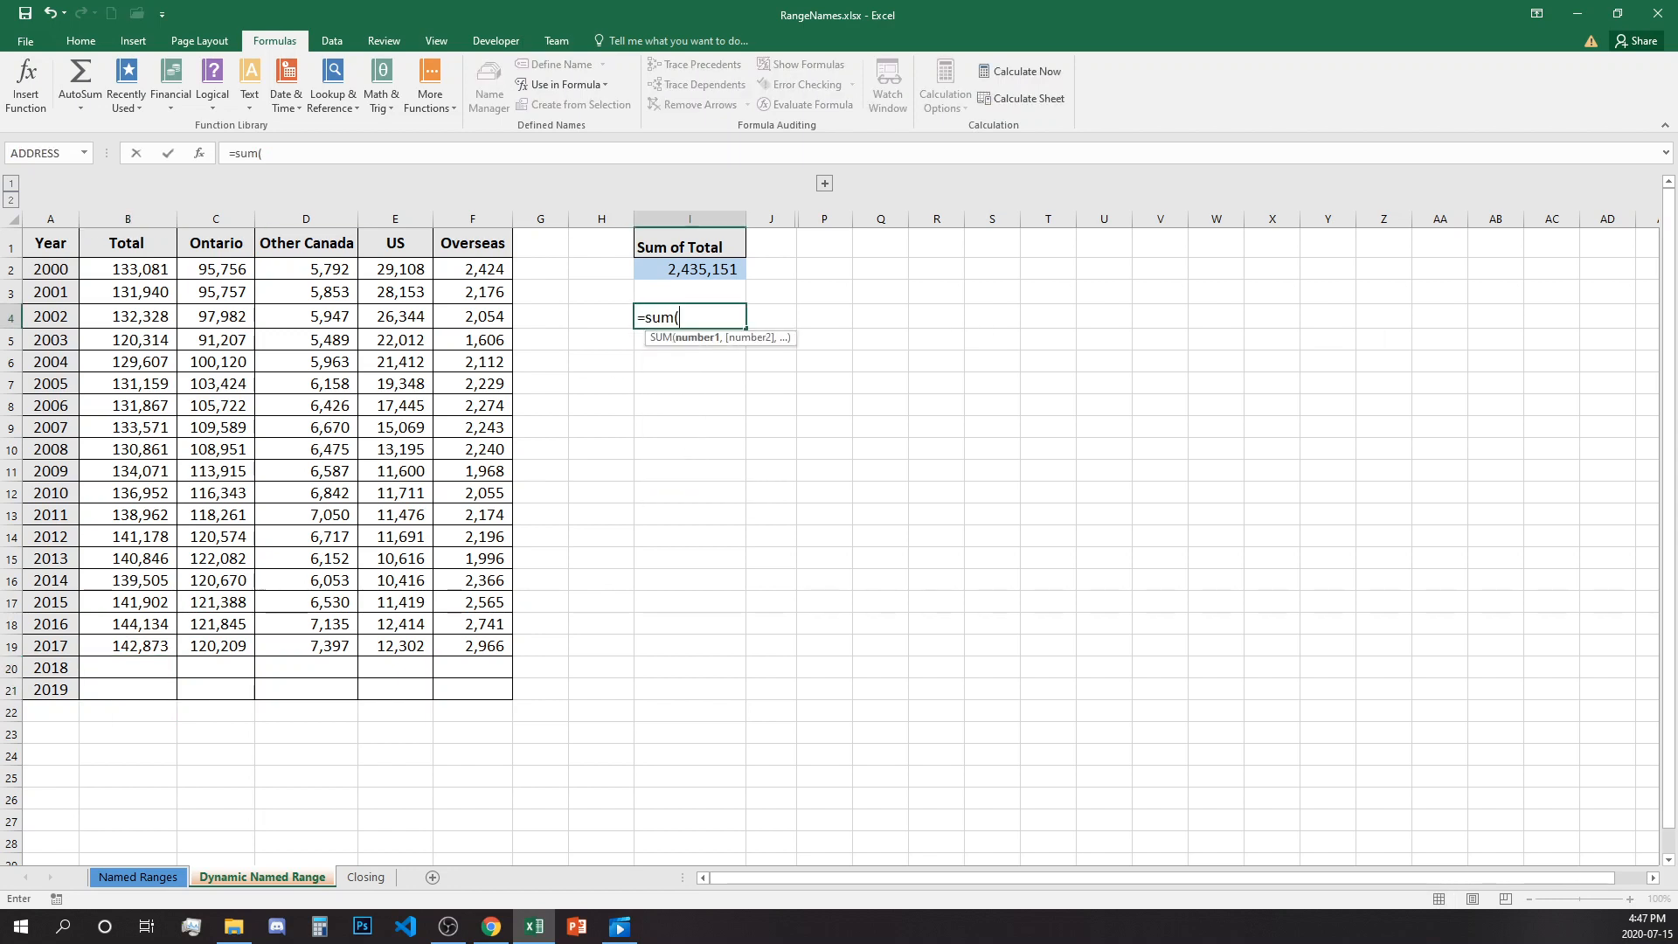
text(of)
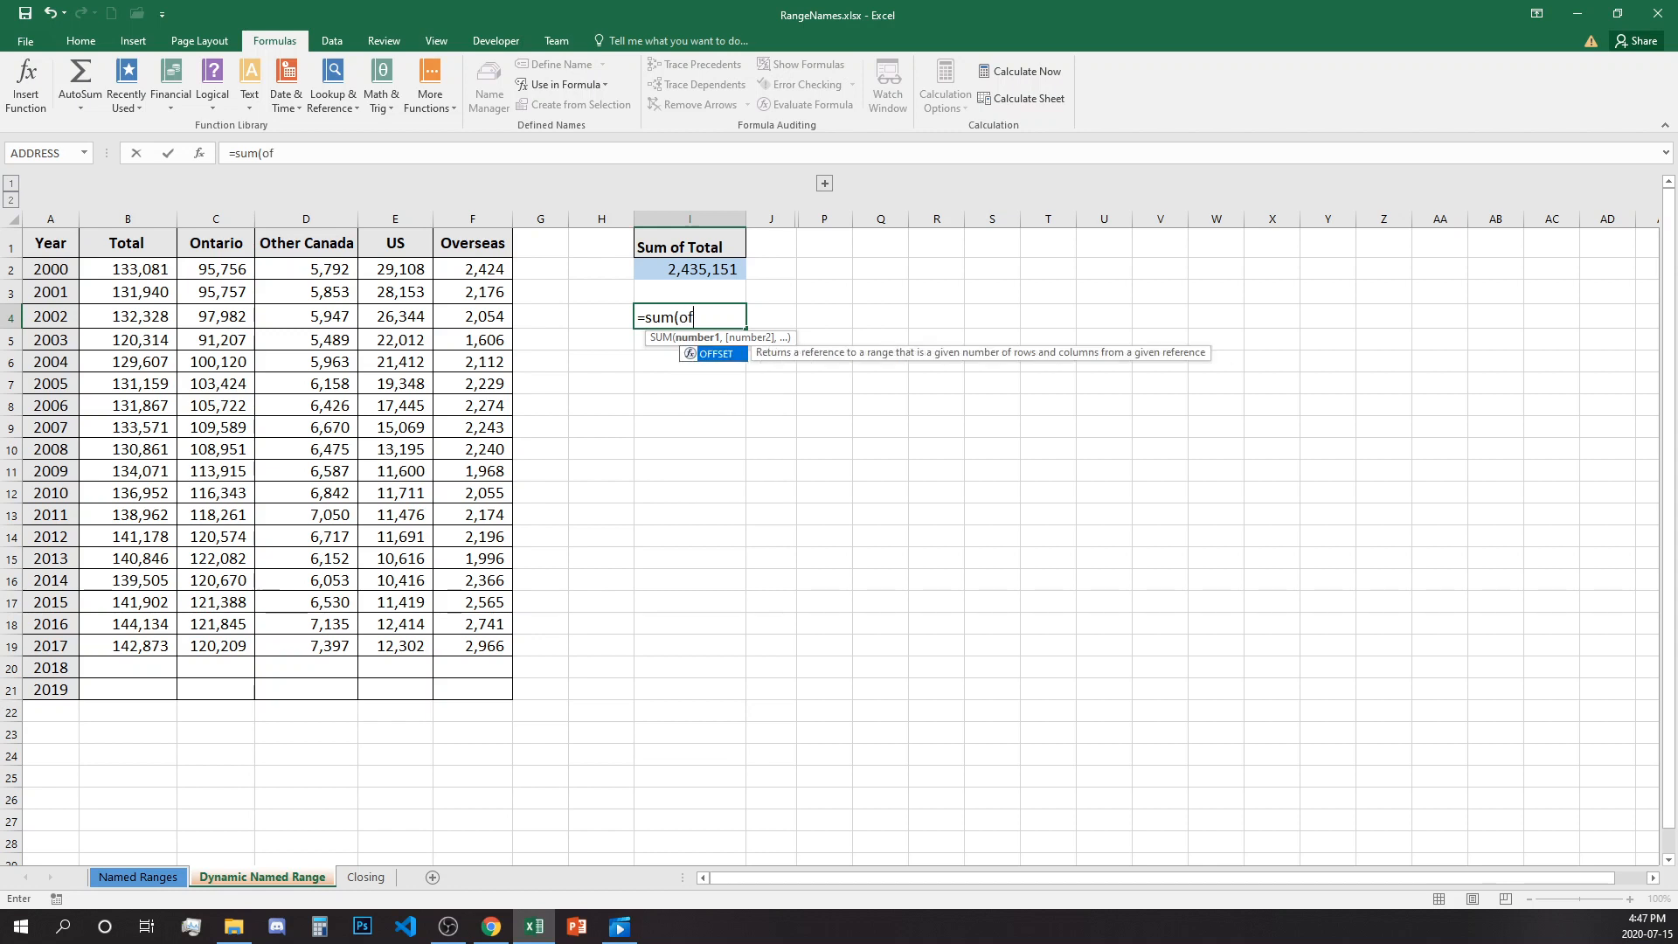
key(Tab)
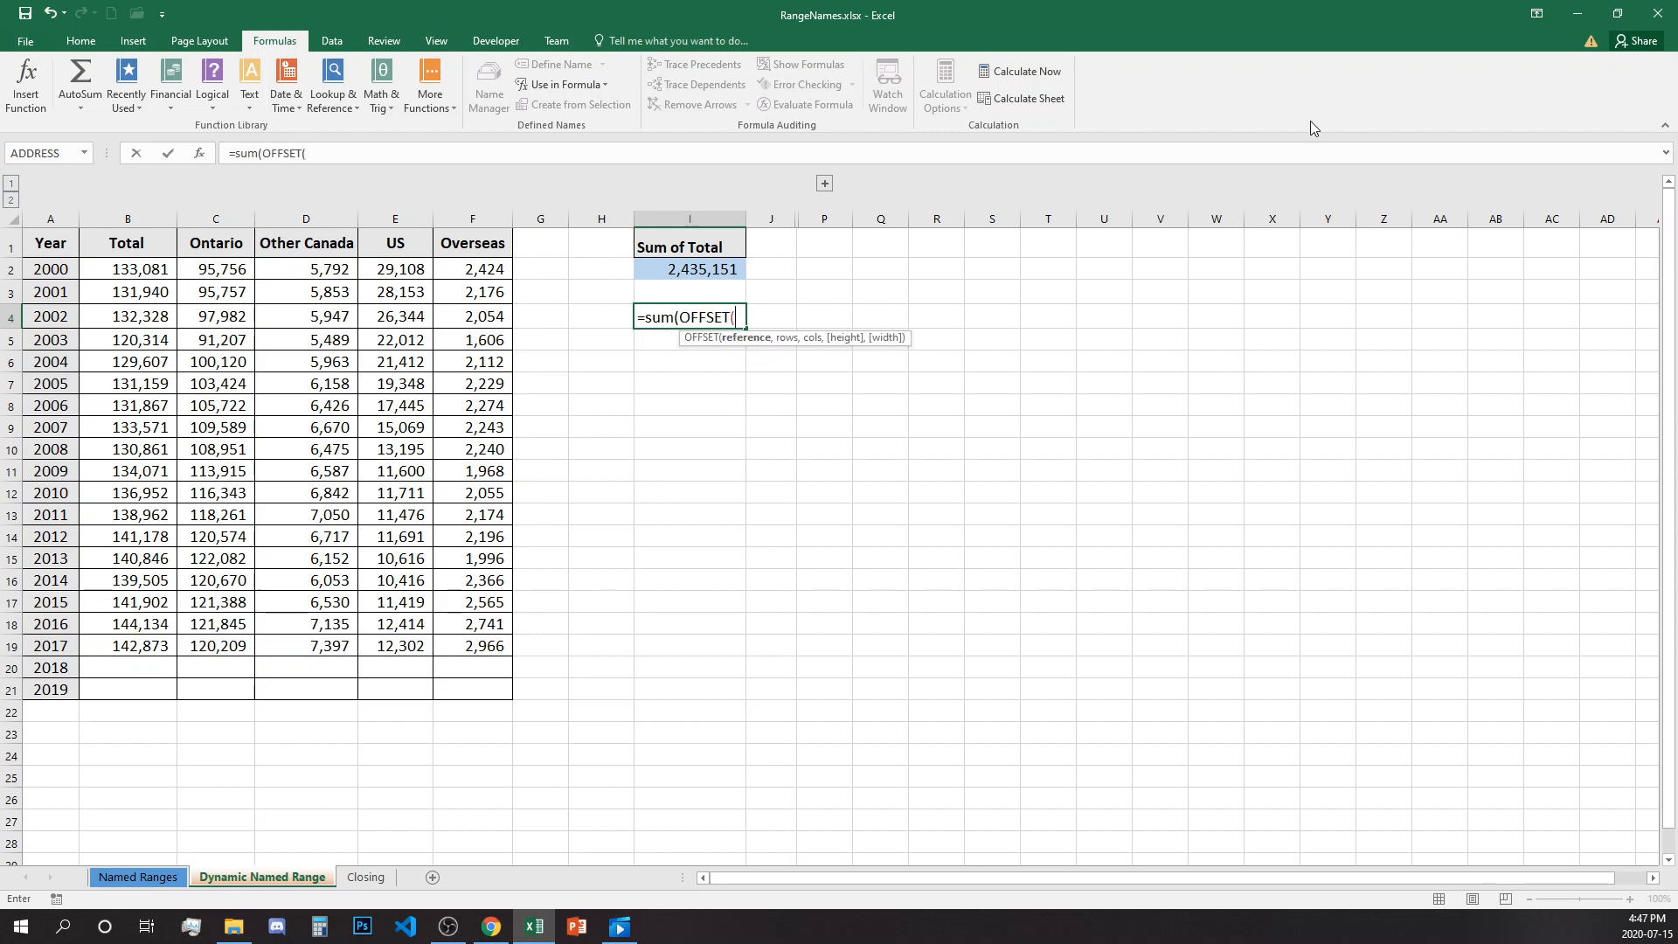
click(126, 247)
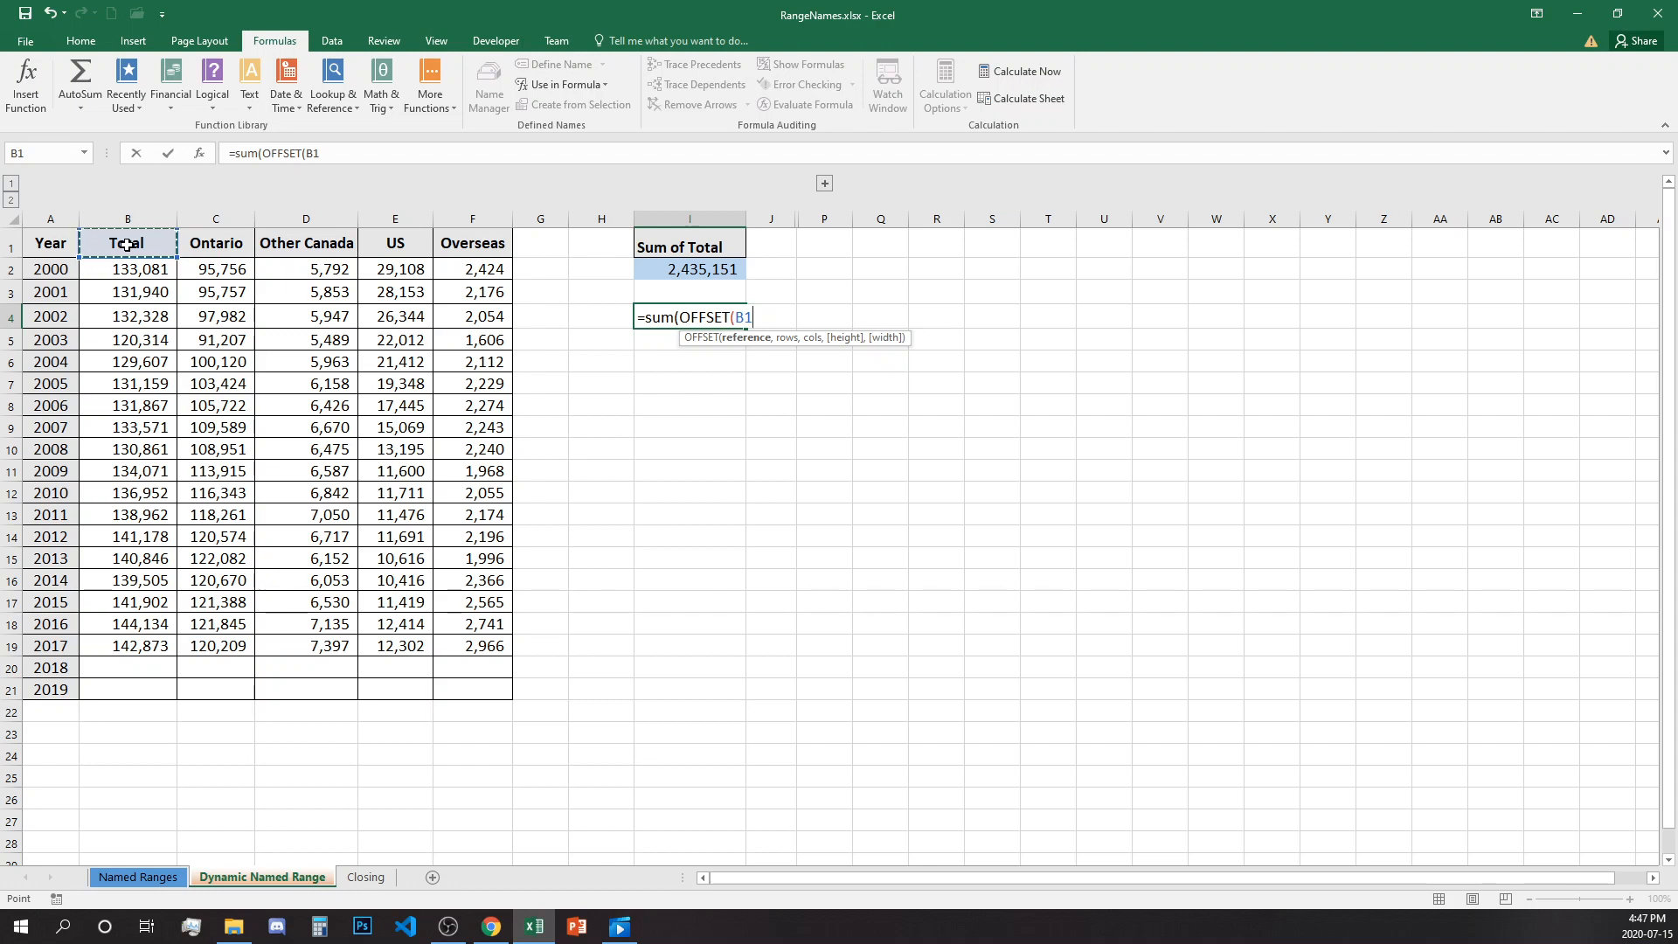
key(F4)
text(,1)
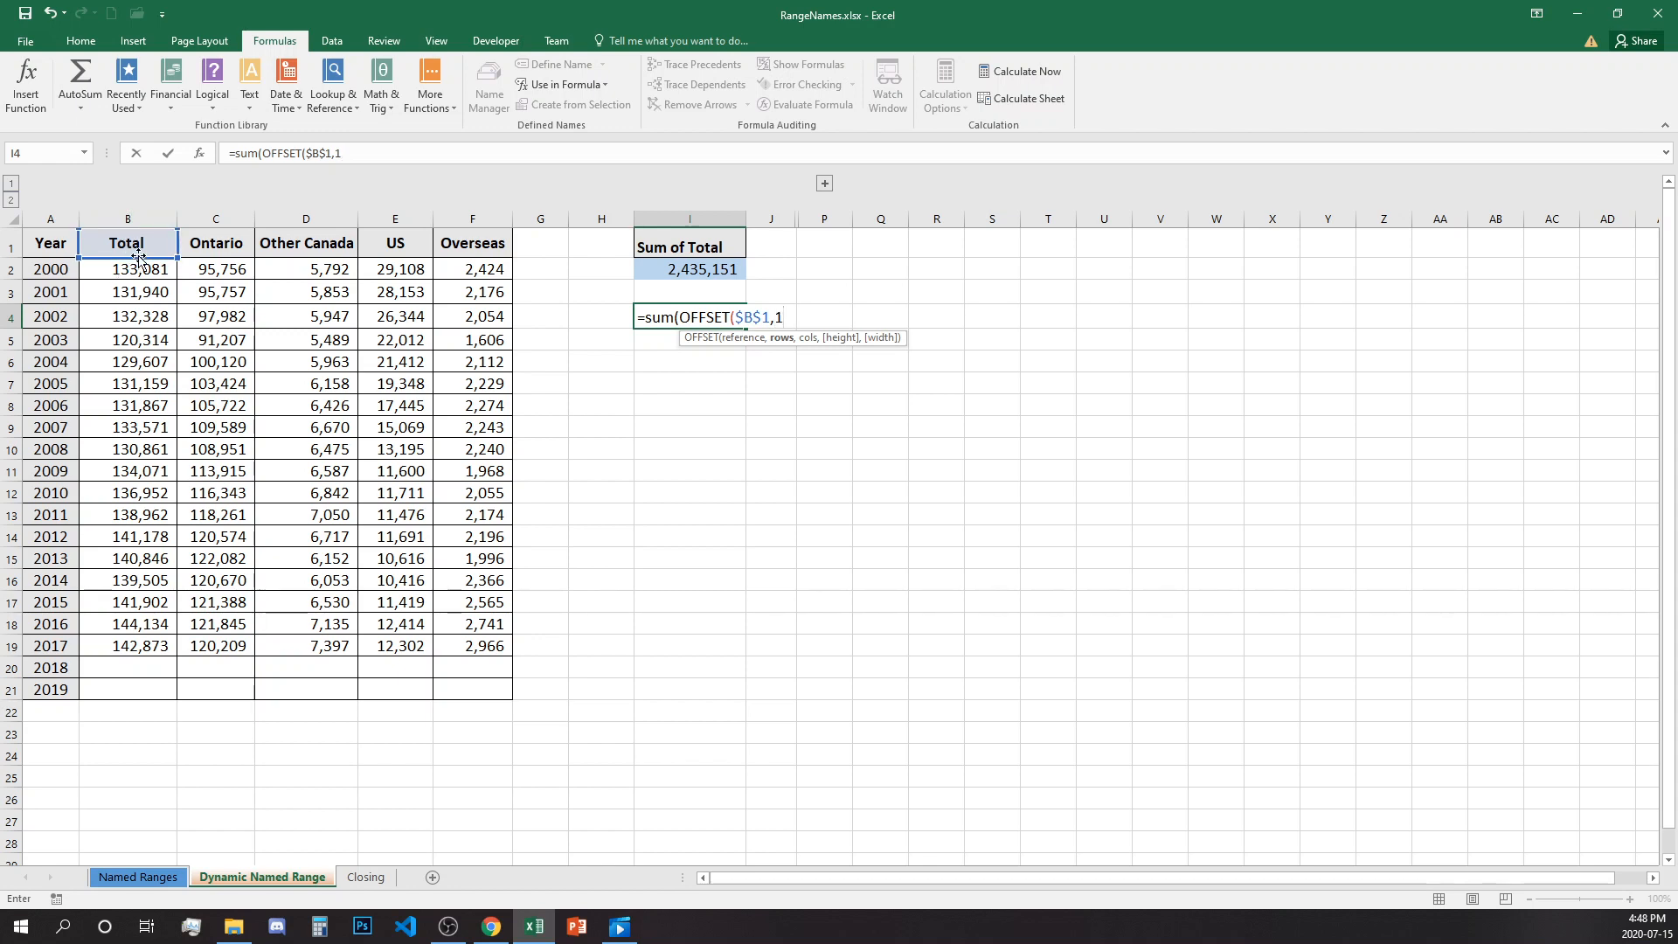
text(,0,)
Complete the OFFSET sum in I4 with COUNT($B:$B) as the height and 1 as the width.
text(coun)
key(Tab)
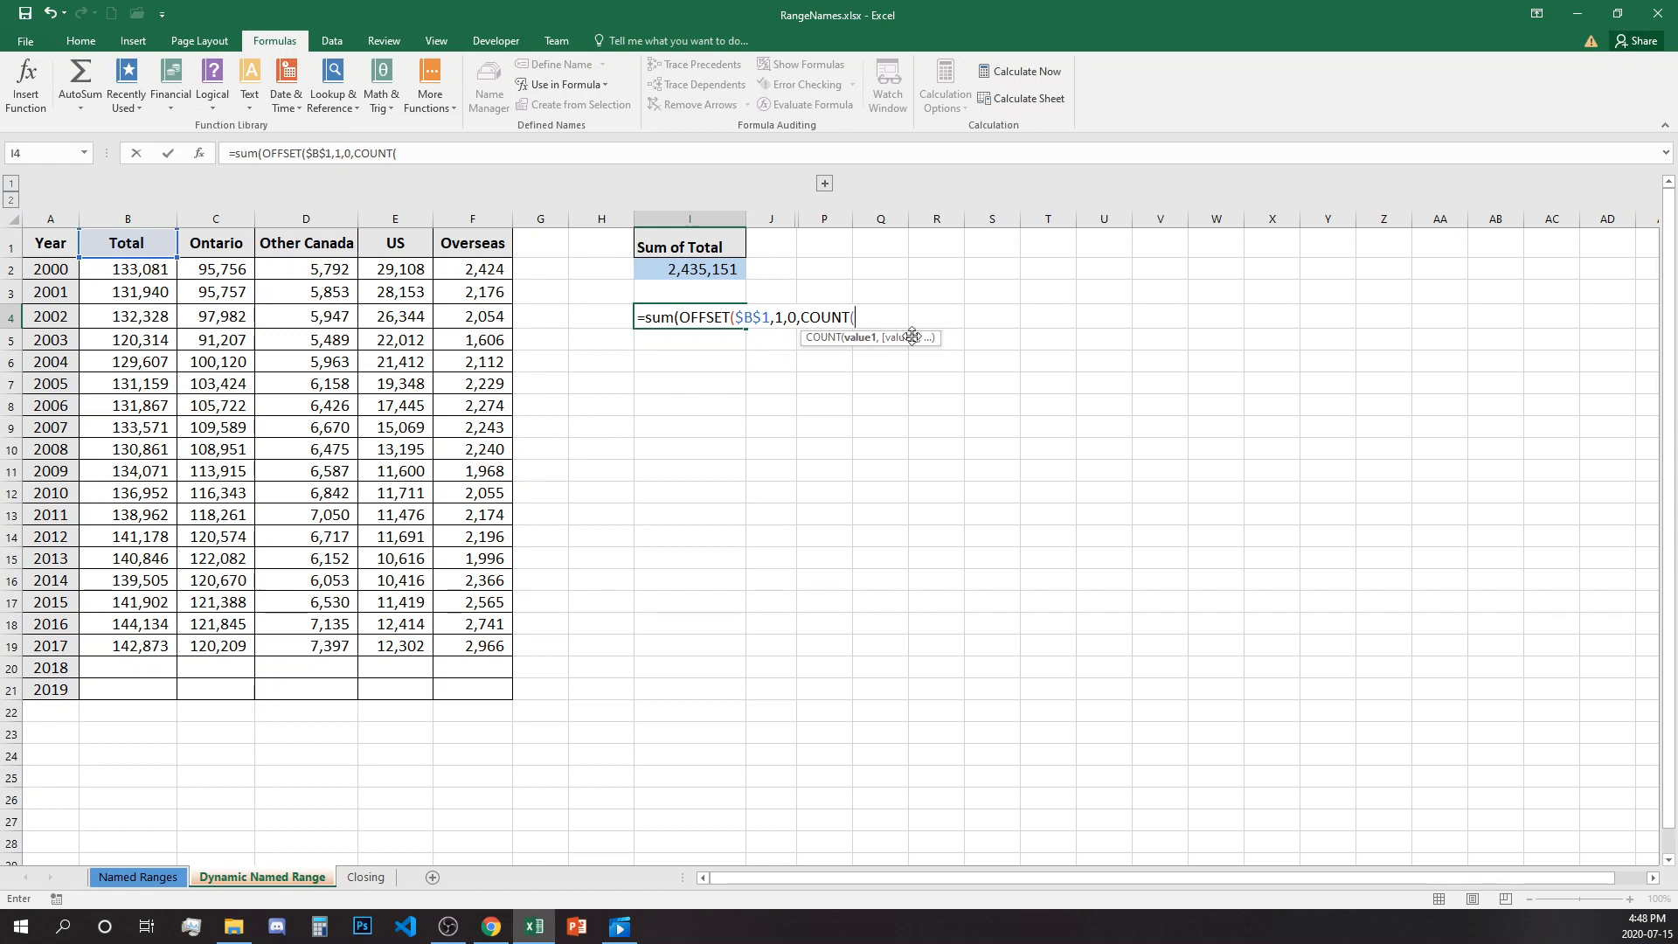
click(135, 213)
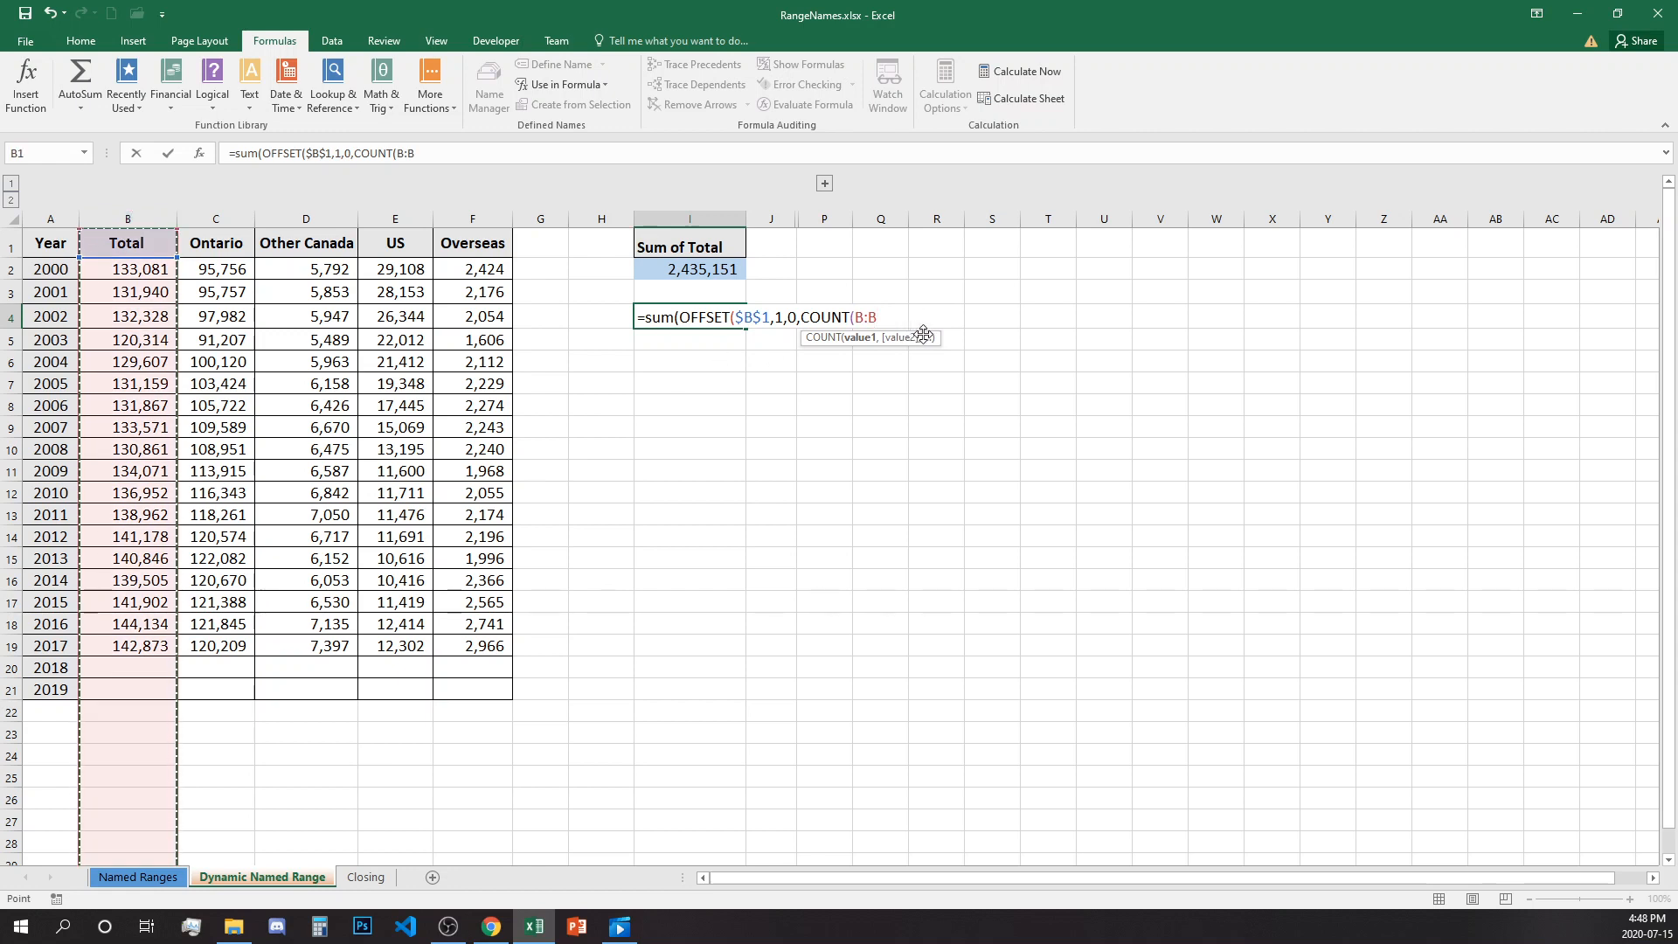
key(F4)
text())
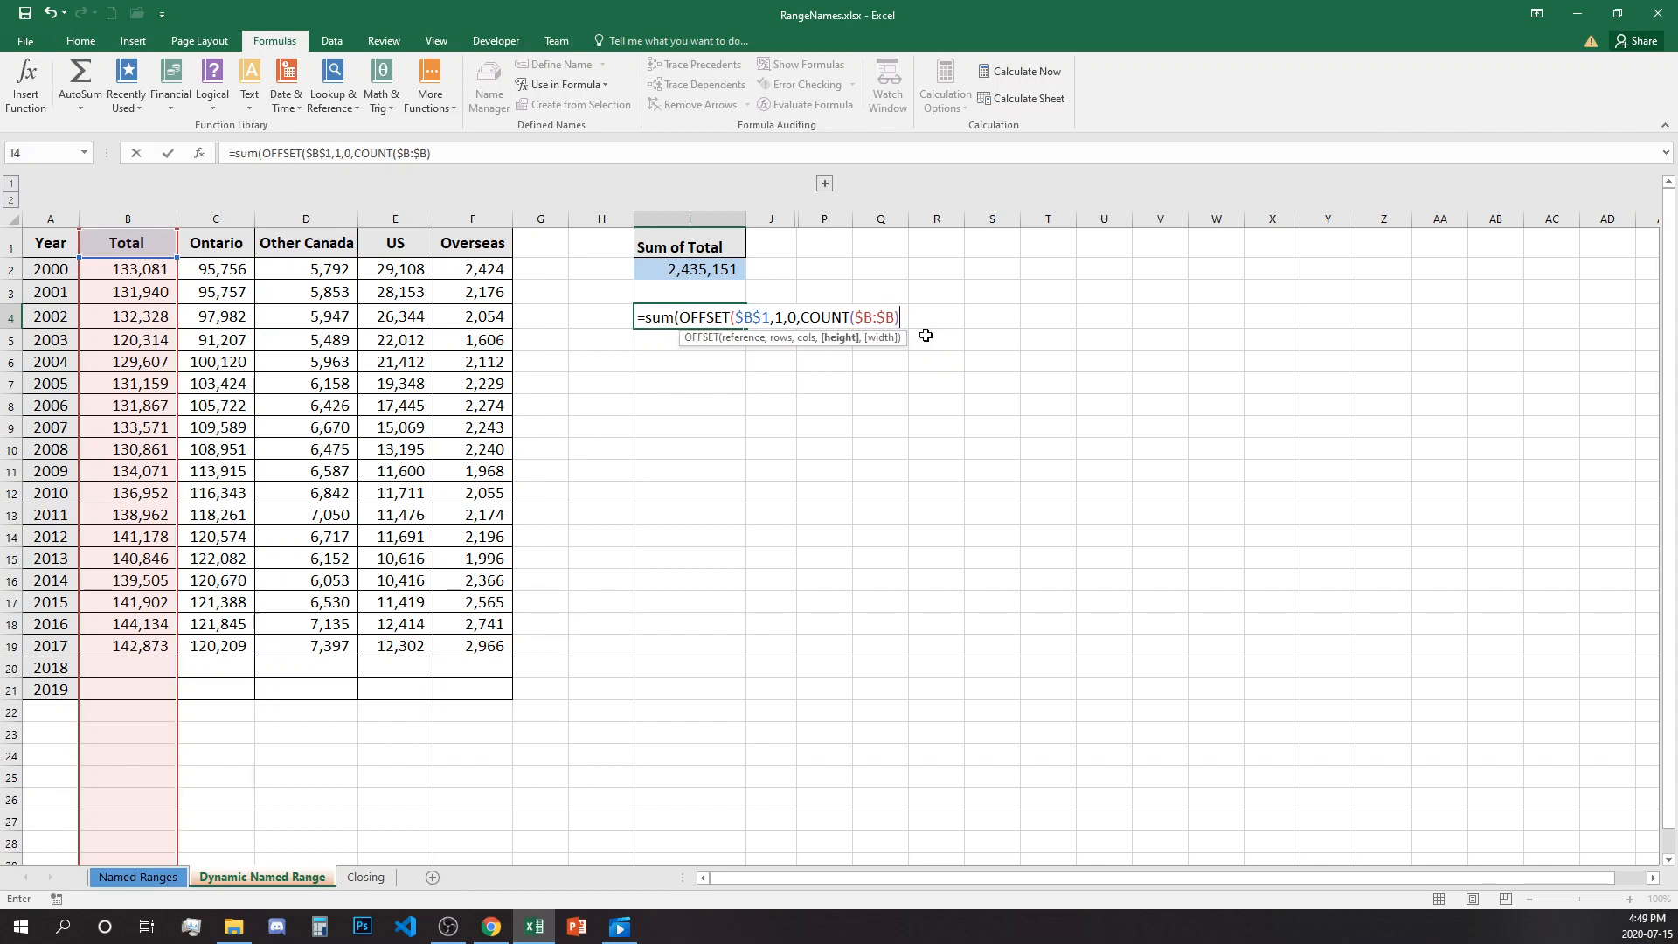
text(,1)))
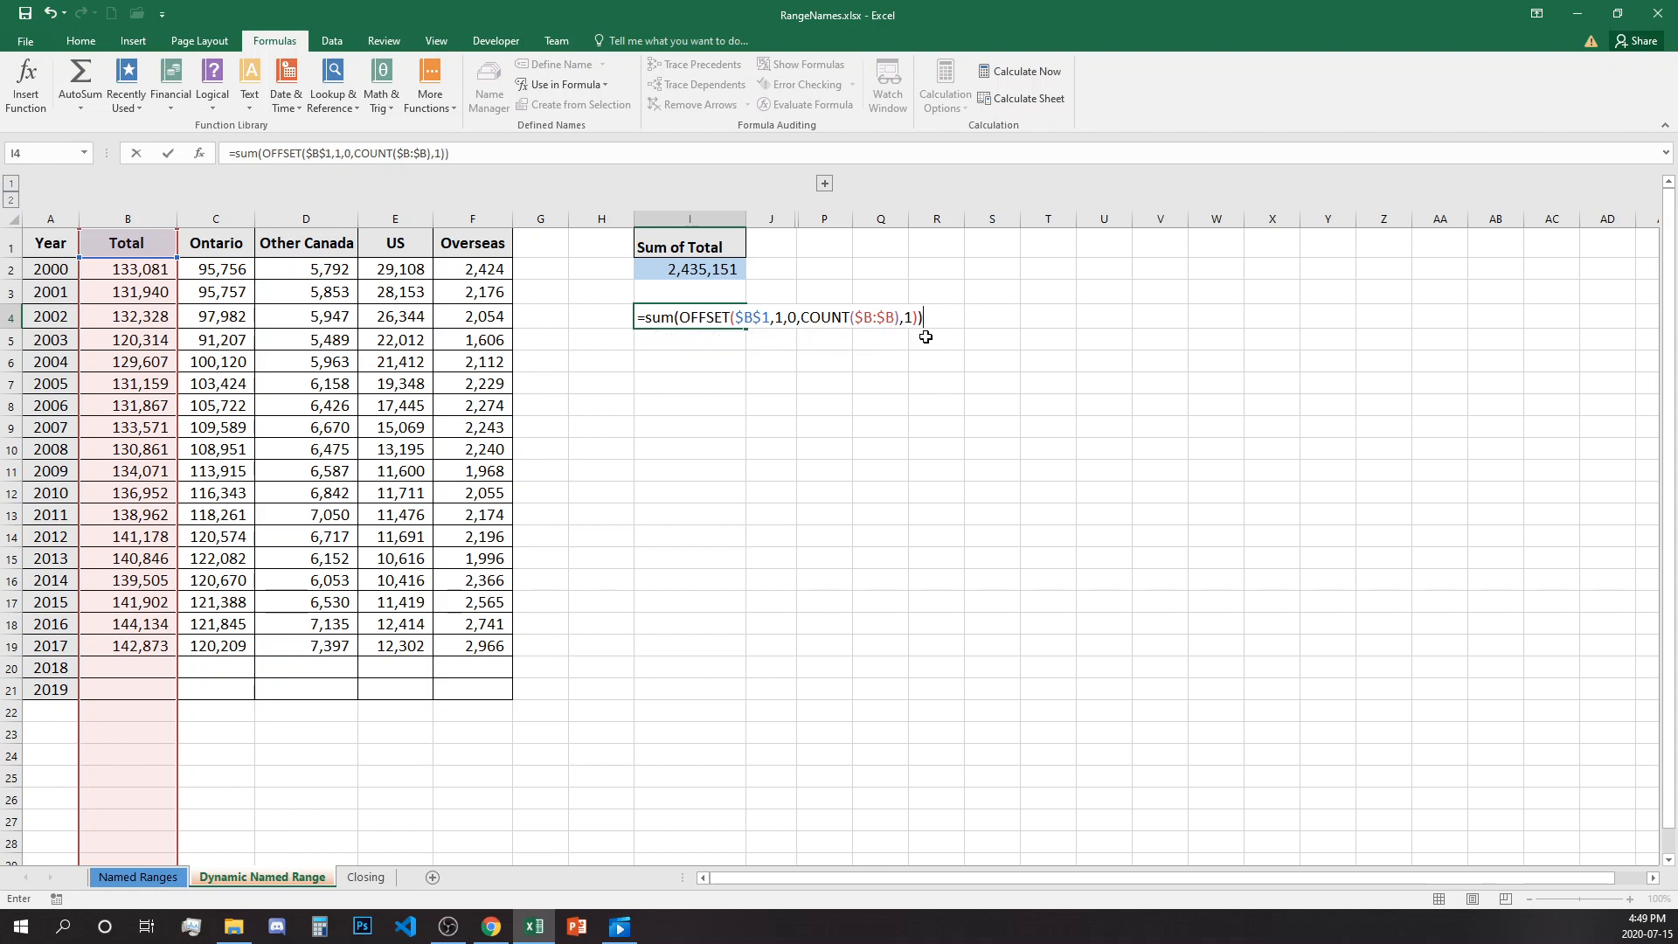
key(Return)
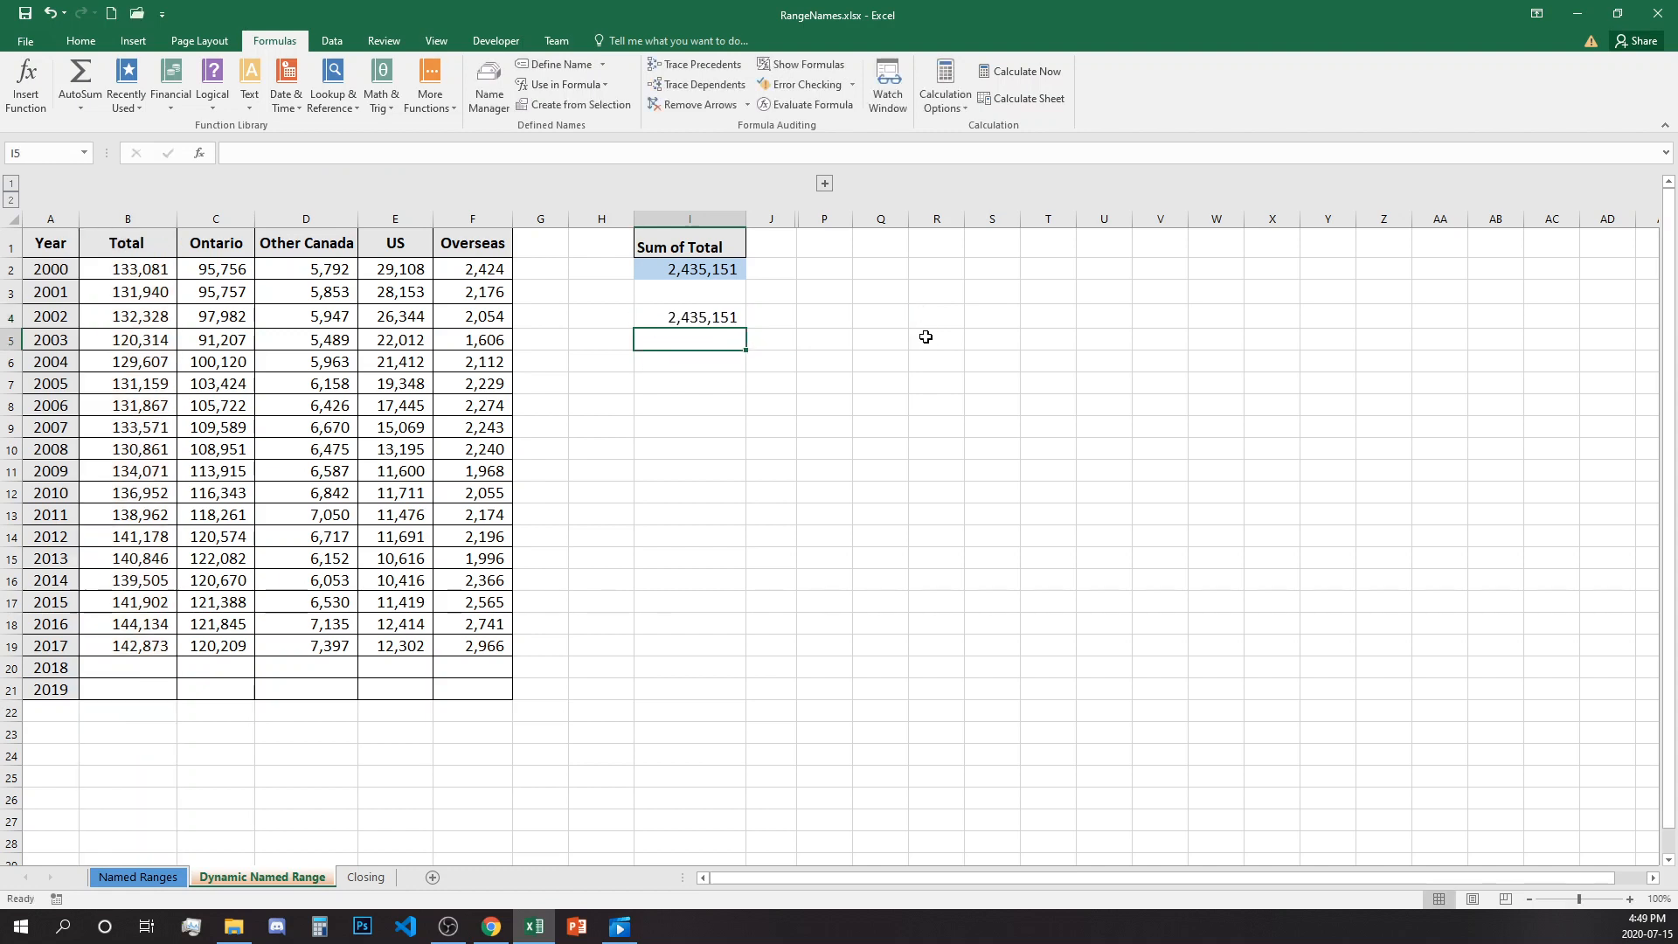
click(715, 316)
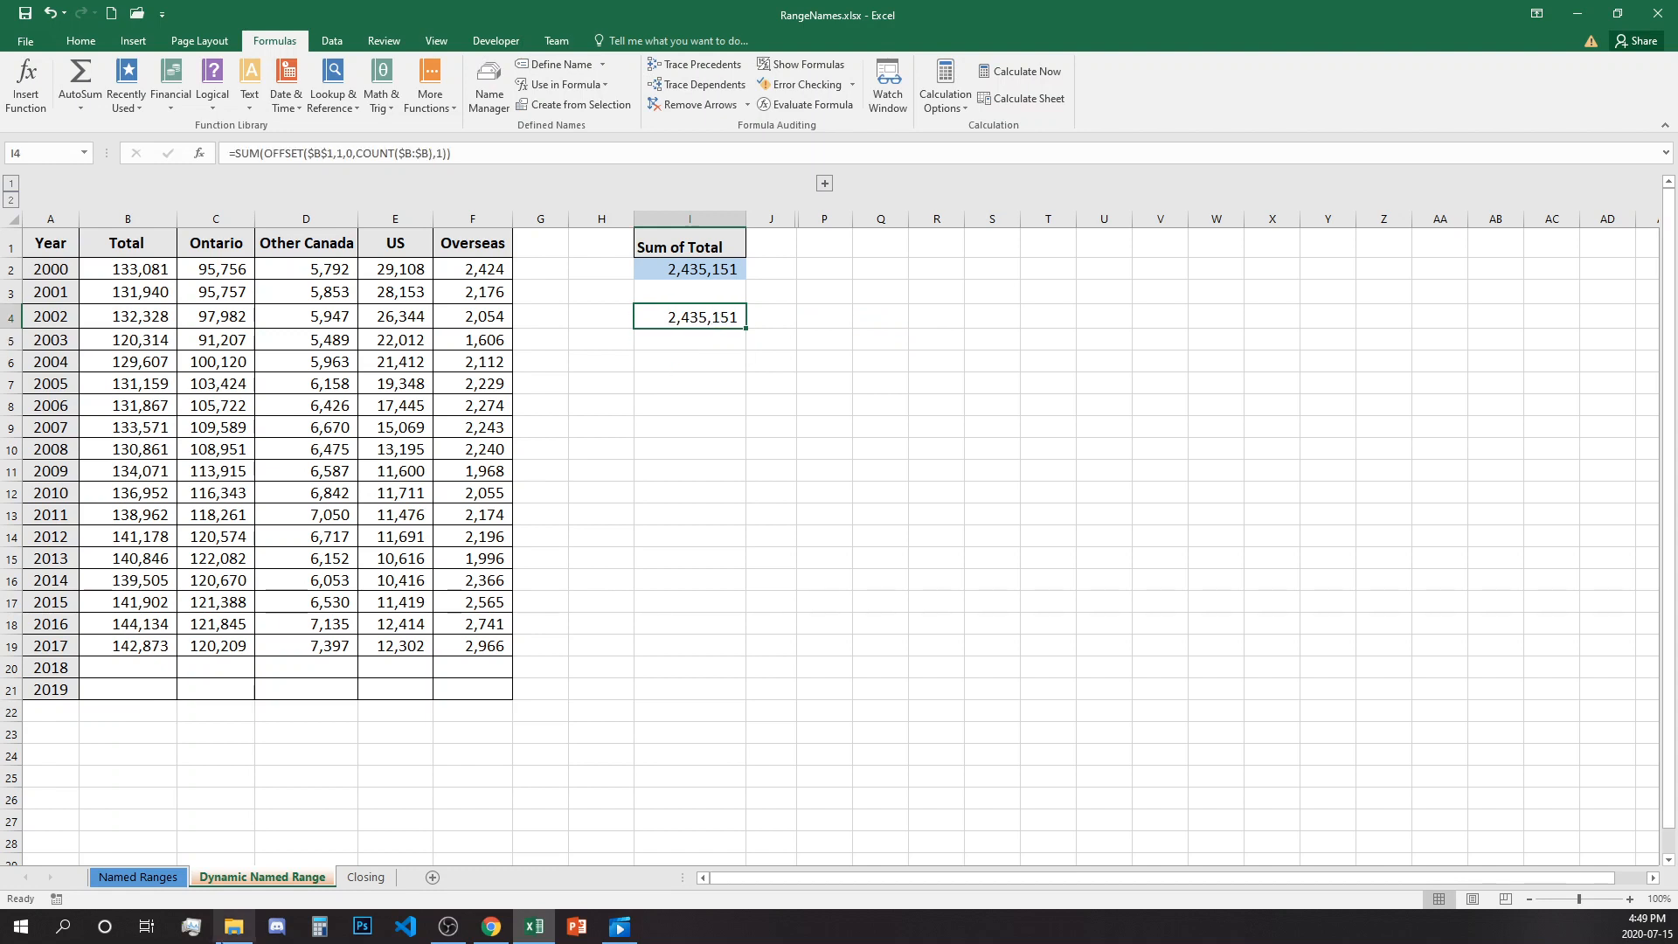
Enter 150000 as the 2018 total in B20 to test the OFFSET-based sum.
click(132, 668)
text(150000)
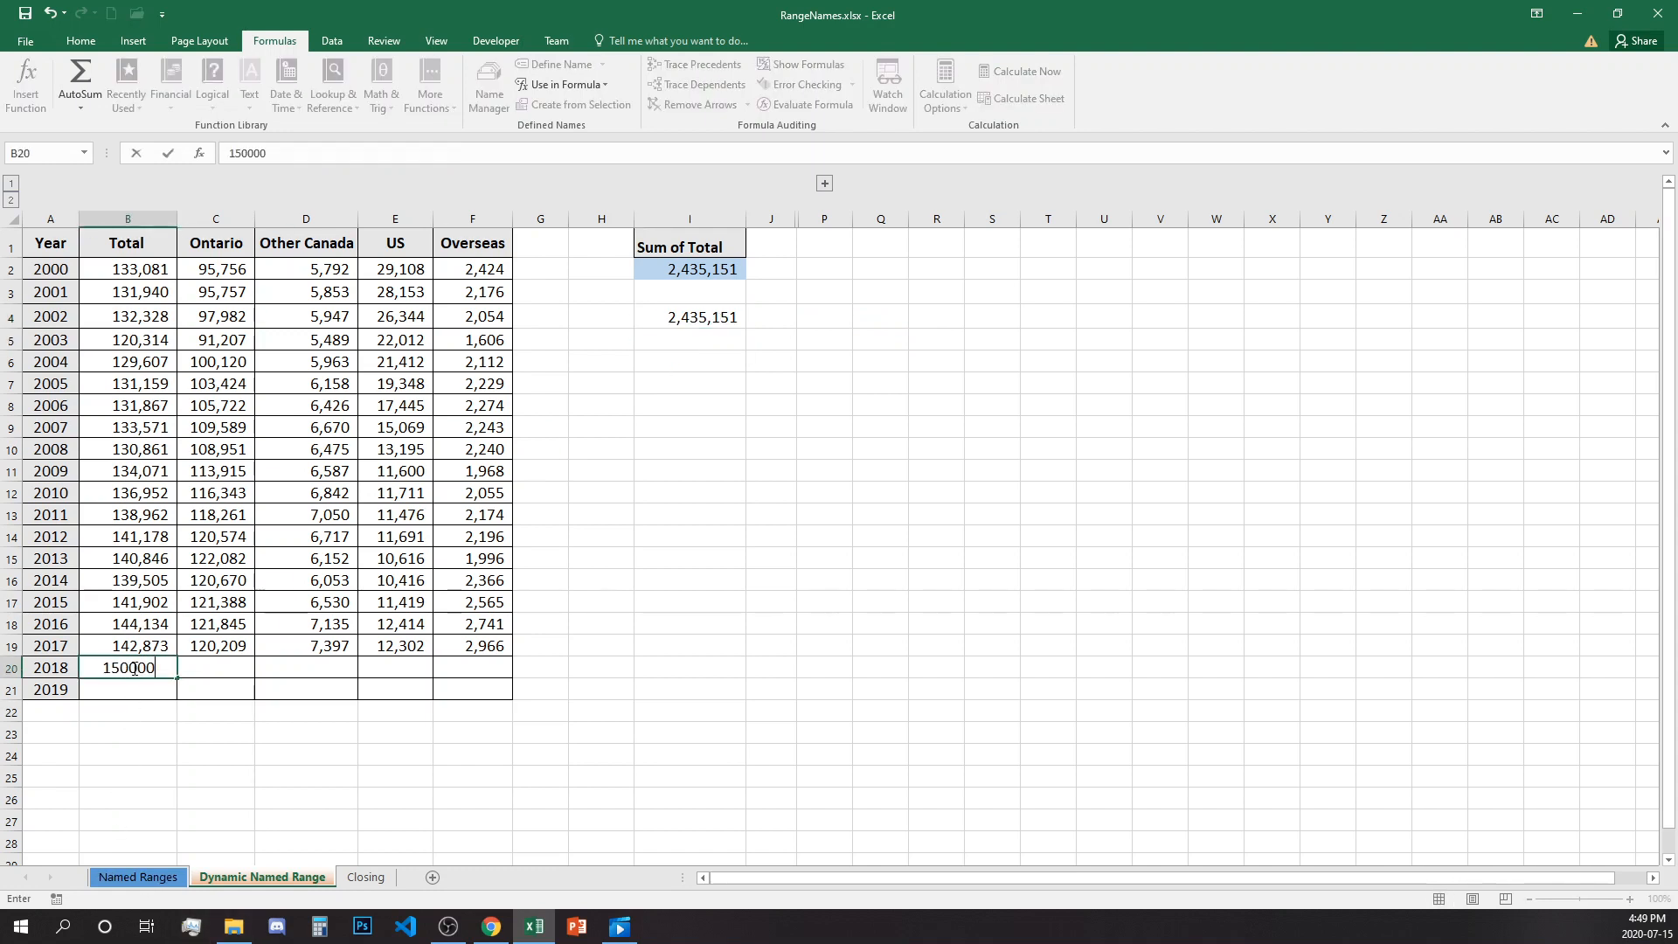
key(Return)
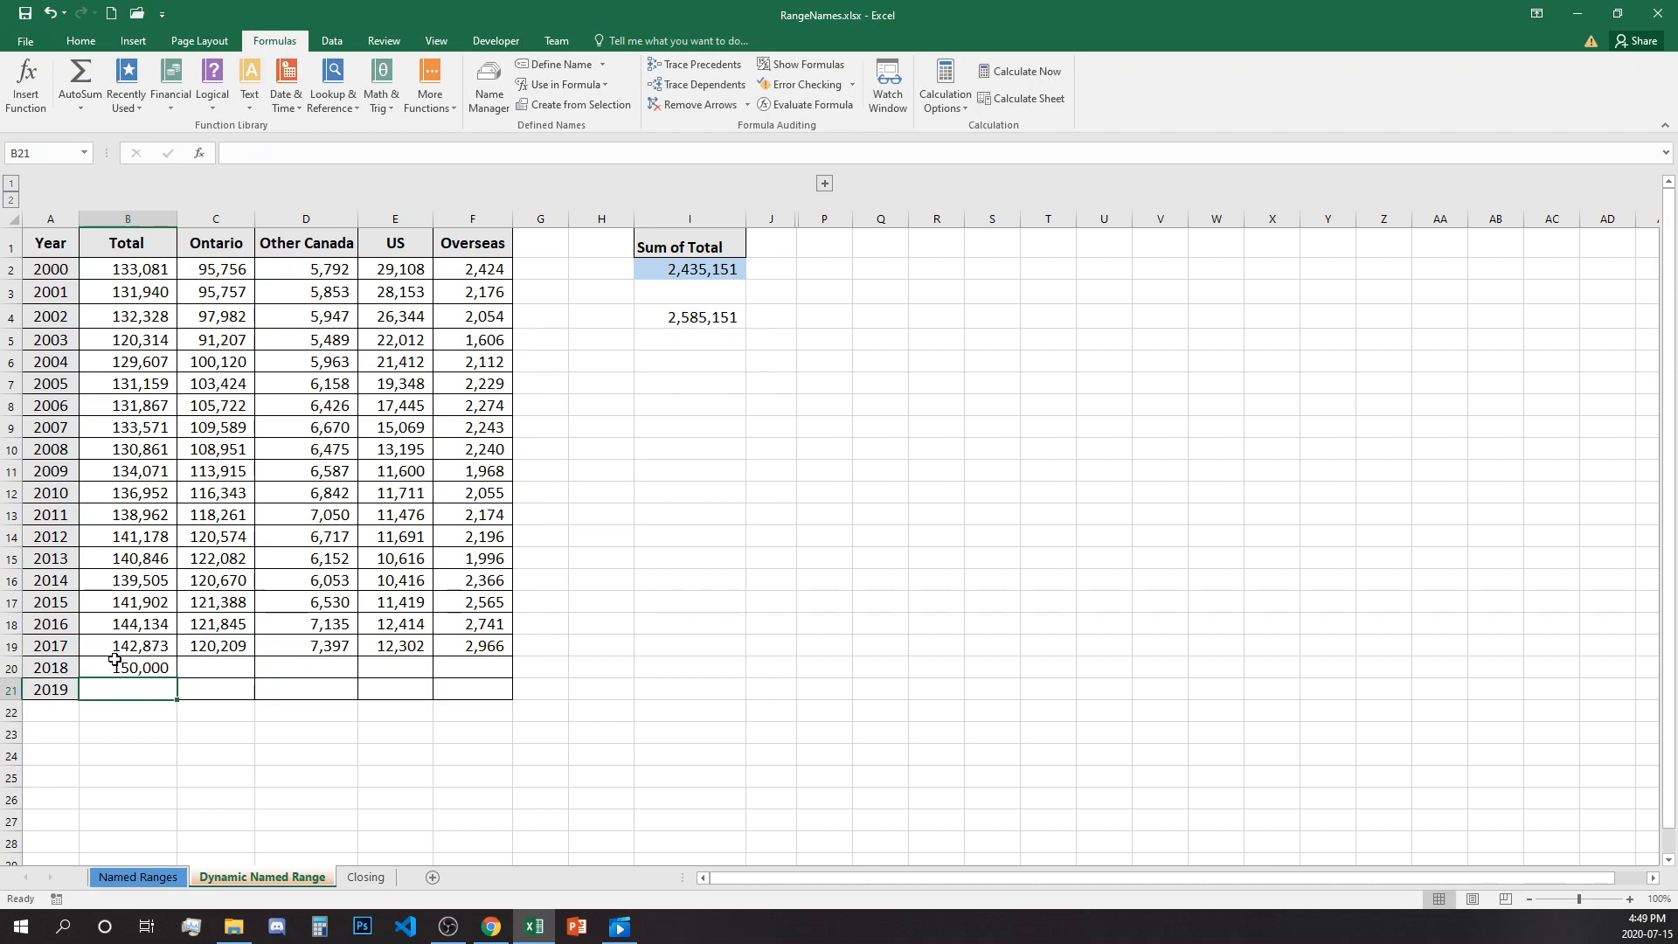
Copy the OFFSET expression from inside the SUM formula in I4, leaving the formula as it is.
click(670, 315)
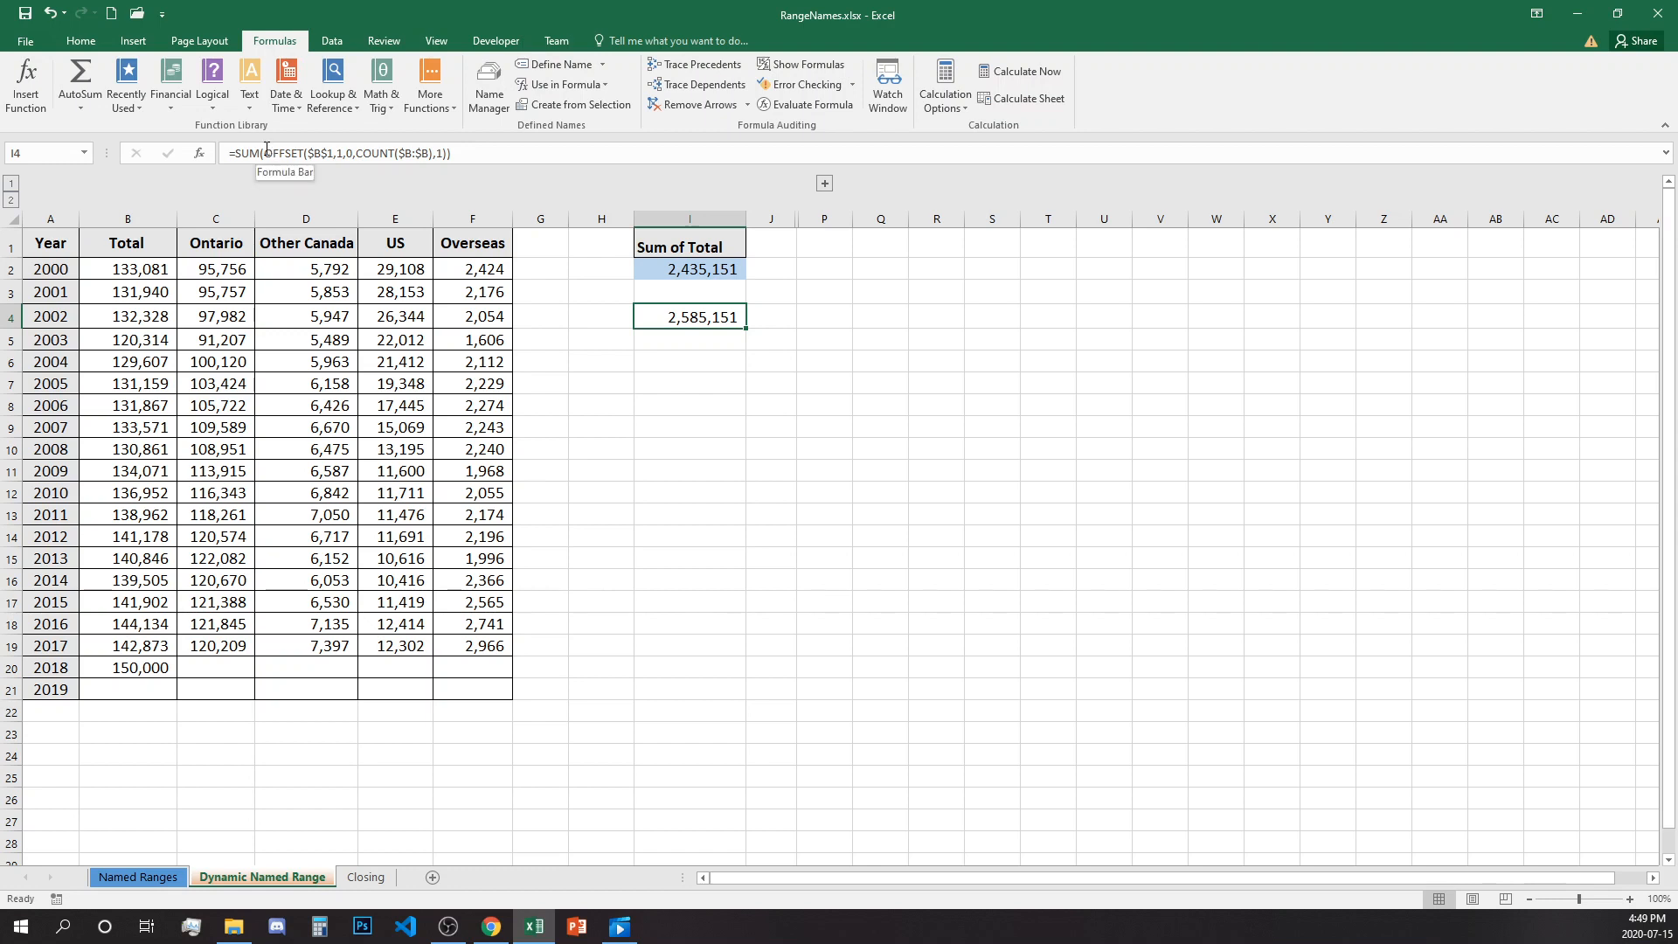
drag(265, 153, 449, 155)
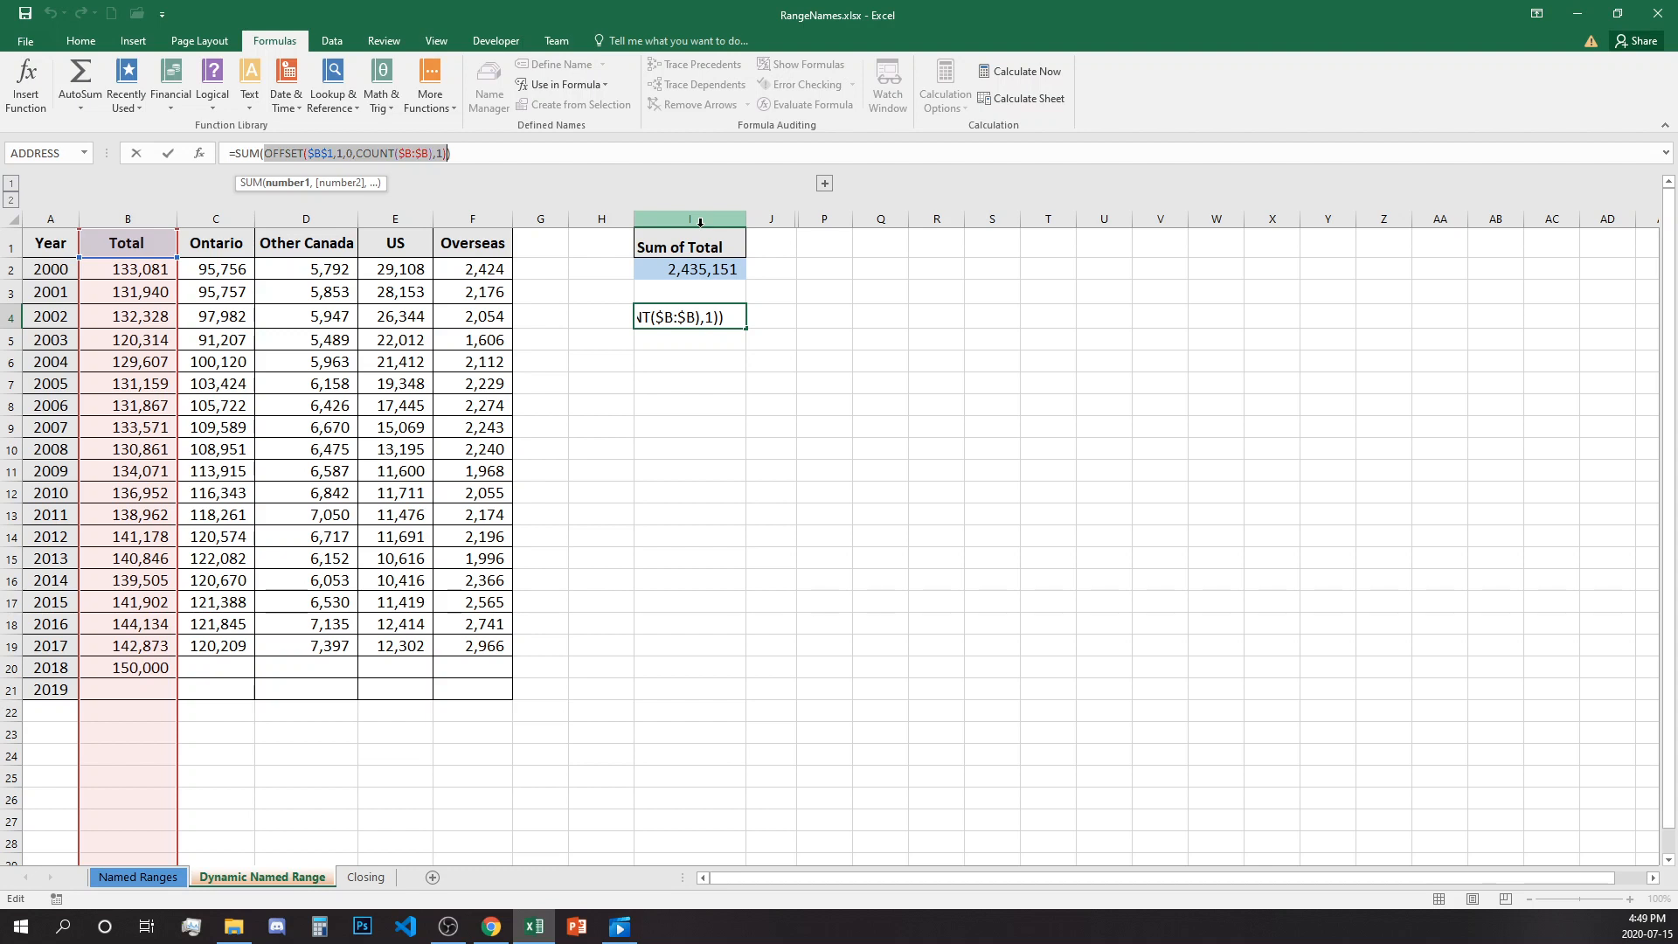
key(Return)
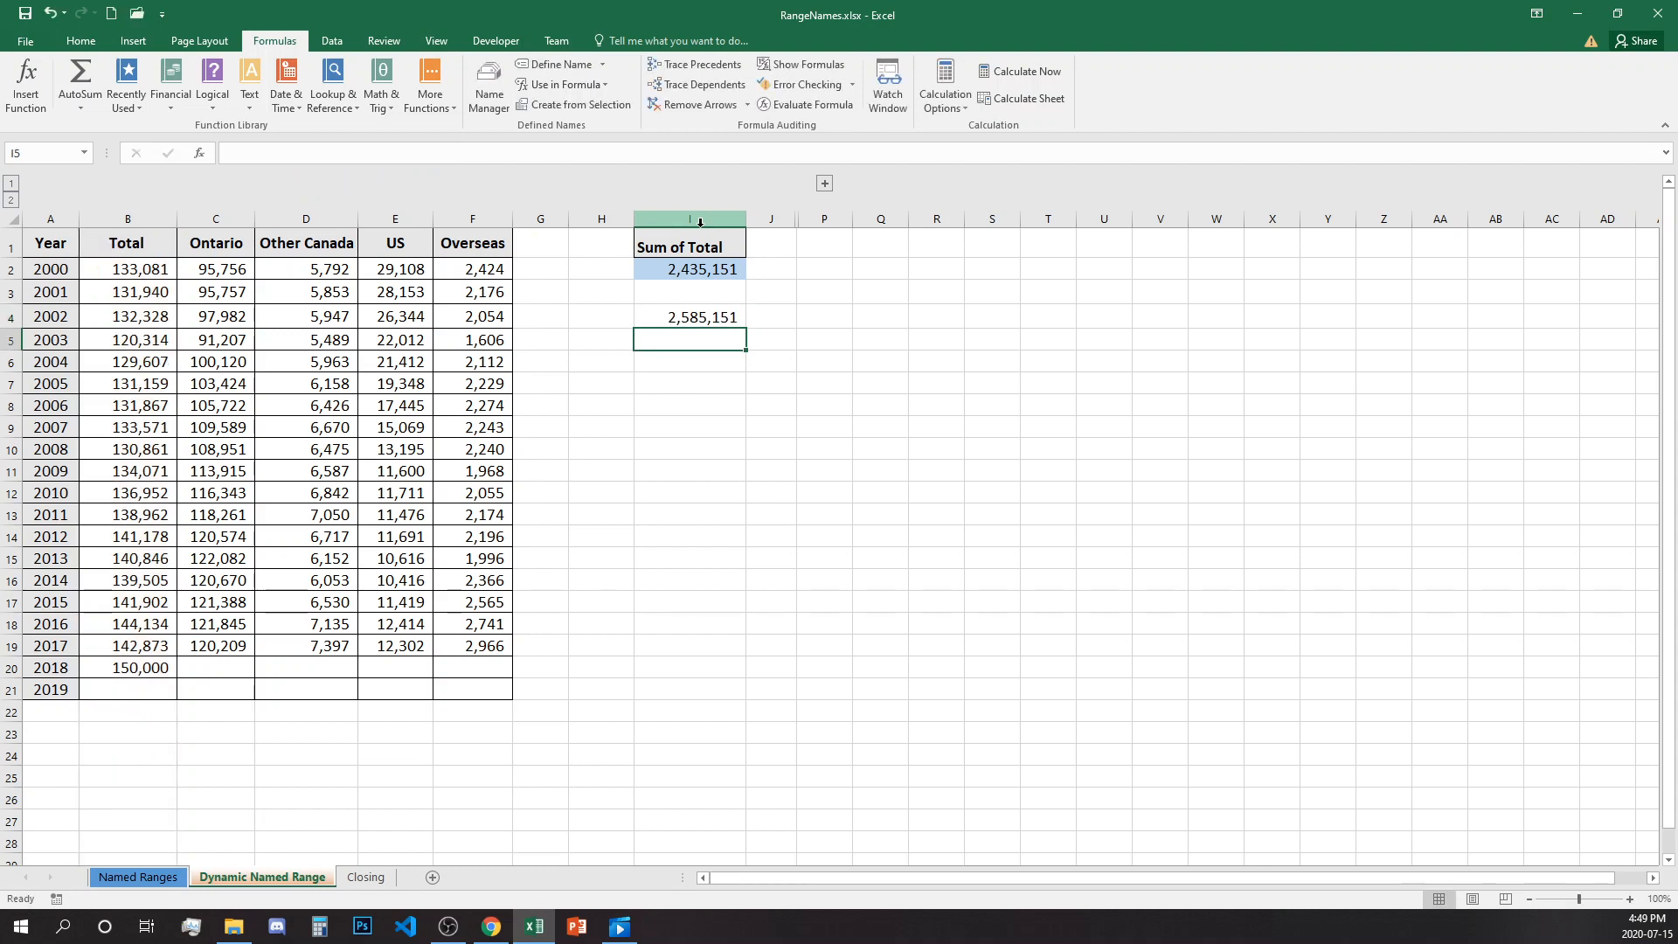
Redefine the Total named range as =OFFSET($B$1,1,0,COUNT($B:$B),1) and save the new reference.
click(489, 88)
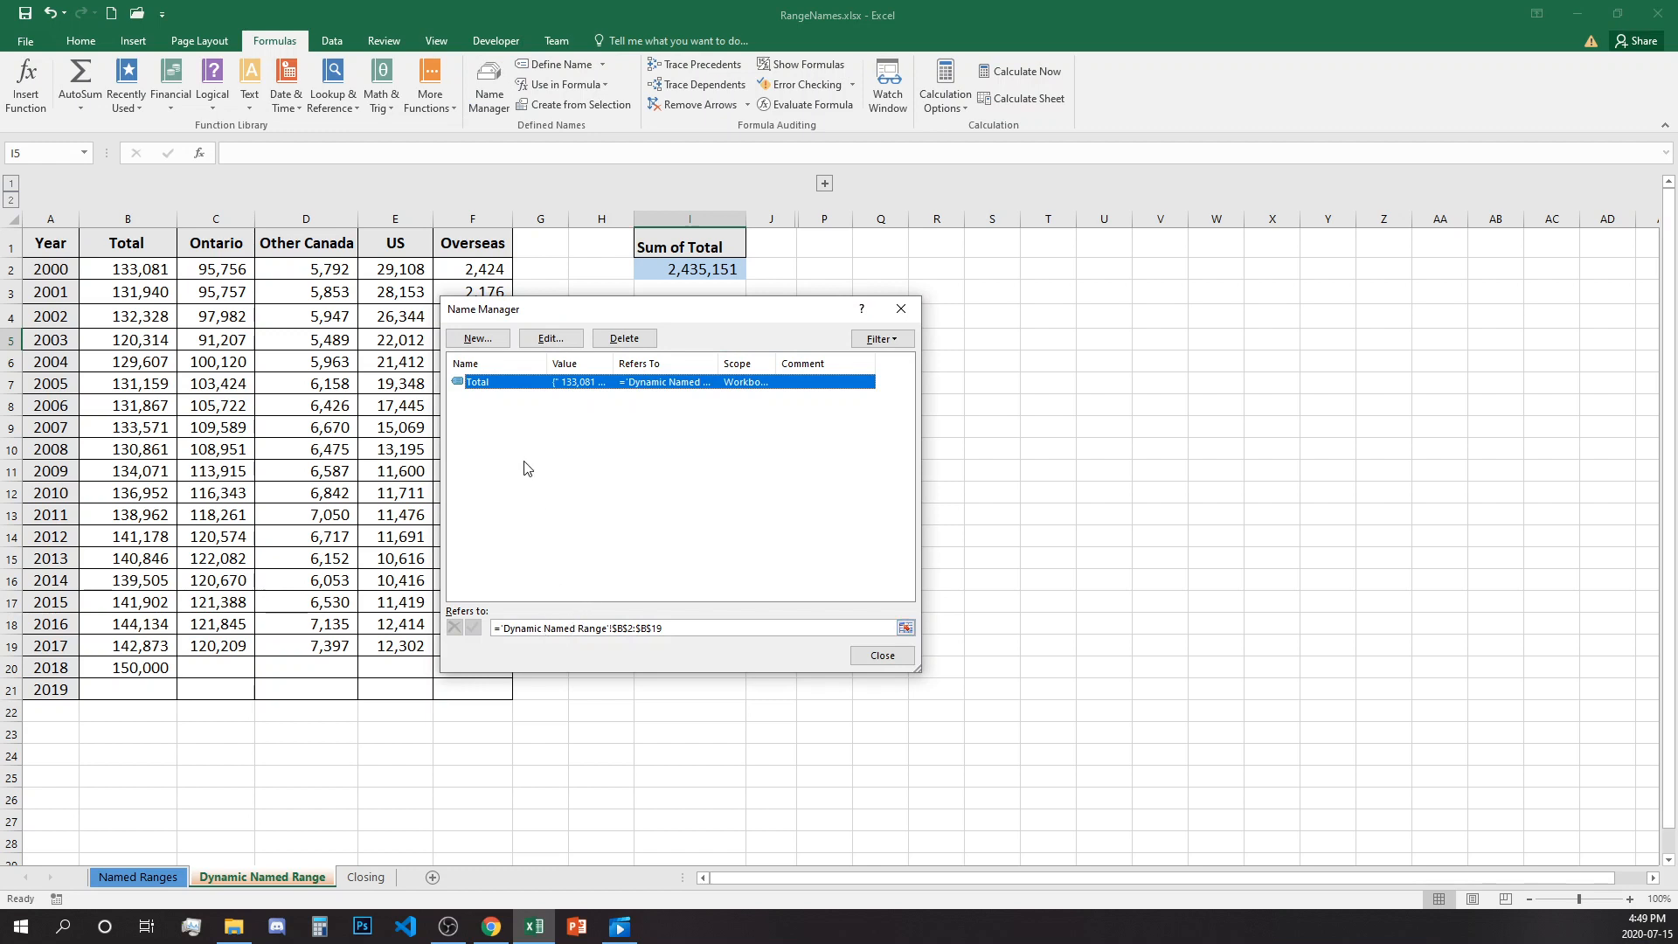
click(502, 629)
drag(502, 629, 668, 631)
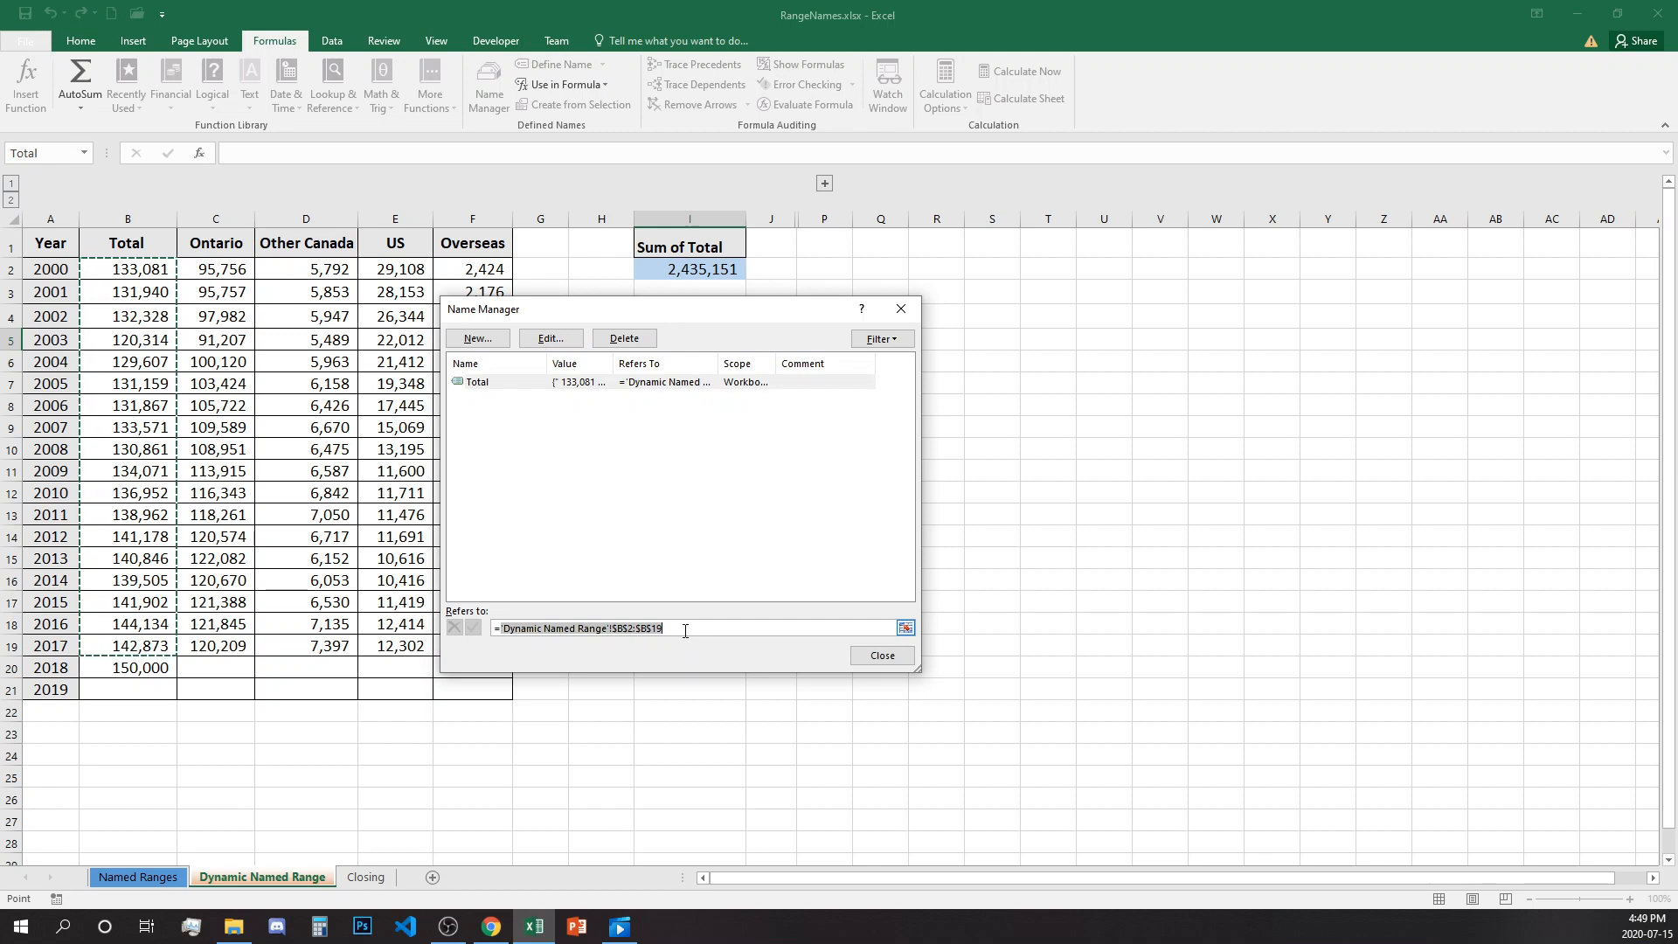
key(BackSpace)
key(ctrl+v)
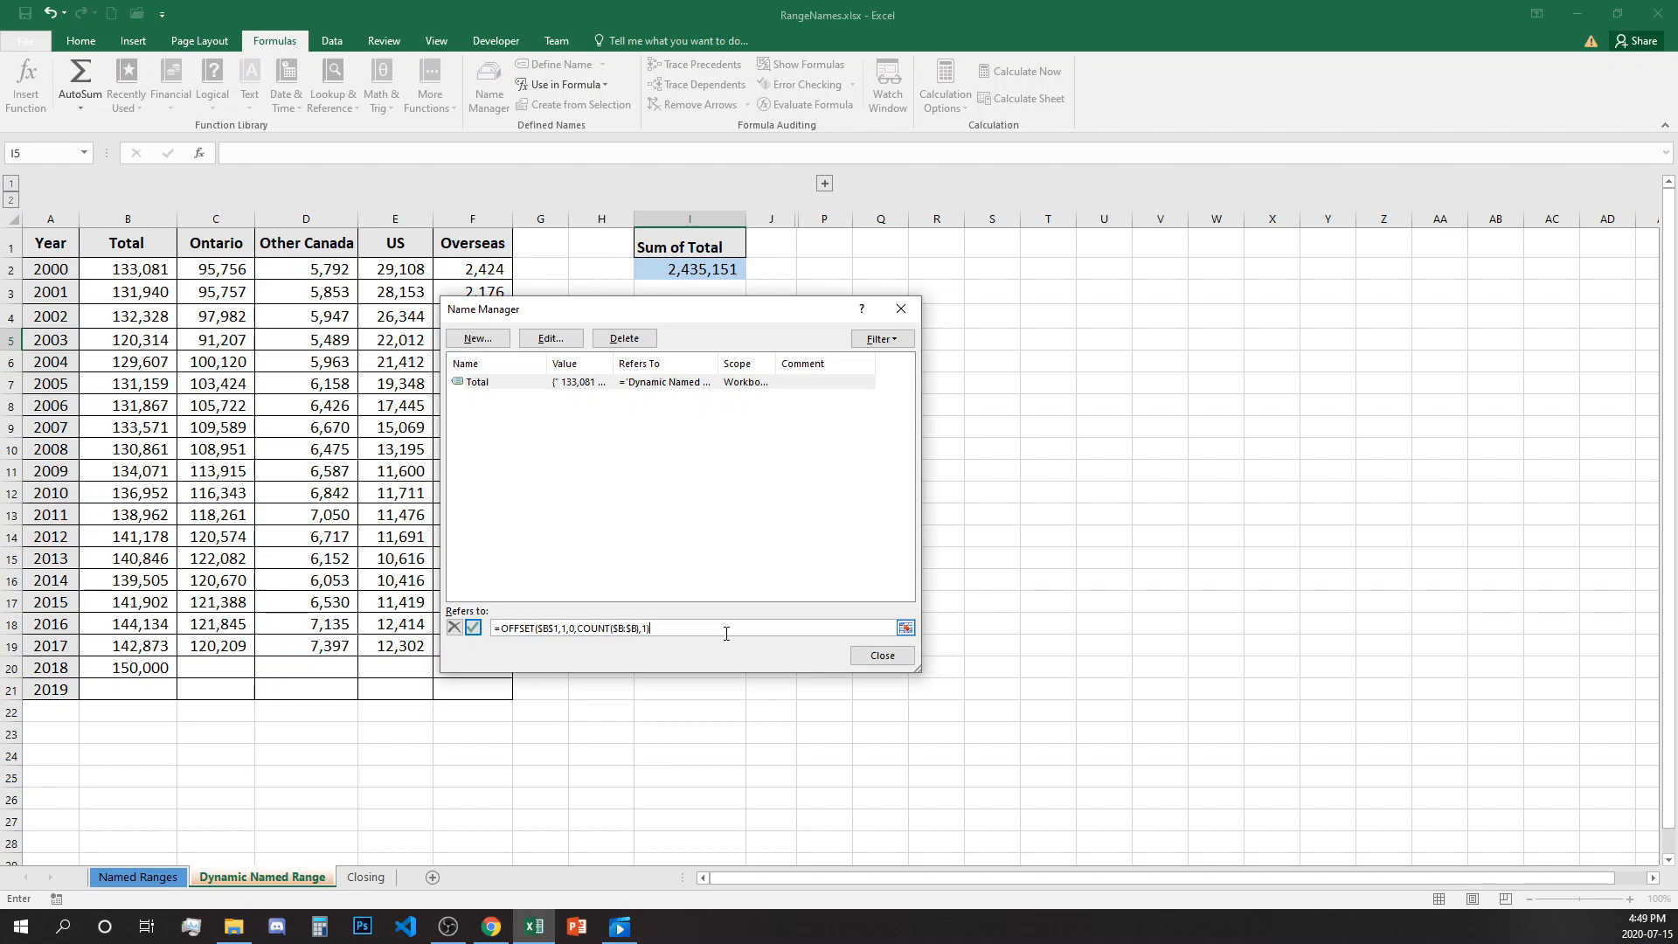
click(871, 657)
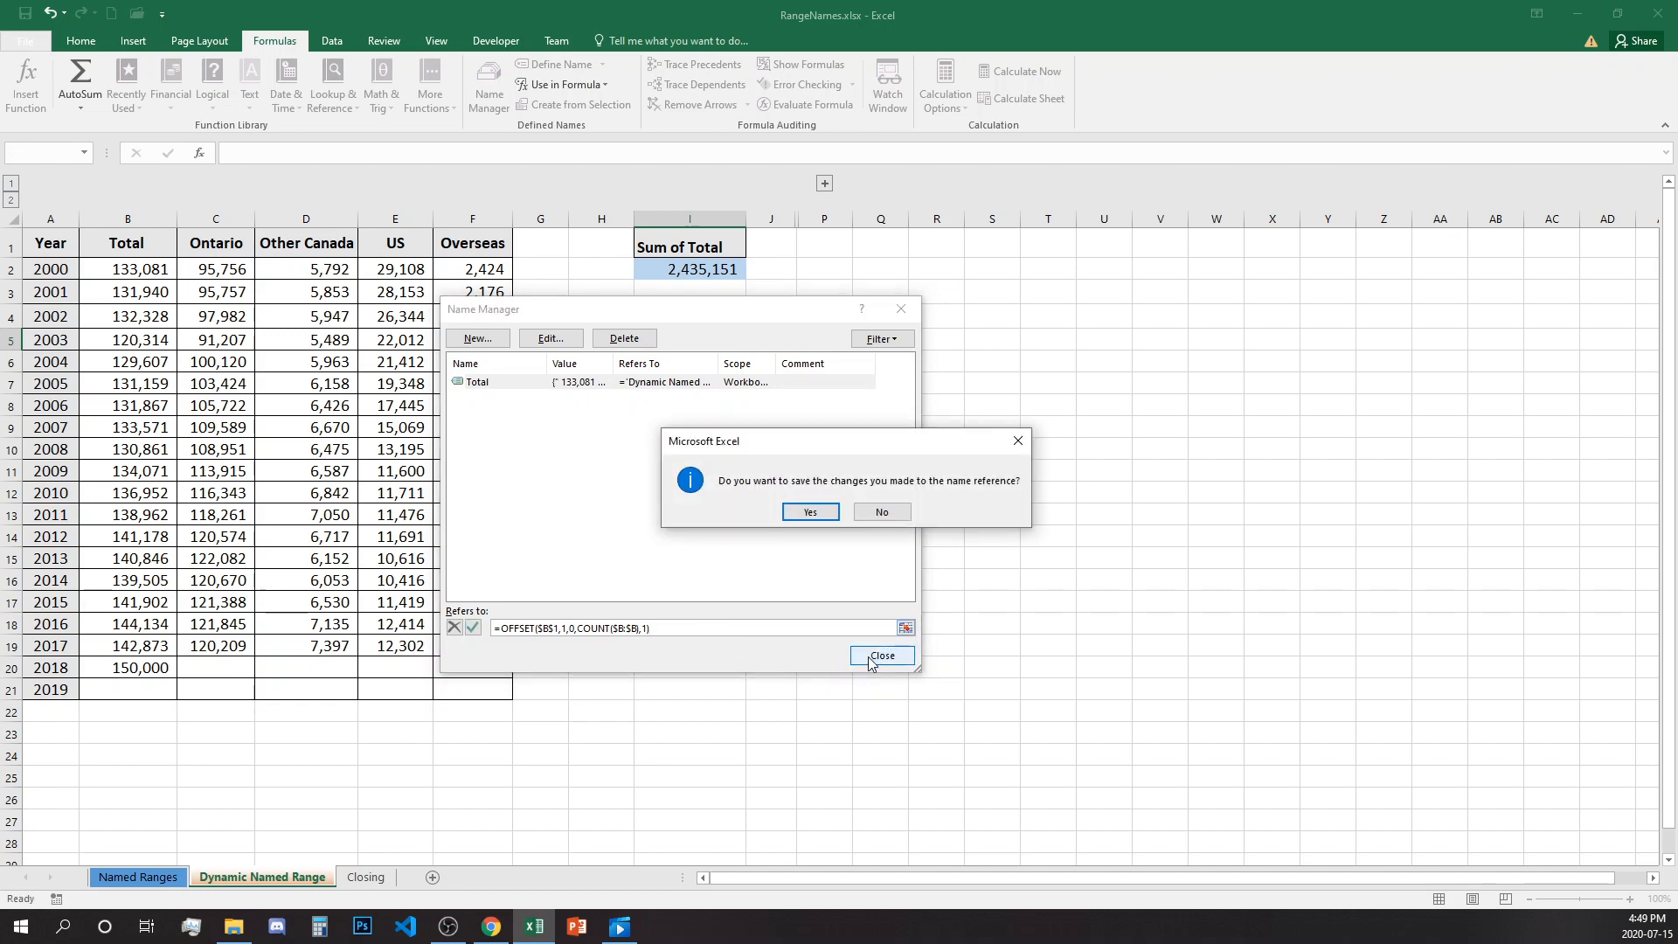
click(810, 512)
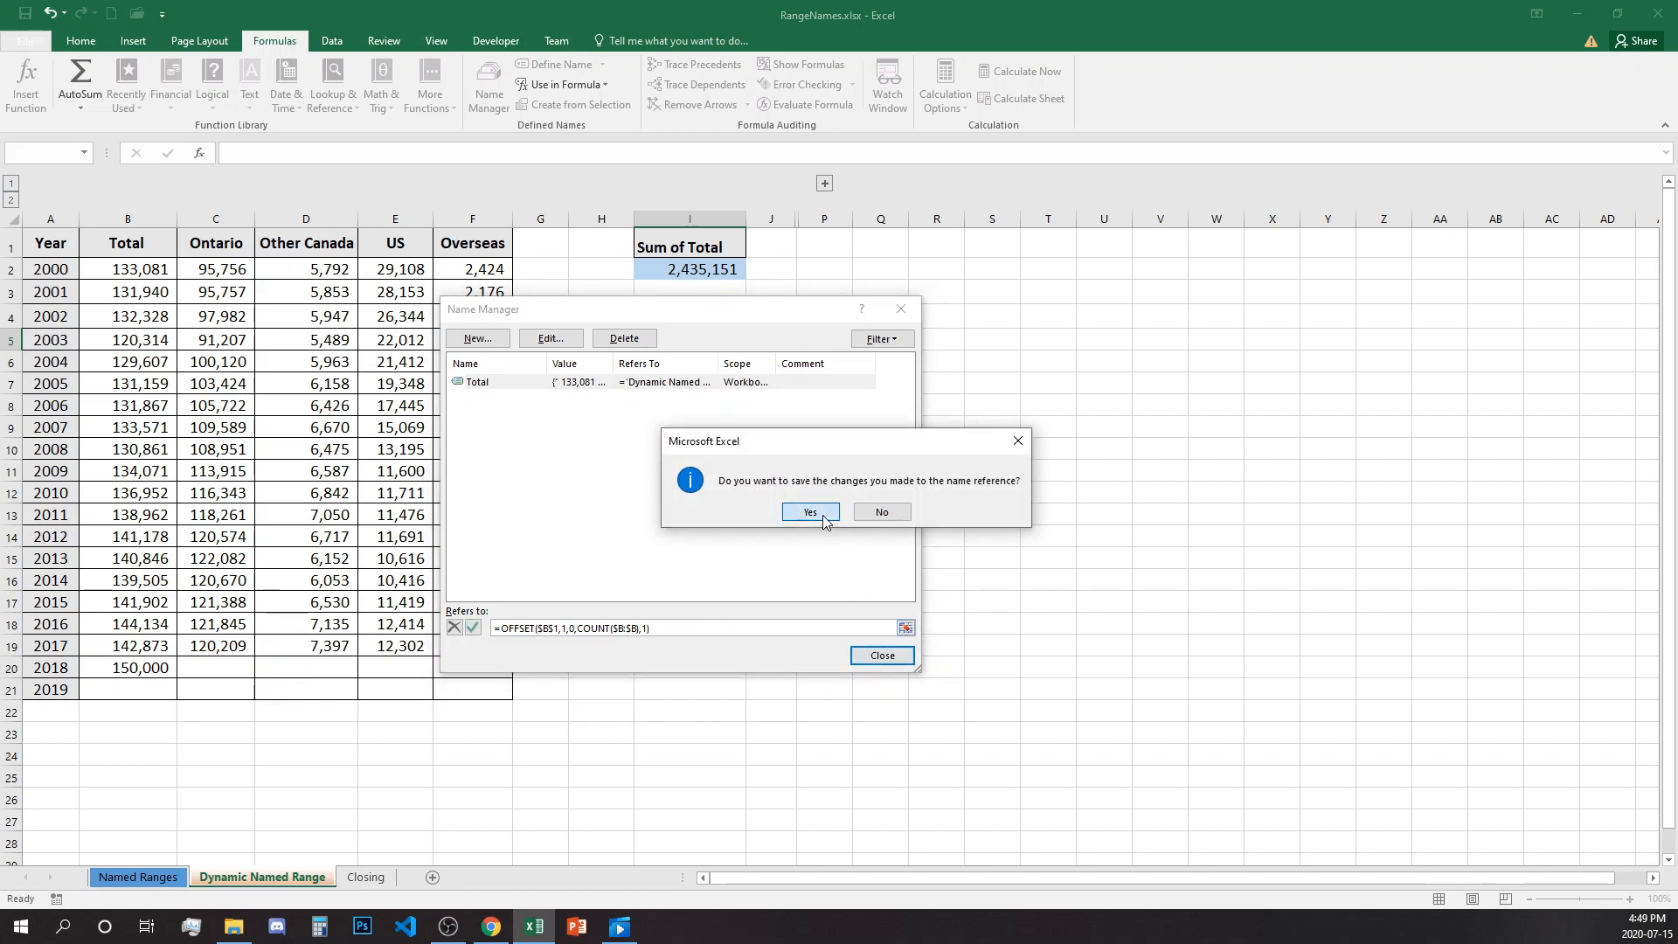
Test the sum of Total in I2 by entering 160000 as the 2019 total in B21.
click(715, 308)
click(708, 273)
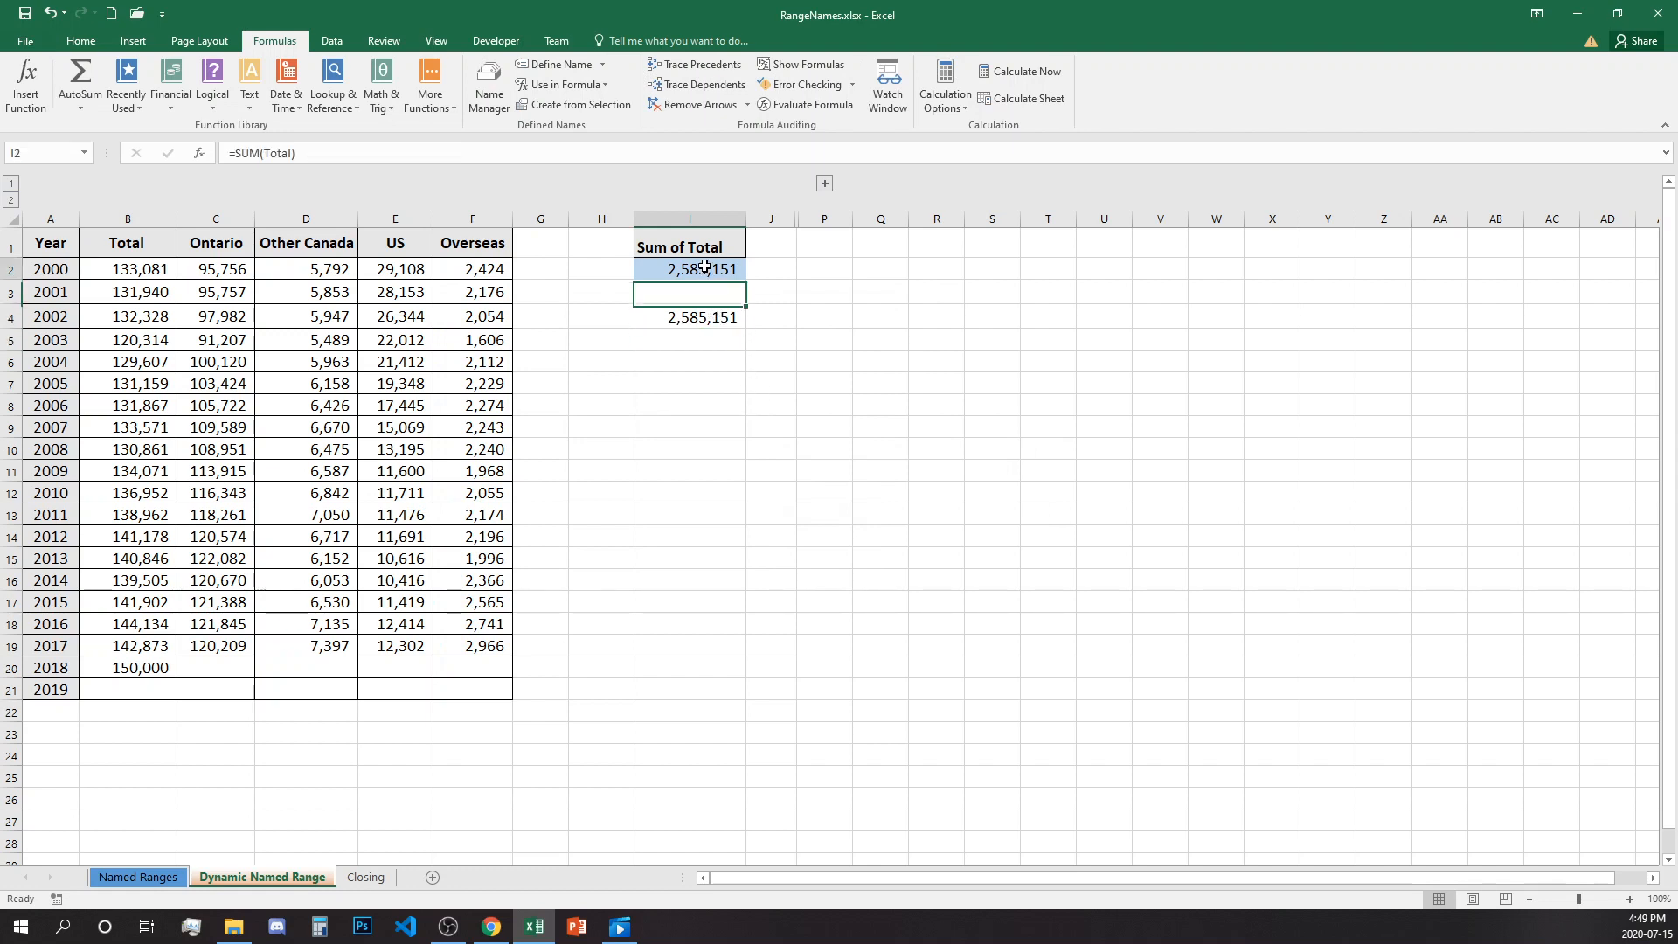
click(137, 695)
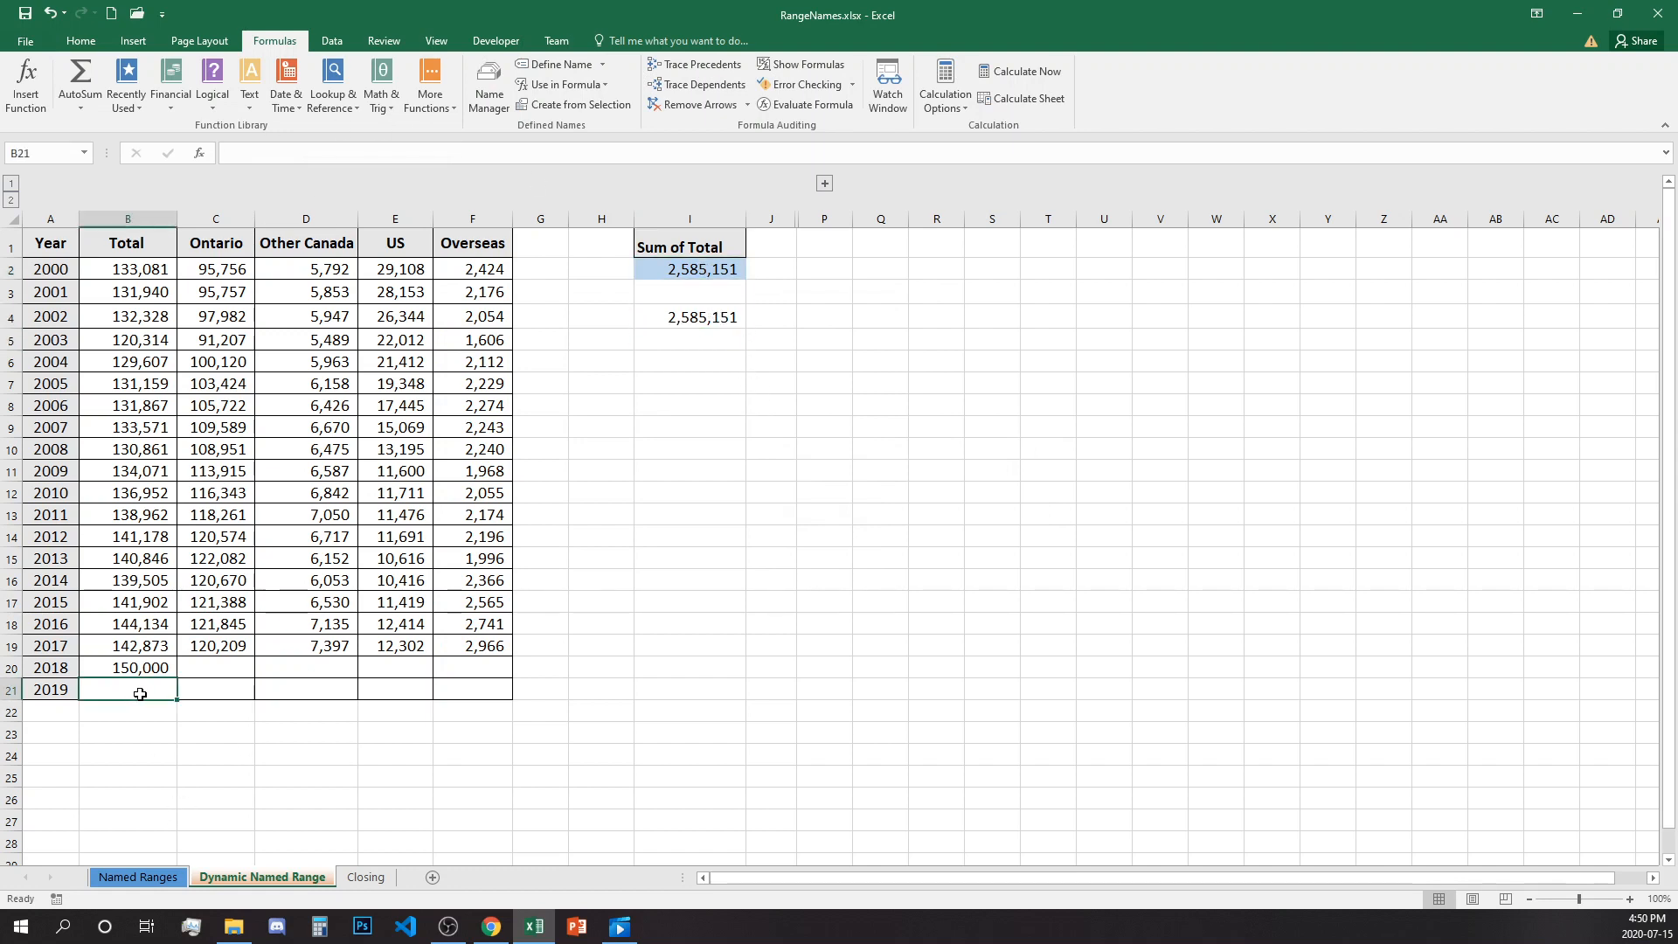
text(1600)
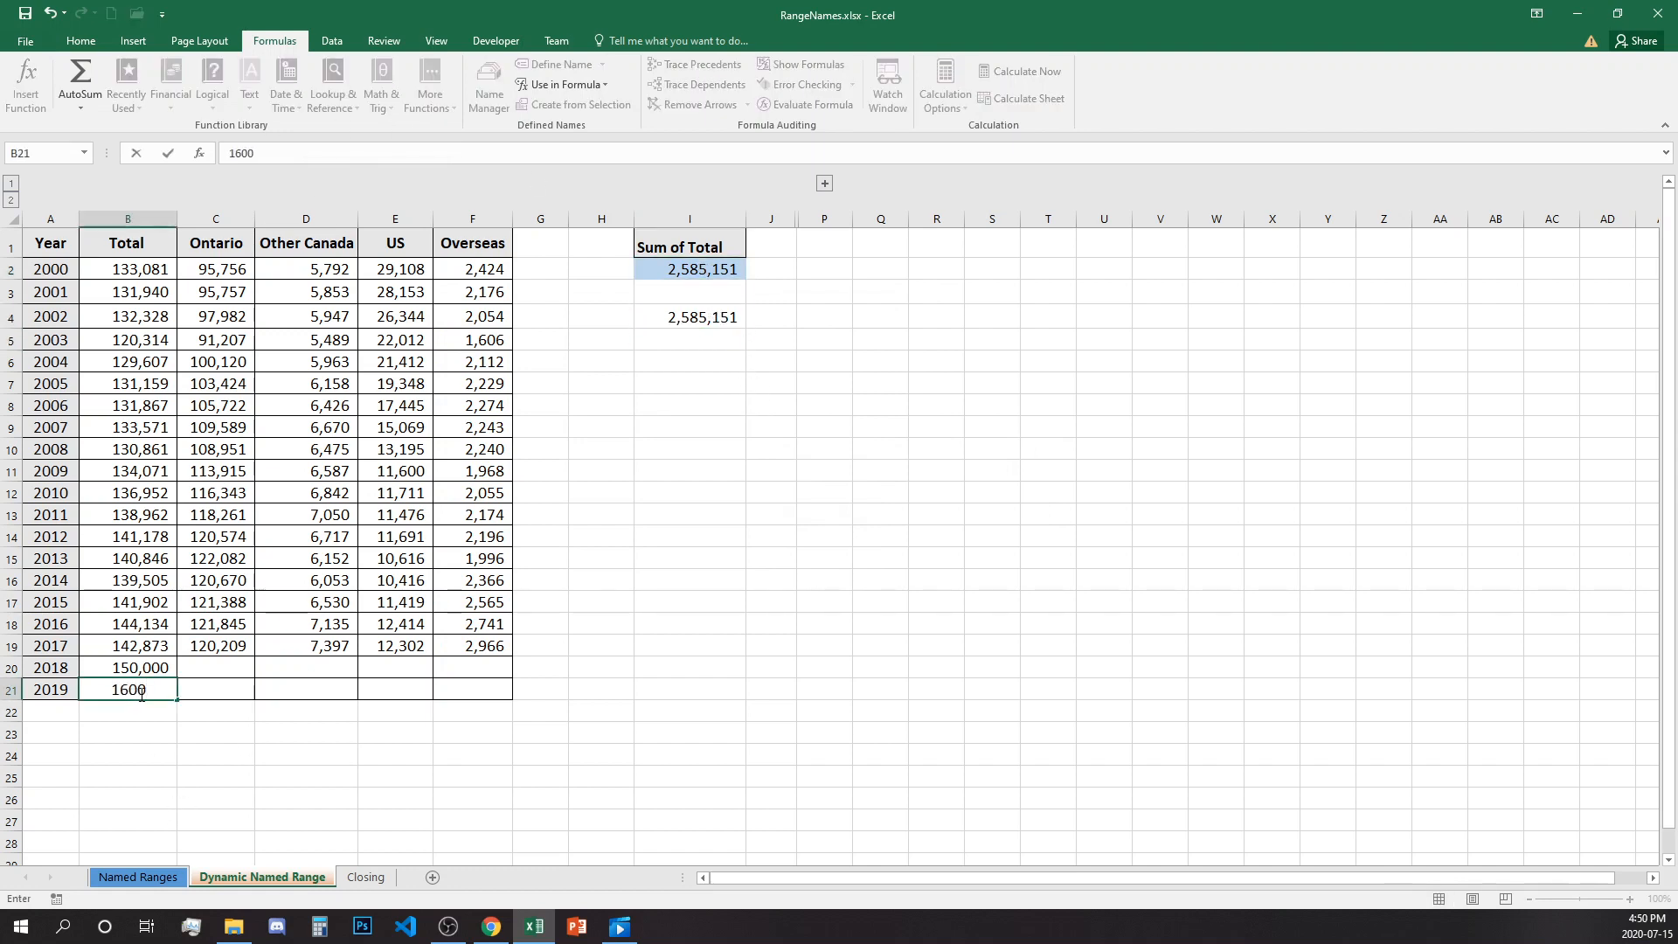
text(00)
key(Return)
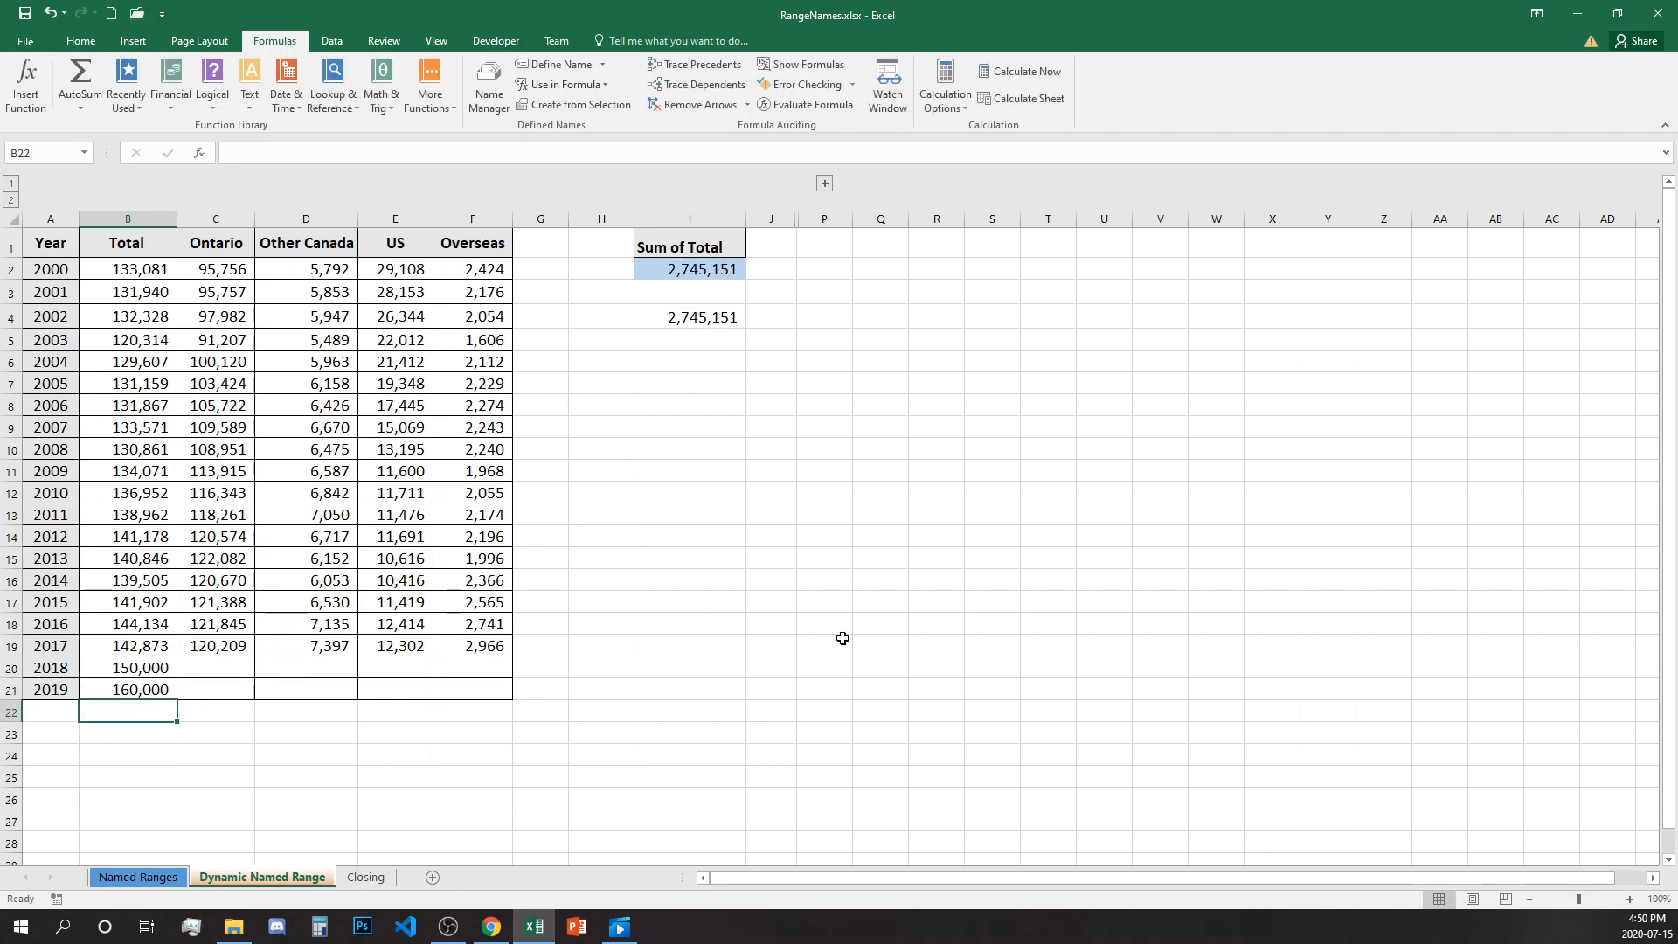
click(696, 268)
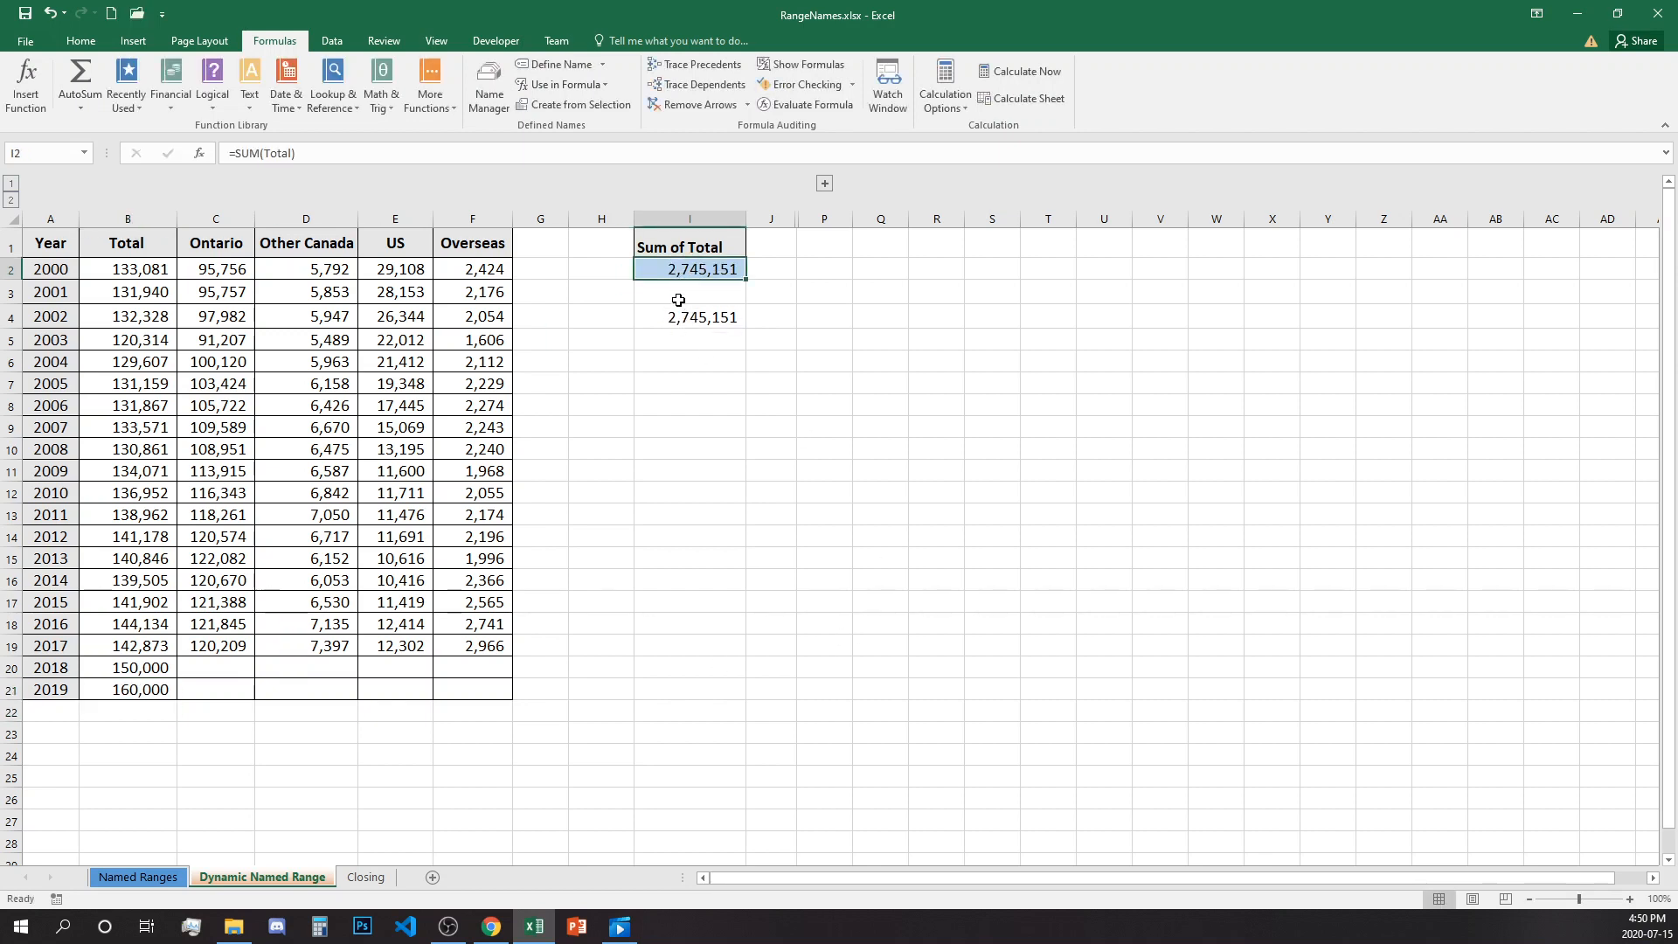
click(125, 753)
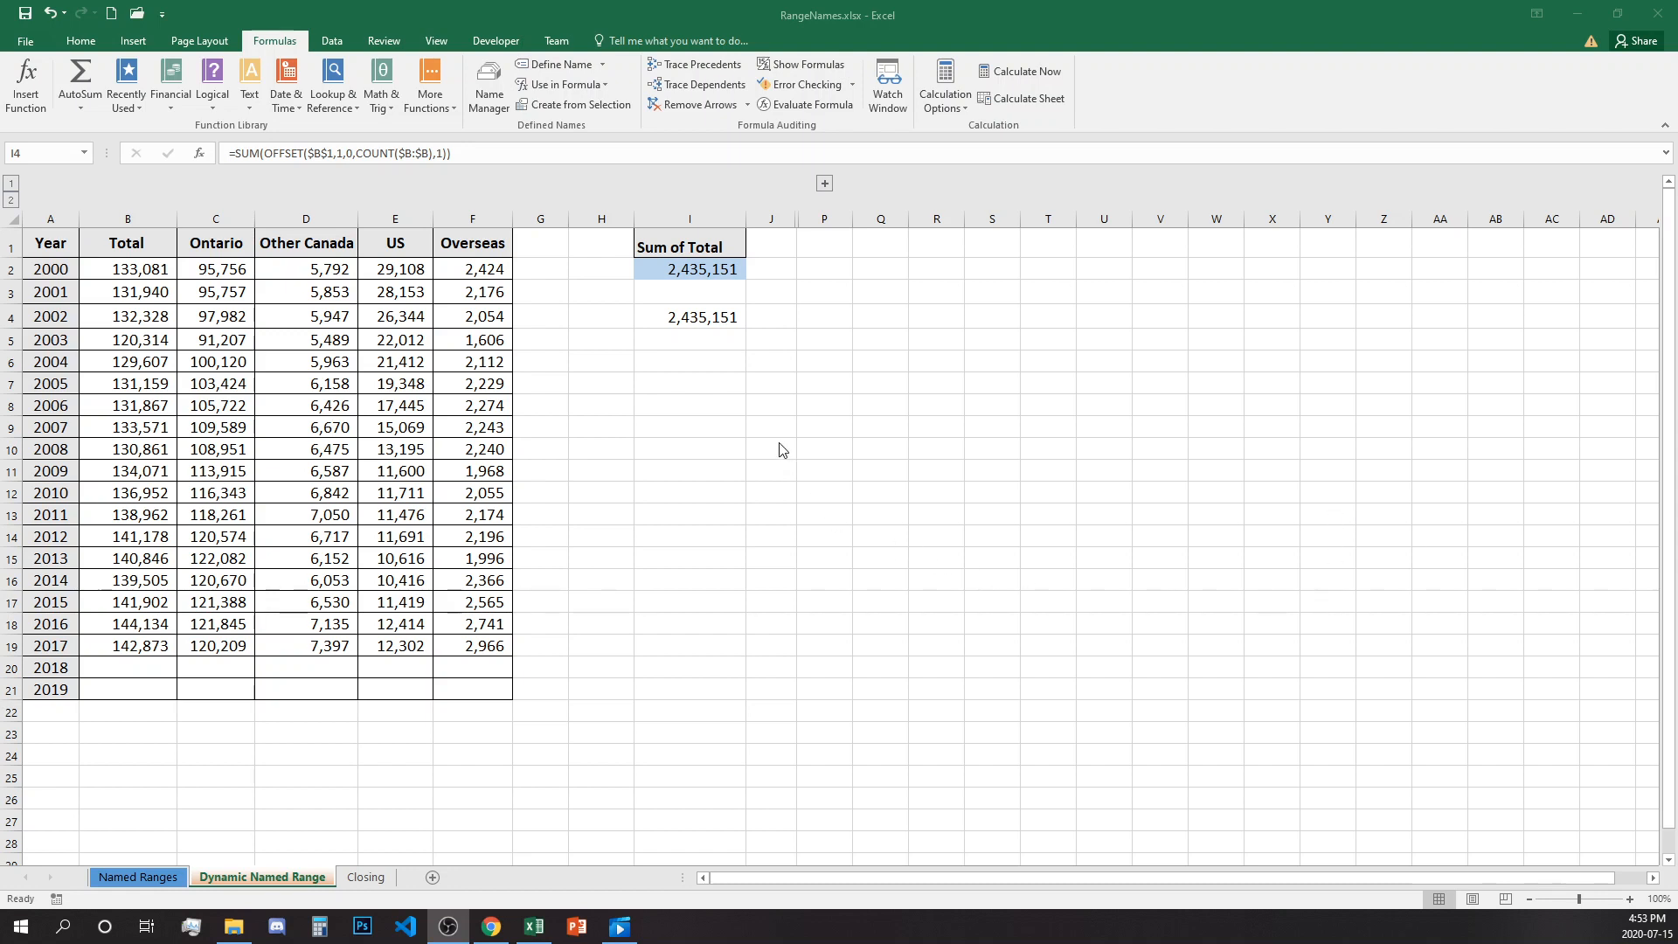
Change the OFFSET height in I4's formula to COUNTA($B:$B)-1 and copy the updated OFFSET expression.
click(687, 320)
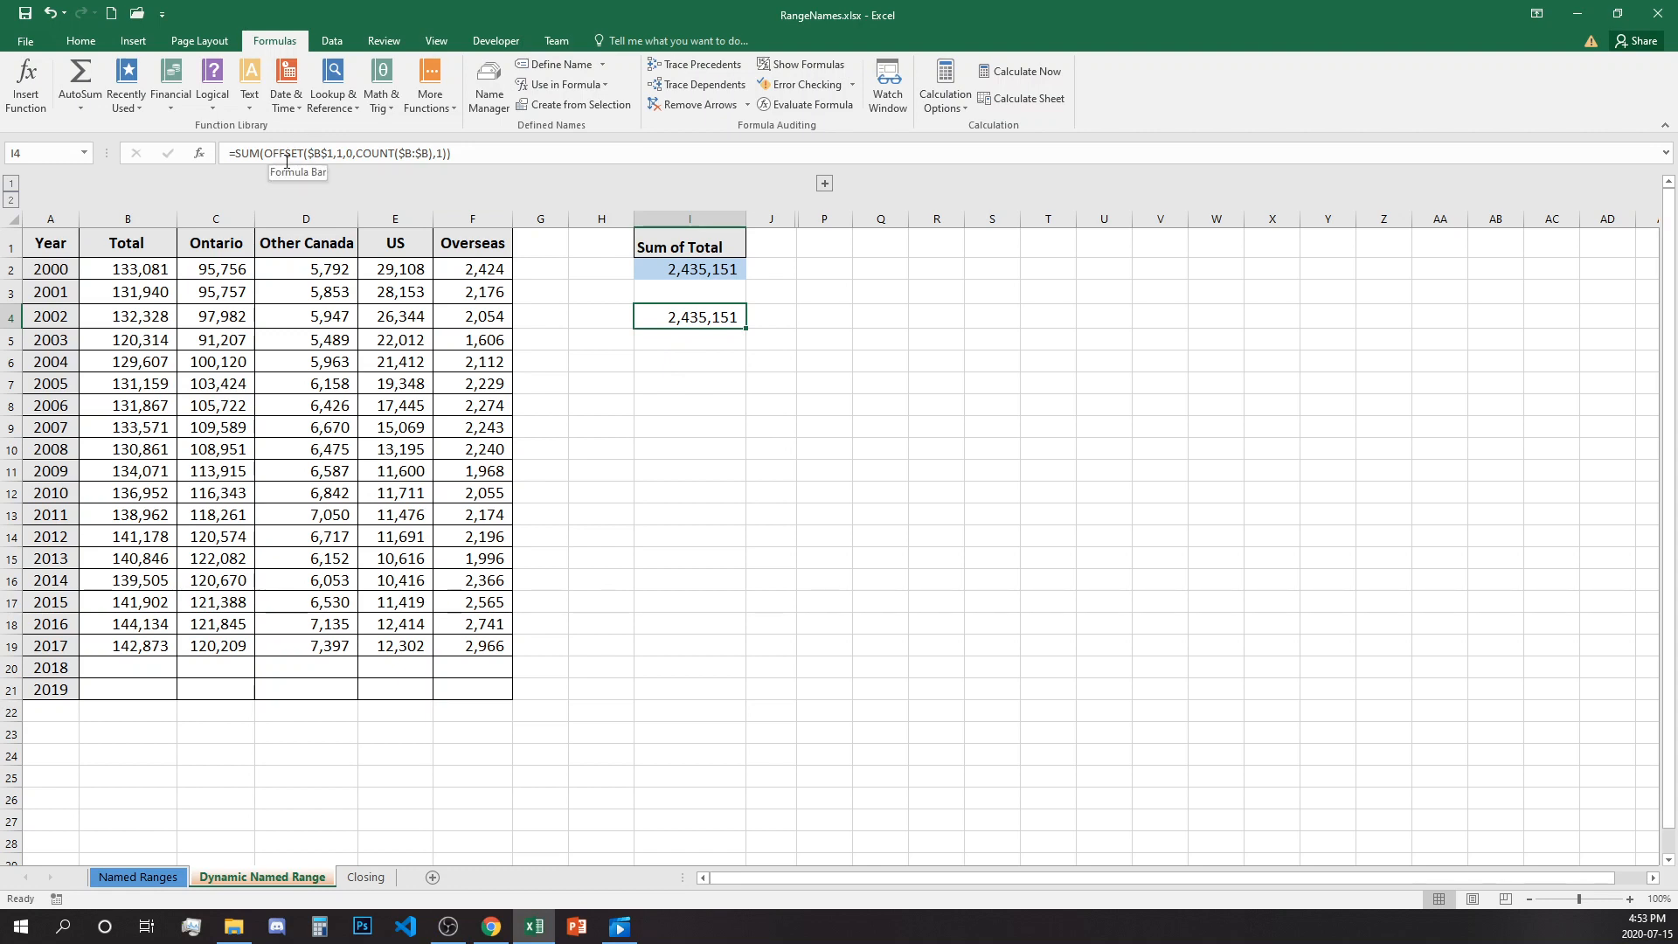
click(398, 153)
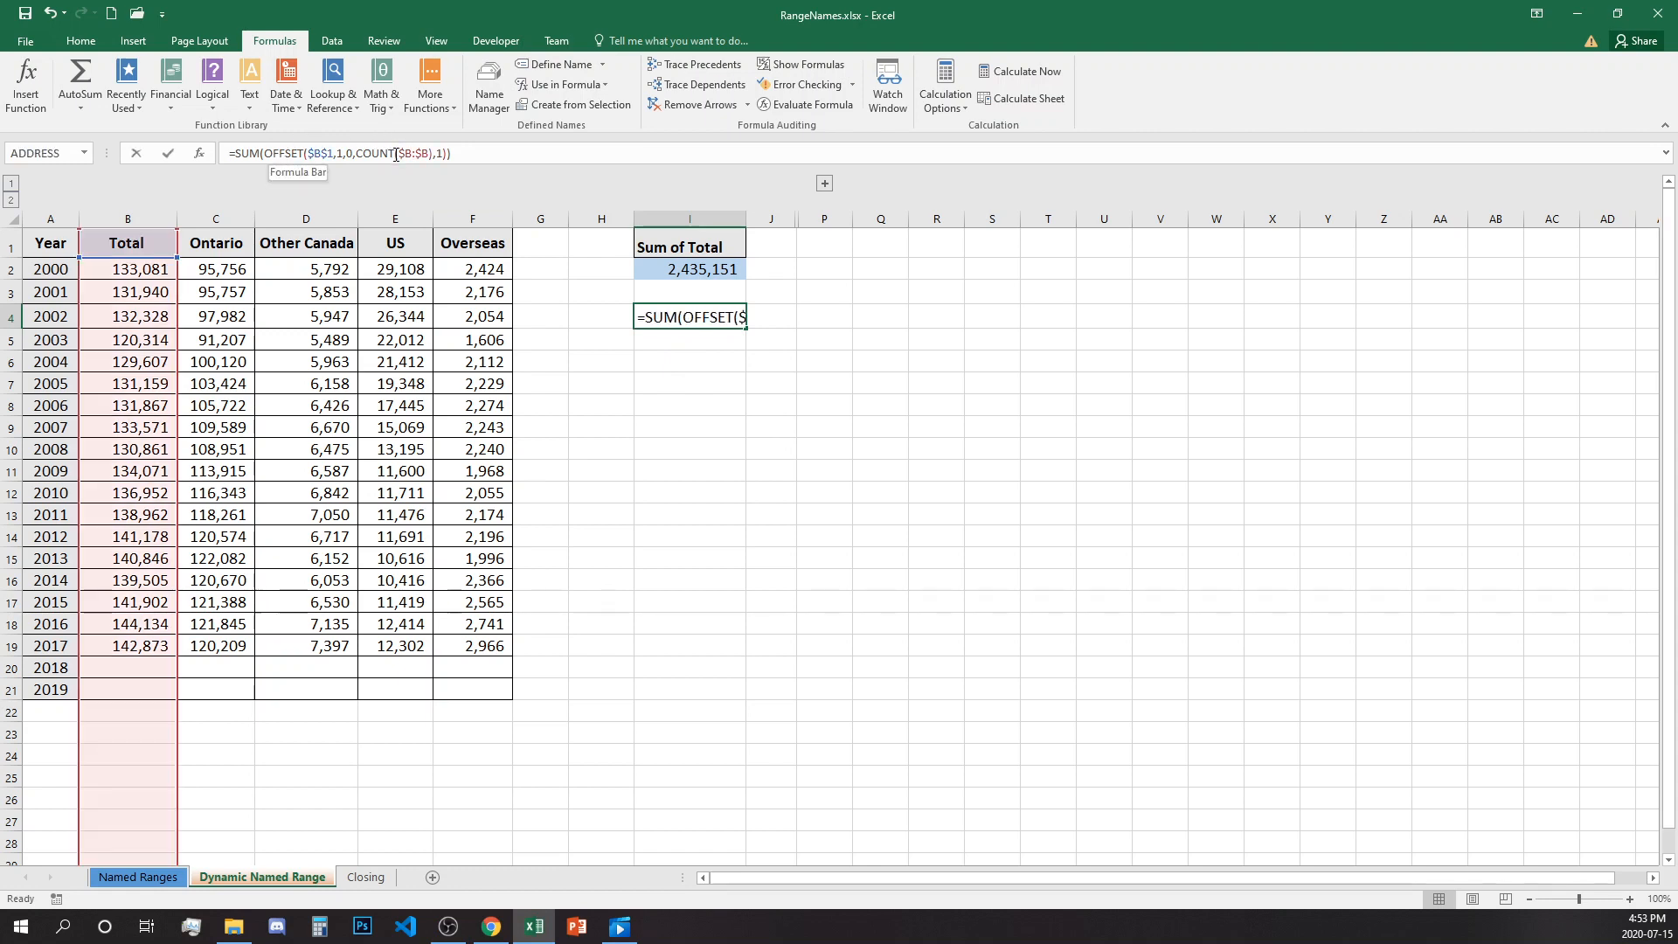
text(A)
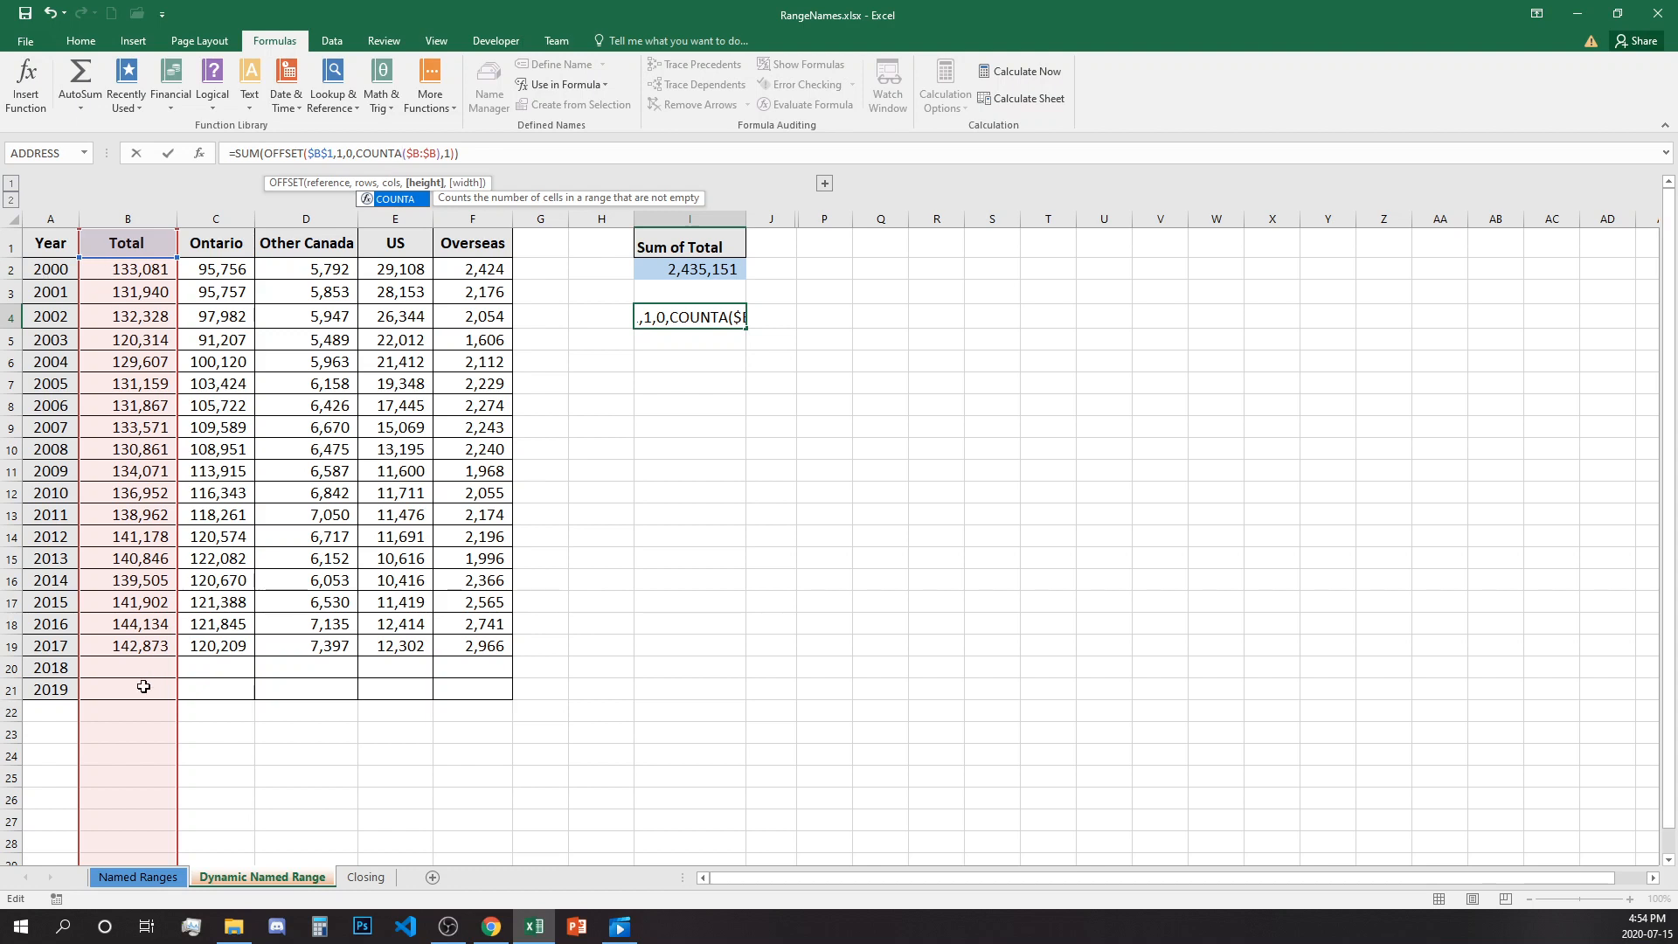
click(440, 155)
text())
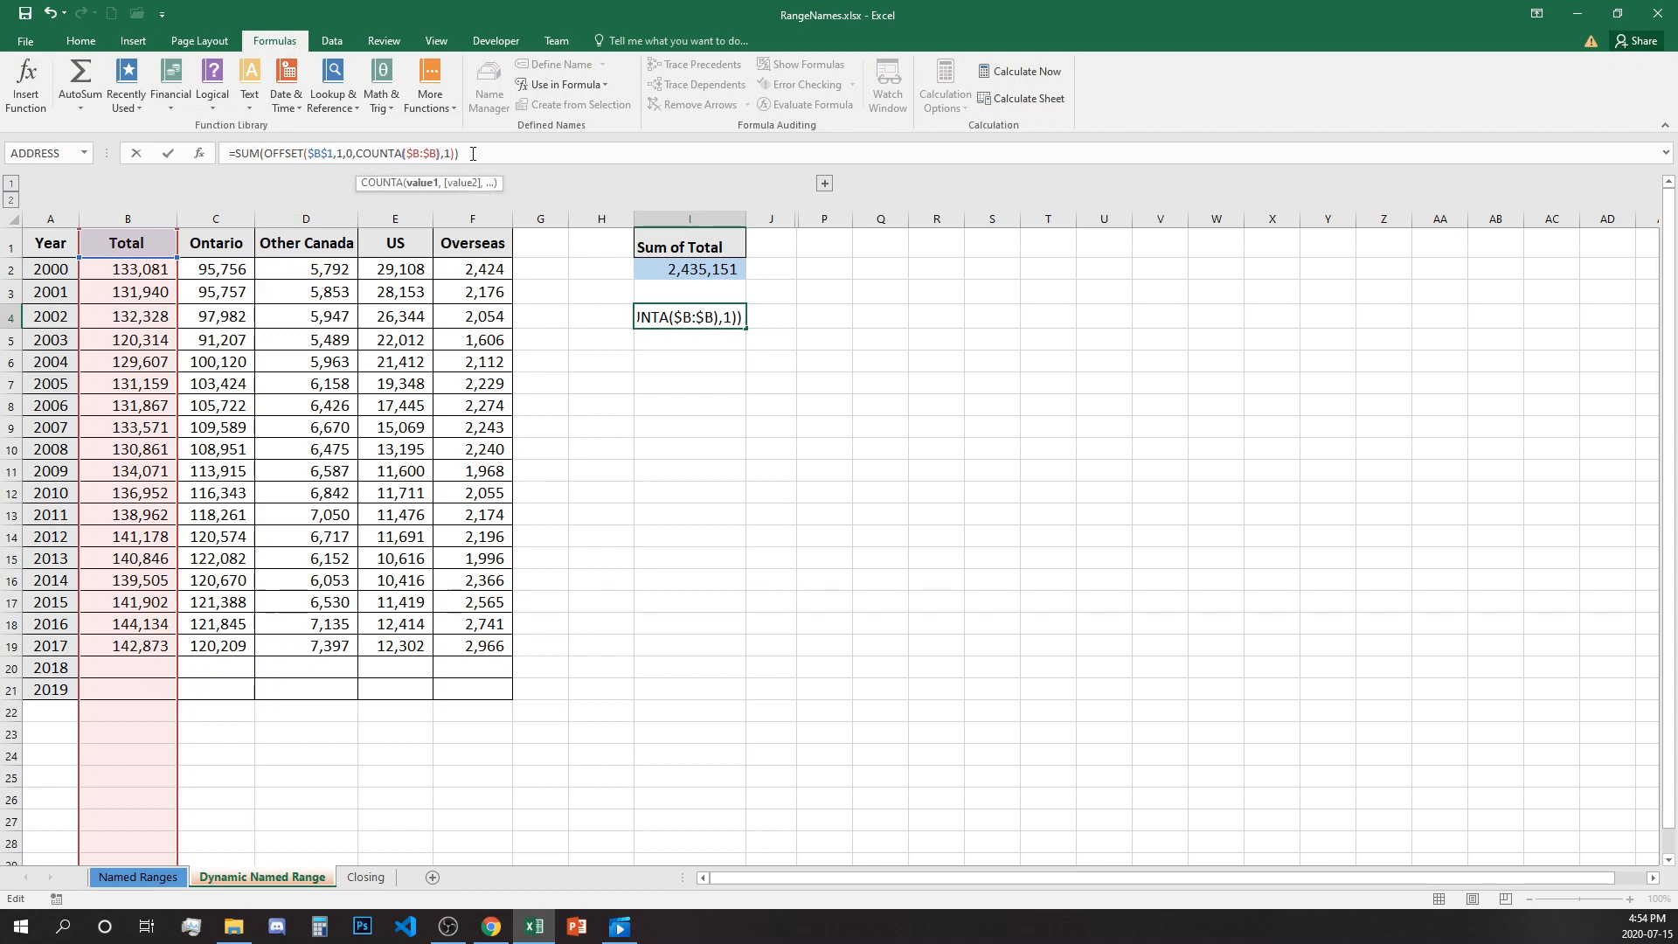
key(Right)
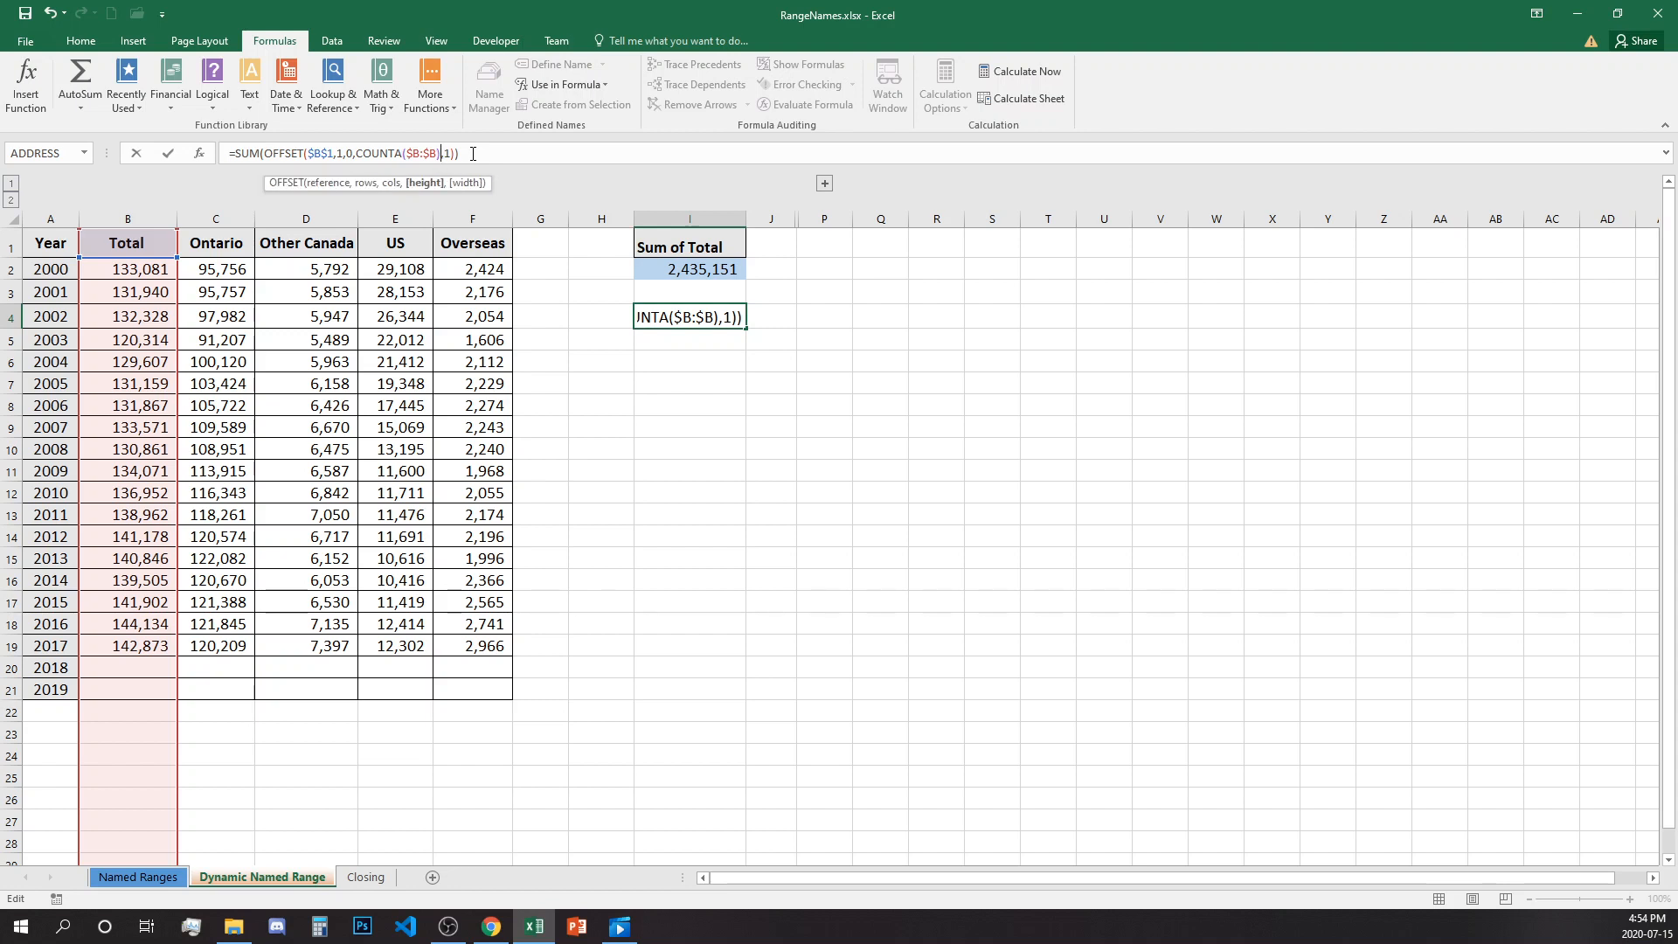
text(-1)
drag(265, 154, 468, 153)
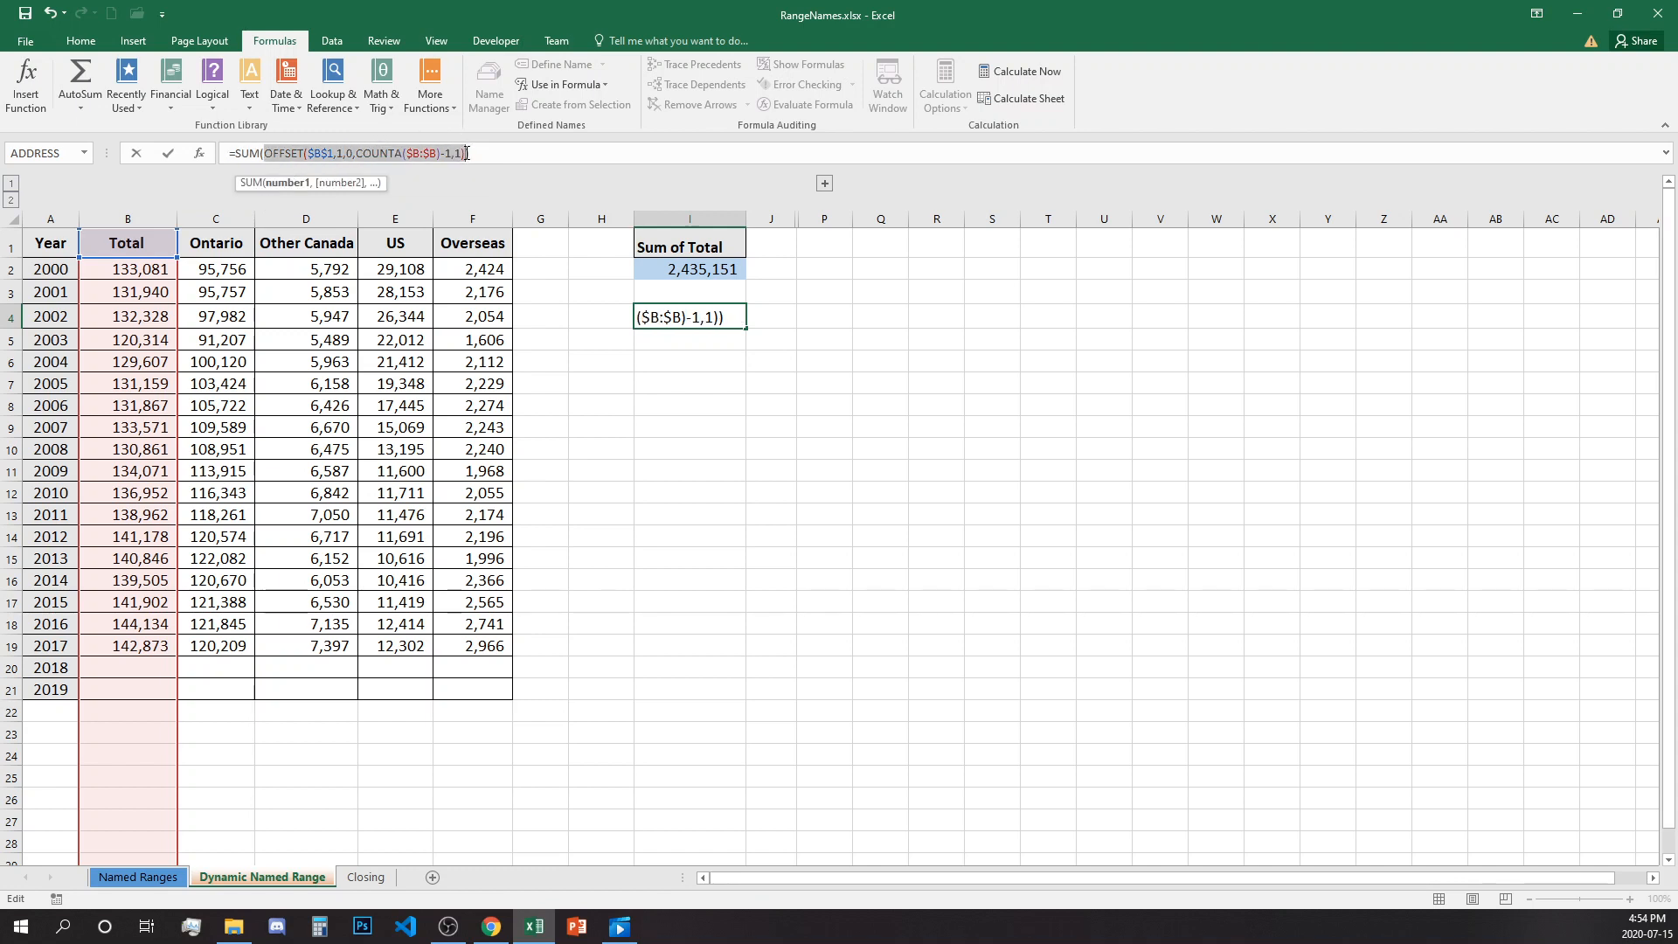
key(Return)
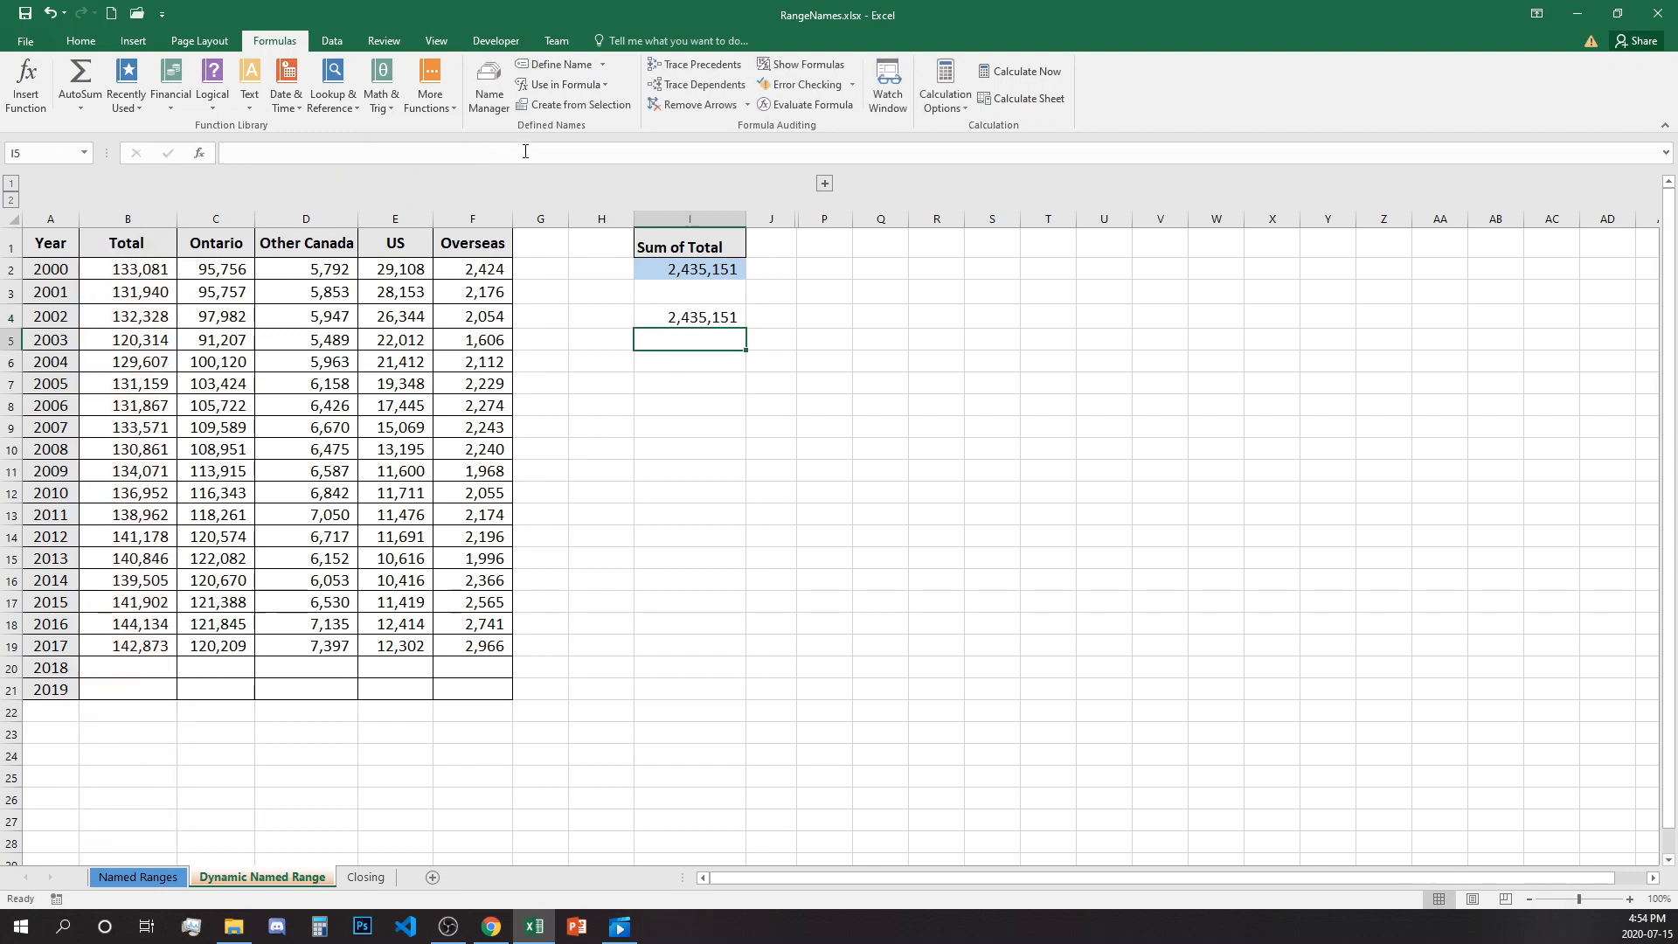
Redefine the Total named range as =OFFSET($B$1,1,0,COUNTA($B:$B)-1,1) and save the new reference.
click(489, 87)
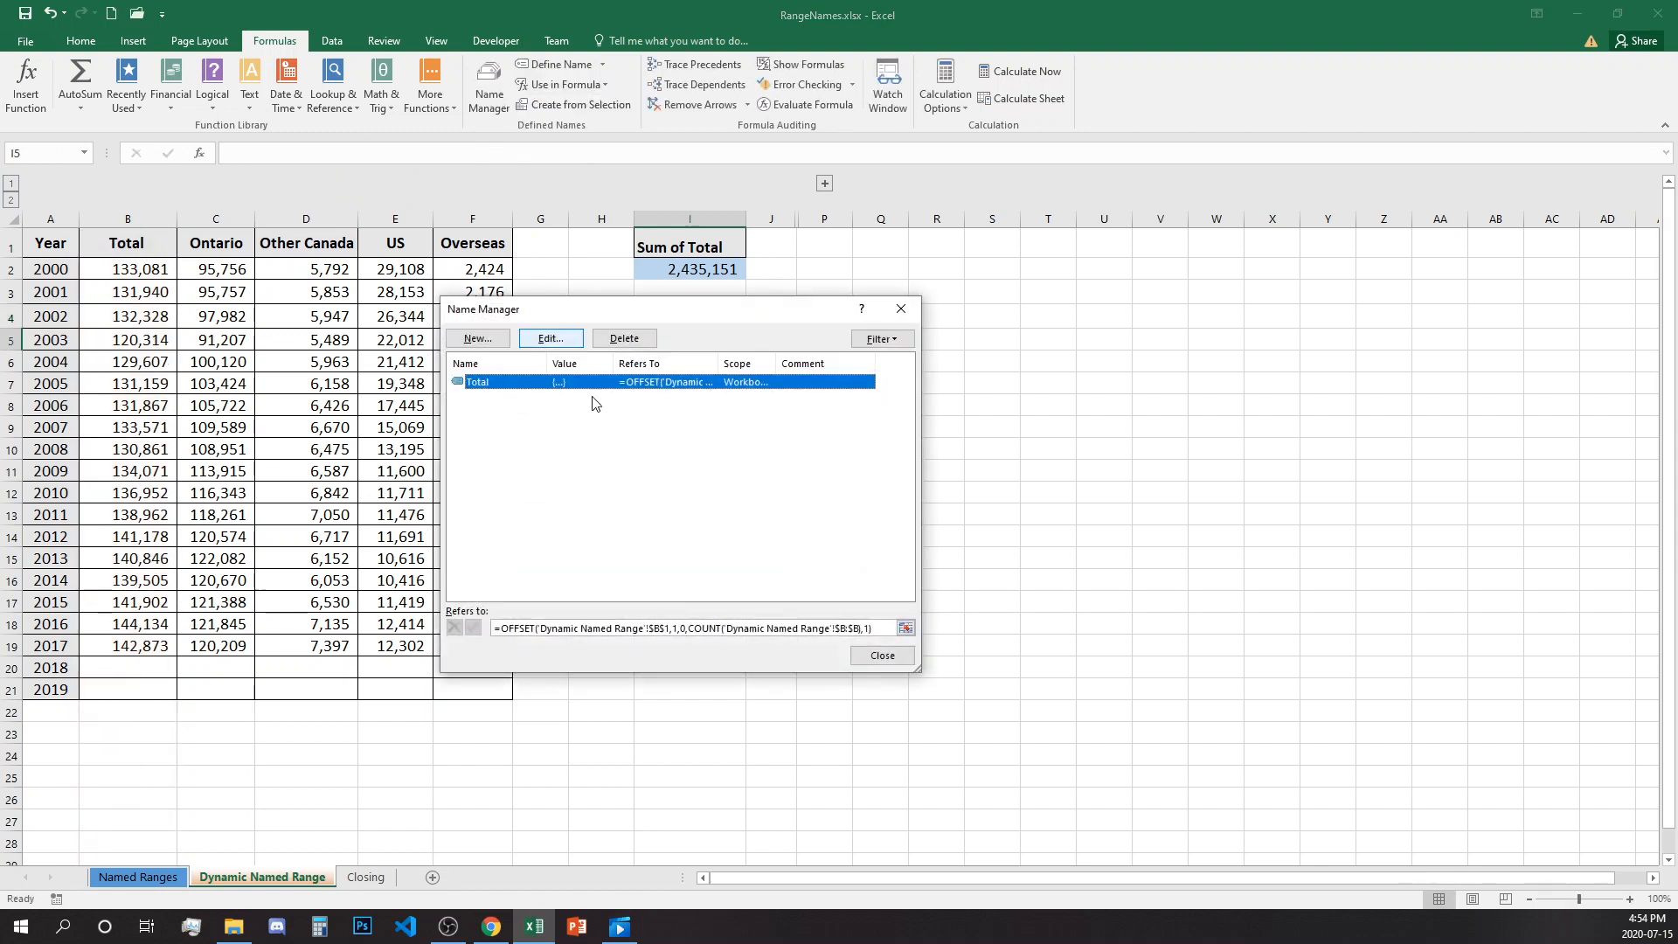
click(505, 628)
key(ctrl+a)
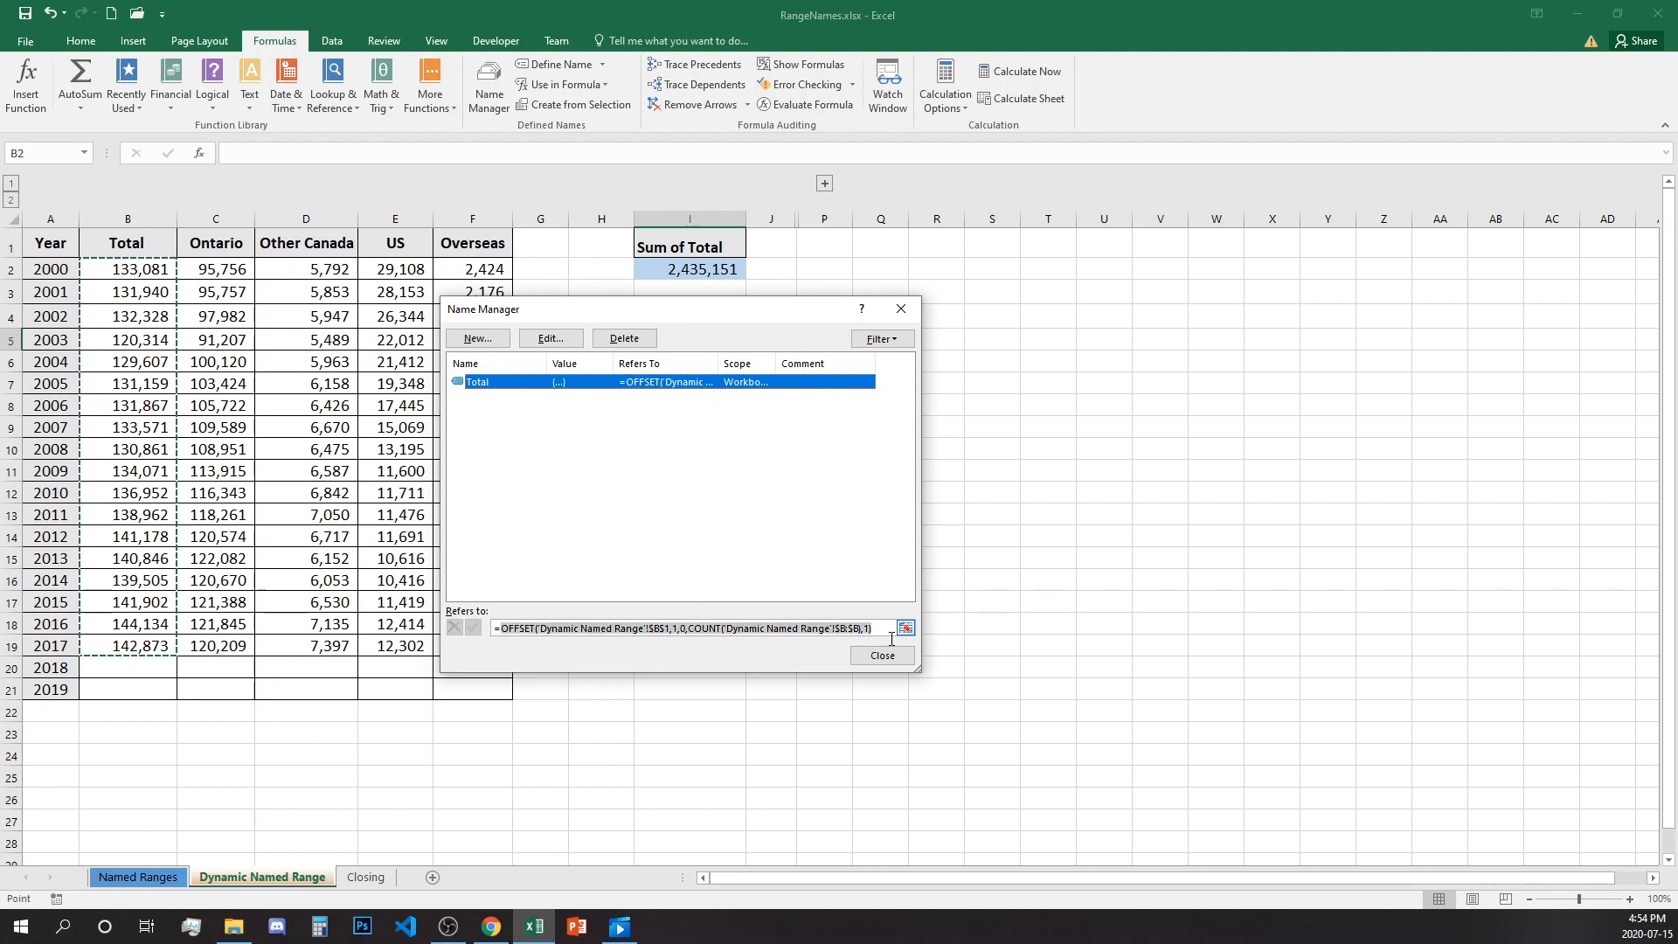
text(=)
key(ctrl+v)
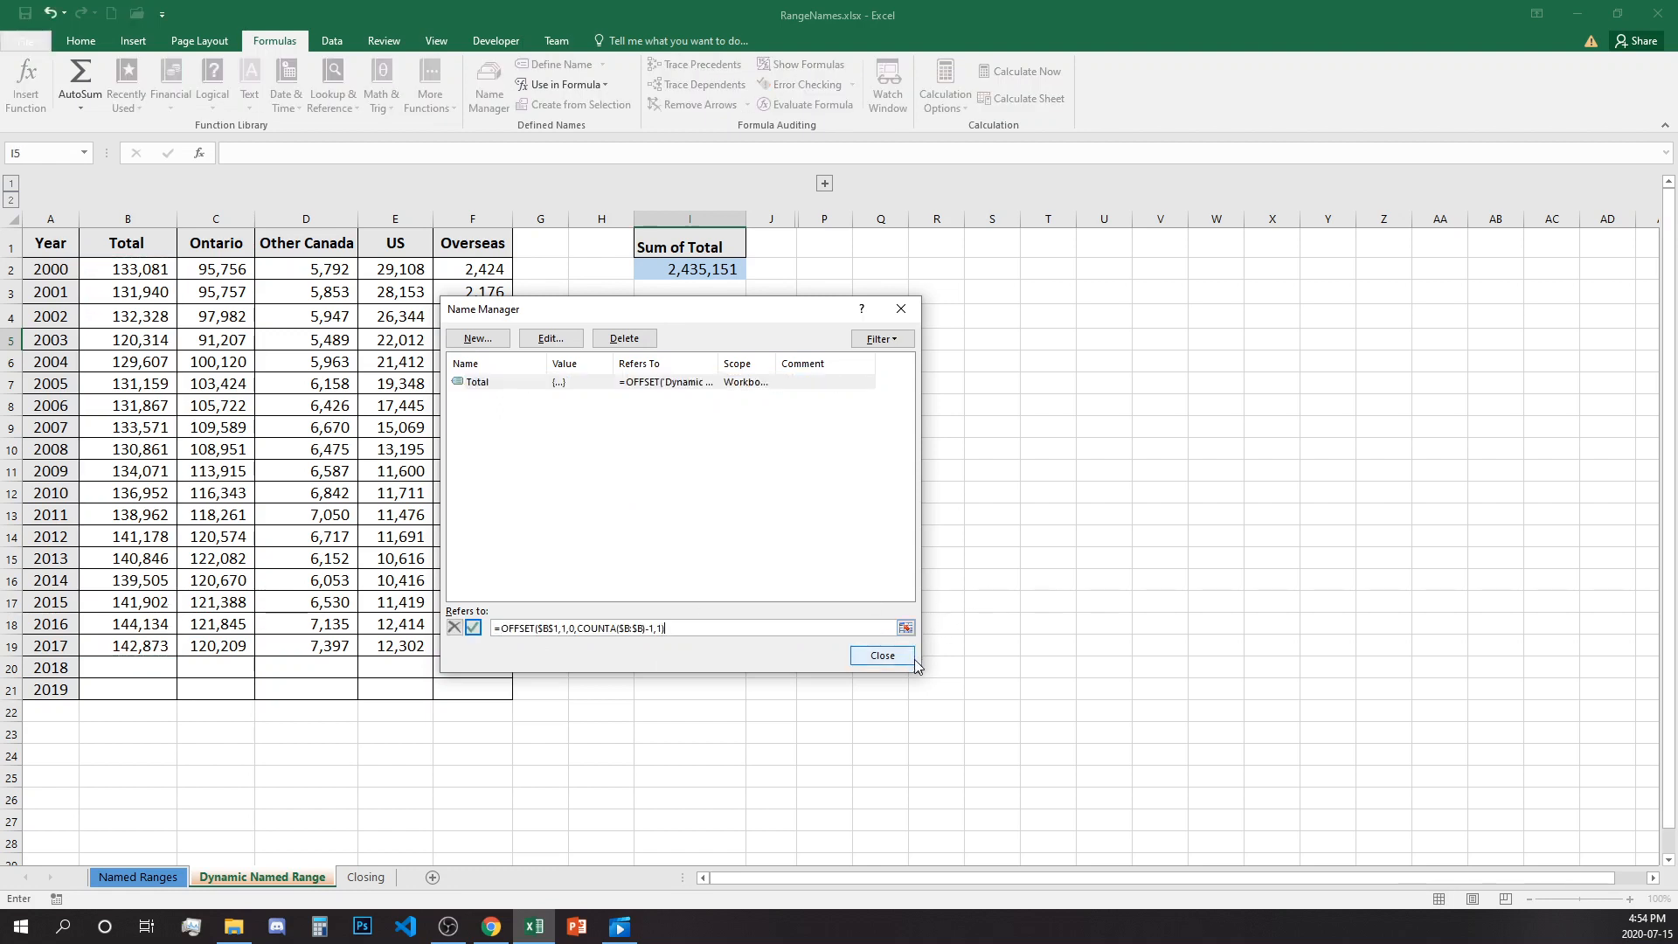
click(894, 663)
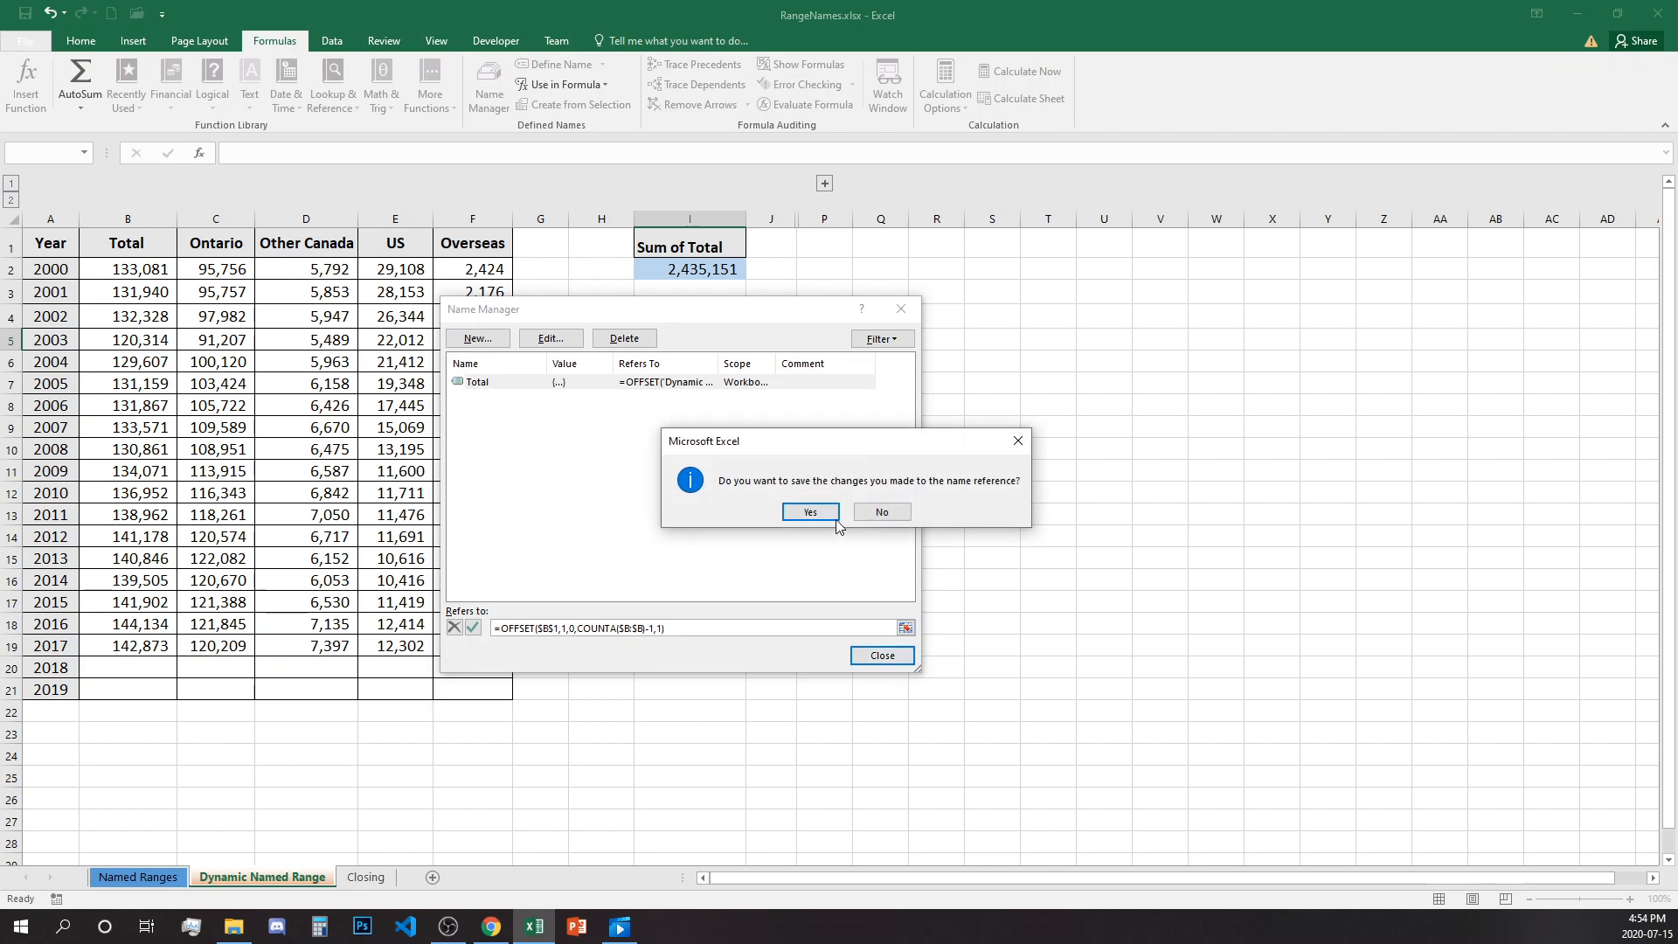
click(810, 512)
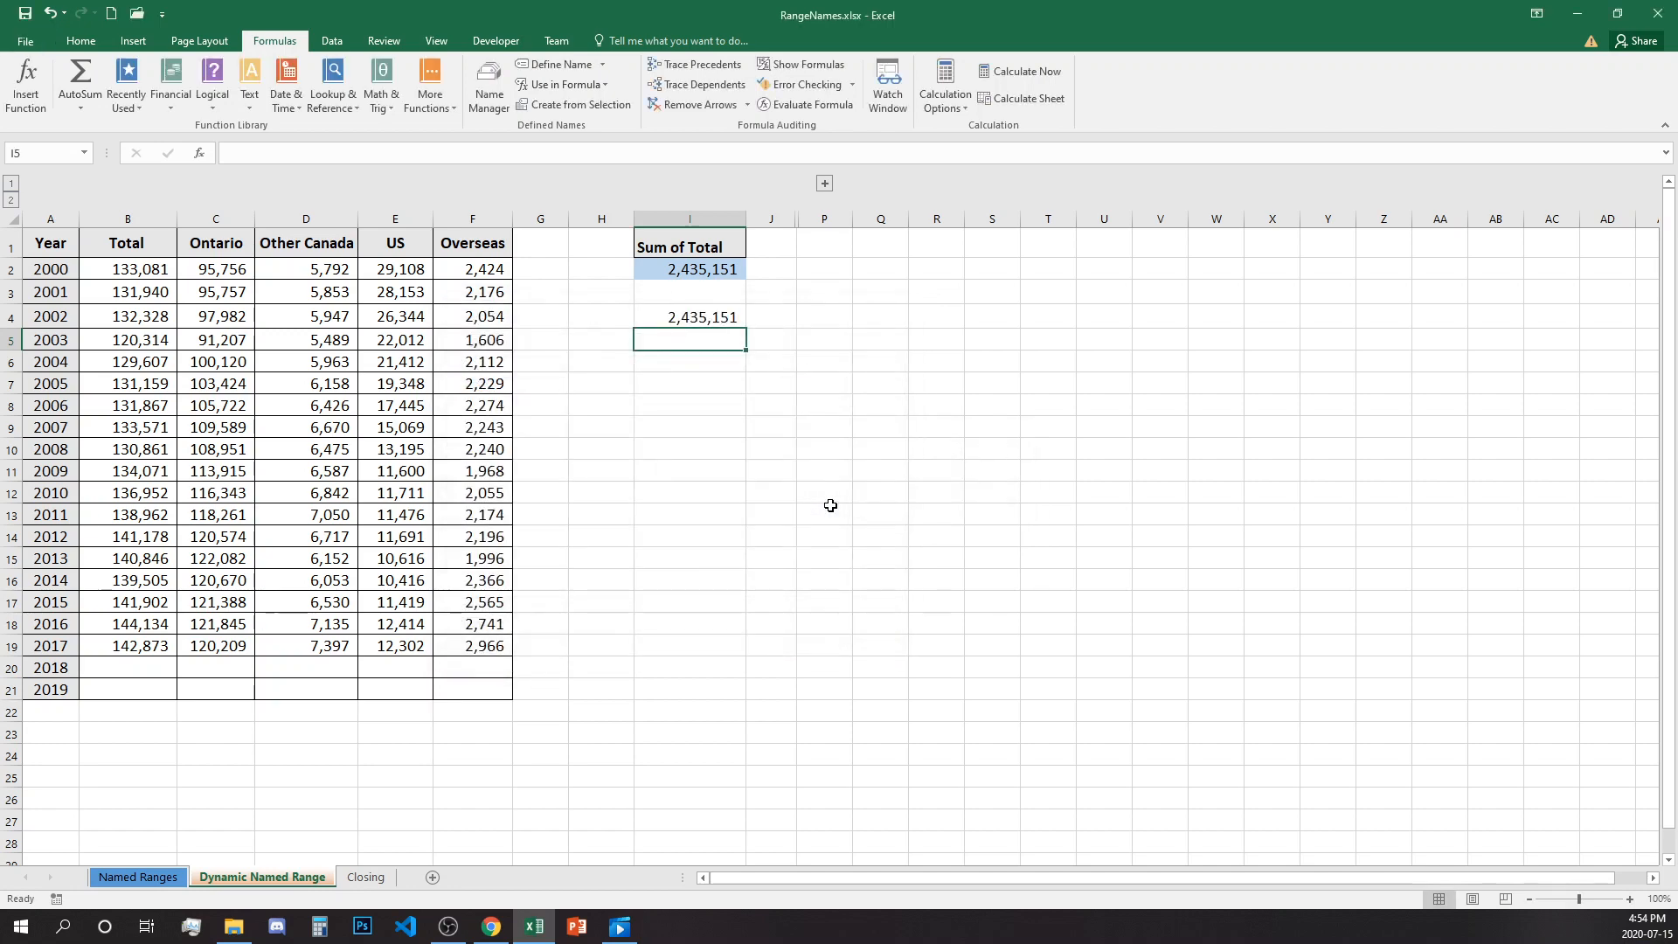
Test the COUNTA-based Total range in I2 by entering 150000 as the 2018 total and 160000 as the 2019 total.
click(690, 272)
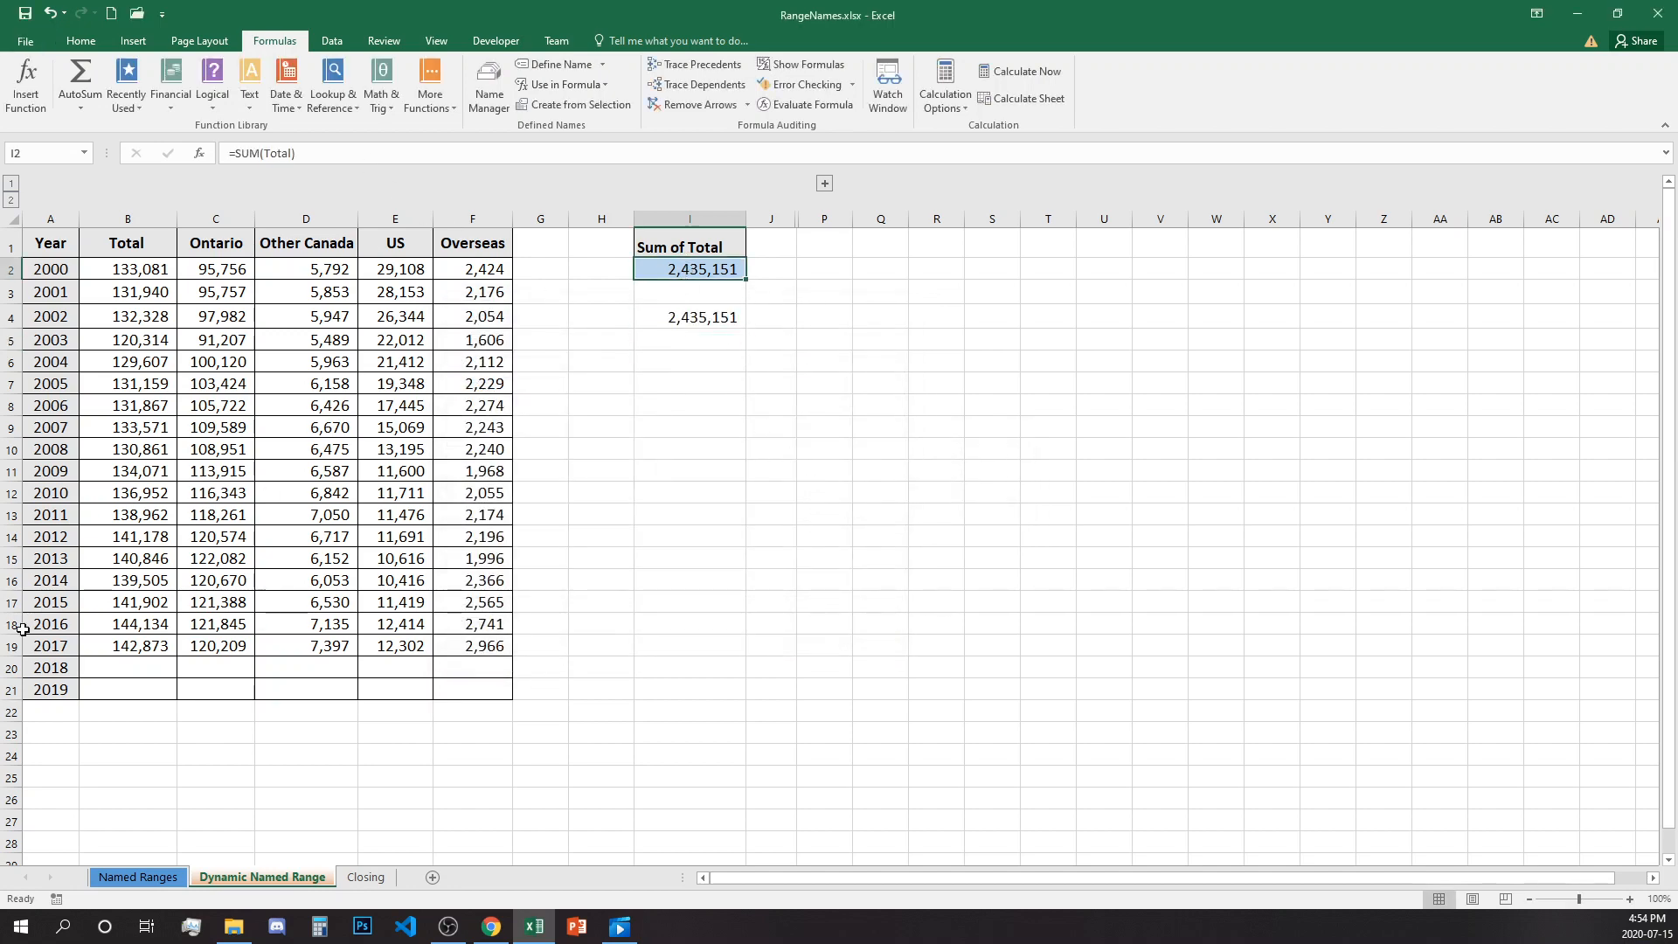
click(91, 670)
text(150000)
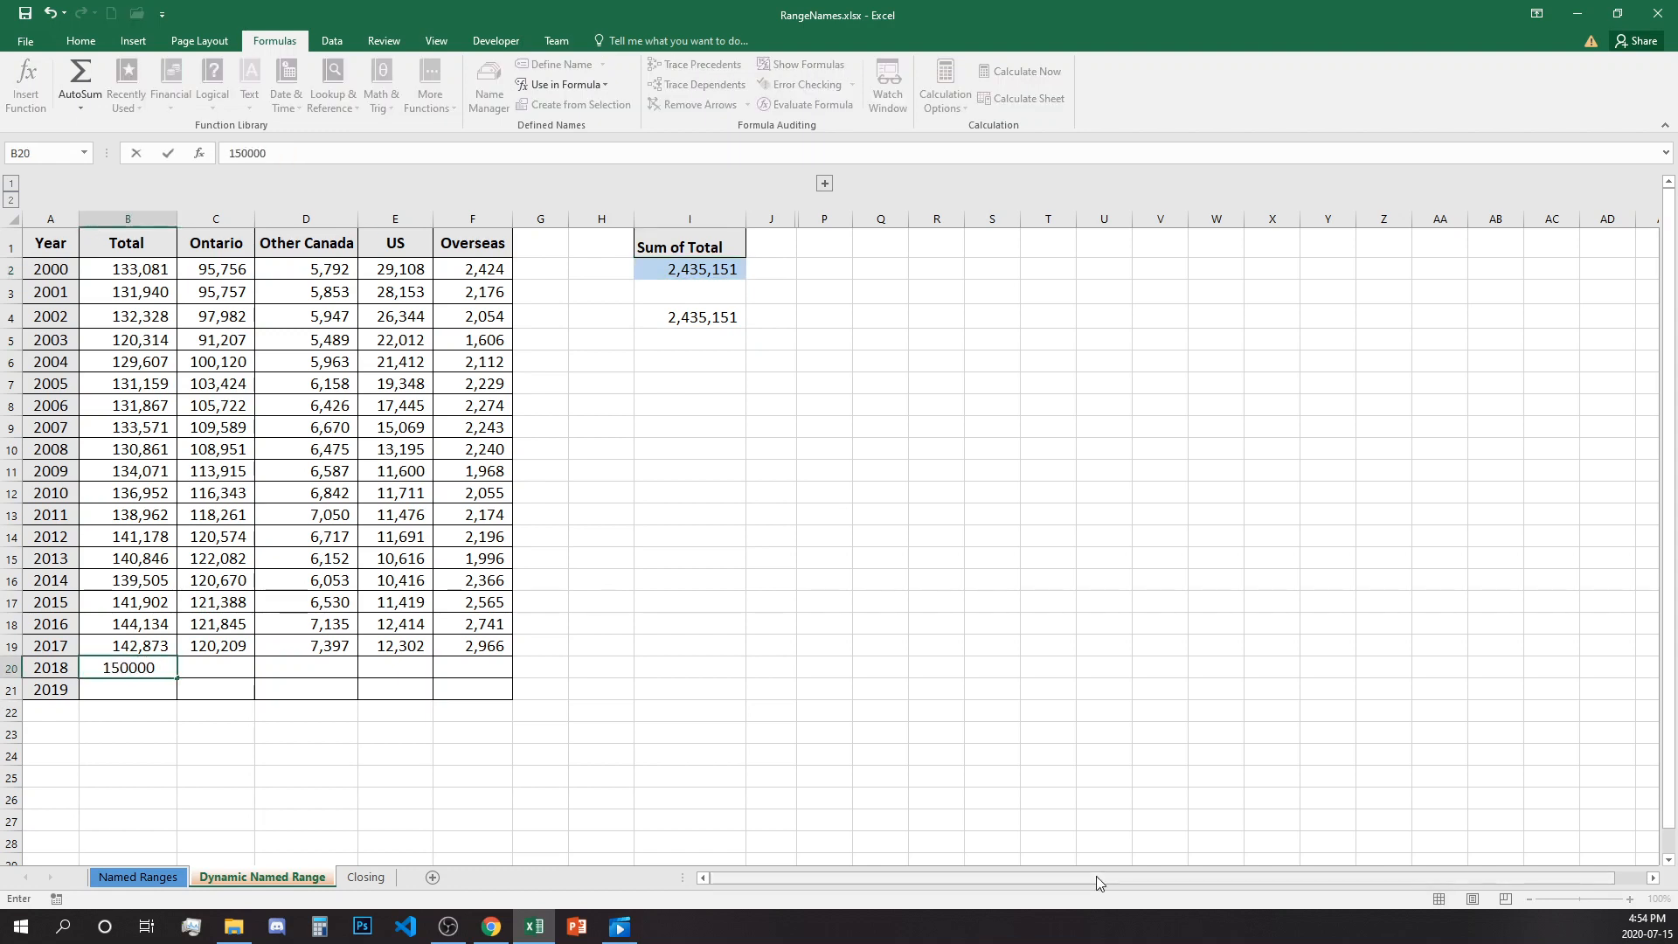
key(Return)
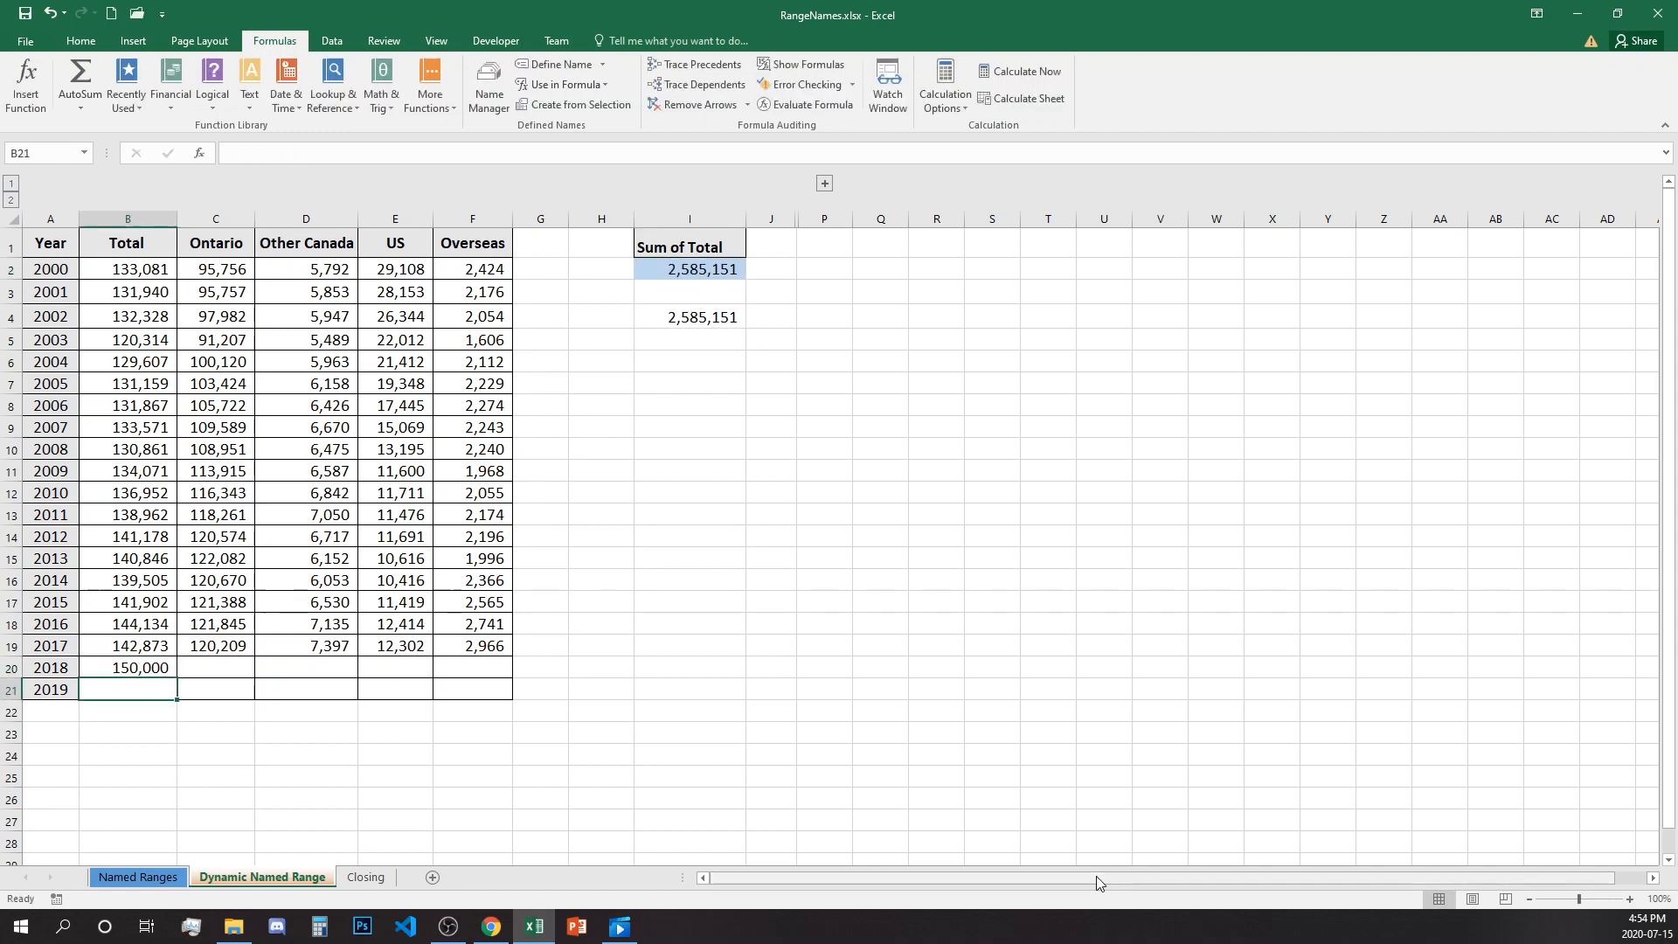
text(16)
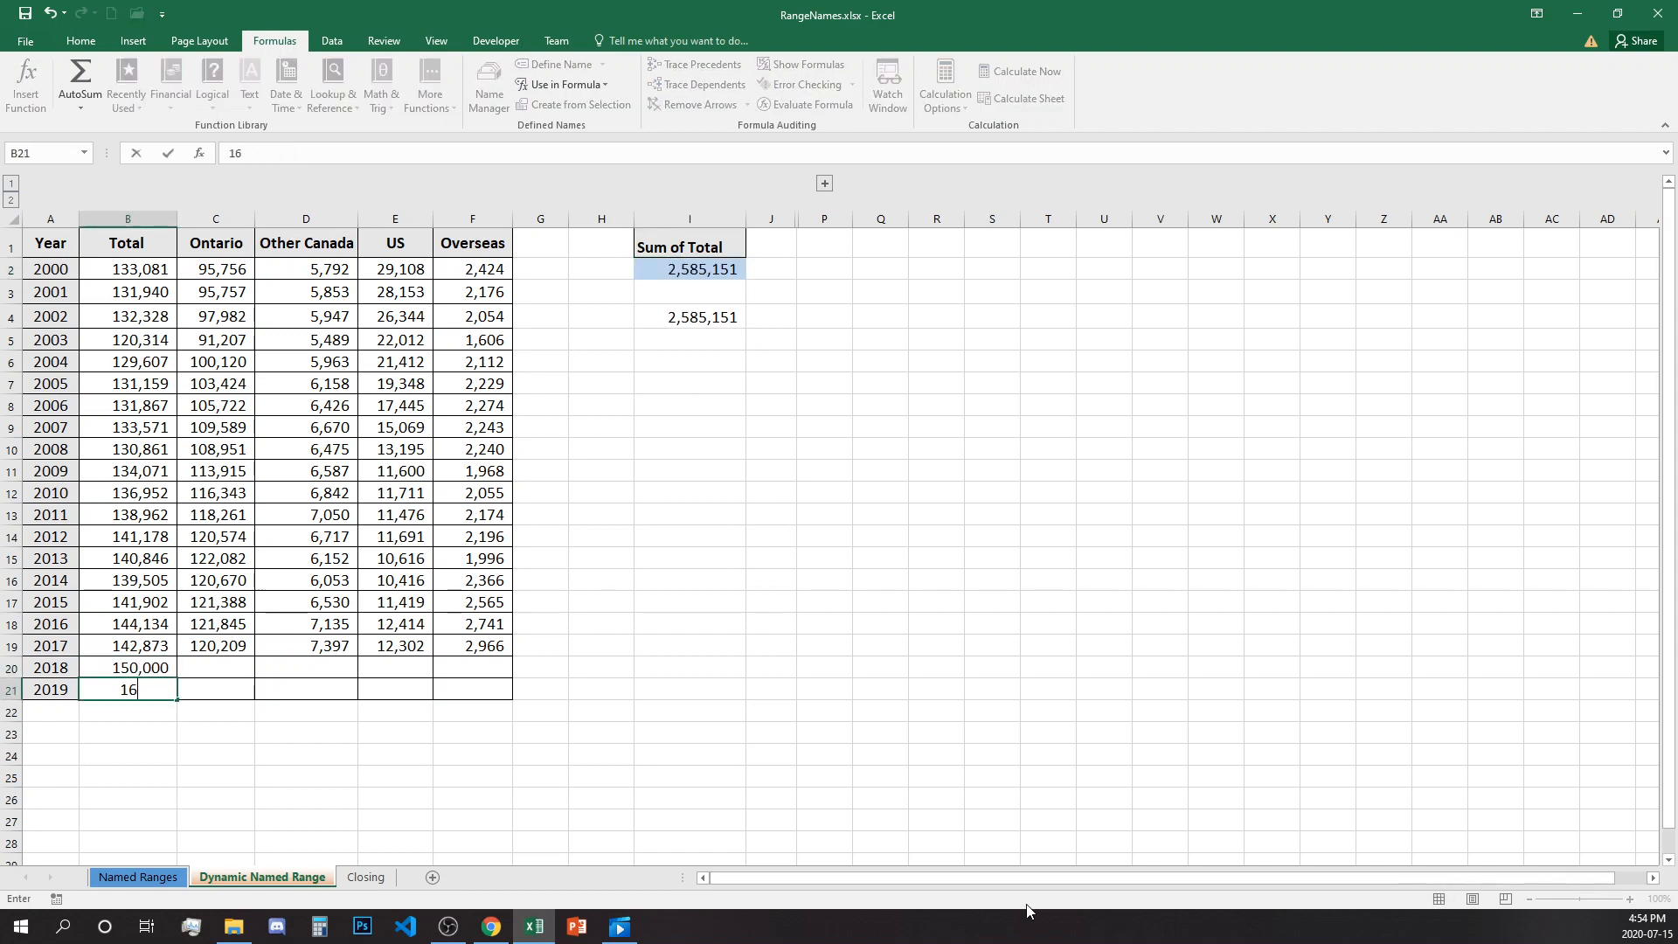
text(0000)
key(Return)
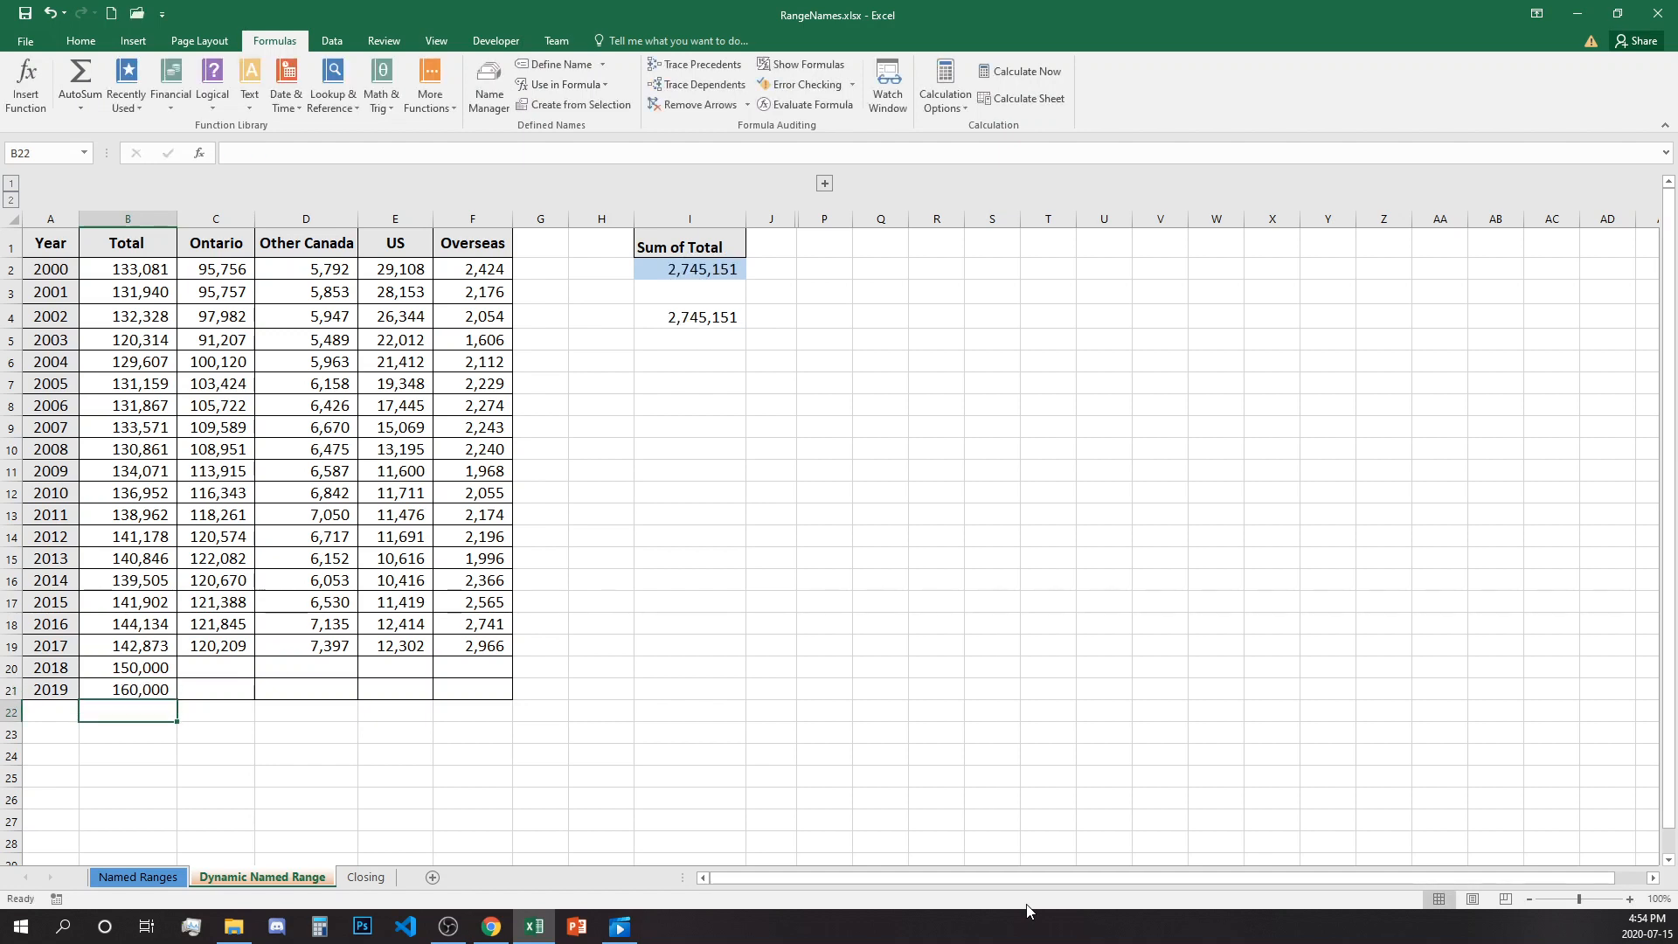
click(700, 271)
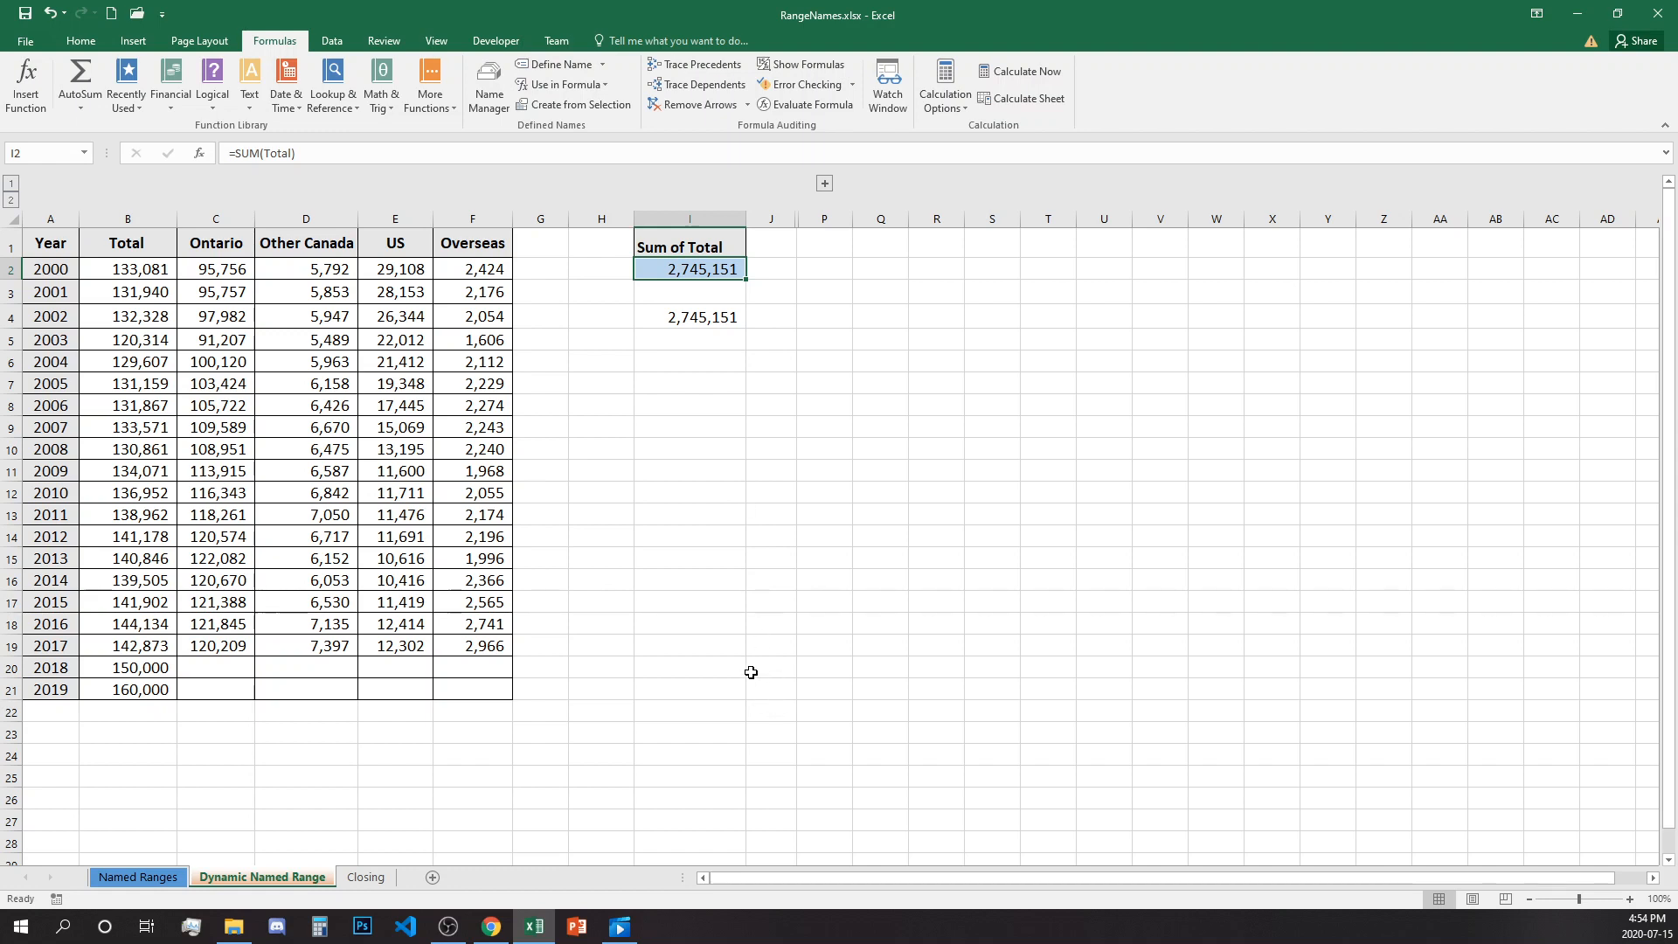
drag(156, 766, 133, 832)
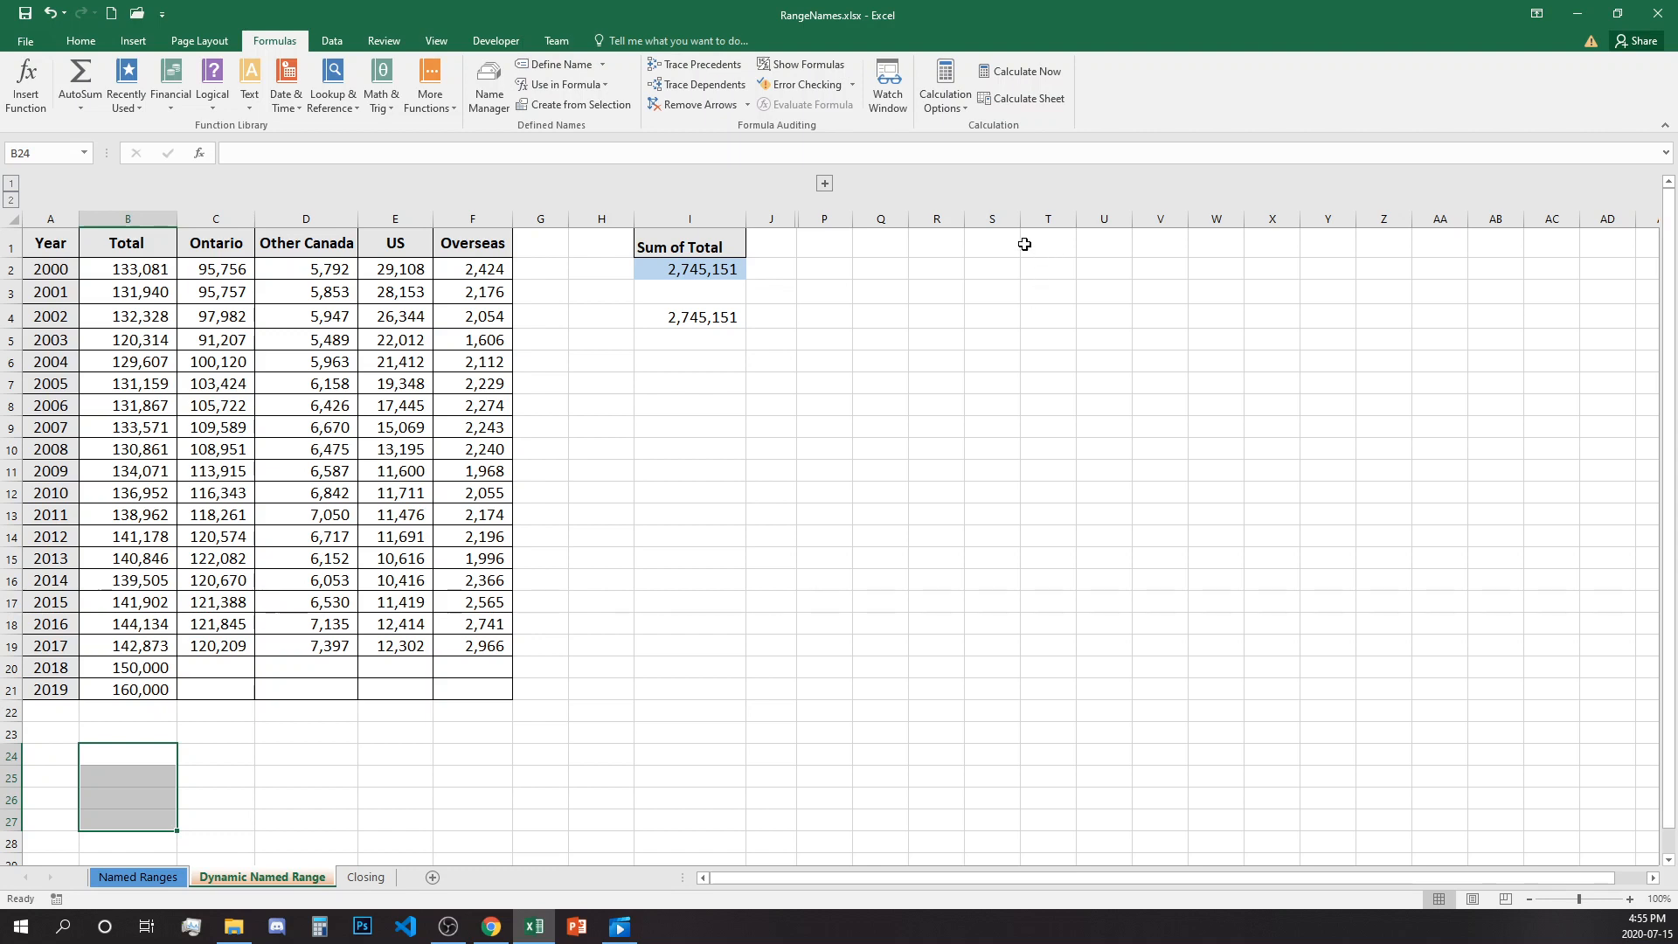
Redefine the Total named range to refer to the whole column as =$B:$B and save the new reference.
click(719, 271)
click(490, 88)
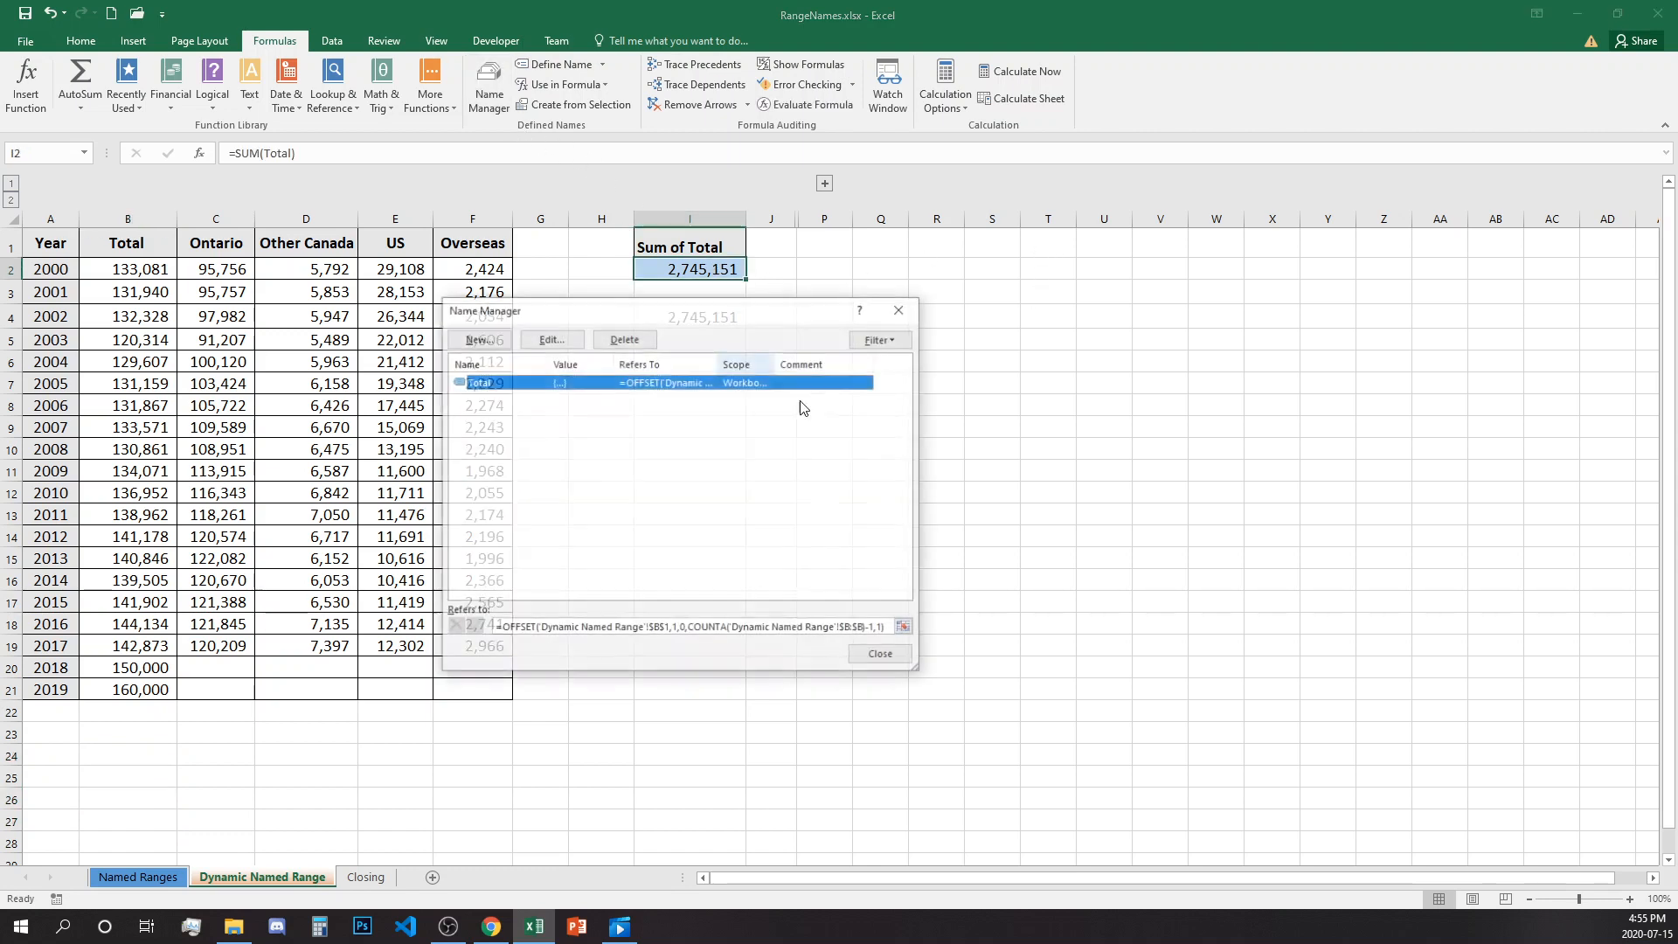
click(502, 630)
key(ctrl+a)
text(=)
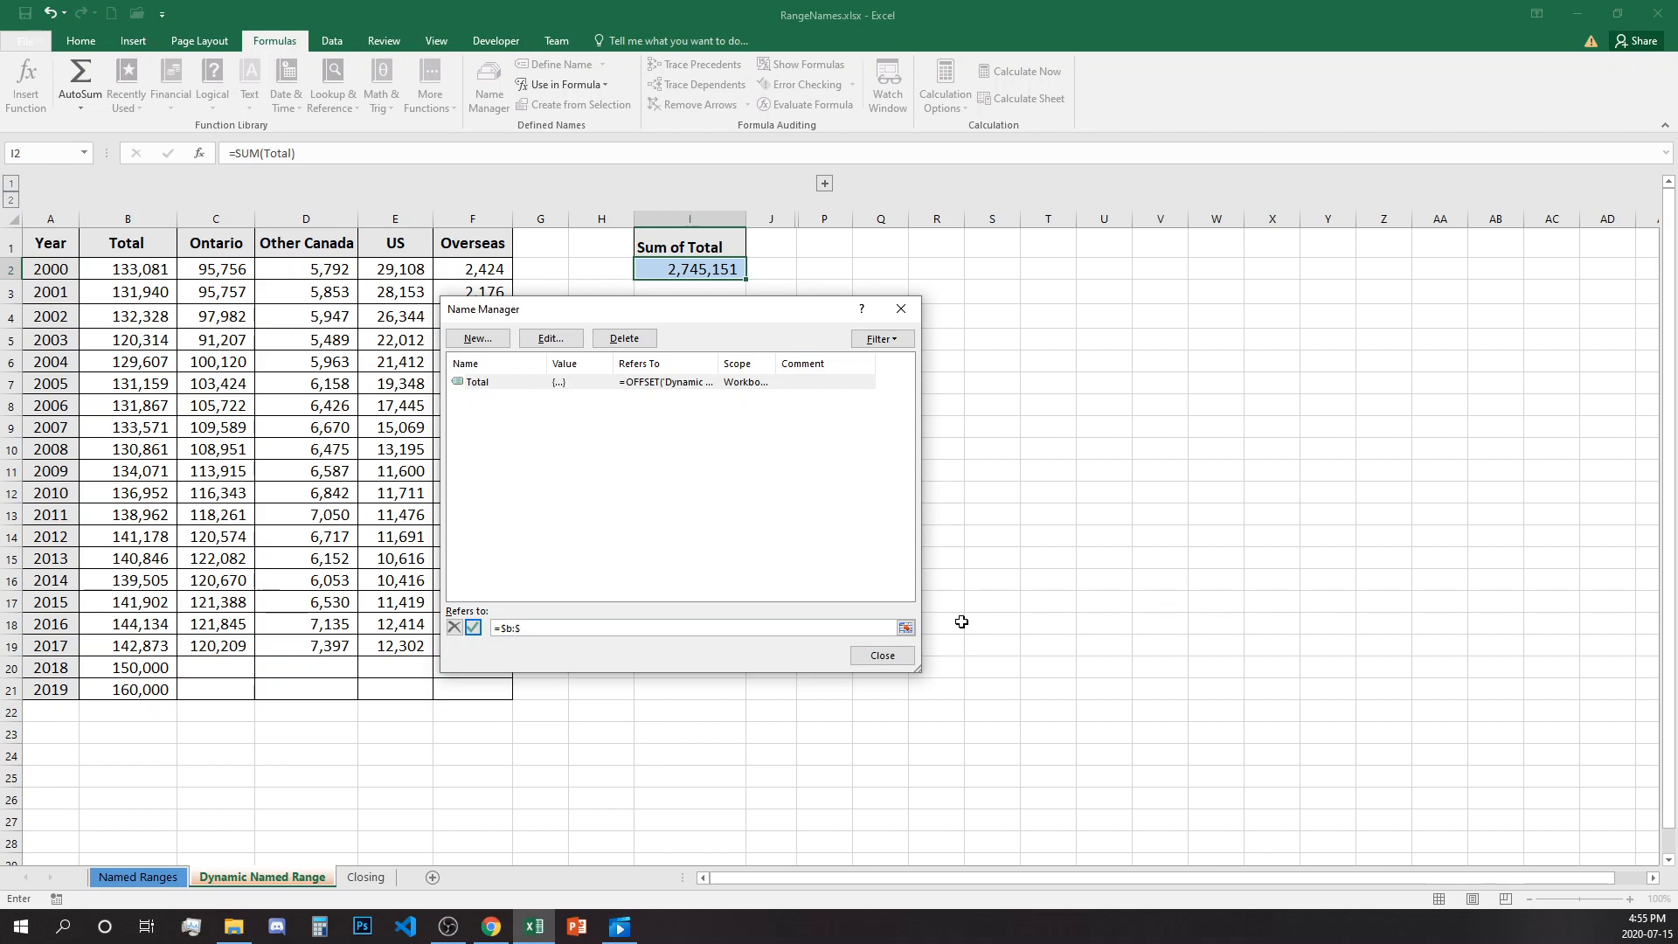
key(Escape)
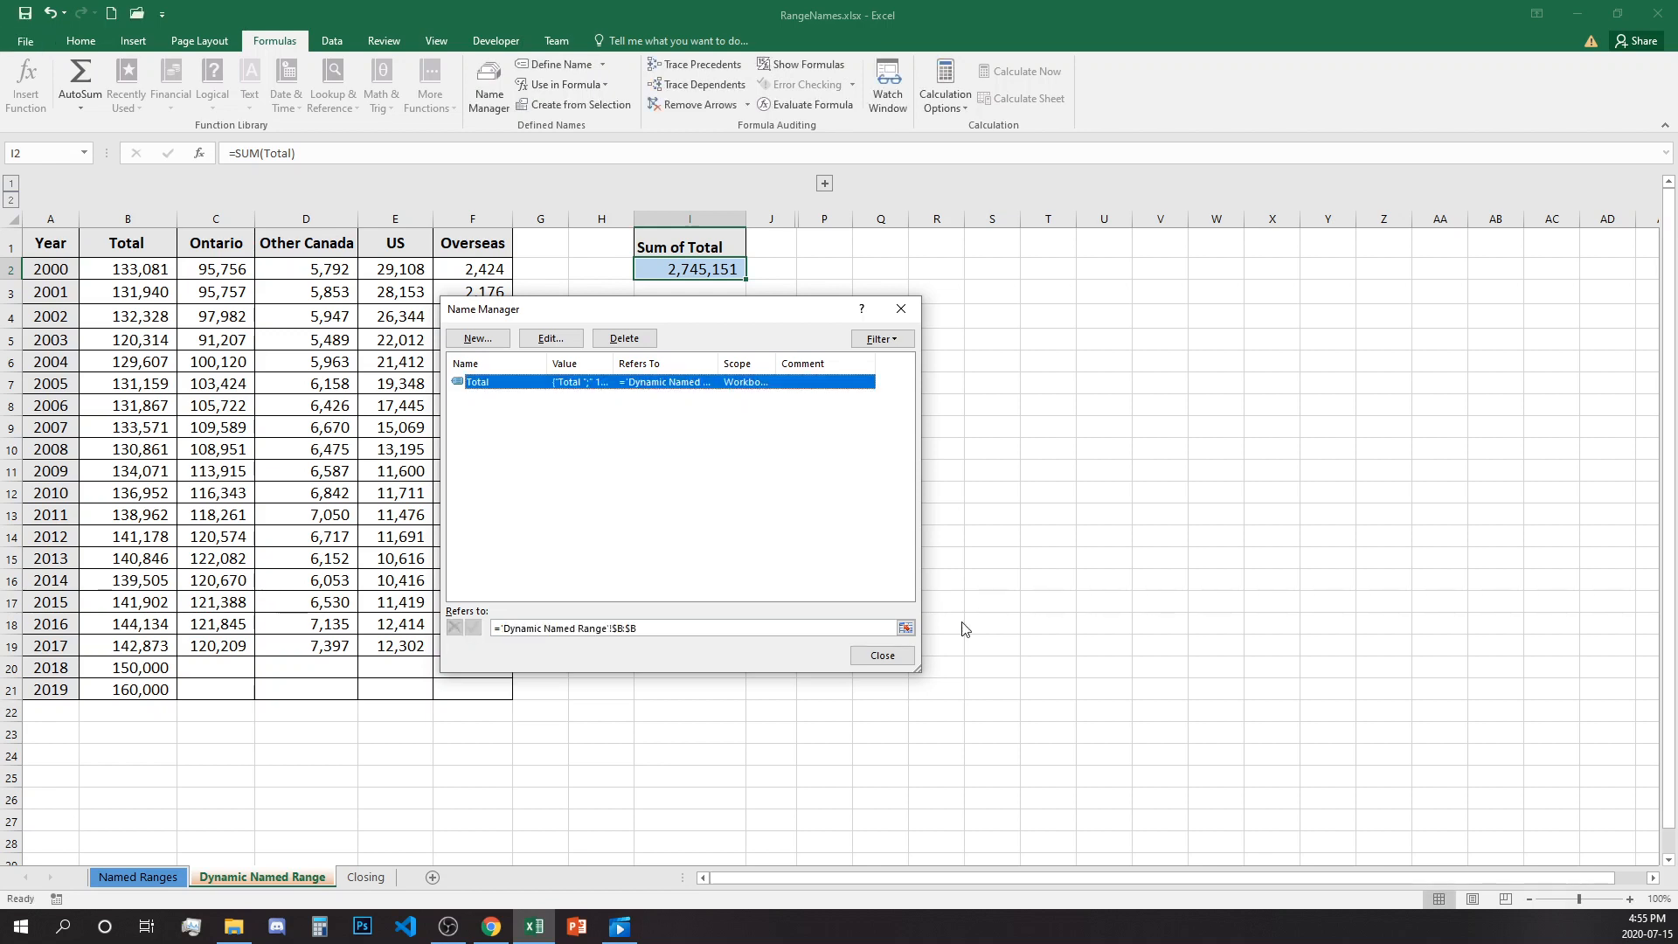
click(897, 656)
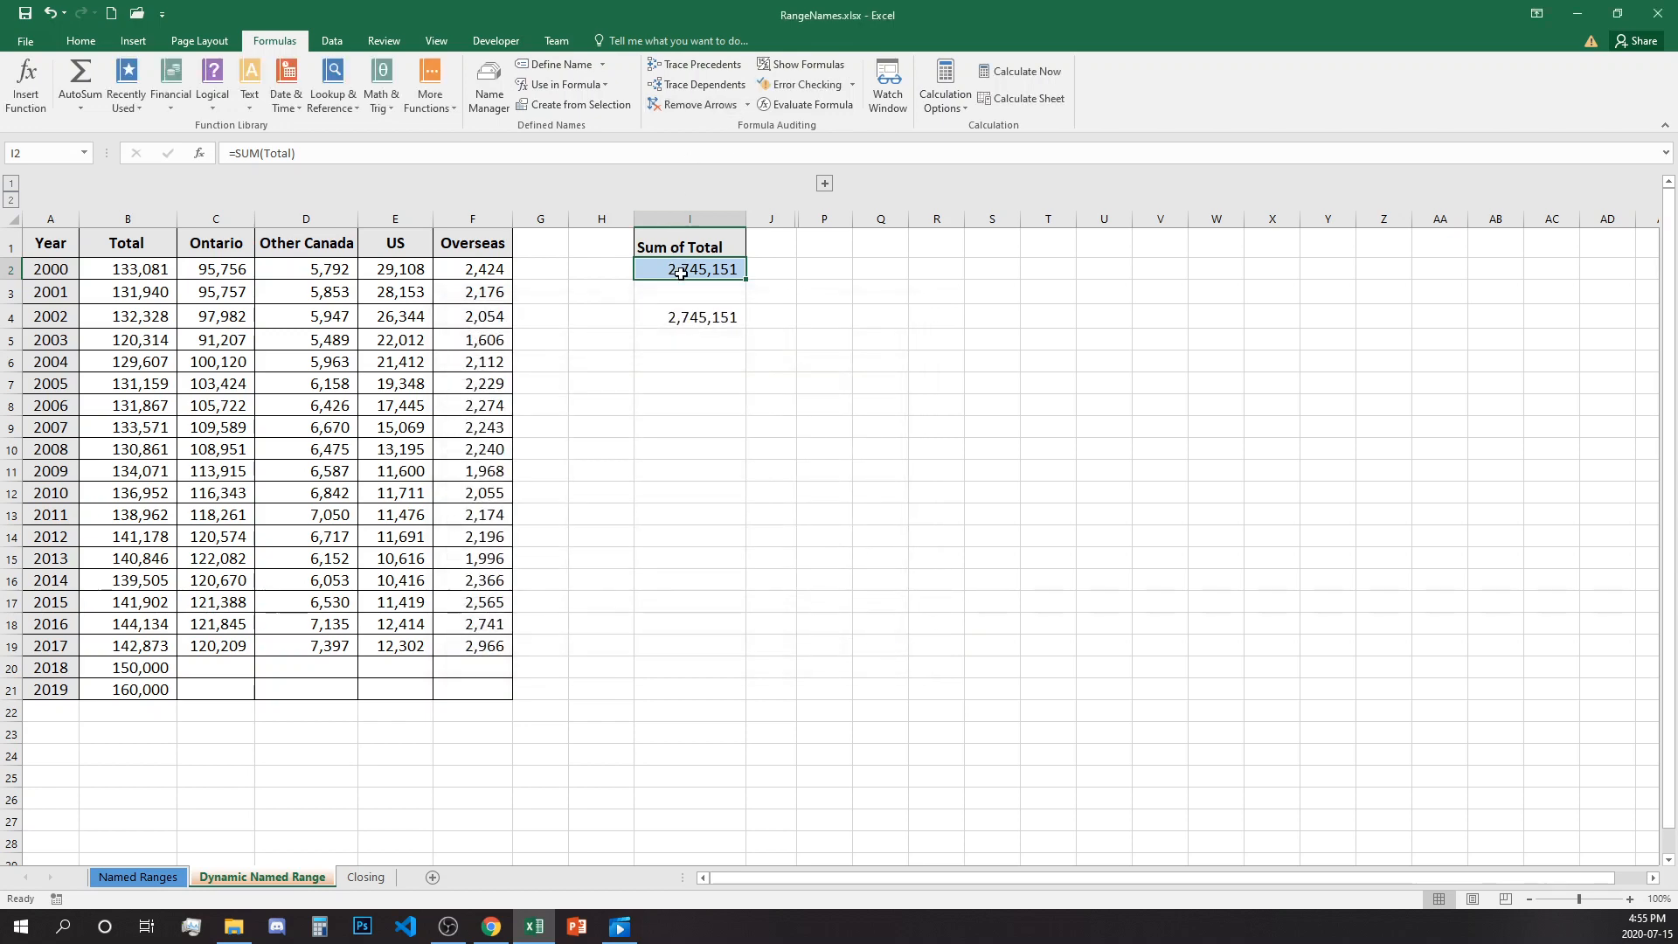
Clear the 2018 and 2019 totals in B20 and B21.
click(114, 670)
key(Delete)
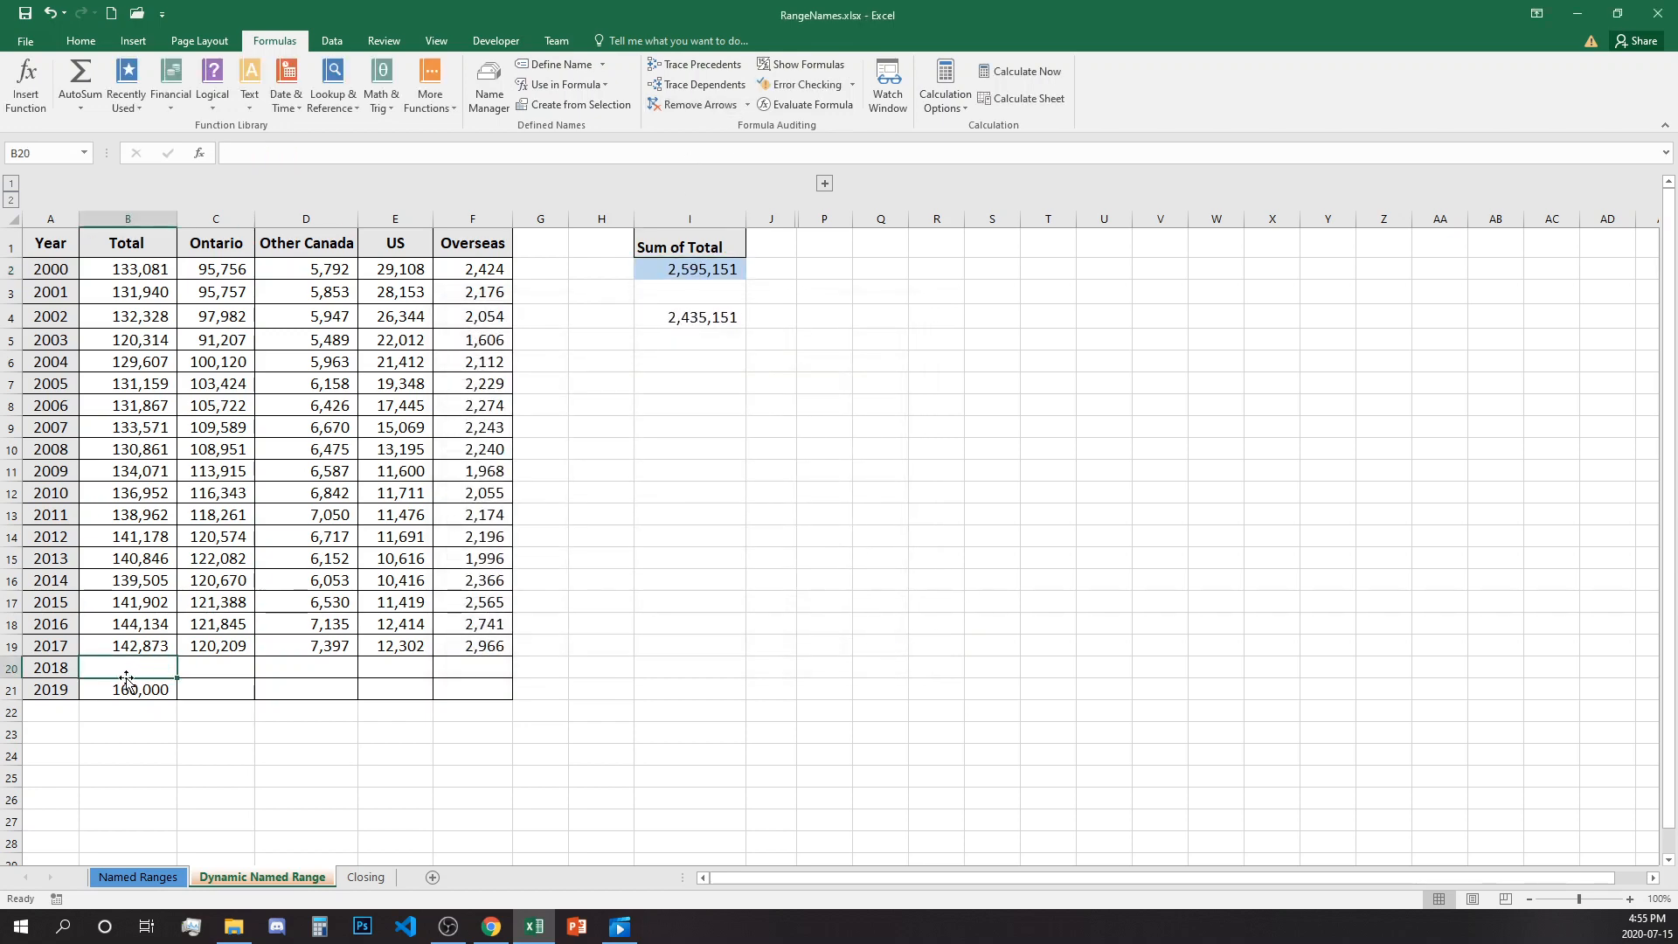
click(133, 686)
key(Delete)
Test the whole-column Total range in I2 by entering 6546546 in B23 below the table, and clear that cell again.
click(130, 732)
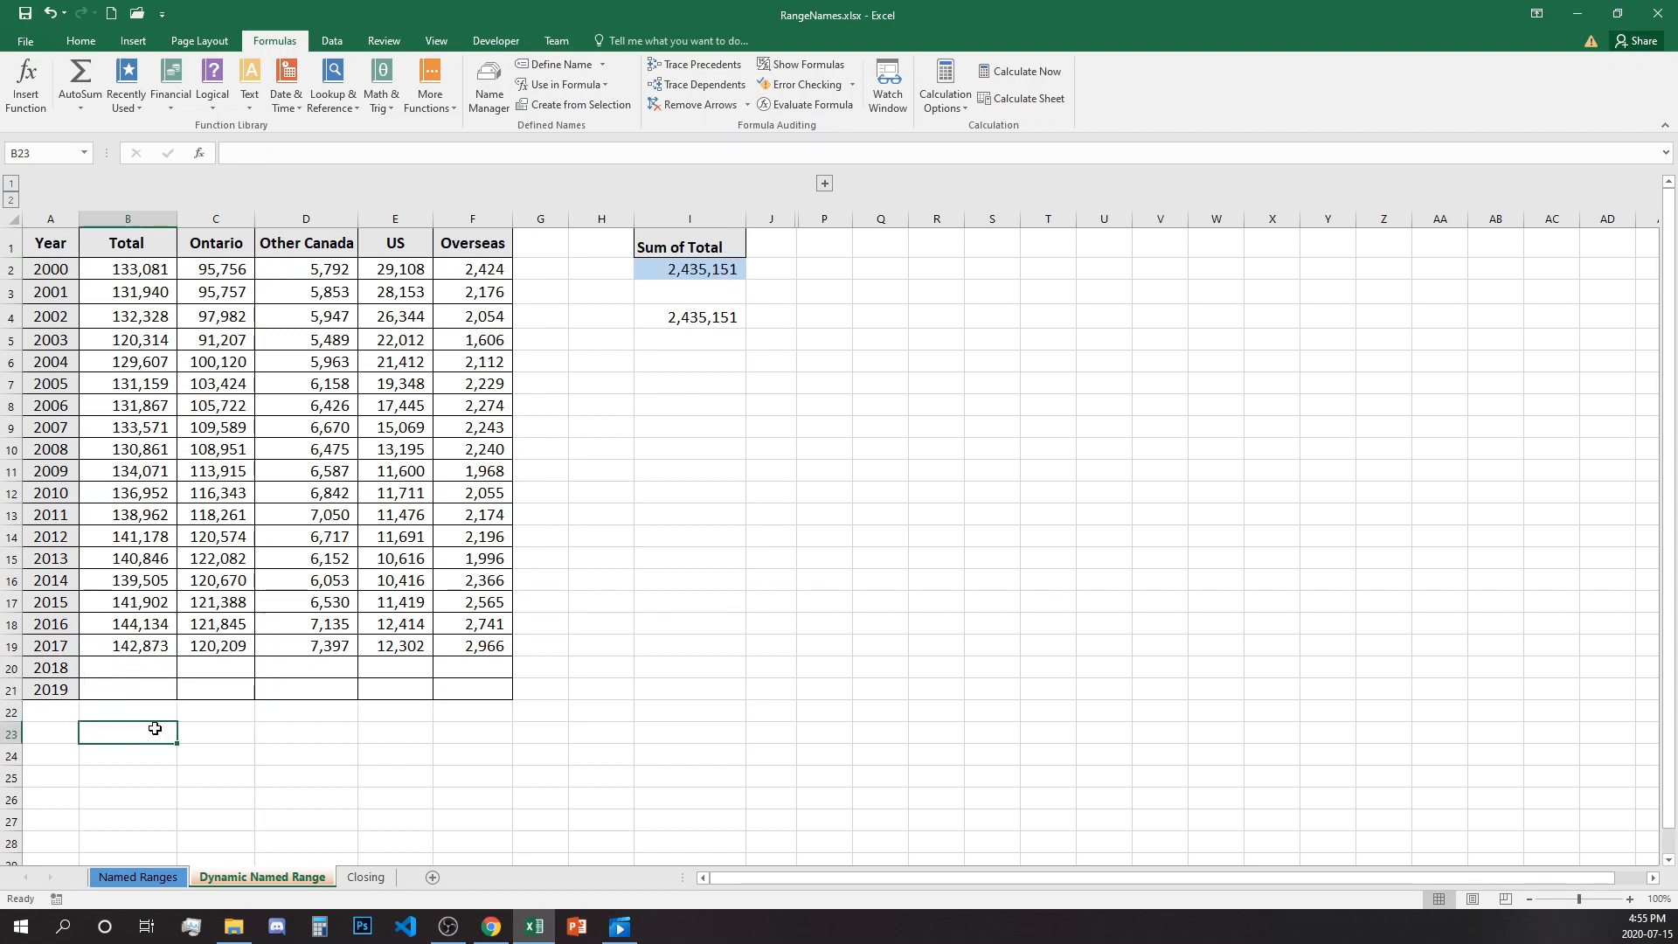
text(6546546)
key(Return)
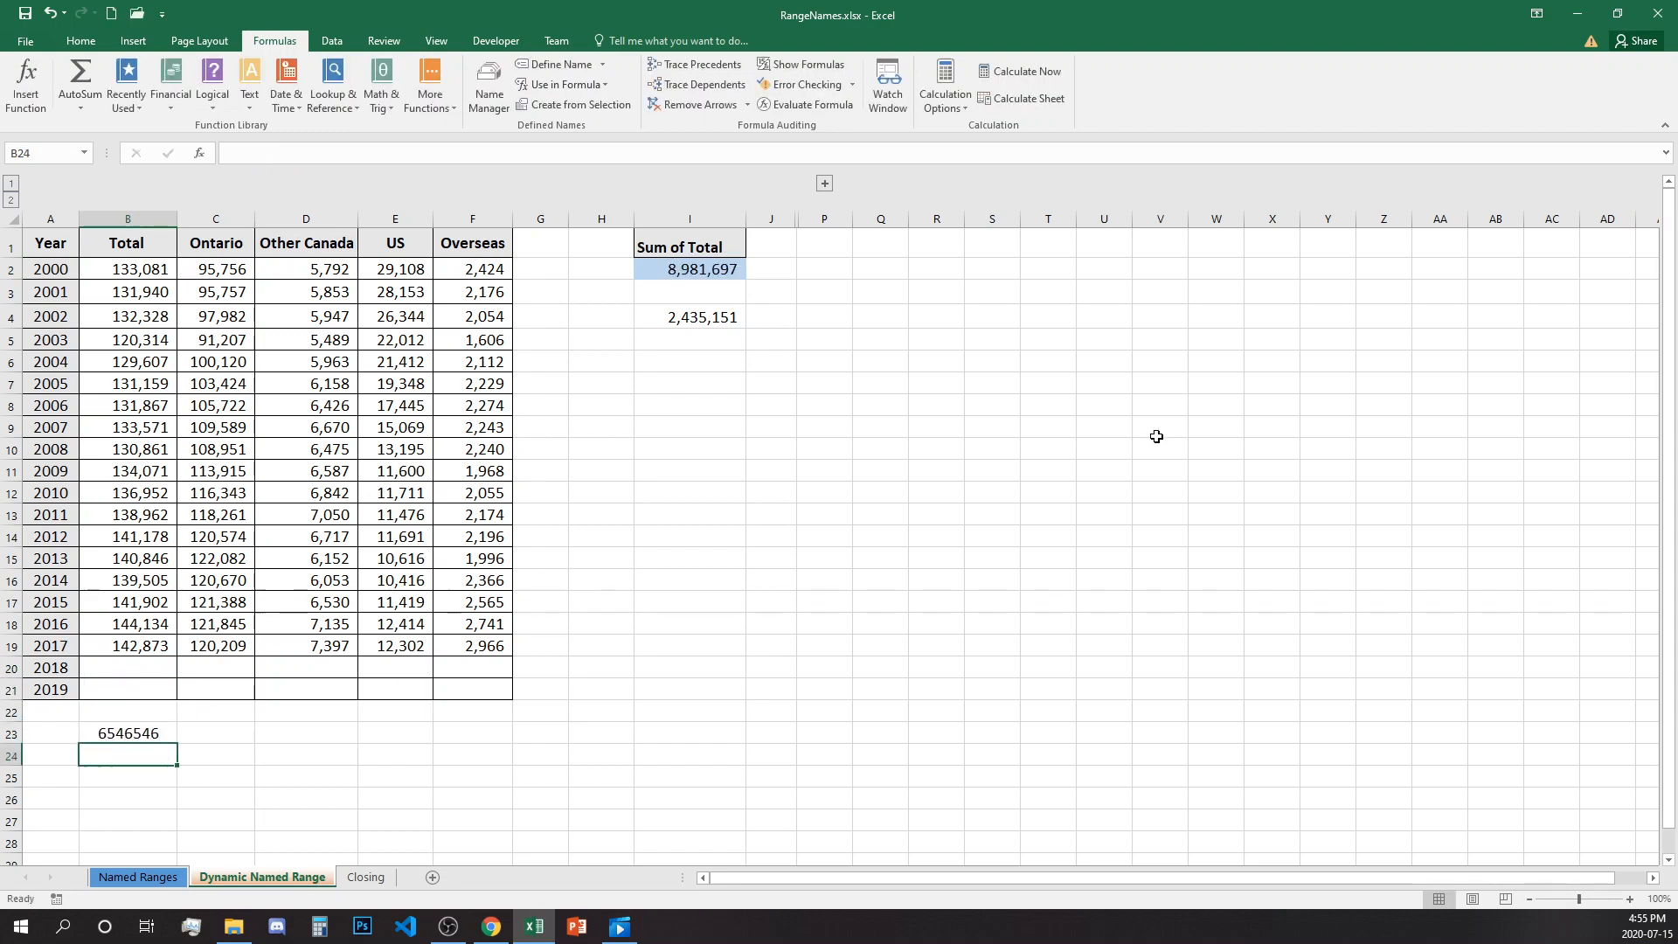
click(109, 733)
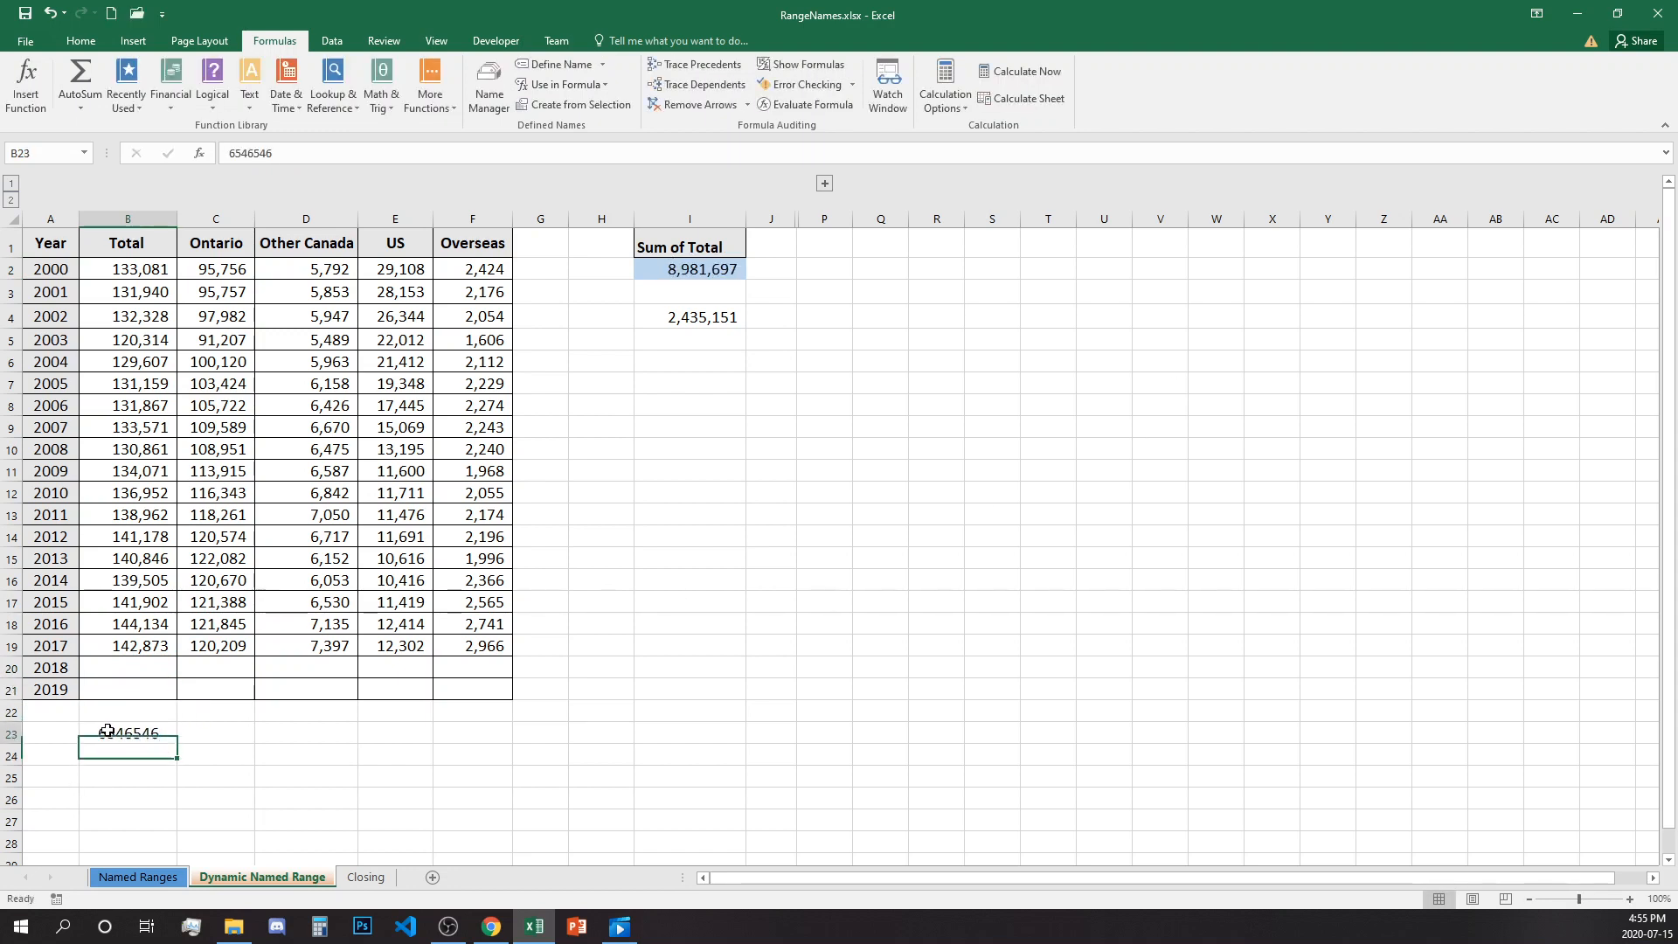
key(Delete)
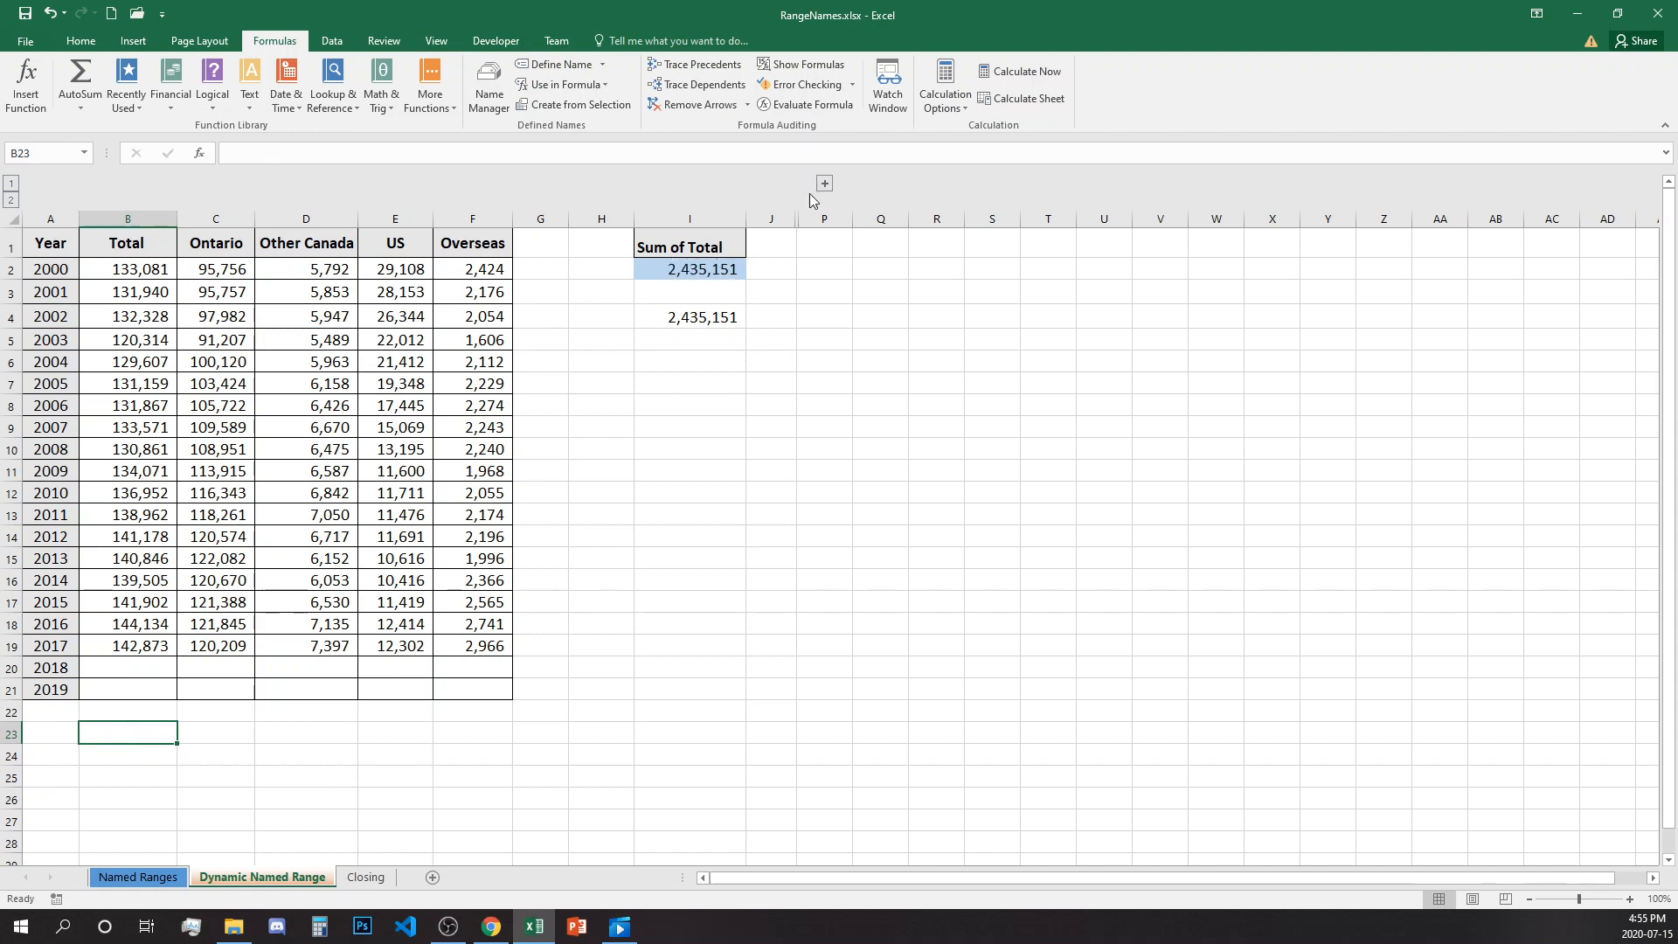
Expand the collapsed column group beside the sum to show the OFFSET formula notes, and open the Closing sheet.
click(825, 184)
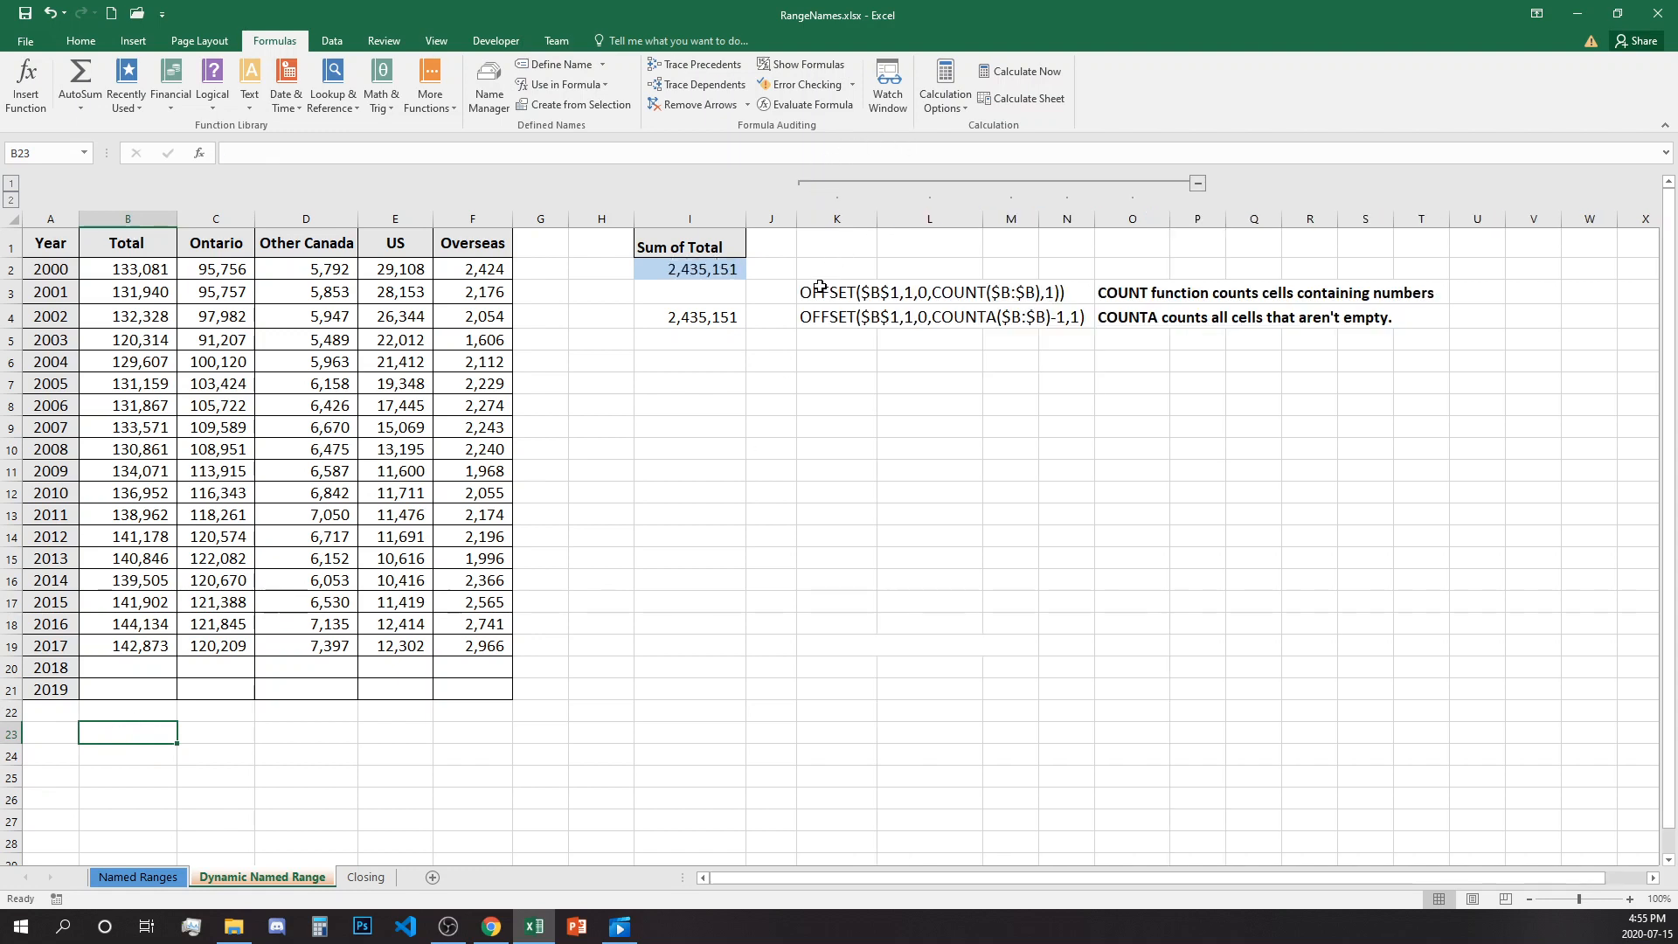
click(822, 289)
click(823, 362)
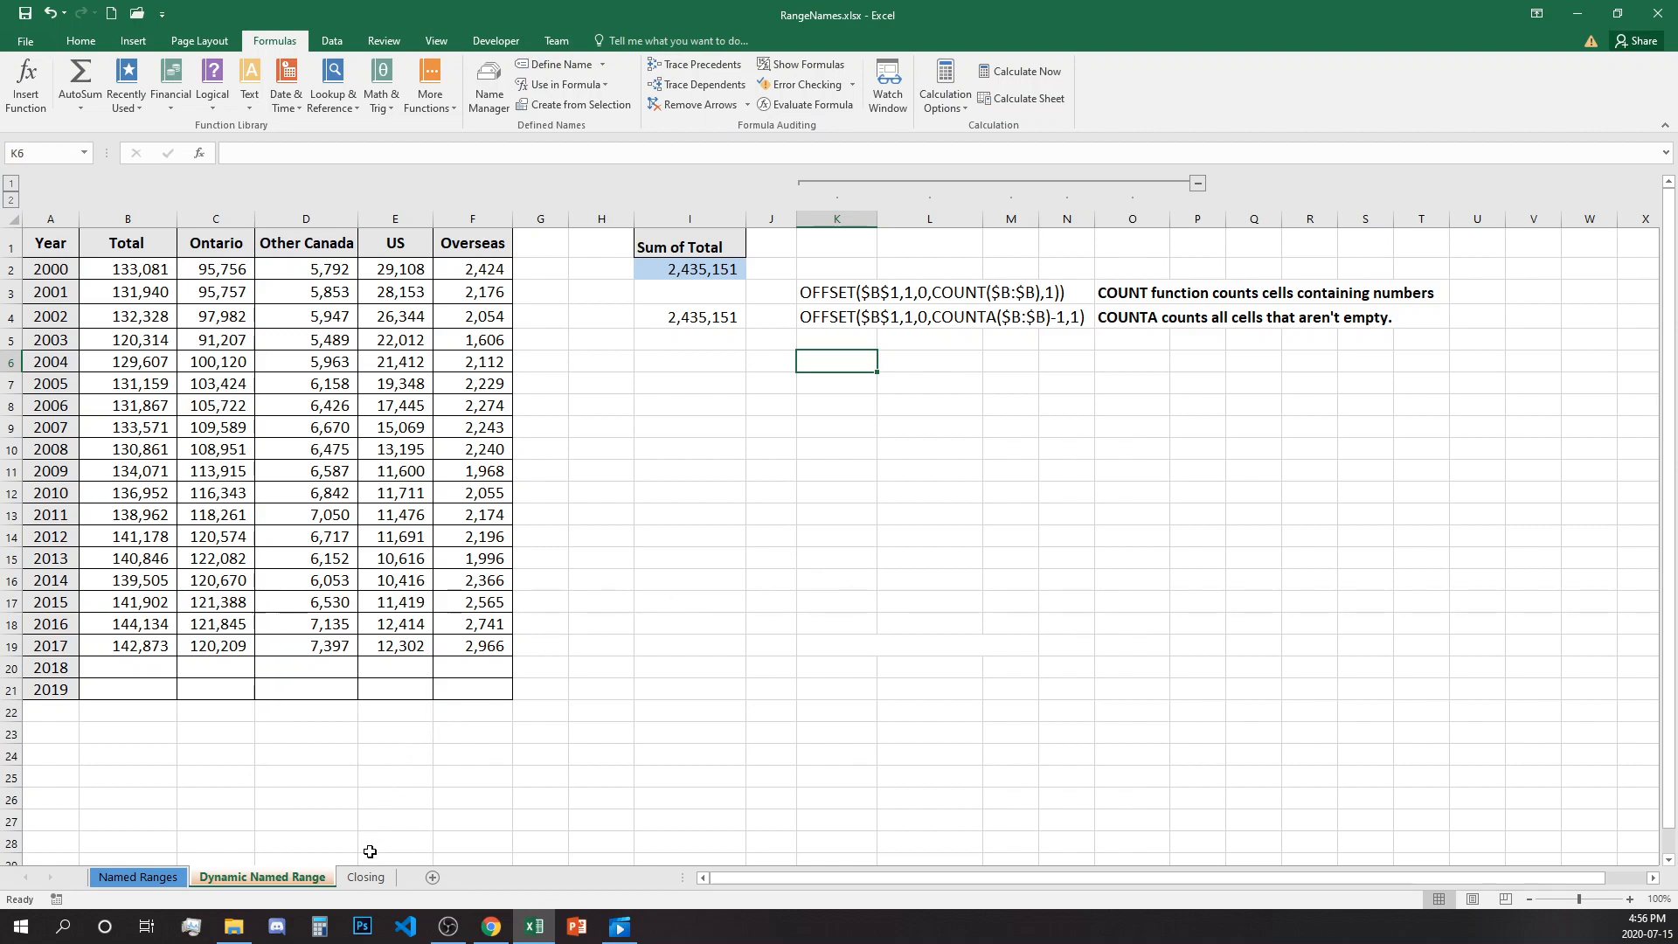
click(371, 878)
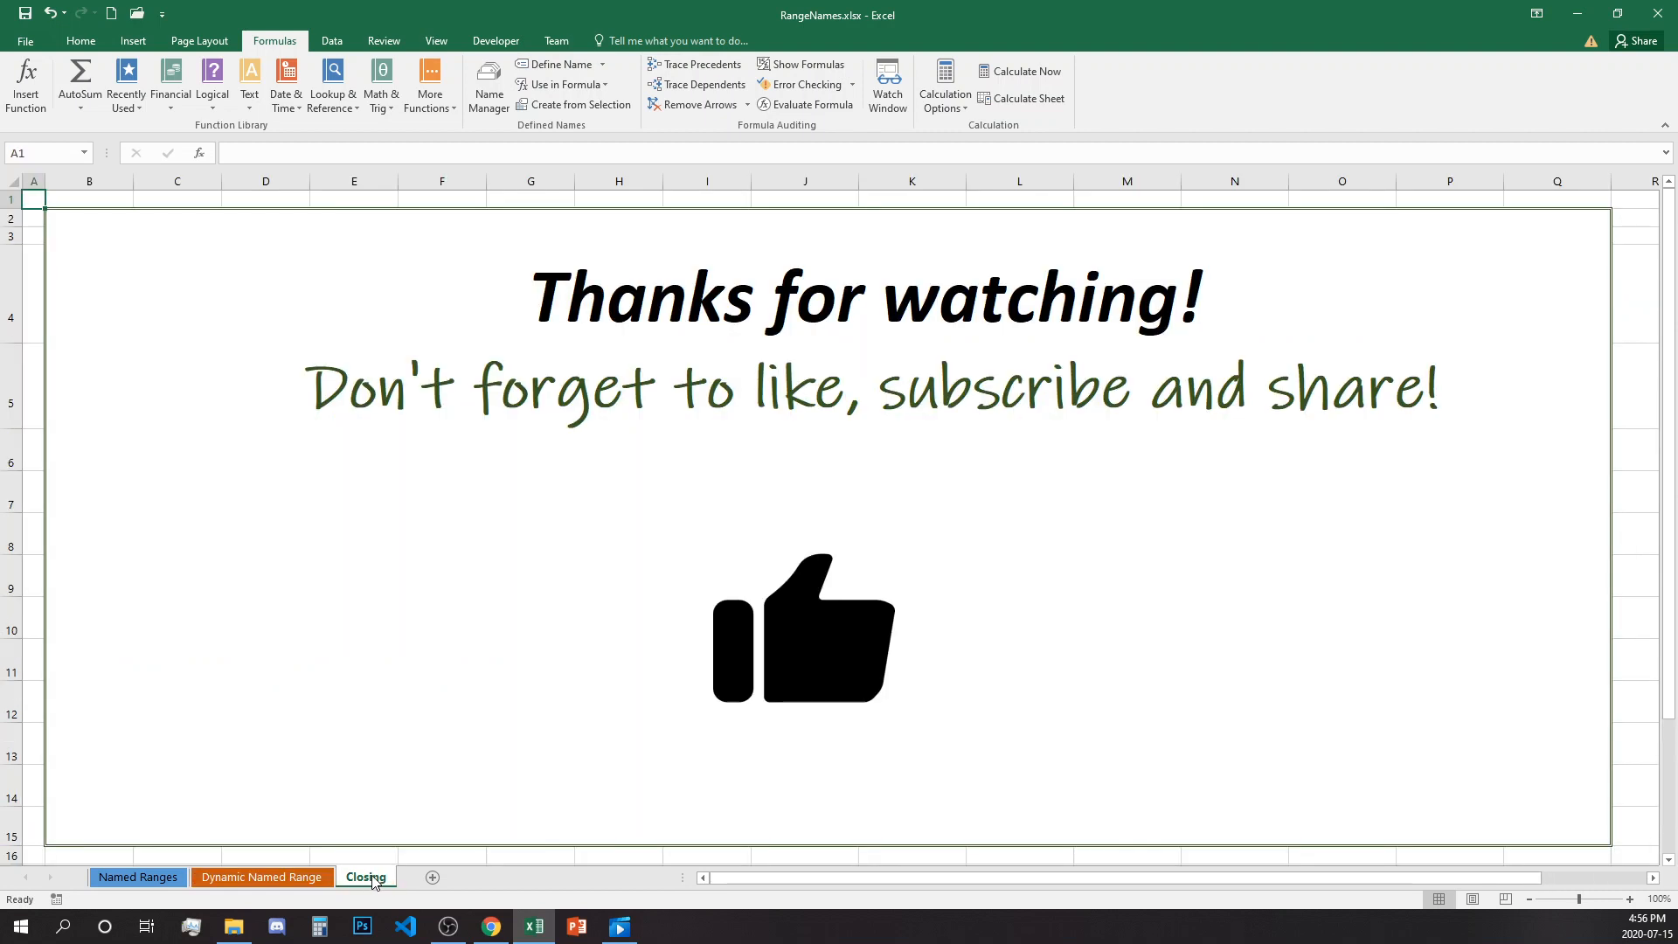